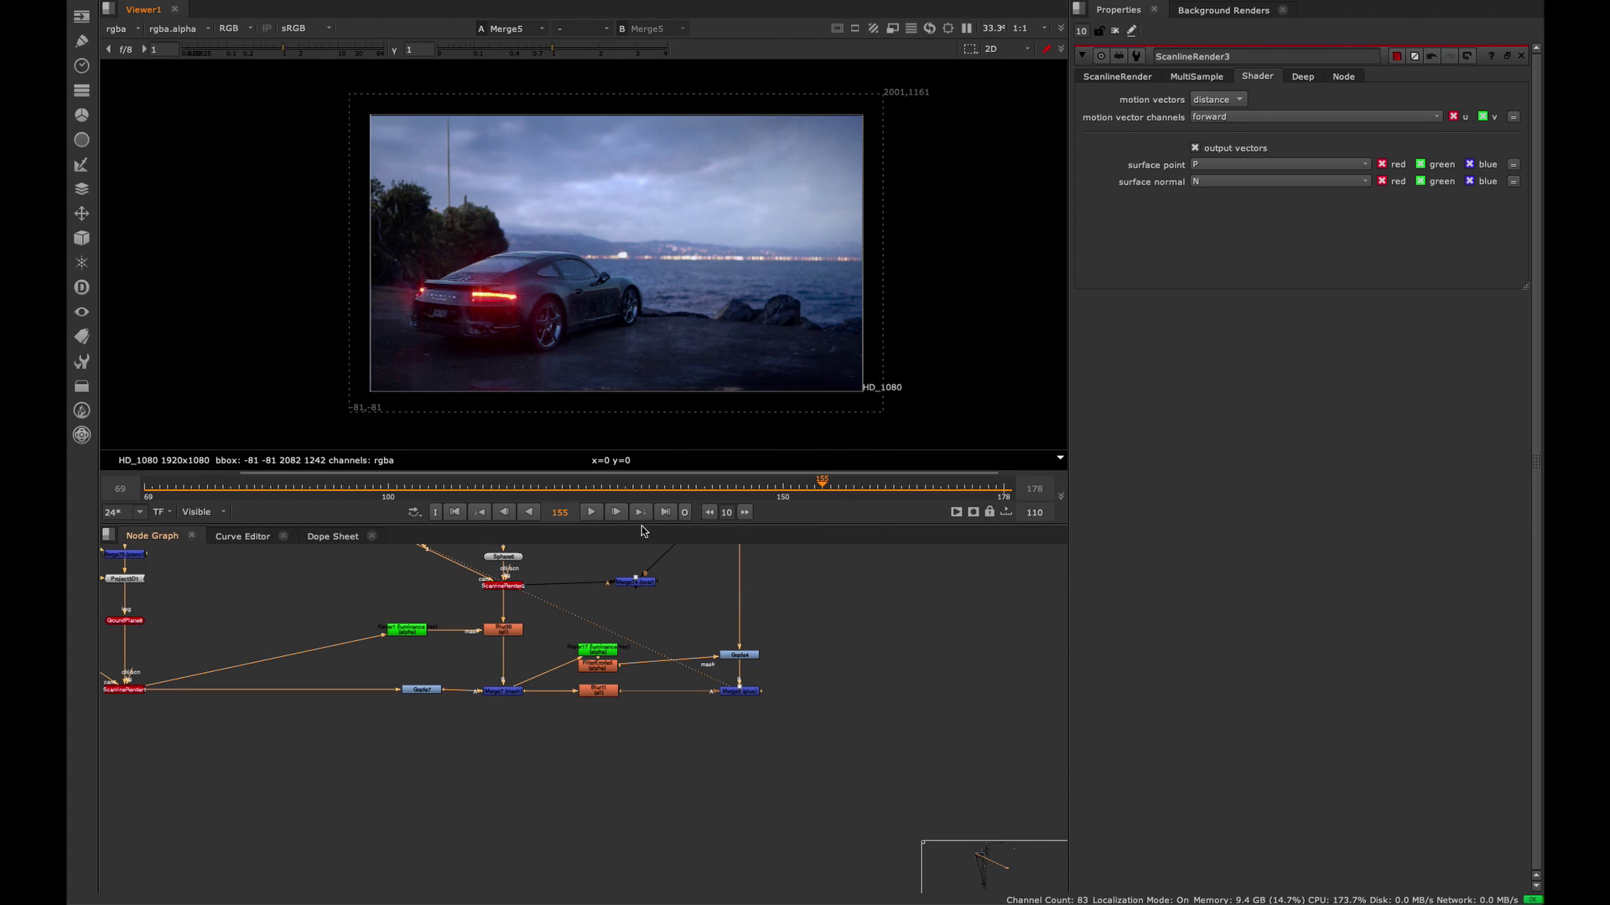
- Play the car composite briefly and move the timeline to frame 169
middle_drag(780, 595, 788, 632)
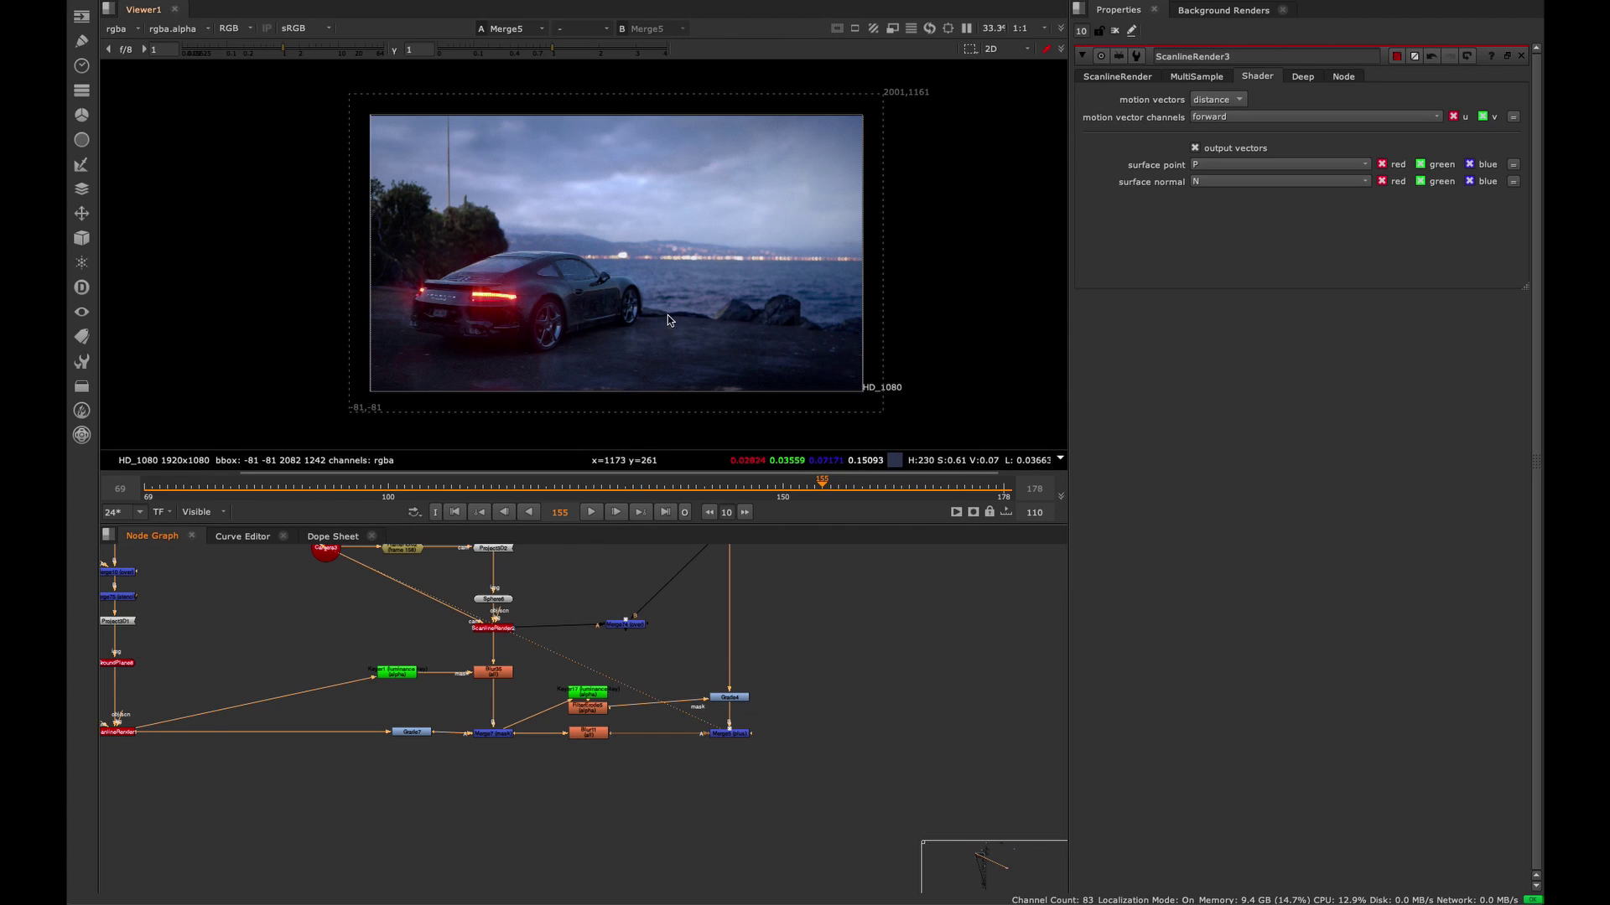
click(592, 512)
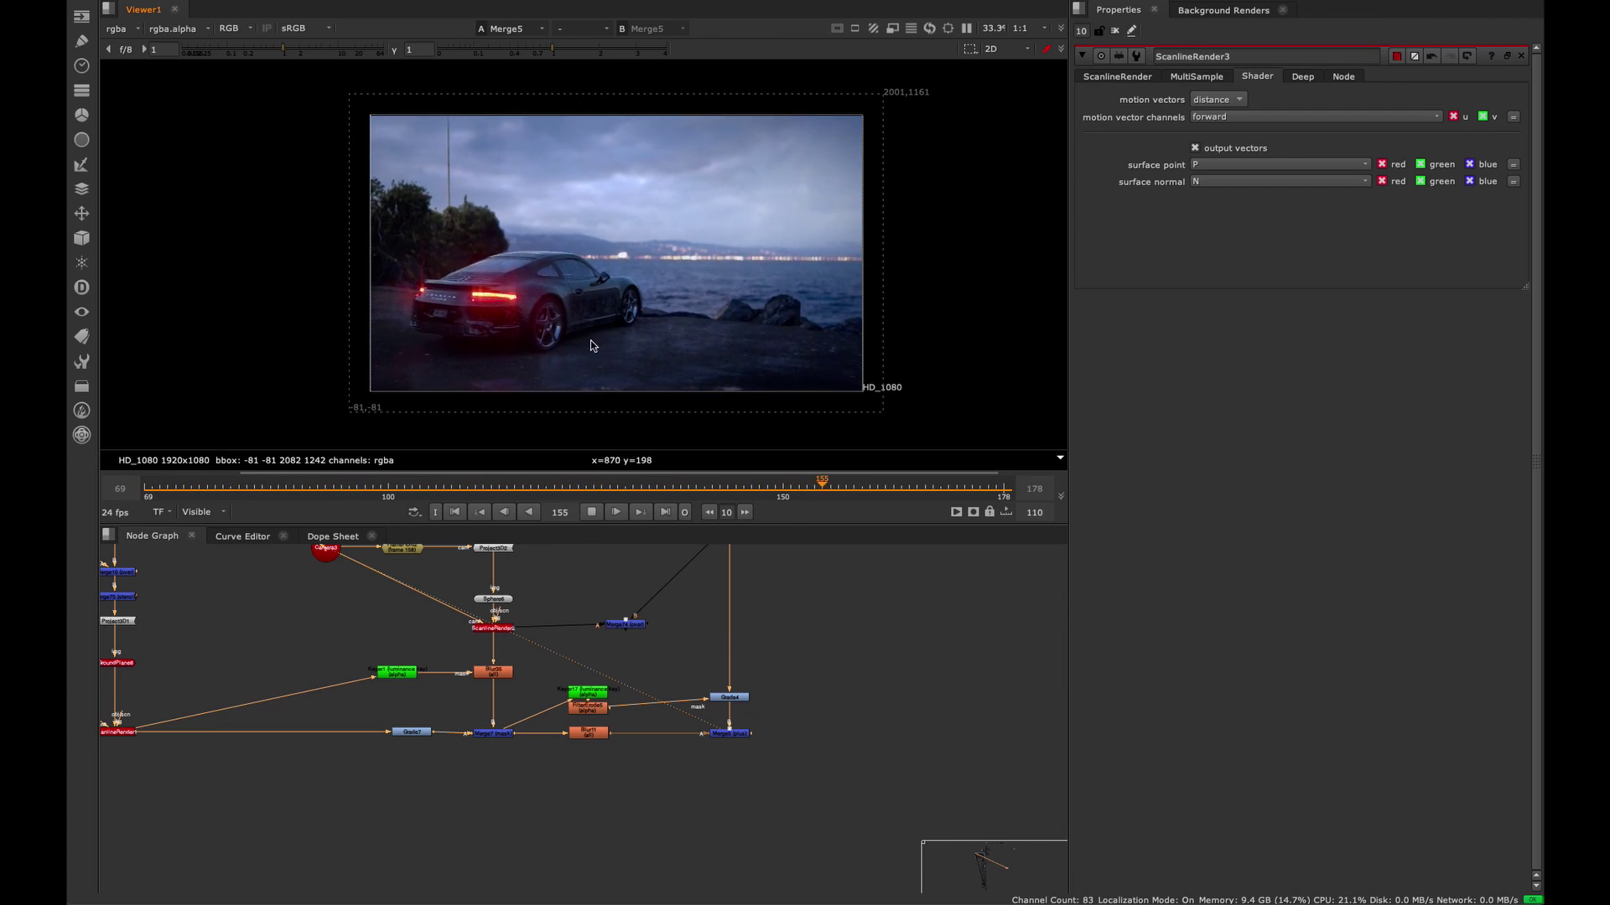
click(592, 513)
drag(821, 501, 927, 499)
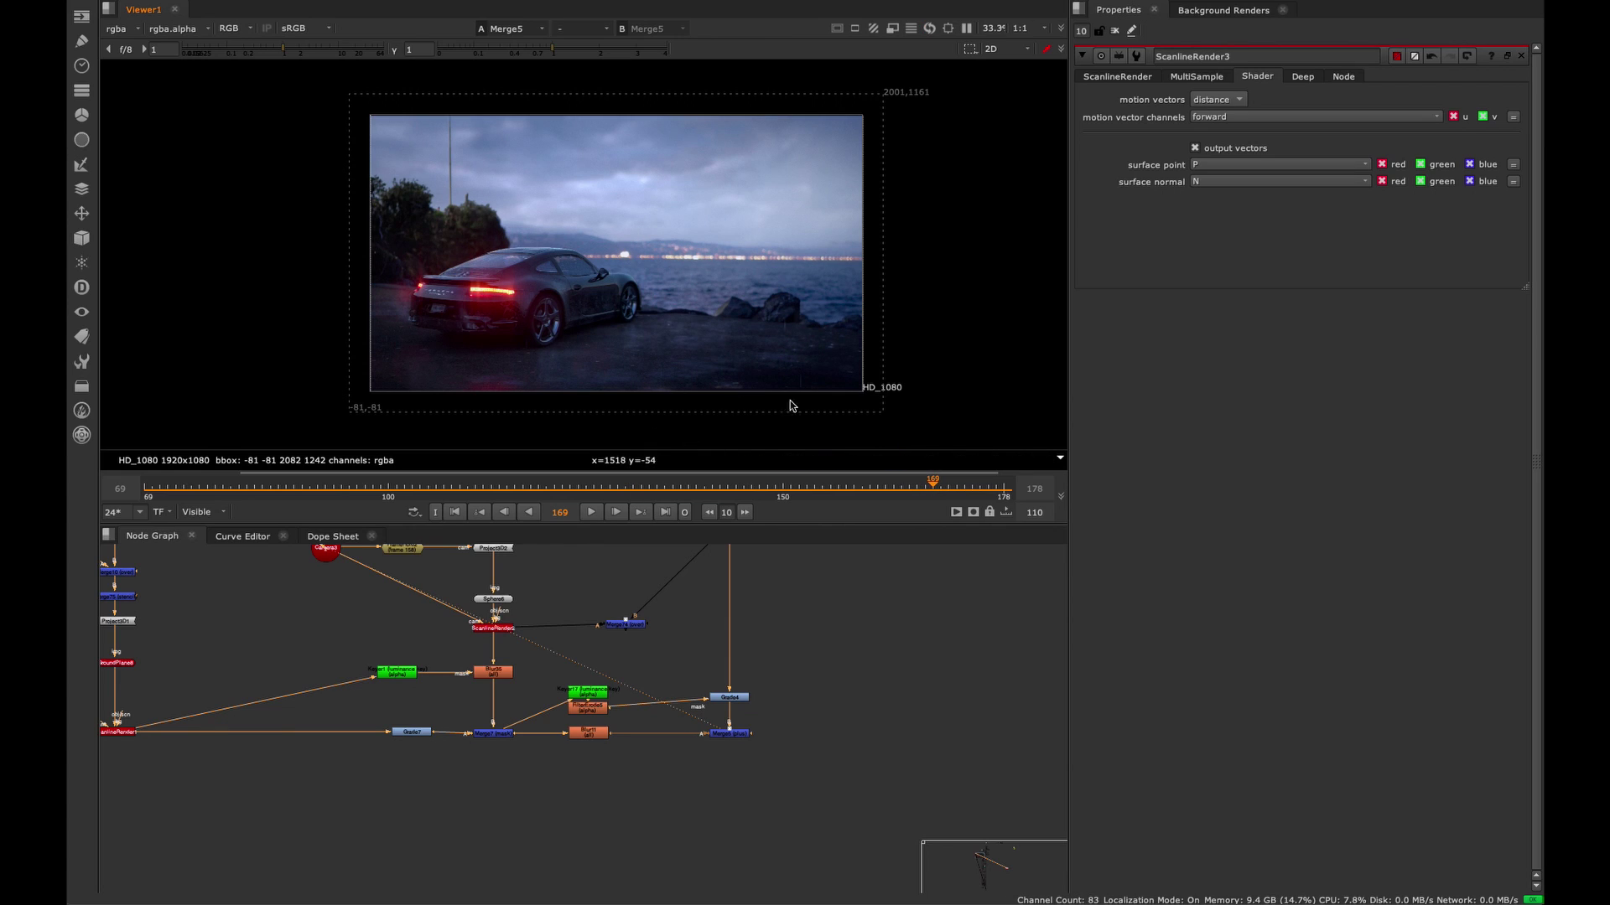
- Locate the checkerboard cube setup in the node graph and show its ScanlineRender3 node in the viewer
middle_drag(823, 616, 714, 601)
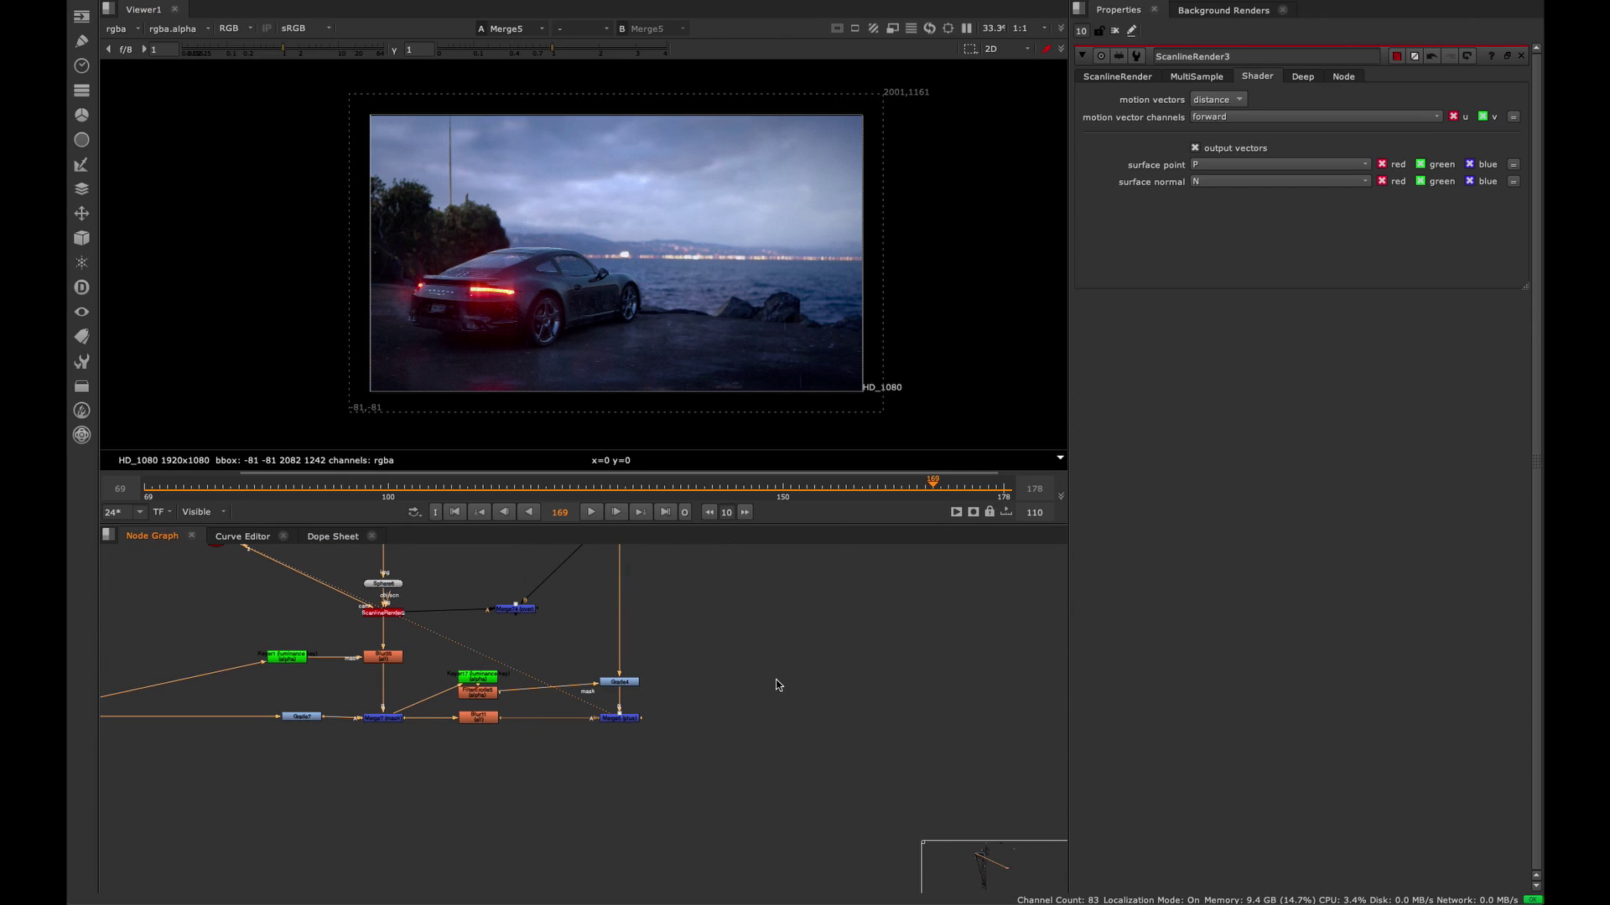
middle_drag(814, 648, 487, 743)
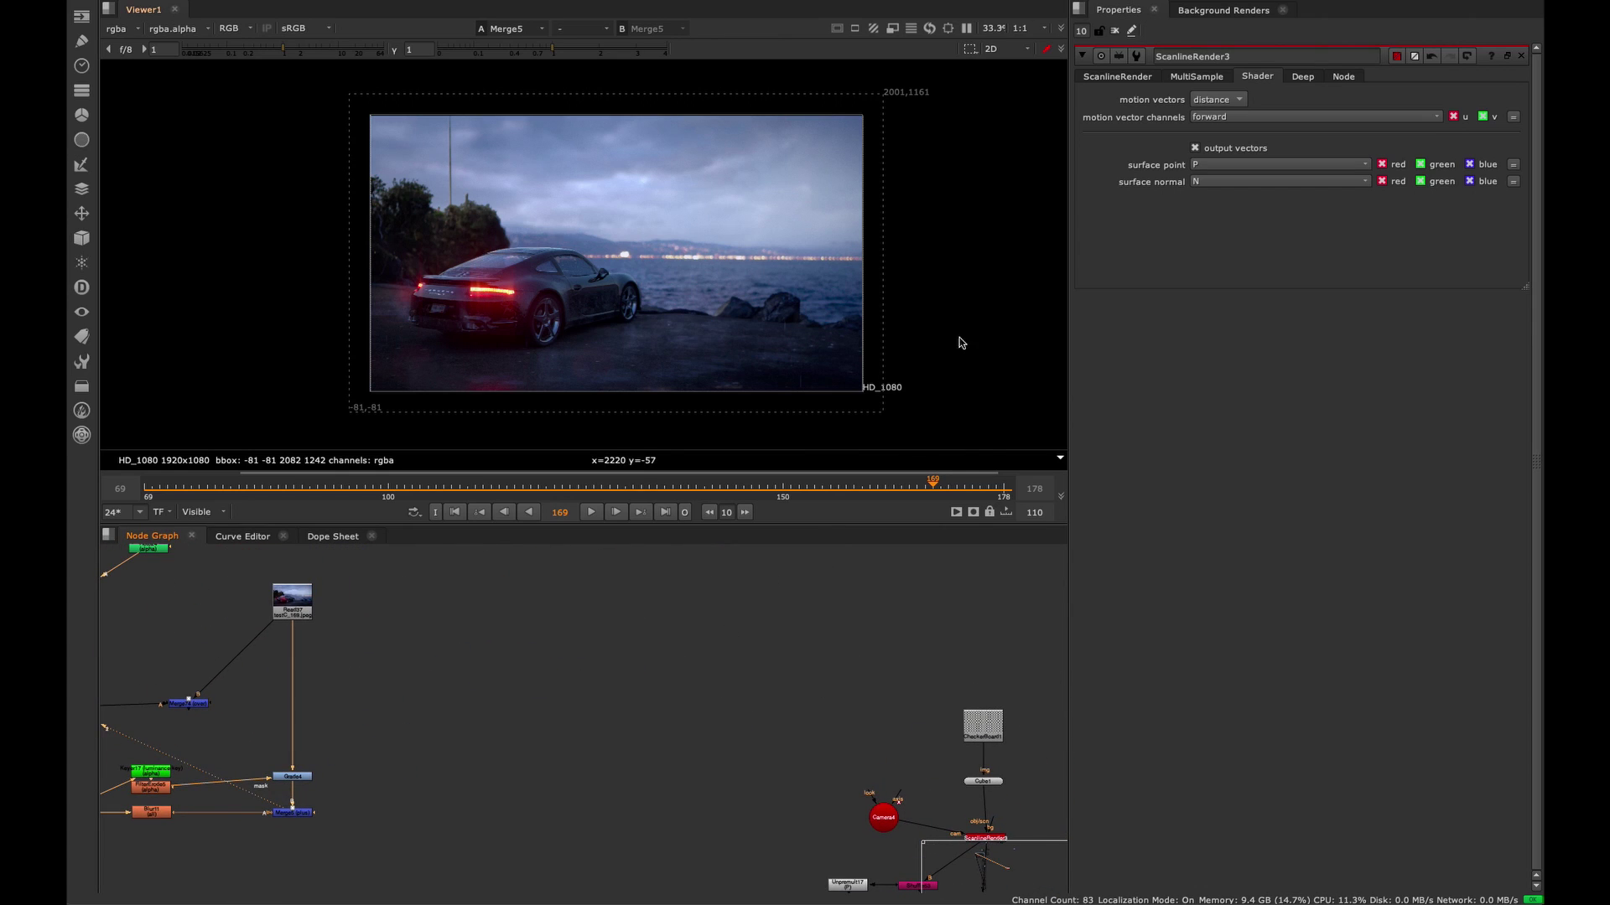
scroll(629, 629, down, 3)
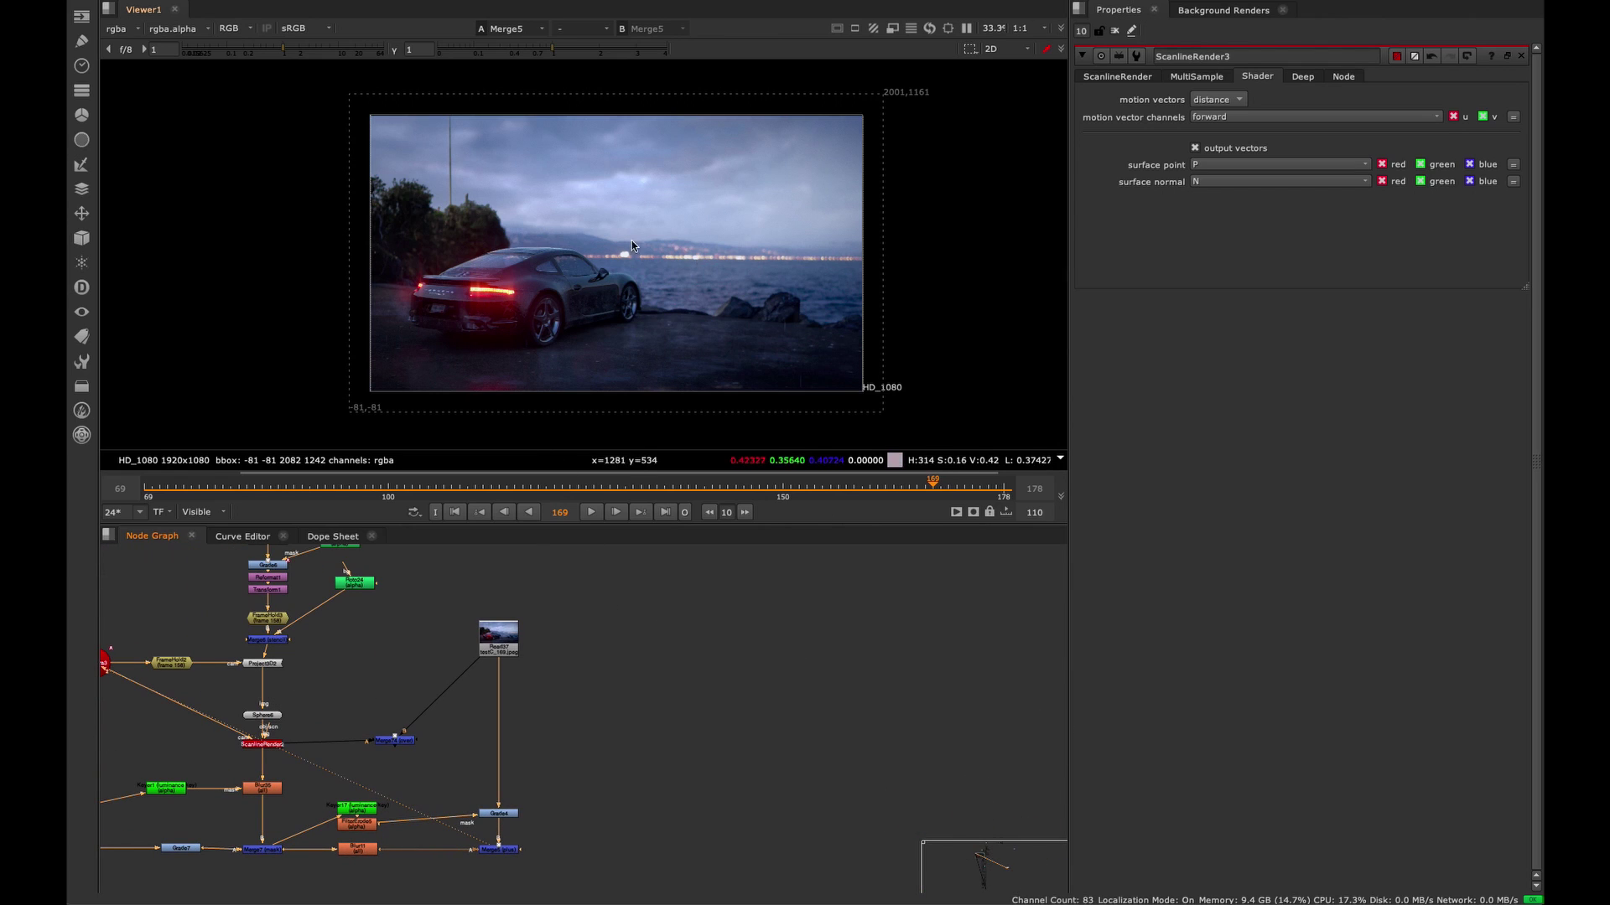
scroll(612, 699, down, 2)
alt+middle_drag(611, 698, 453, 704)
alt+middle_drag(671, 578, 503, 704)
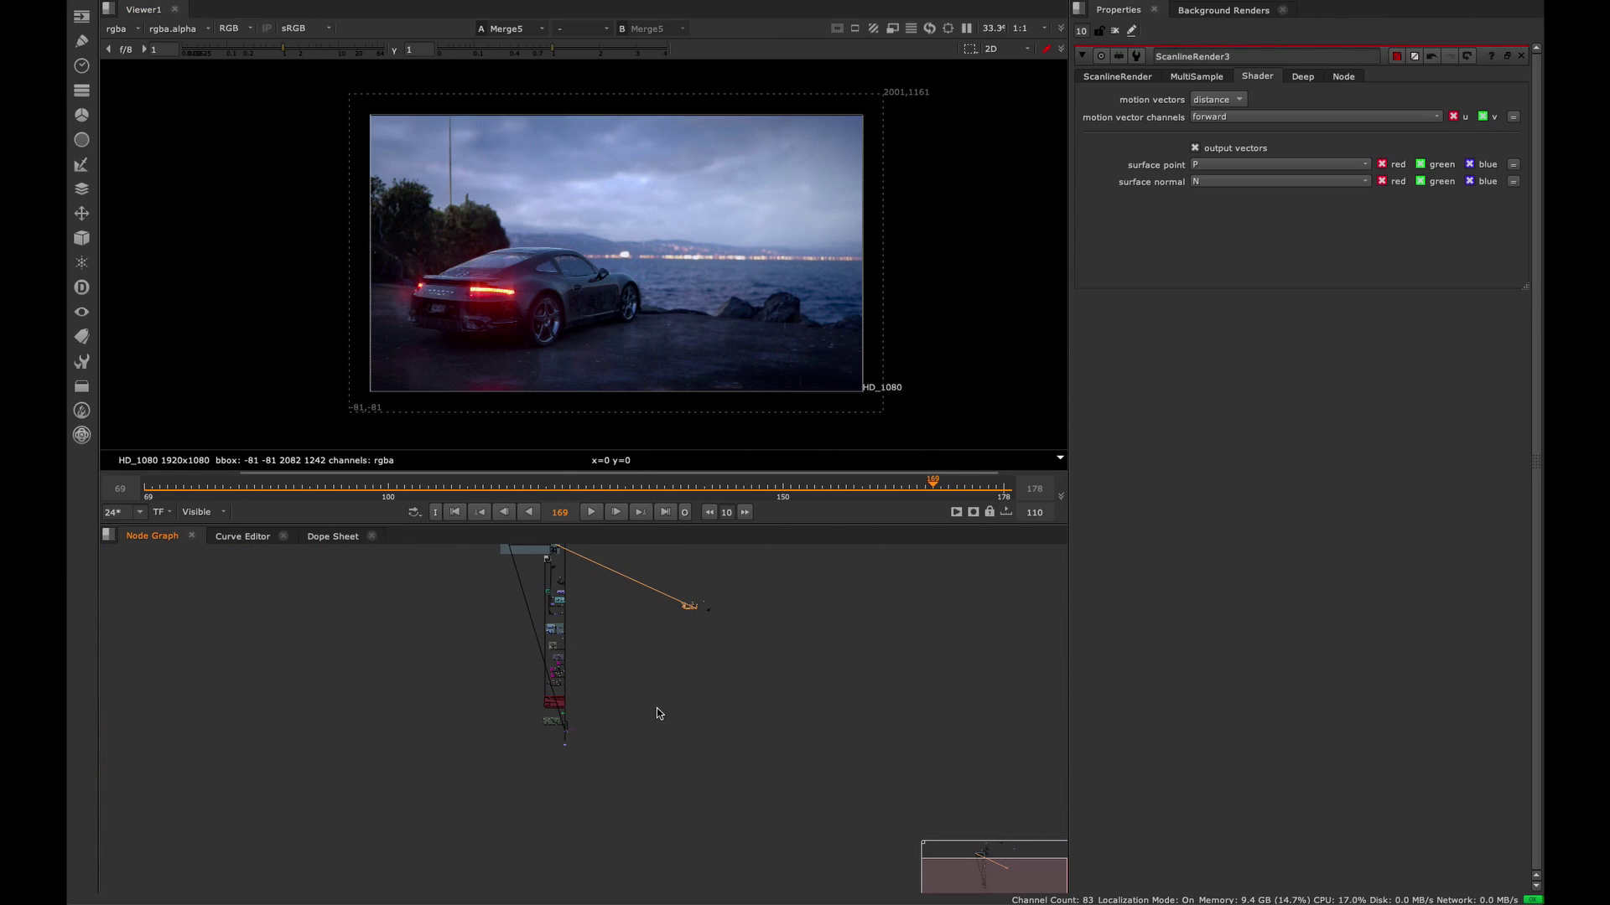
click(657, 708)
middle_drag(632, 699, 636, 763)
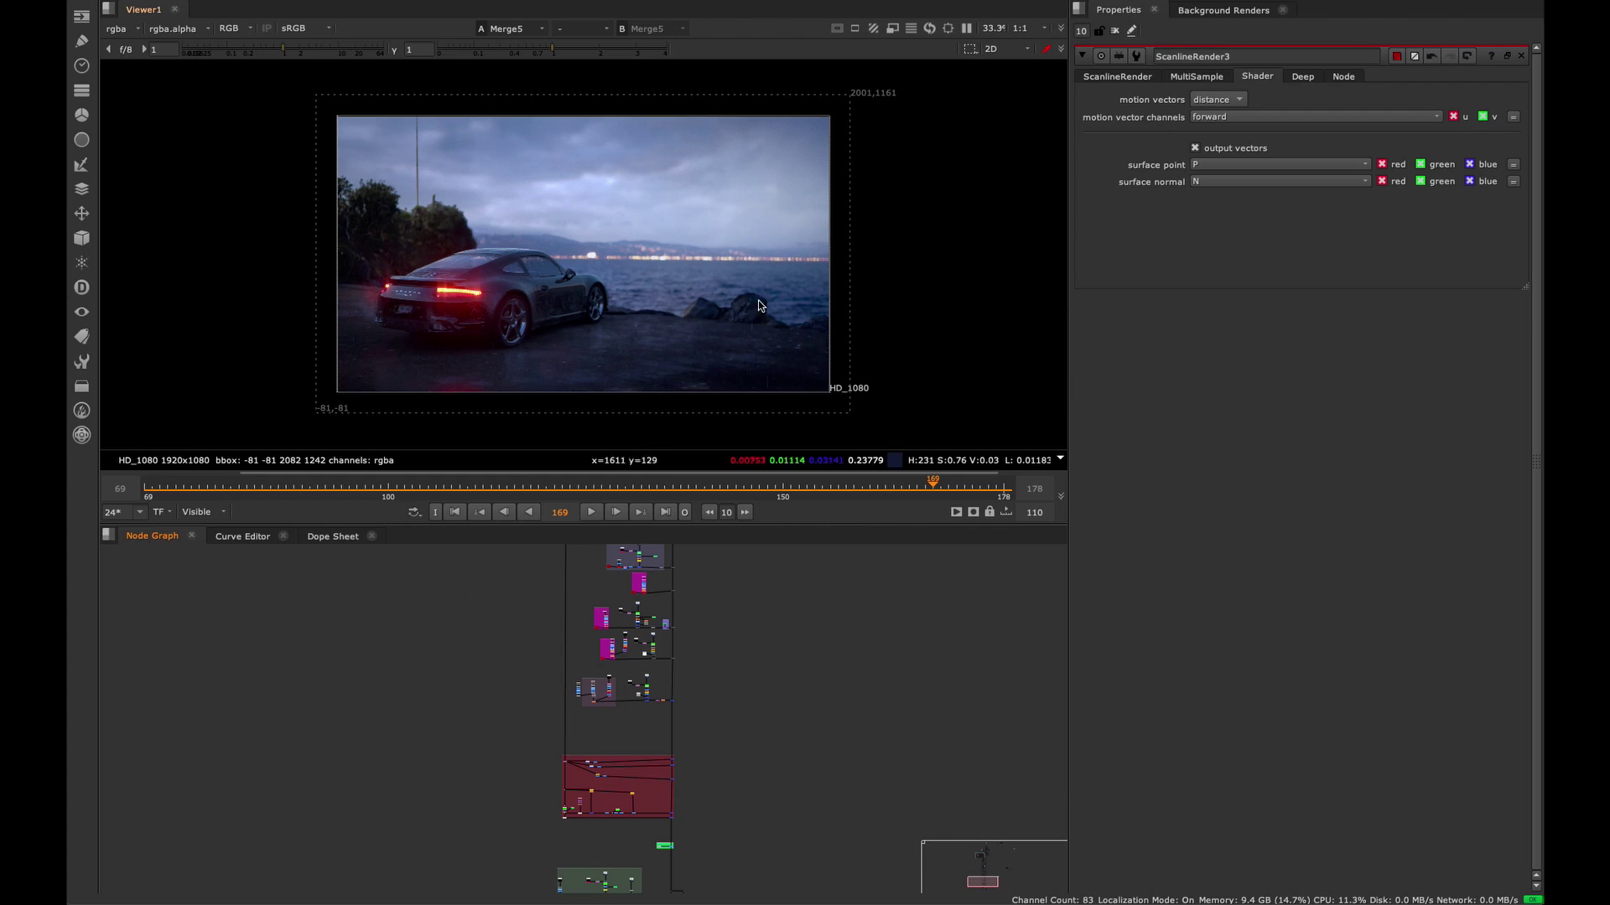
middle_drag(934, 632, 302, 671)
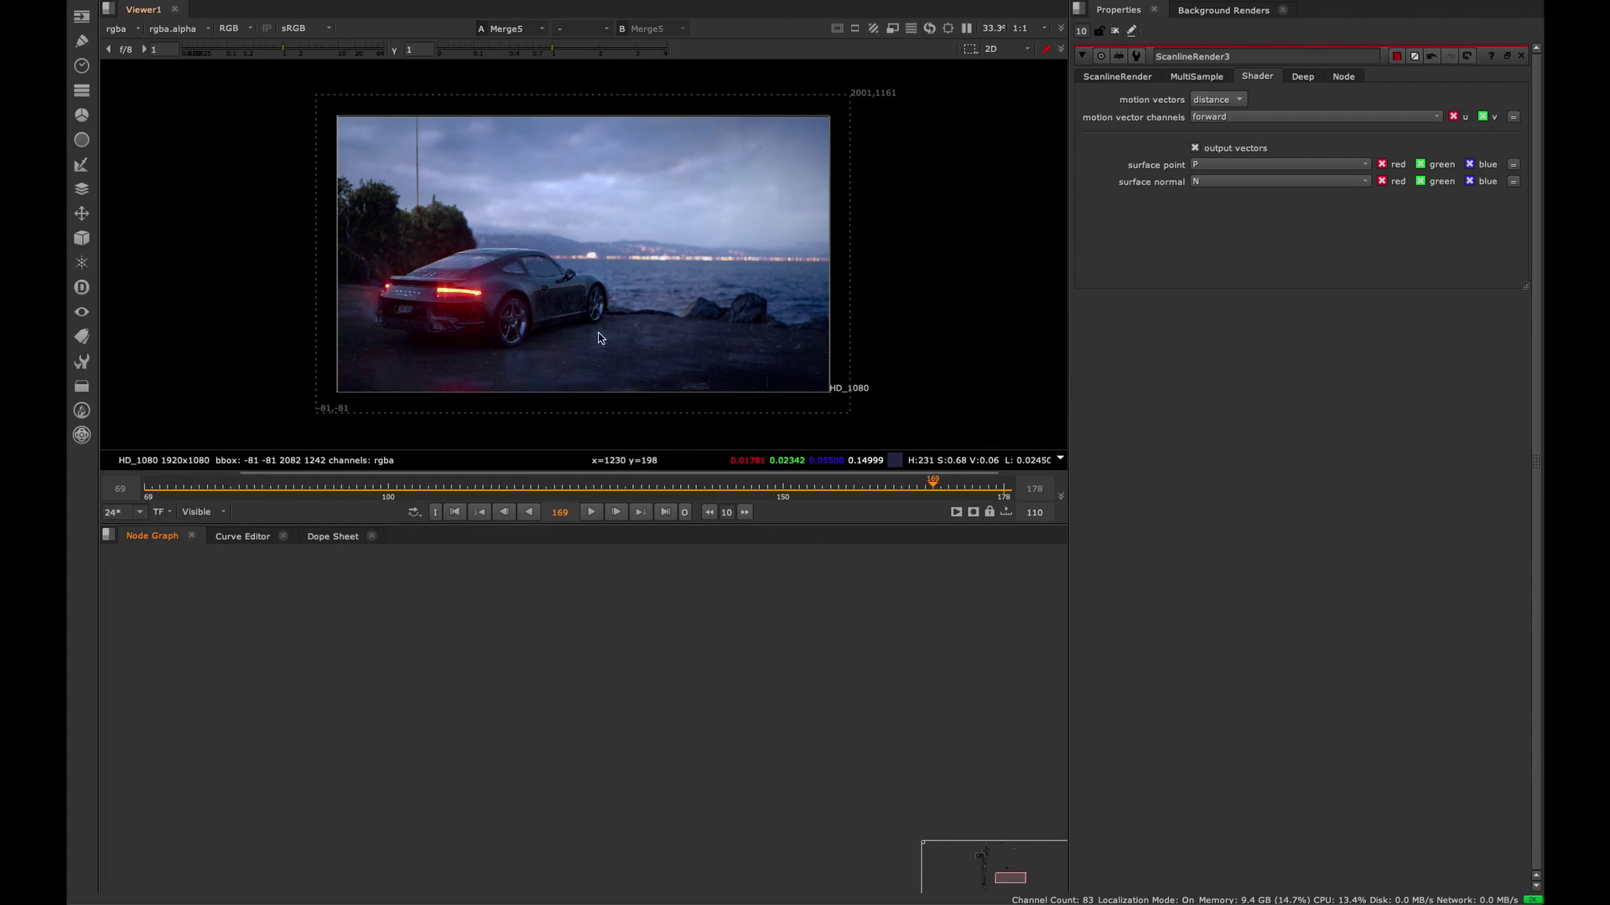
middle_drag(702, 555, 529, 762)
middle_drag(476, 605, 738, 642)
scroll(663, 673, up, 5)
scroll(665, 673, up, 6)
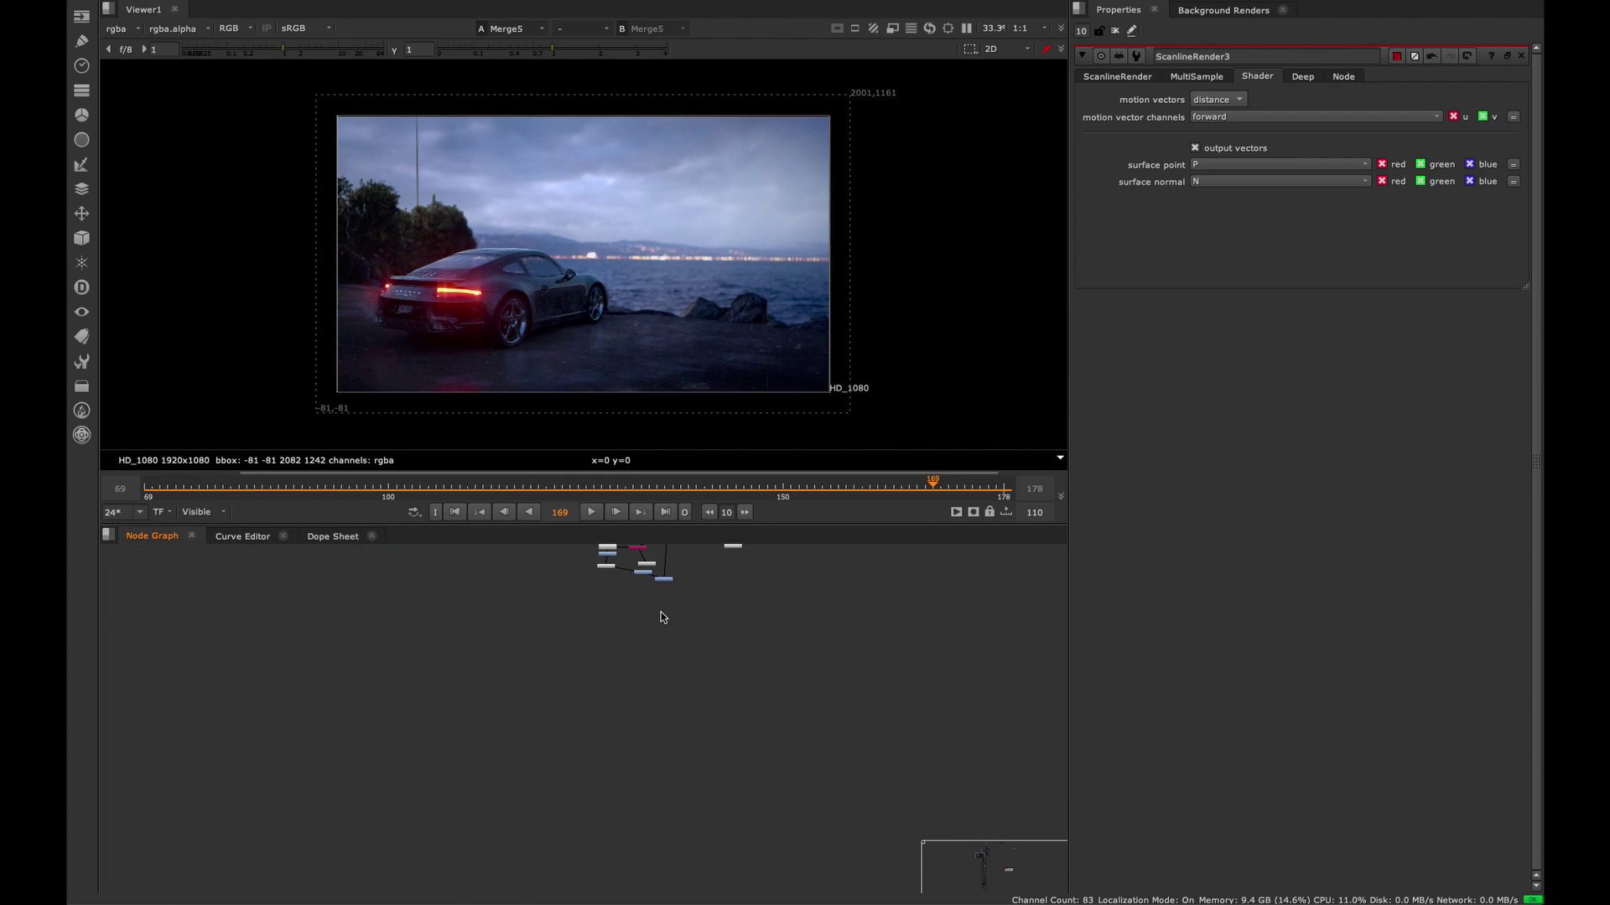
middle_drag(707, 704, 731, 730)
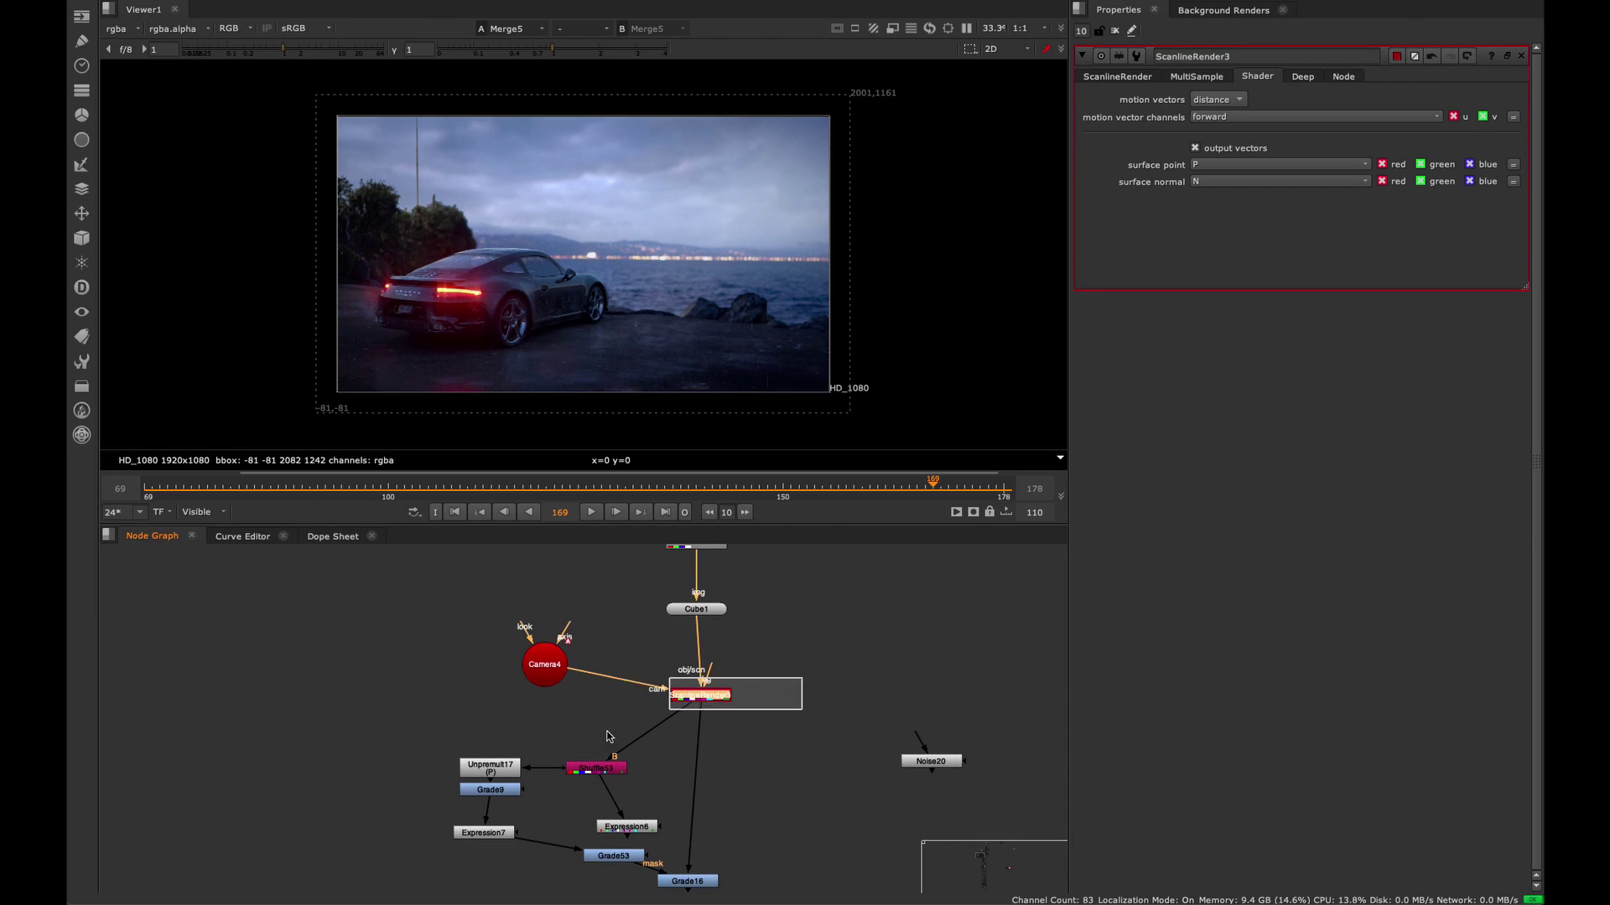
middle_drag(708, 641, 609, 654)
key(1)
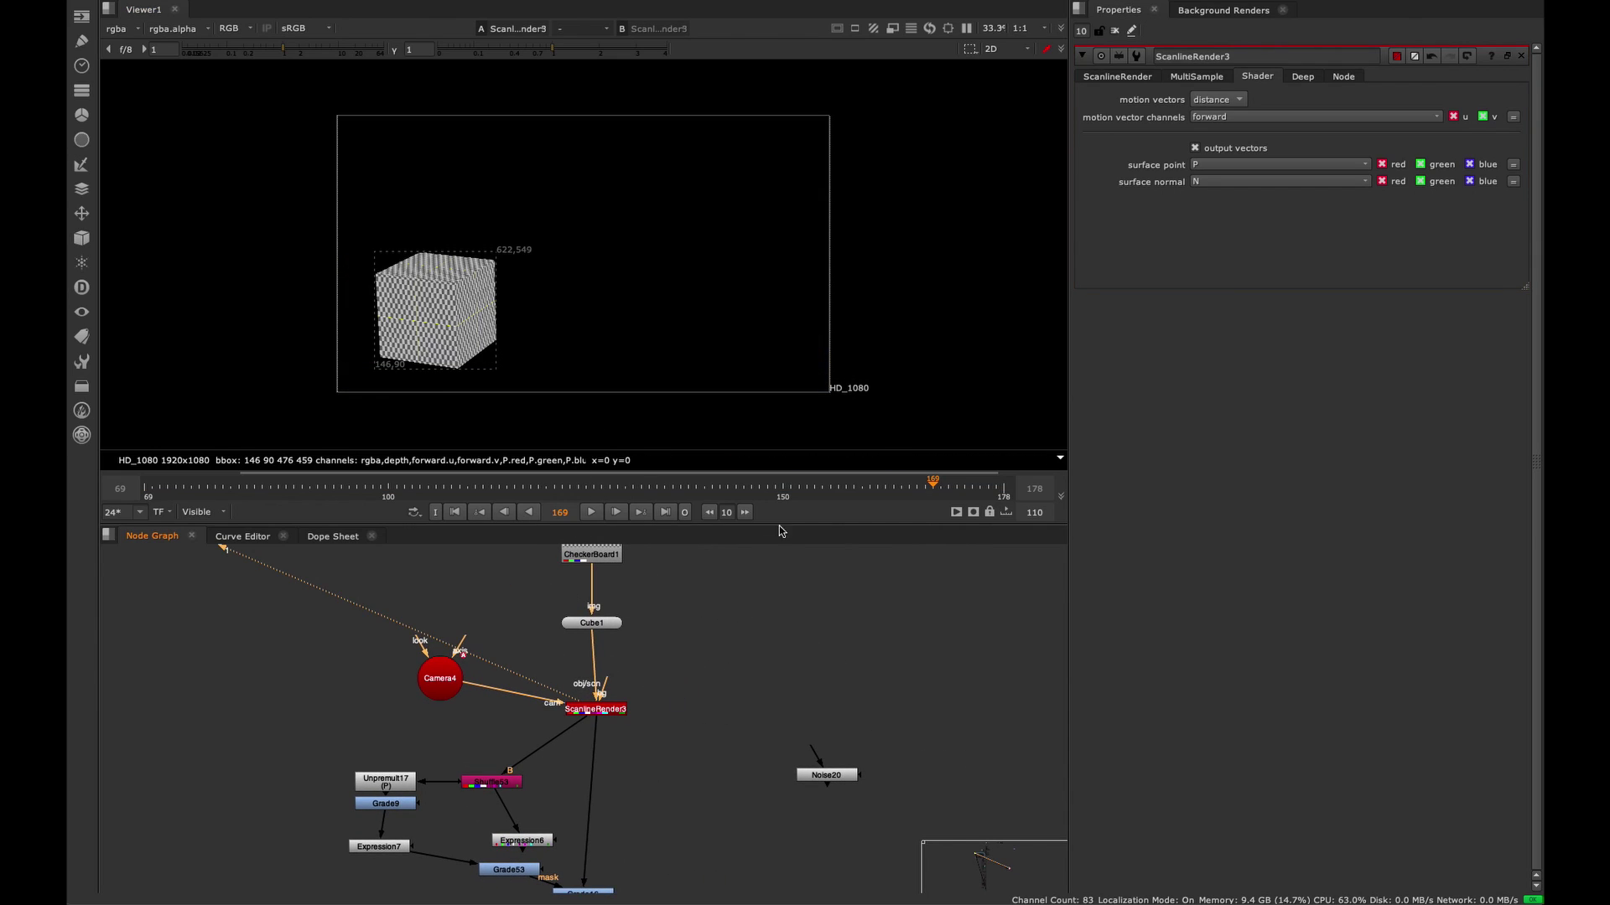
- Scrub through the rendered cube's motion and stop at frame 140
key(j)
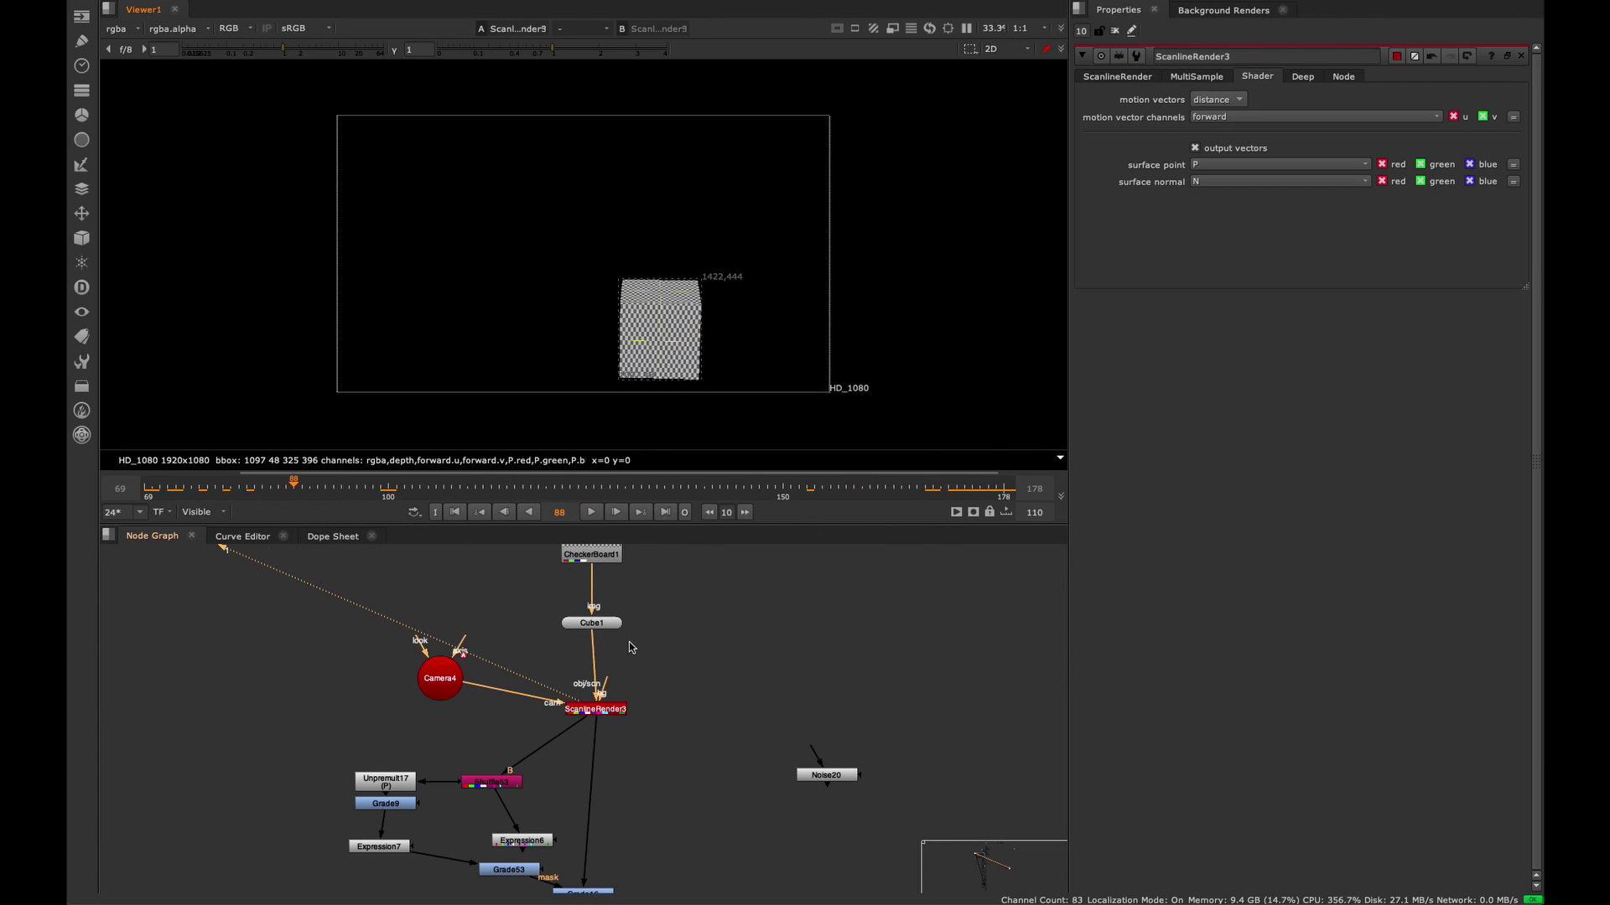
scroll(586, 625, up, 3)
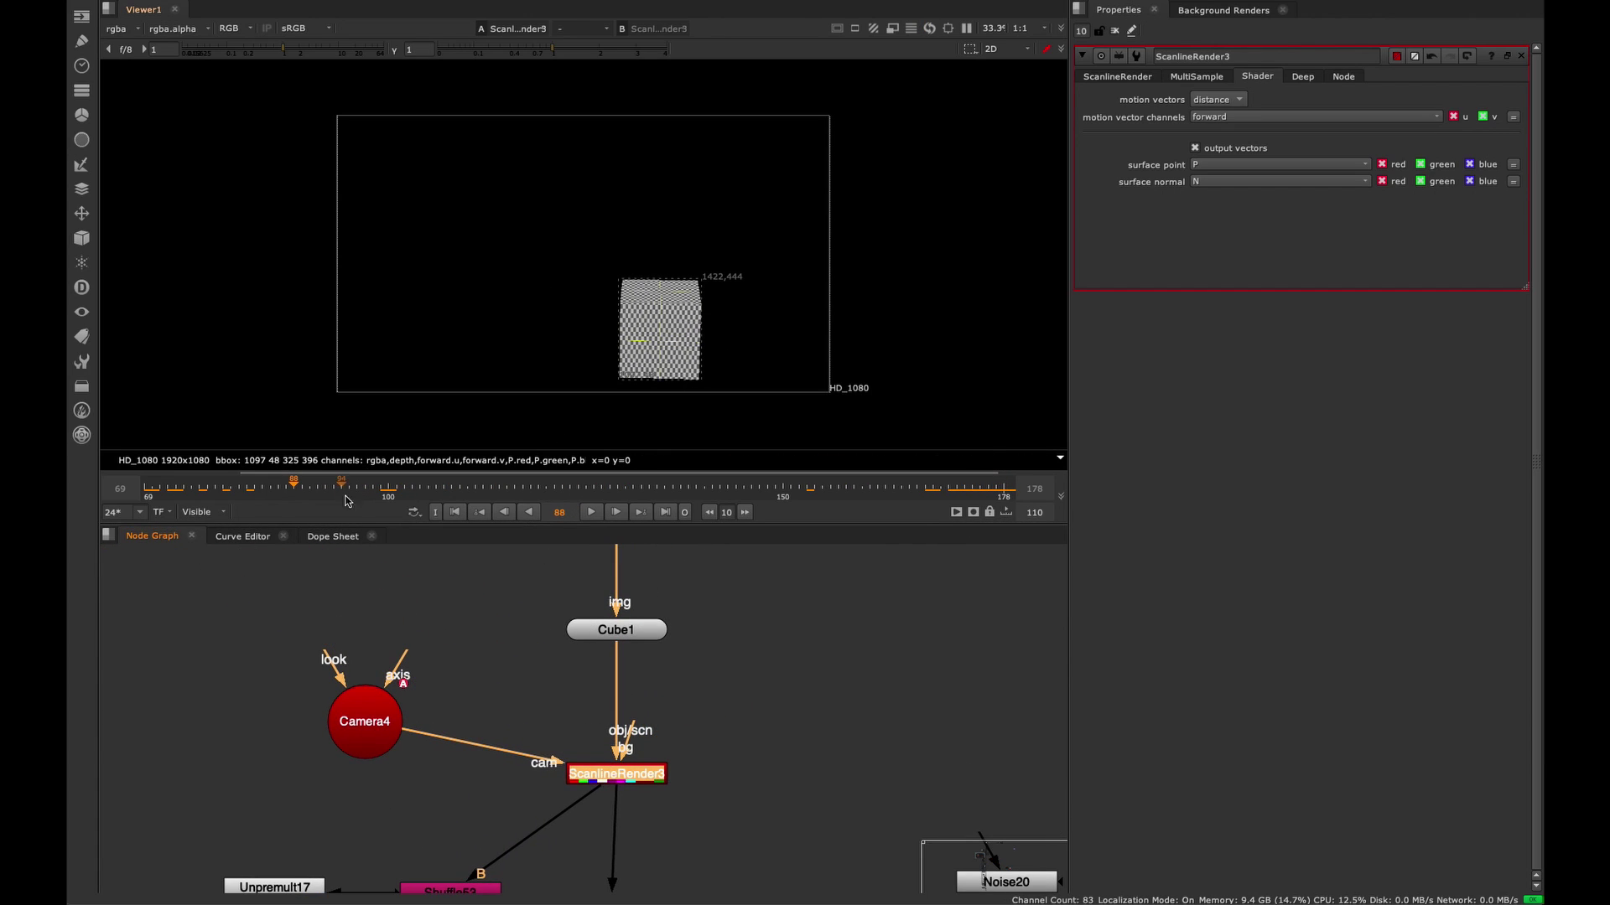
drag(306, 488, 728, 583)
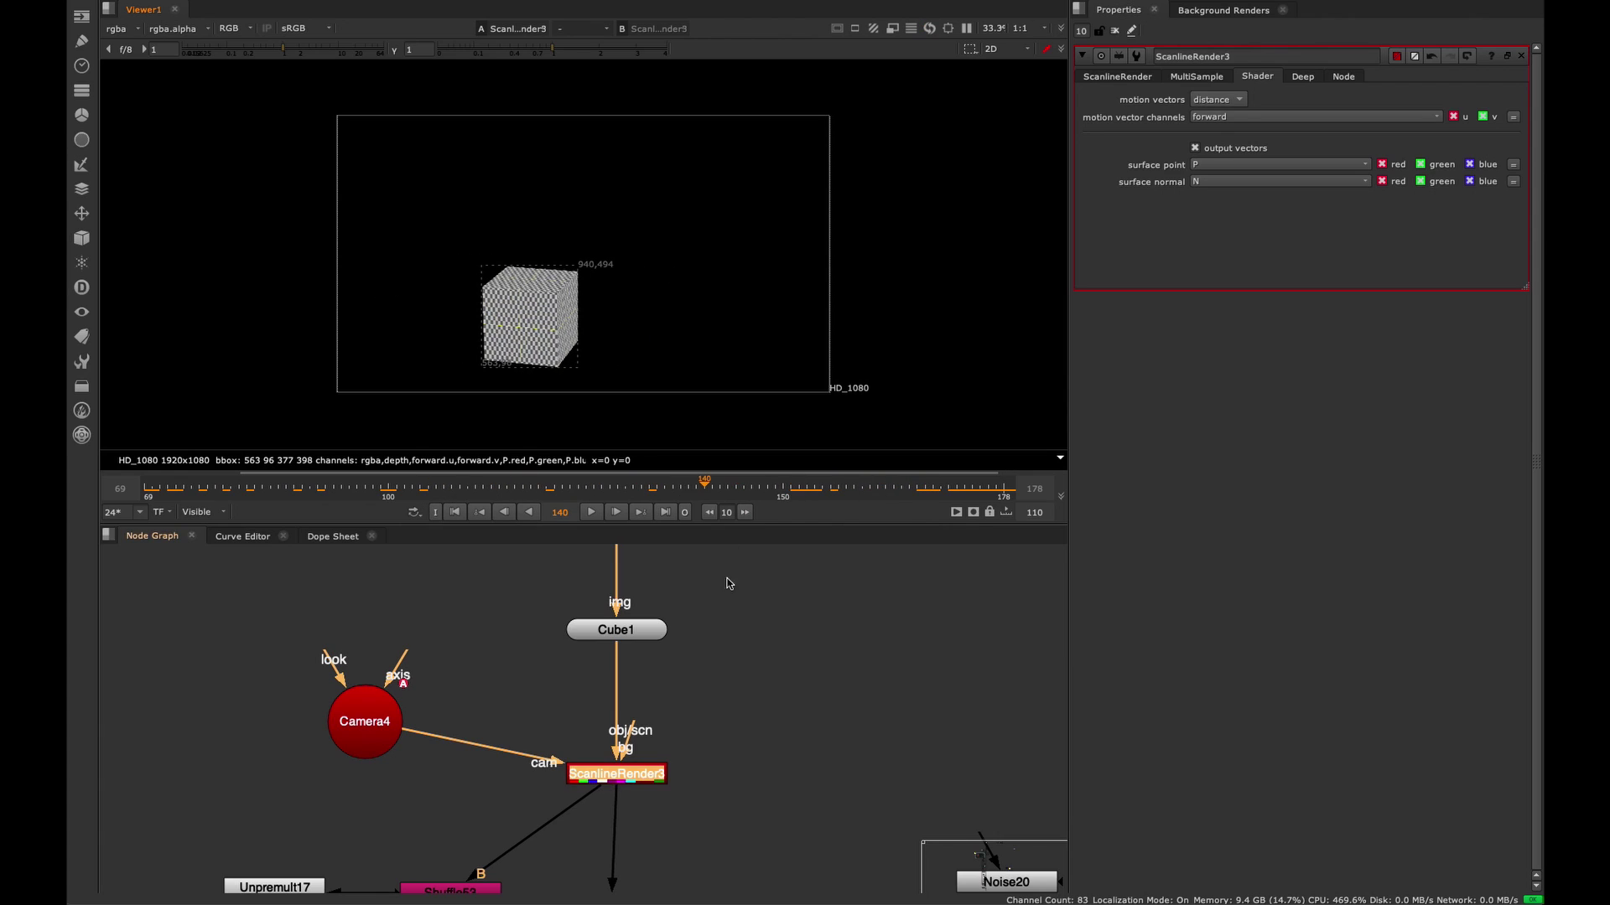
middle_drag(729, 584, 745, 505)
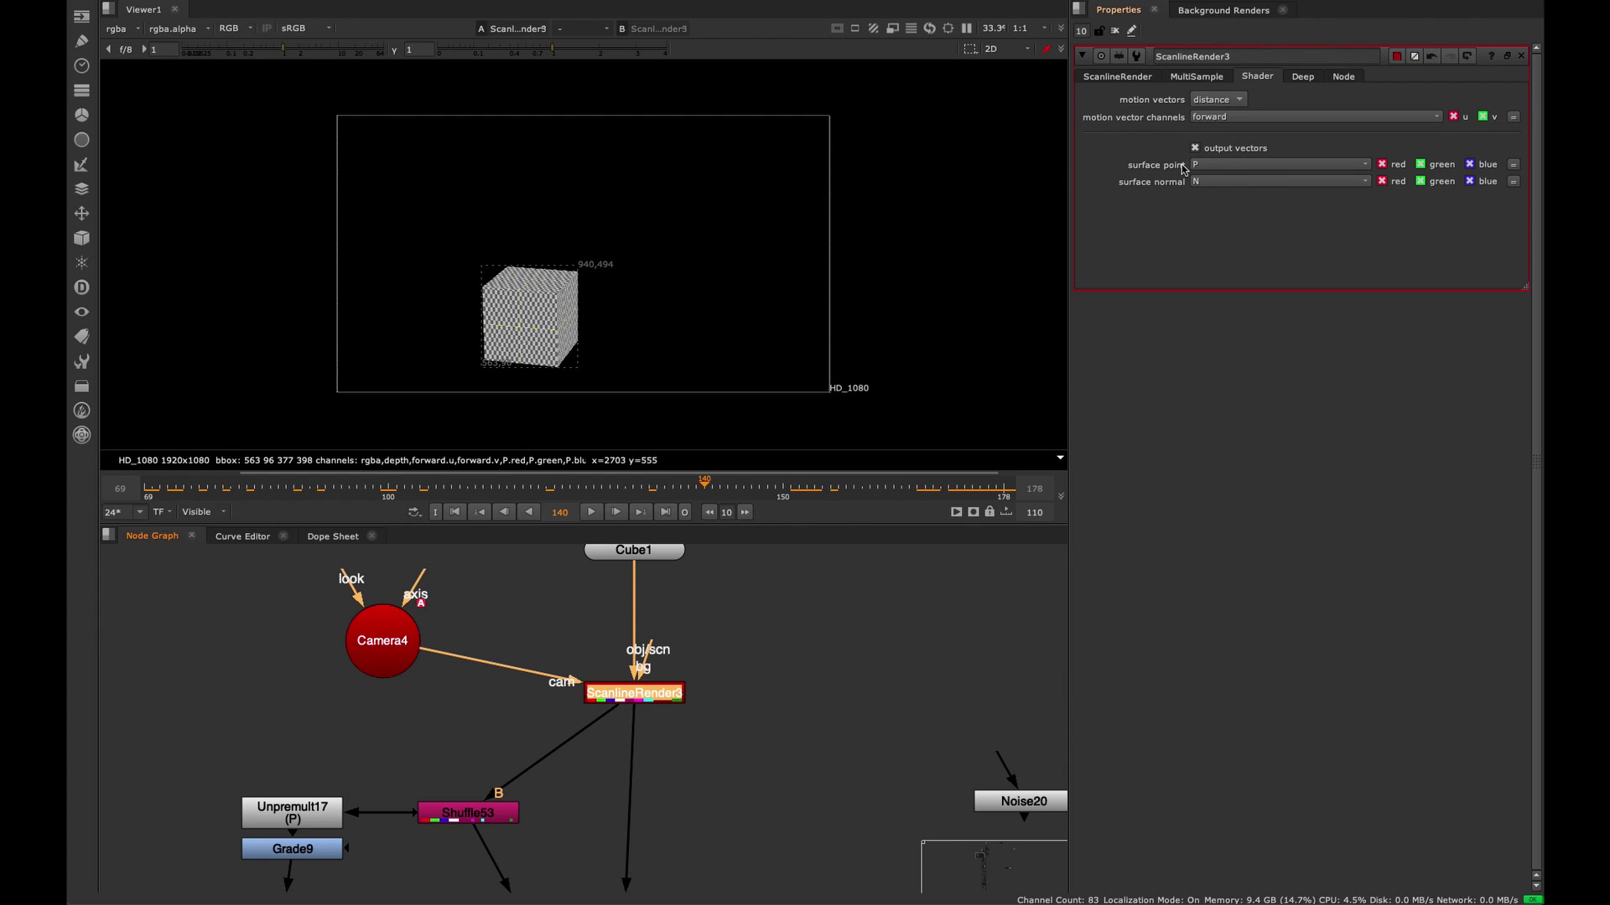
- Assign ScanlineRender3's surface point output to the P layer
click(1224, 167)
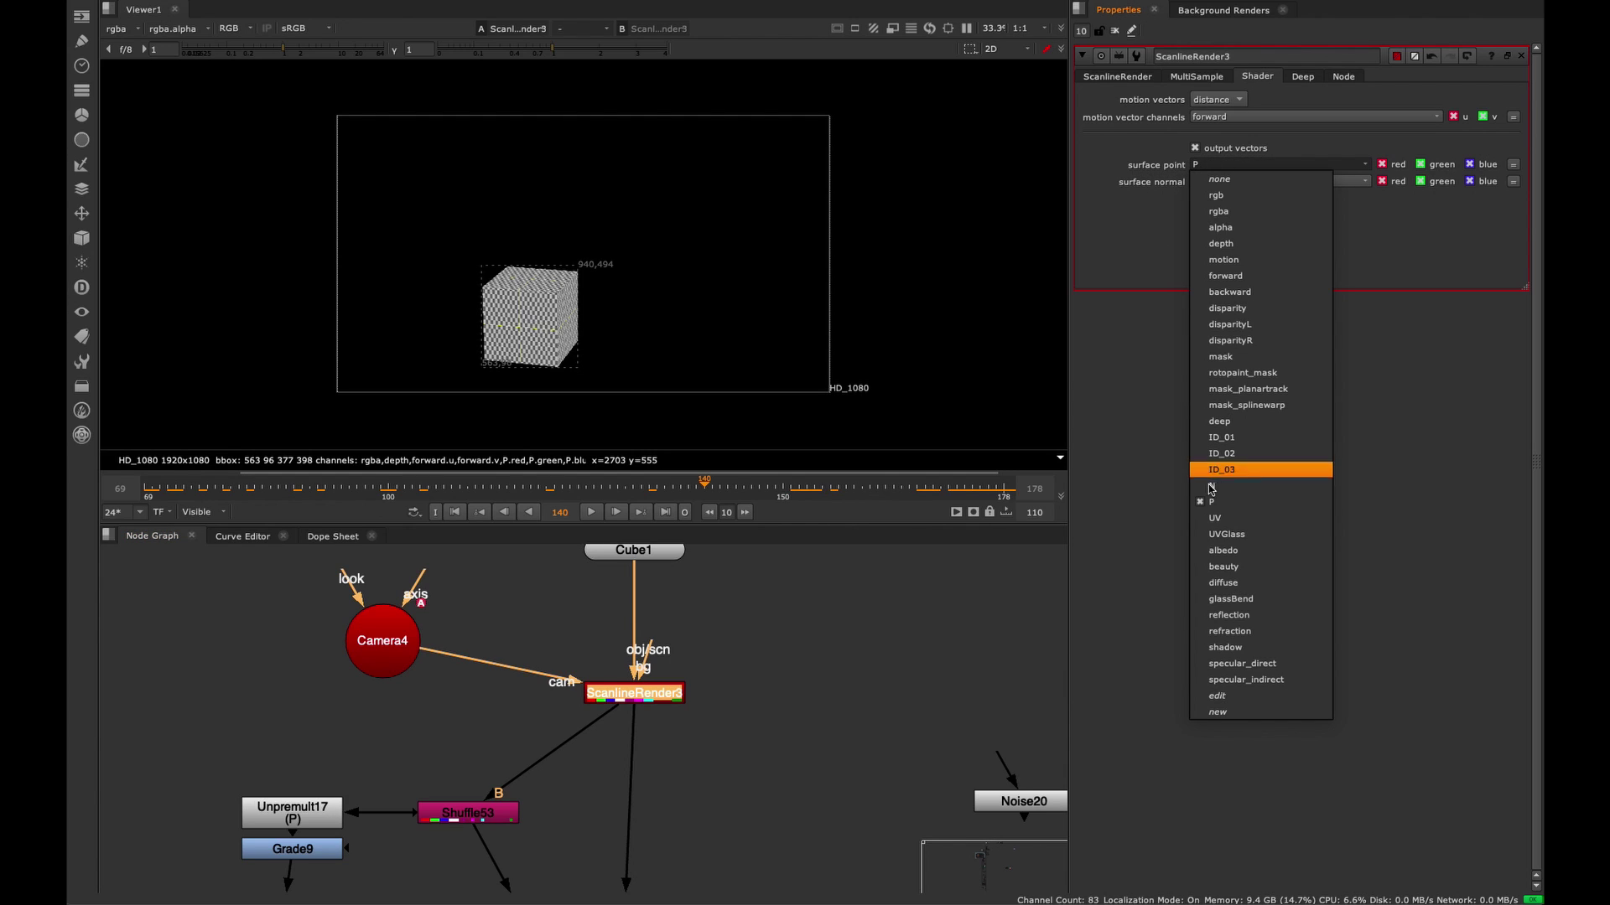
click(1277, 505)
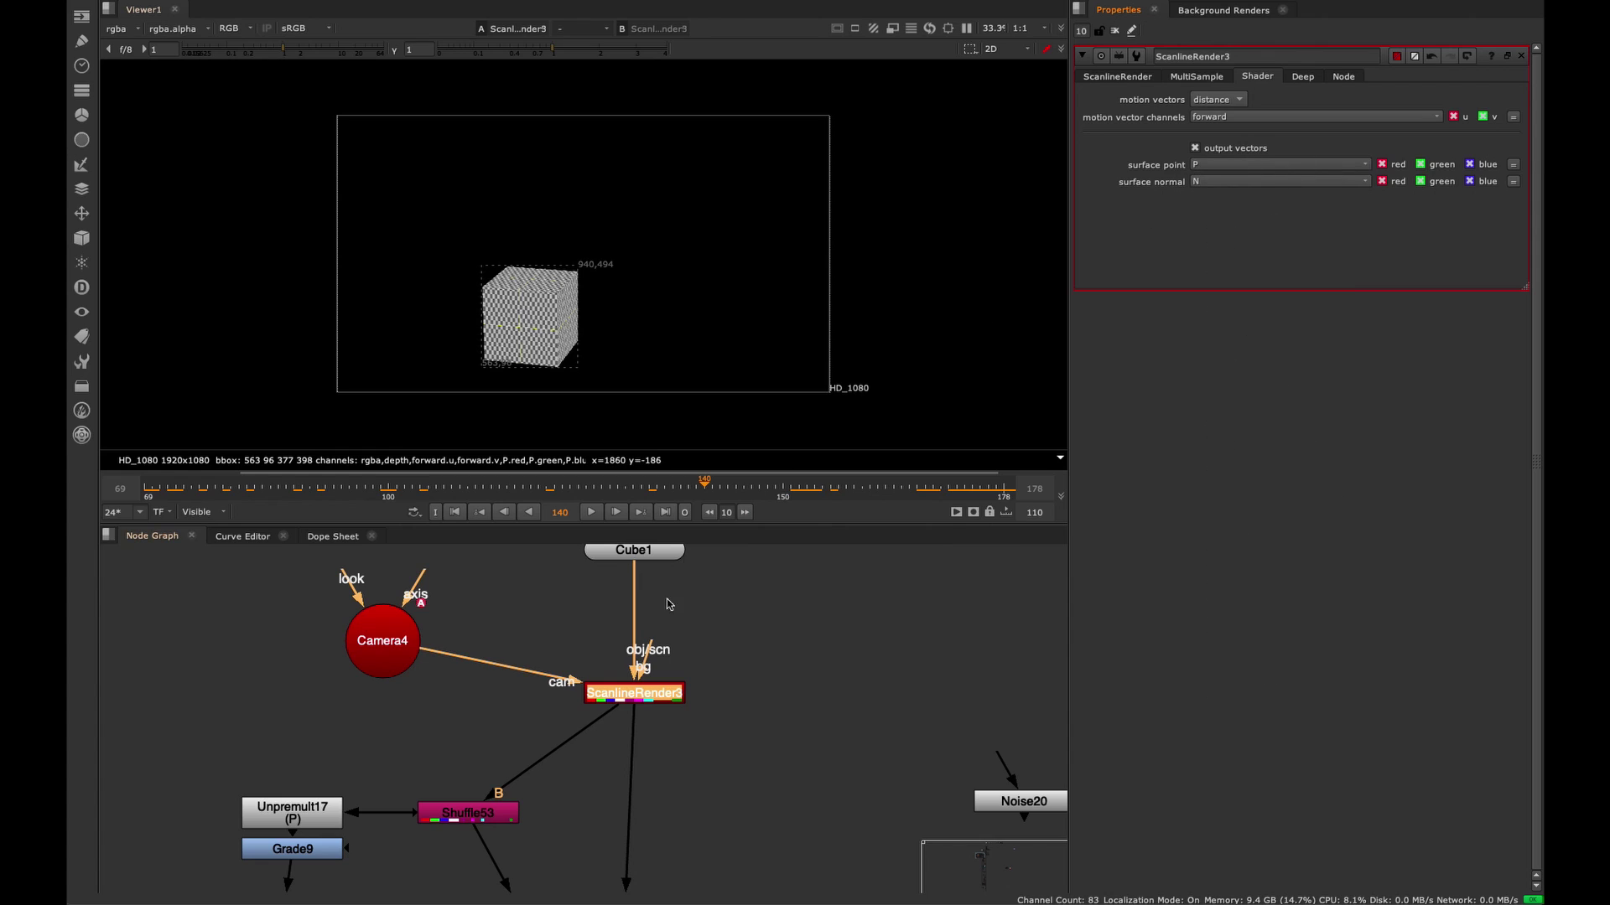
middle_drag(558, 802, 699, 707)
click(635, 715)
middle_drag(476, 652, 277, 701)
middle_drag(724, 664, 534, 690)
click(545, 691)
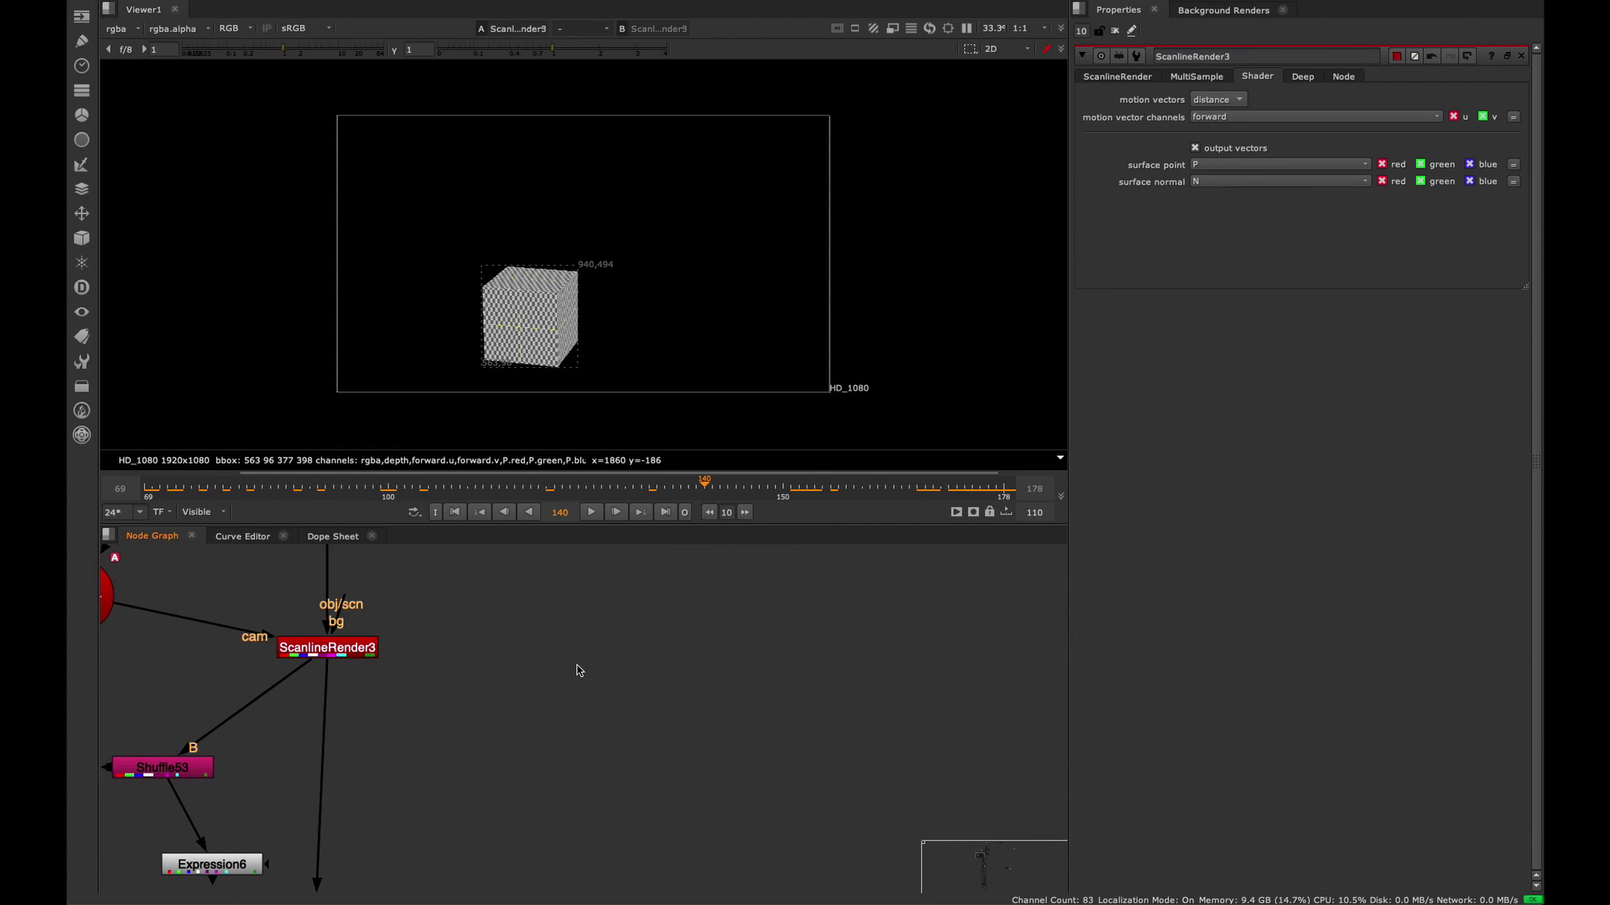
middle_drag(335, 737, 604, 717)
key(Tab)
key(Return)
drag(810, 680, 627, 636)
drag(816, 721, 826, 741)
mouse_move(746, 650)
middle_down()
mouse_move(681, 614)
mouse_move(717, 650)
middle_up()
key(Delete)
- Add a Shuffle node, connect its B input to ScanlineRender3, and place it beside the existing branch
key(Tab)
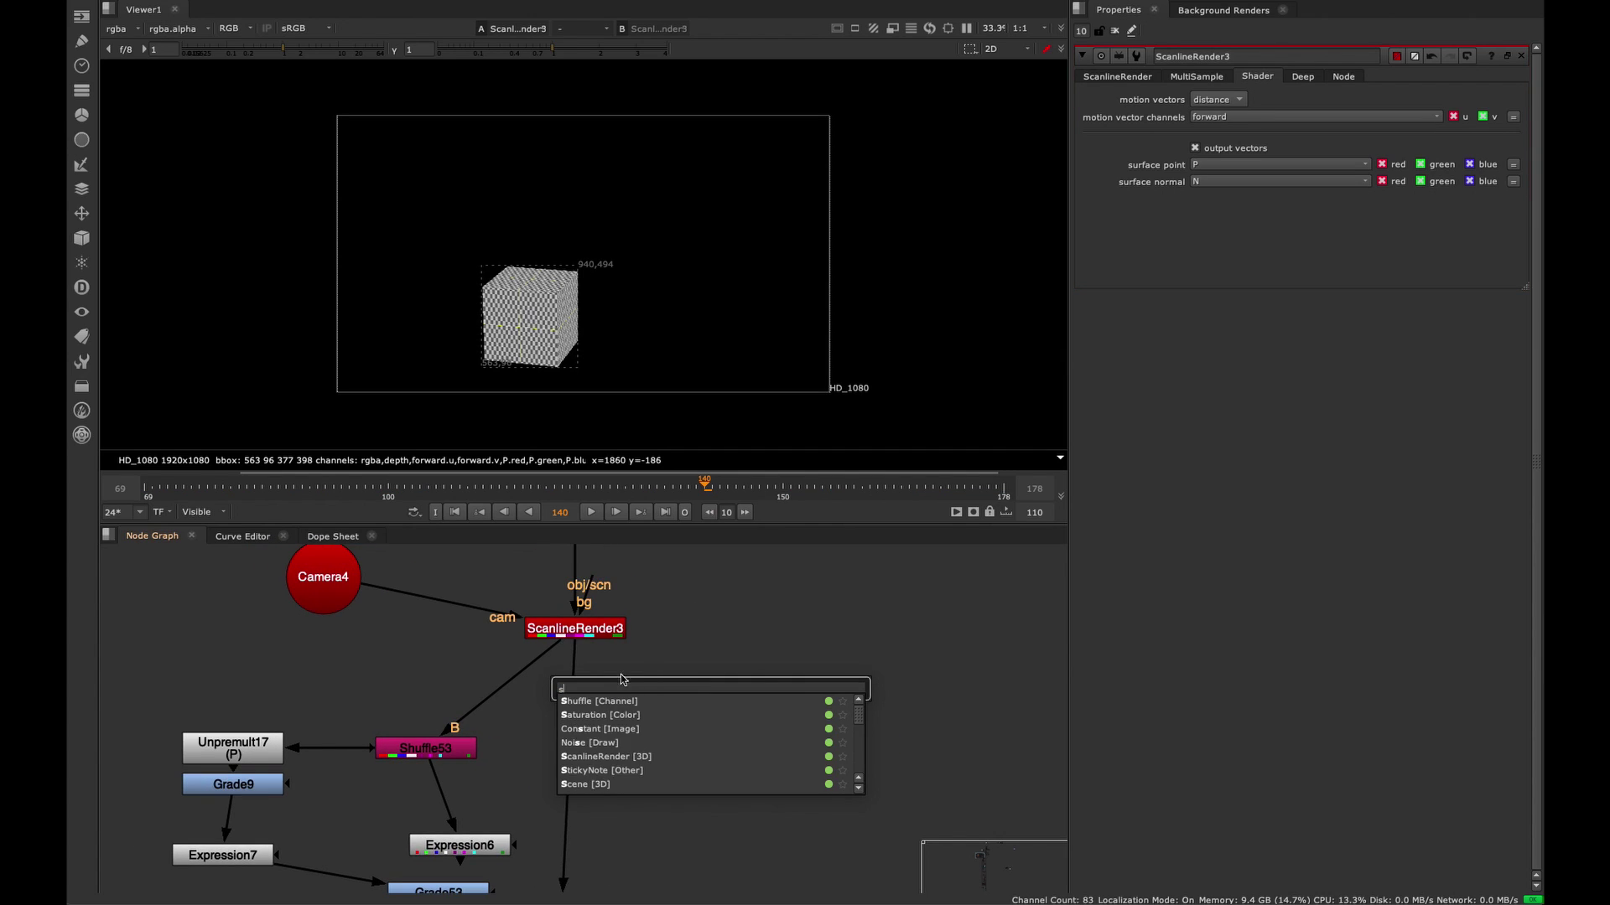
text(sh)
click(598, 702)
drag(772, 602, 602, 627)
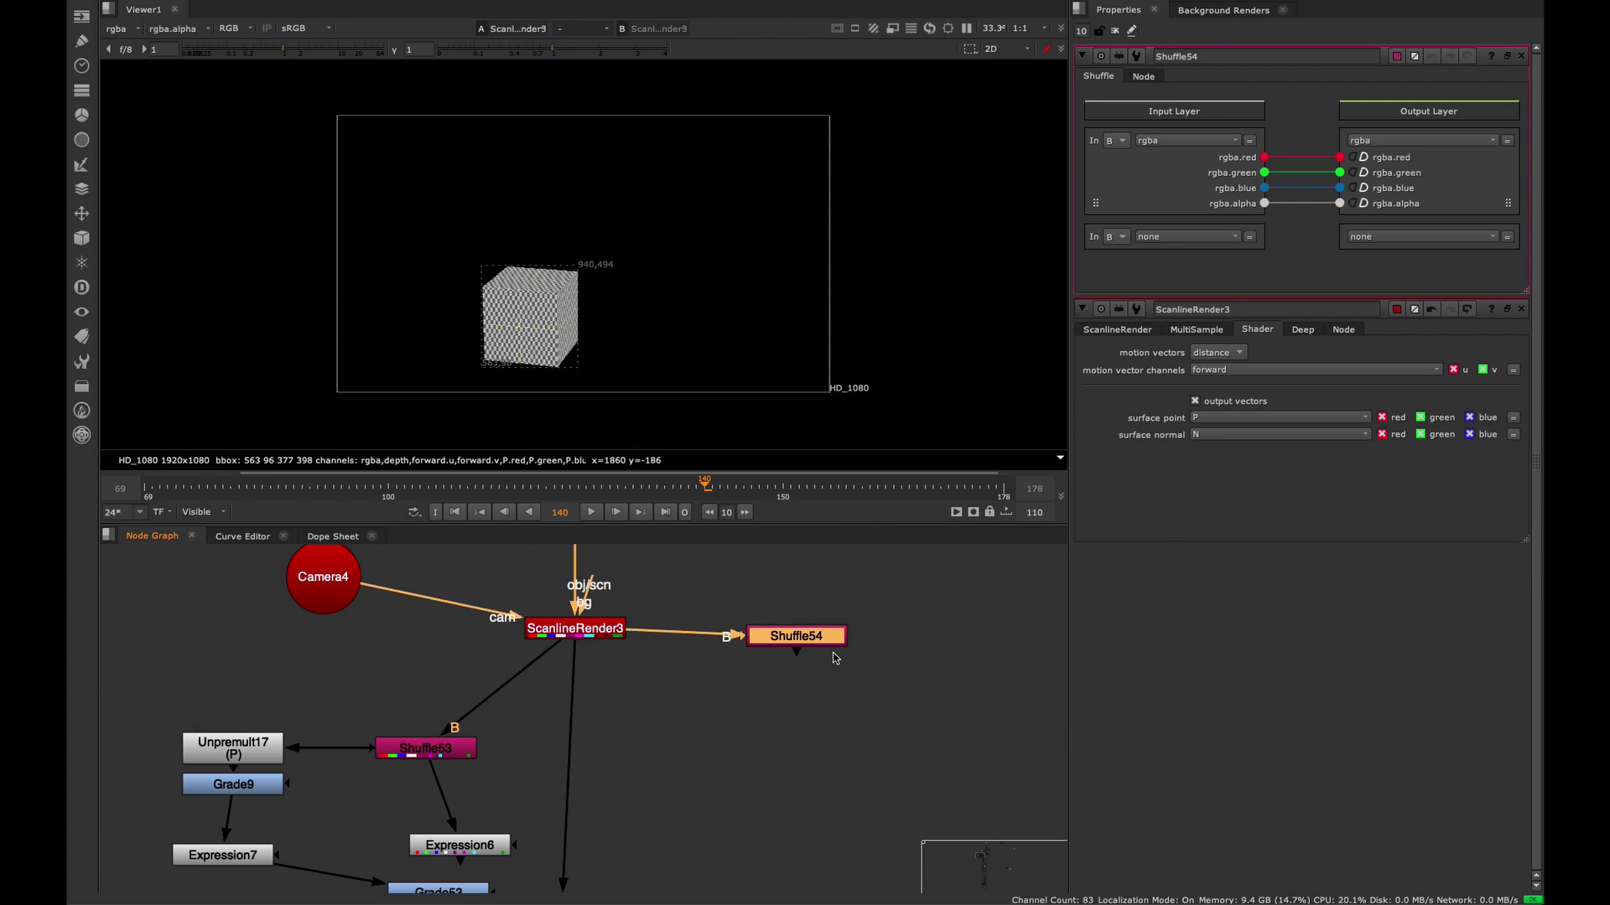
drag(808, 639, 800, 701)
- Show the new Shuffle in the viewer and set its input layer to P, feeding the rgba output
key(1)
click(1190, 147)
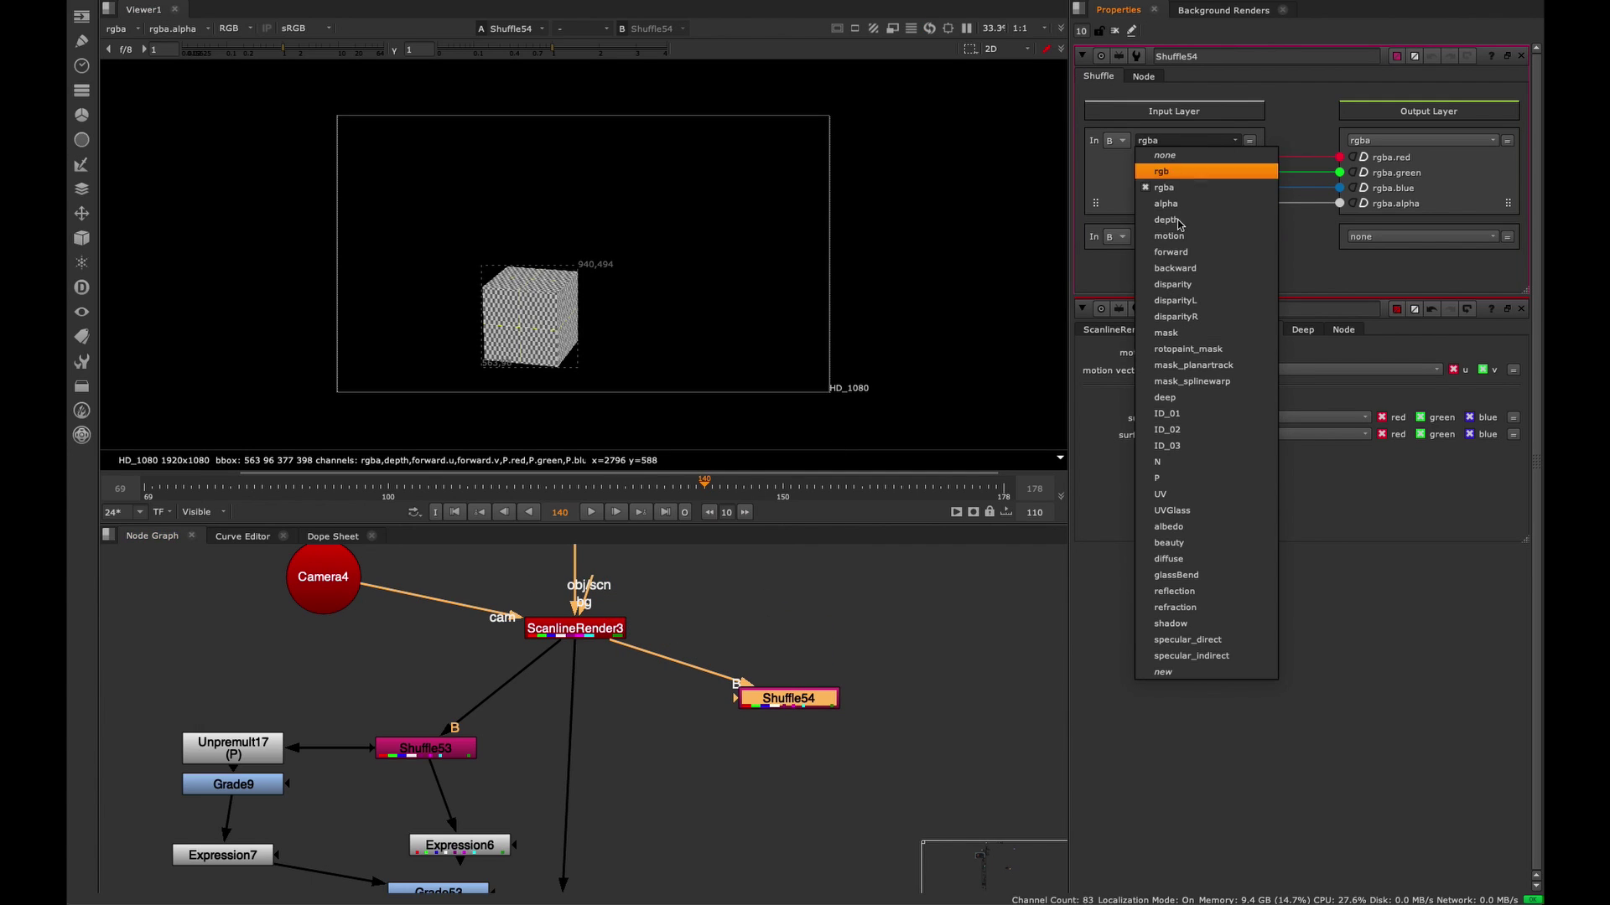
click(1199, 471)
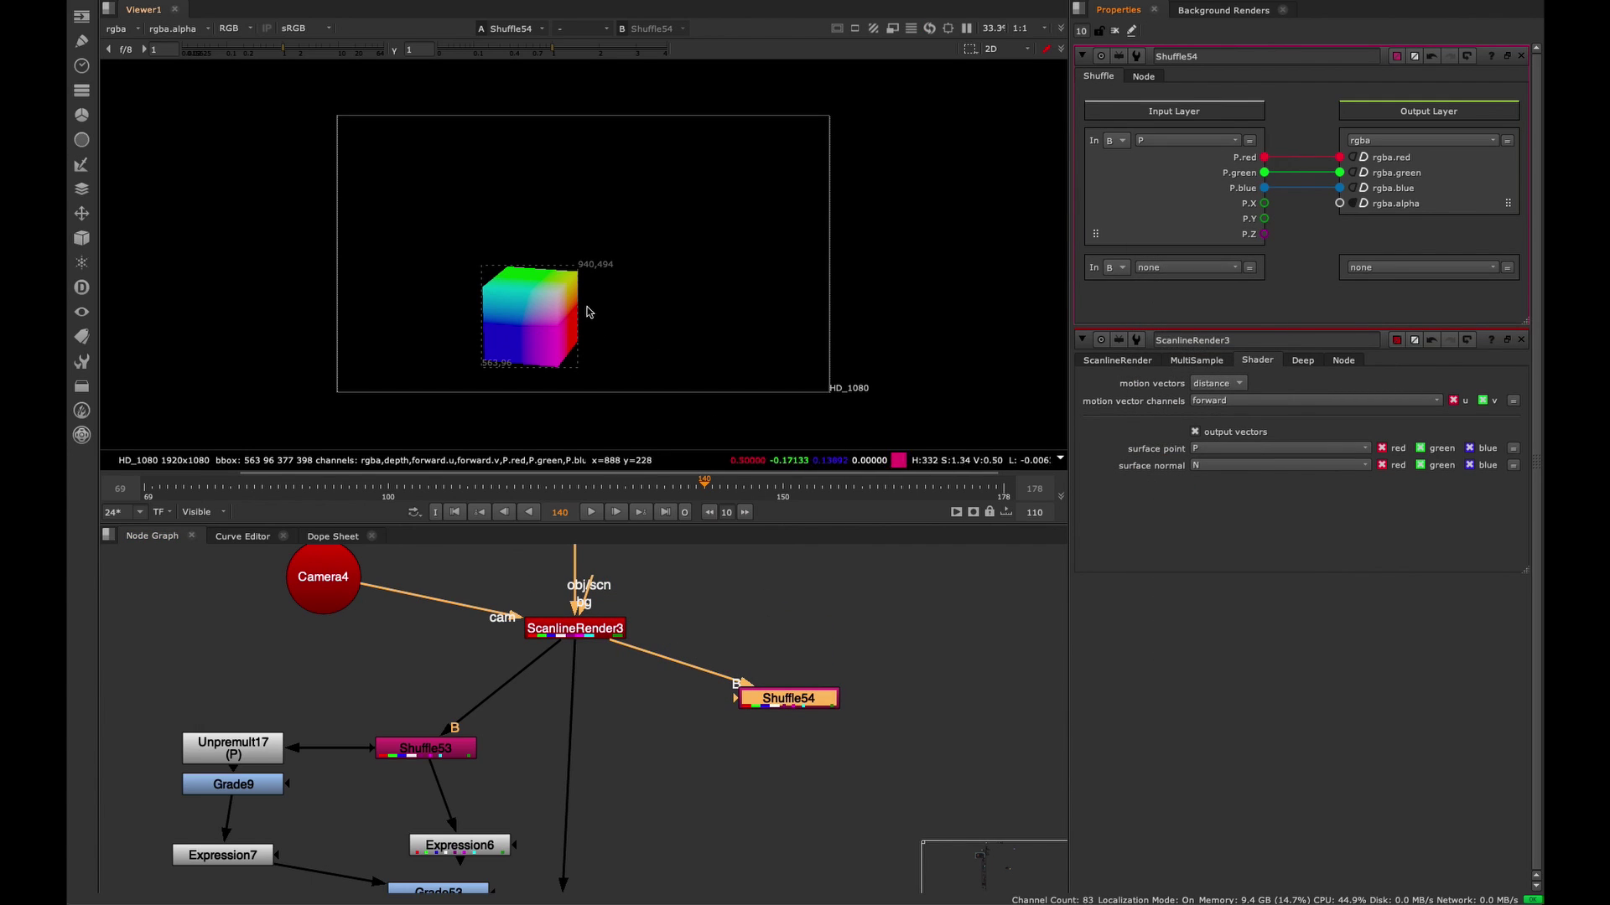
- Move to frame 131 and examine the cube's position pass in the red, green and blue channels separately
drag(753, 477, 632, 473)
key(r)
key(g)
key(b)
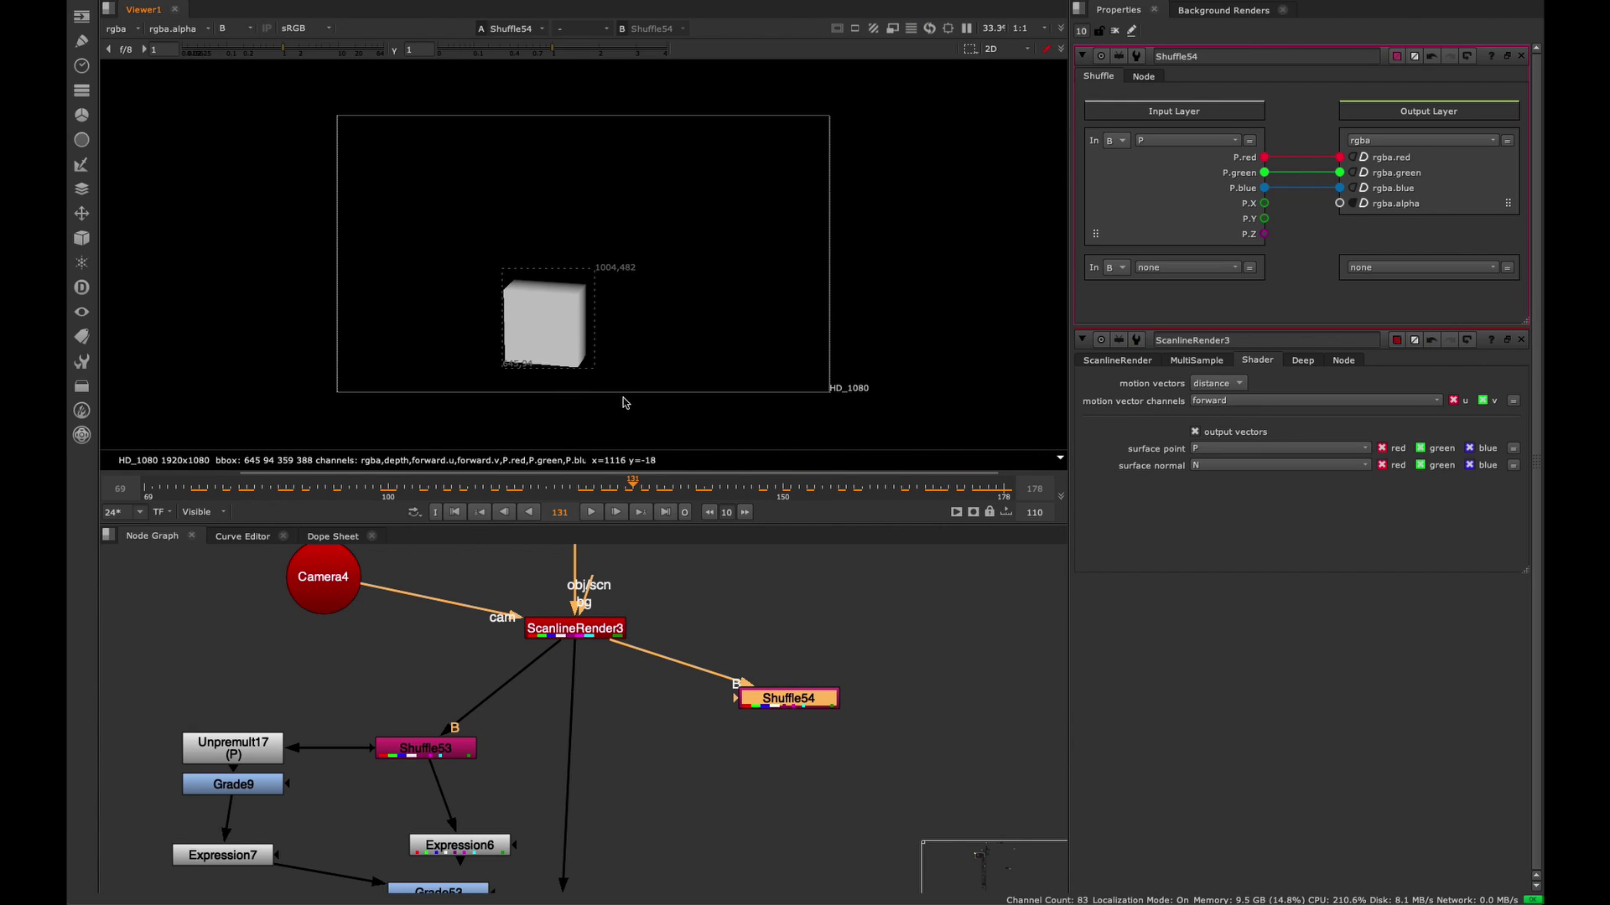
key(r)
key(r)
key(r)
key(g)
key(b)
key(b)
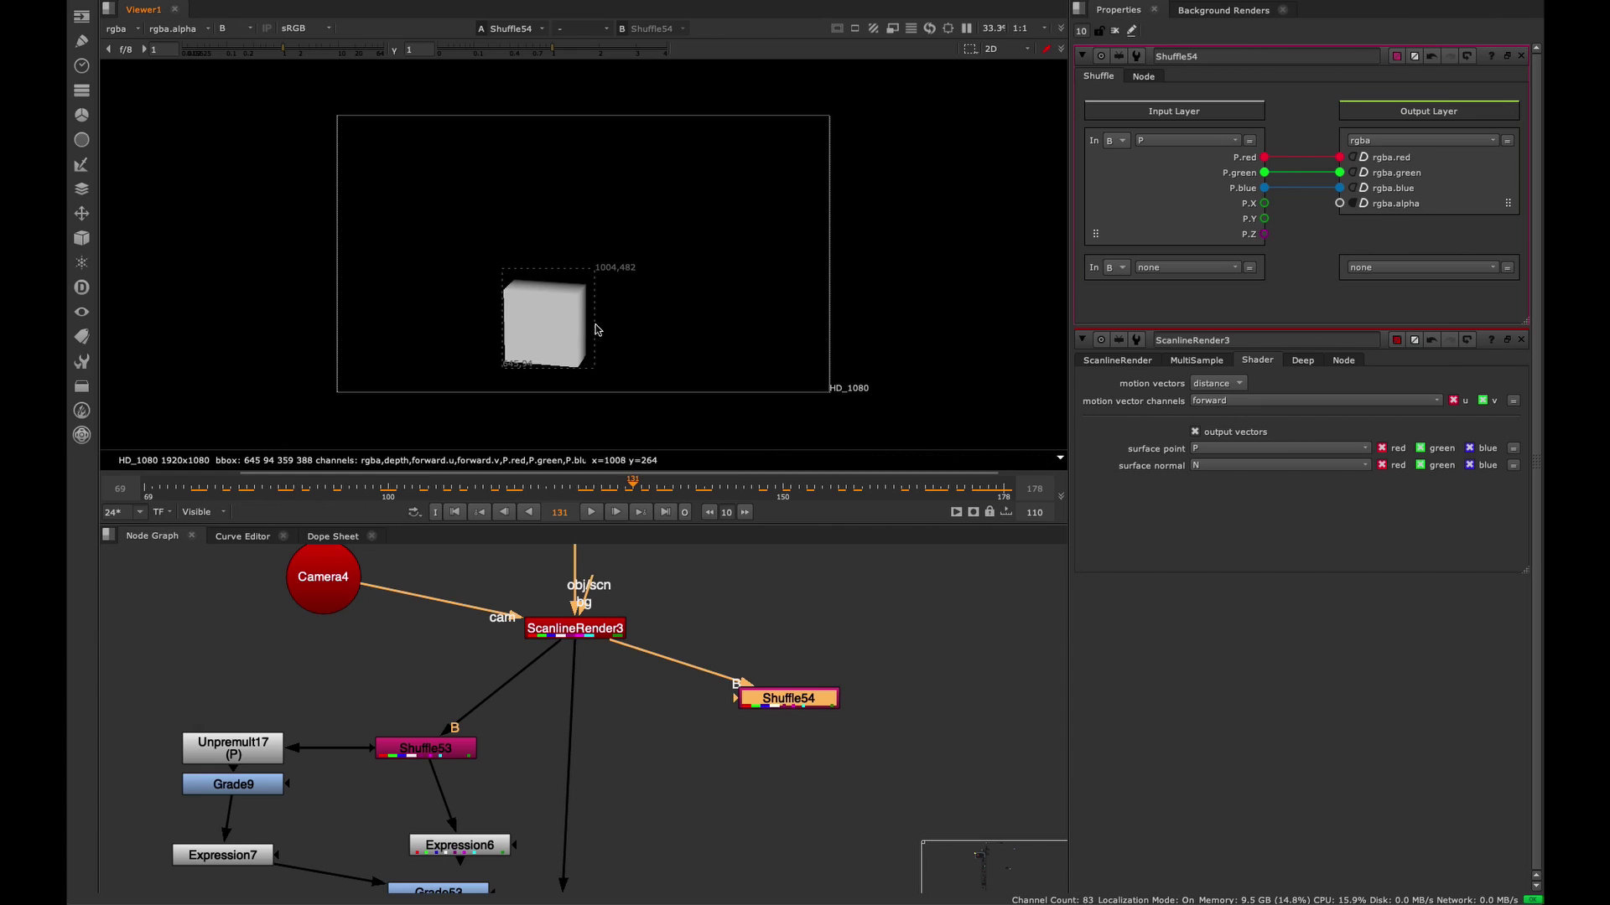
key(r)
key(b)
key(b)
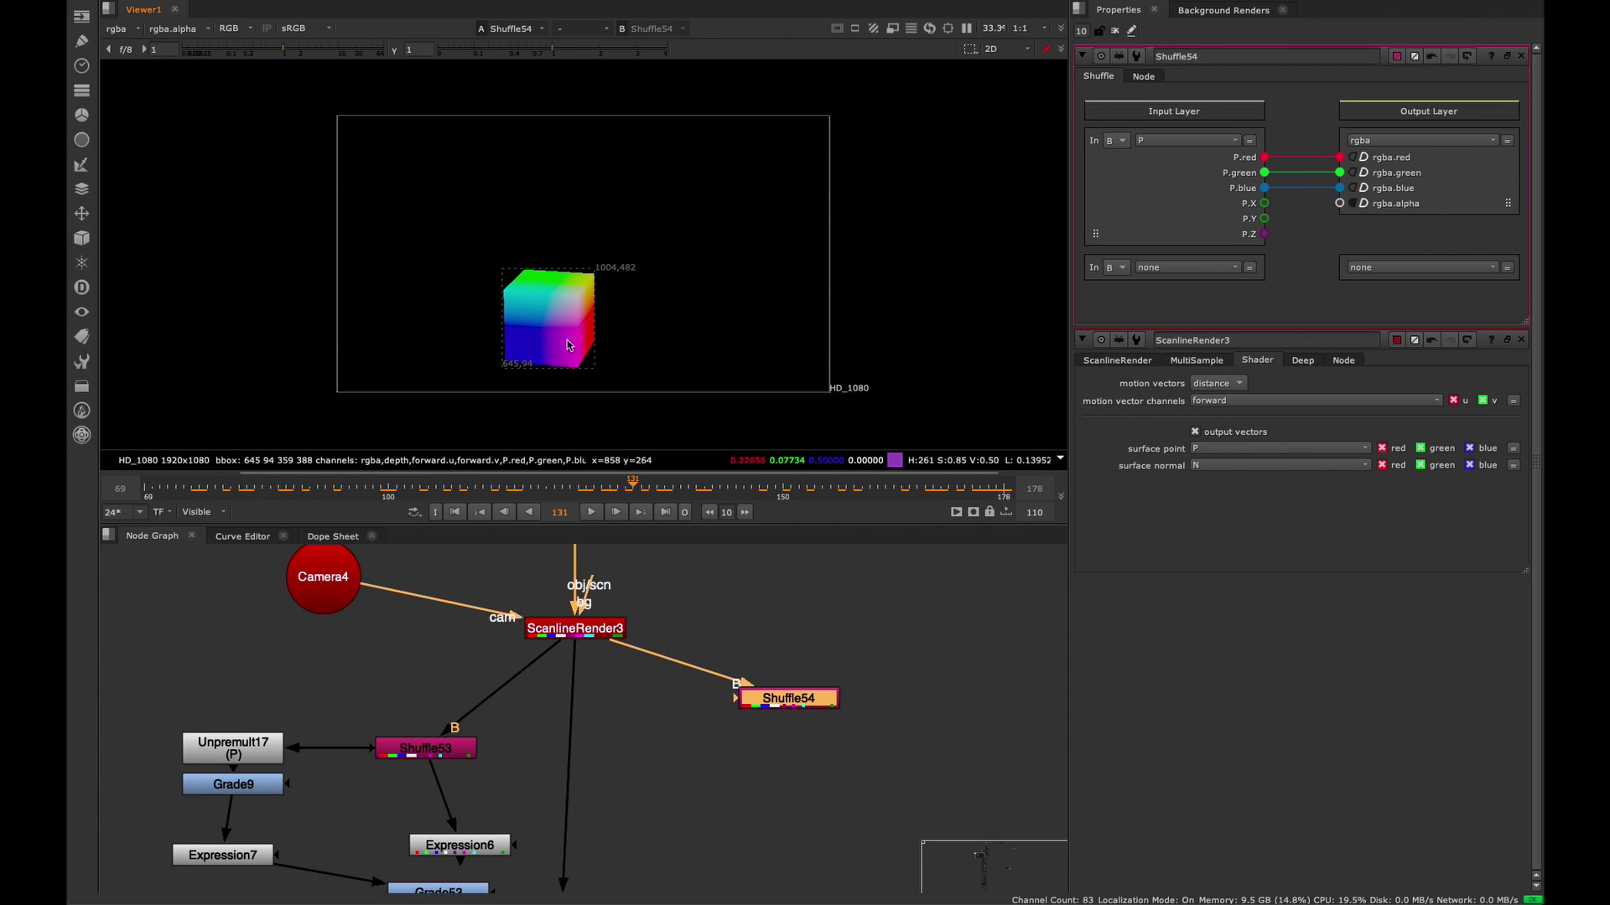
- Close the ScanlineRender3 properties and add an Expression node directly after the new Shuffle
click(1521, 340)
middle_drag(772, 725, 730, 707)
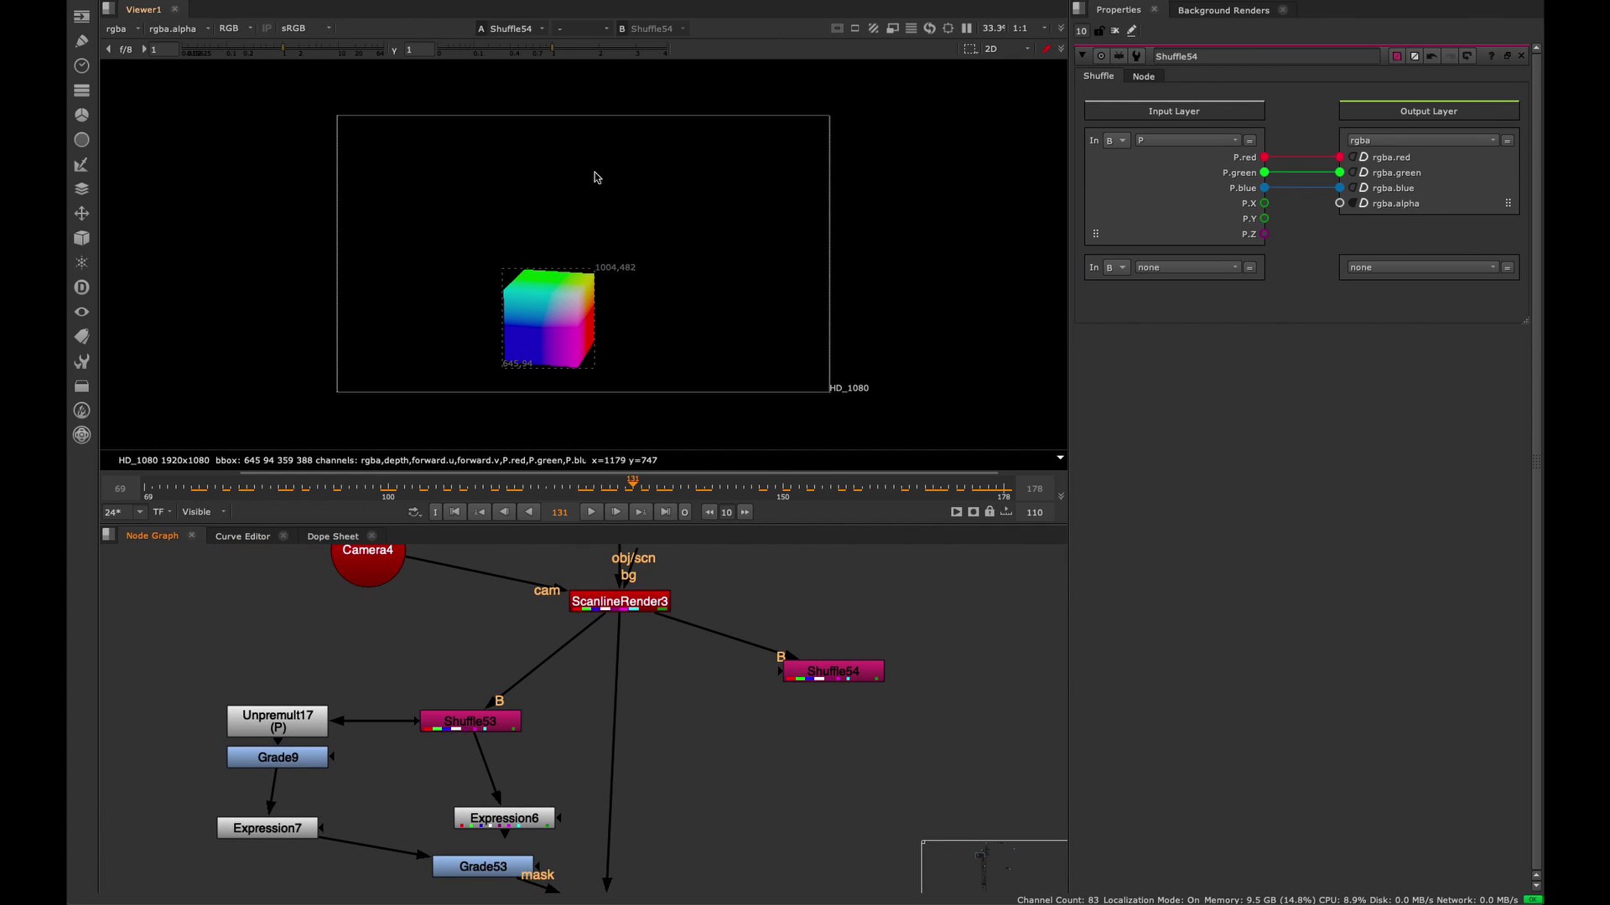
middle_drag(835, 696, 642, 637)
click(640, 612)
key(Tab)
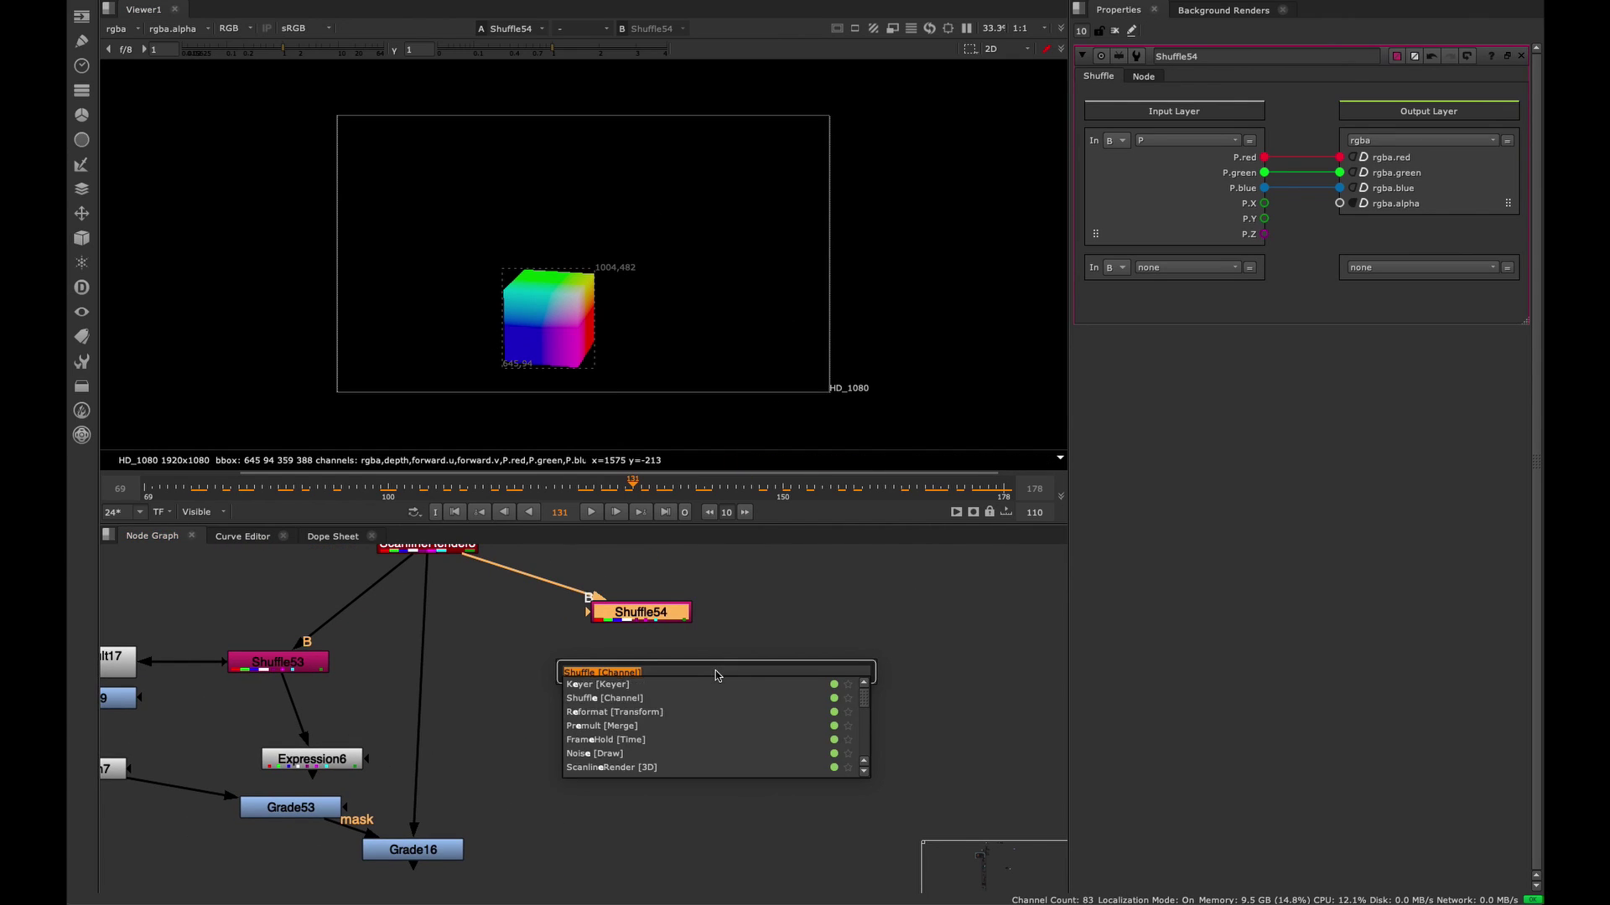
text(expression)
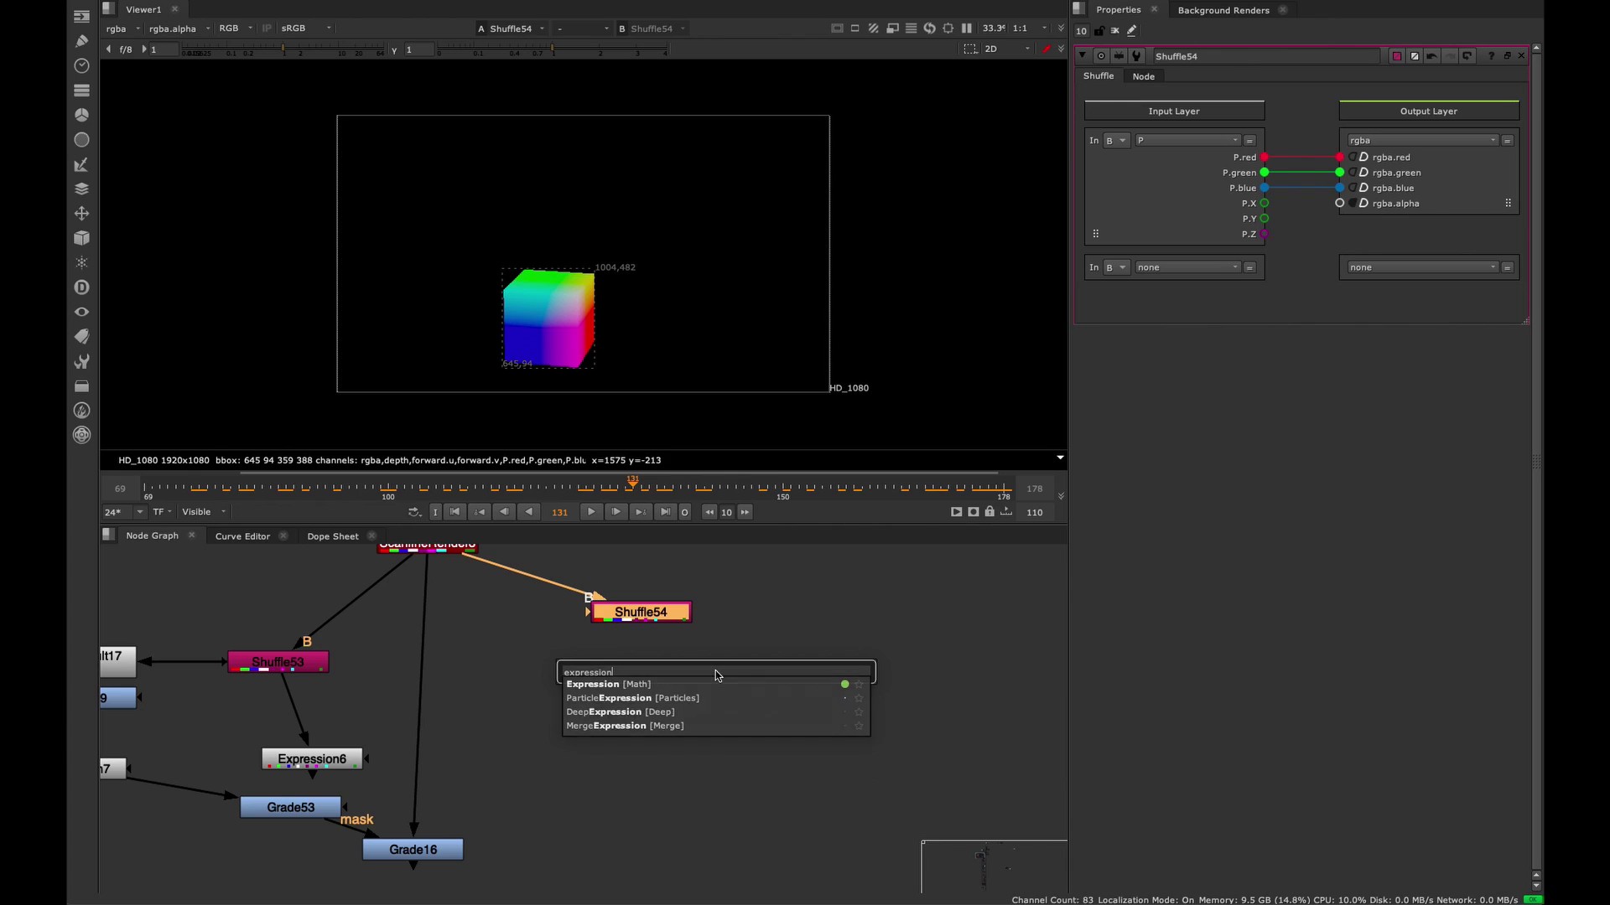
key(Return)
middle_drag(674, 658, 692, 650)
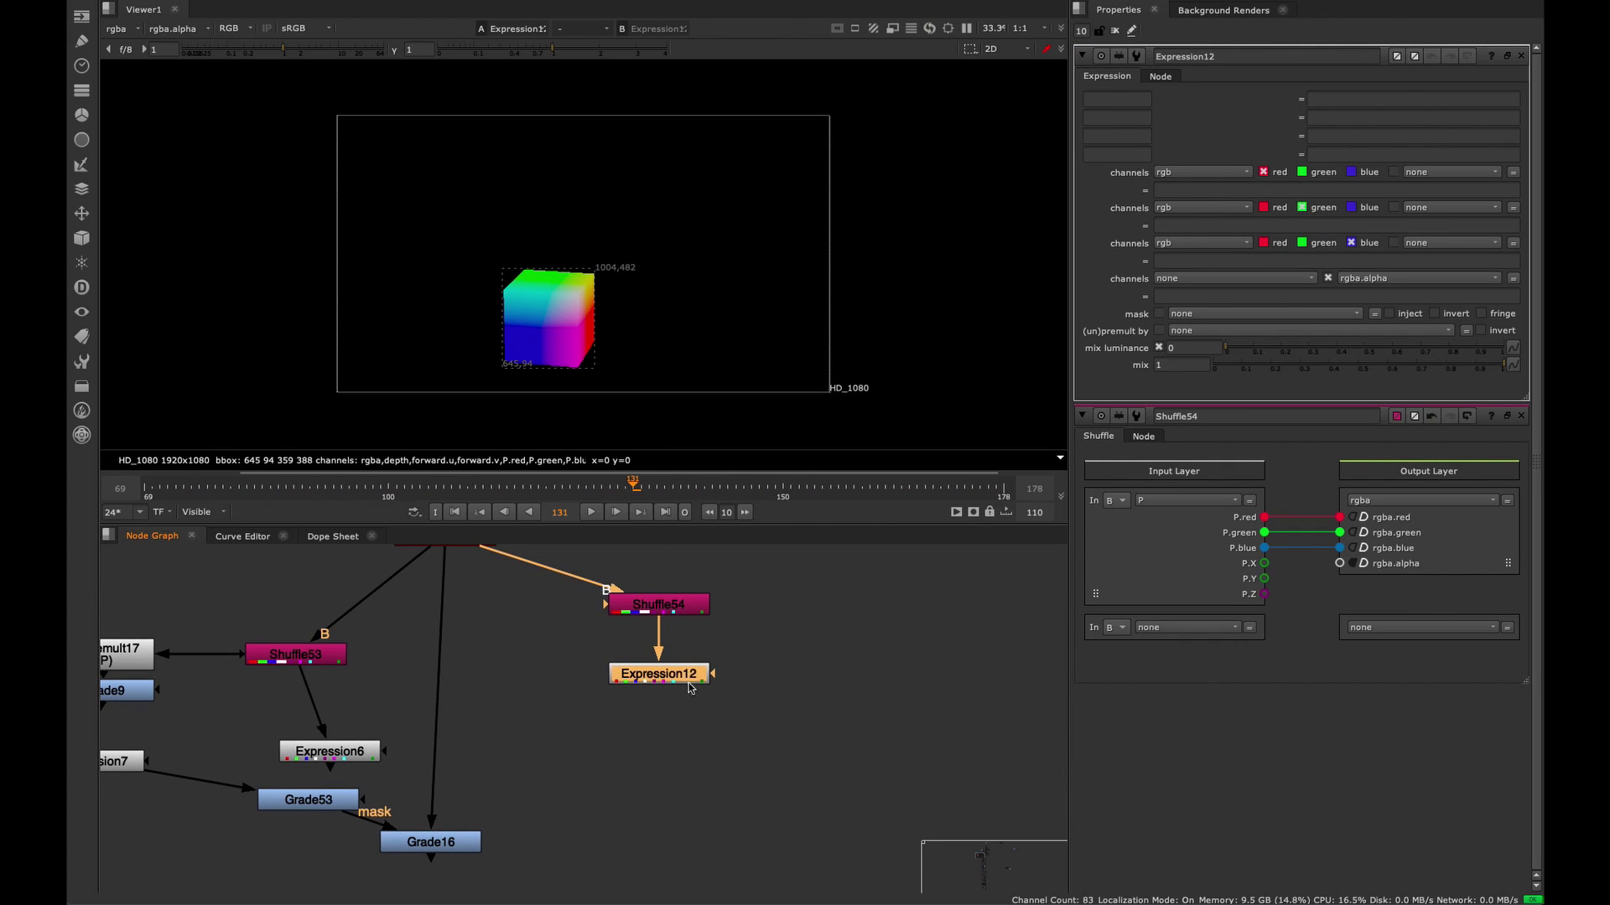
drag(689, 686, 689, 691)
- Inspect the position-pass cube closer up in the viewer and scrub back to frame 124
middle_drag(601, 319, 707, 283)
scroll(671, 327, up, 2)
middle_drag(618, 345, 657, 342)
drag(599, 487, 584, 491)
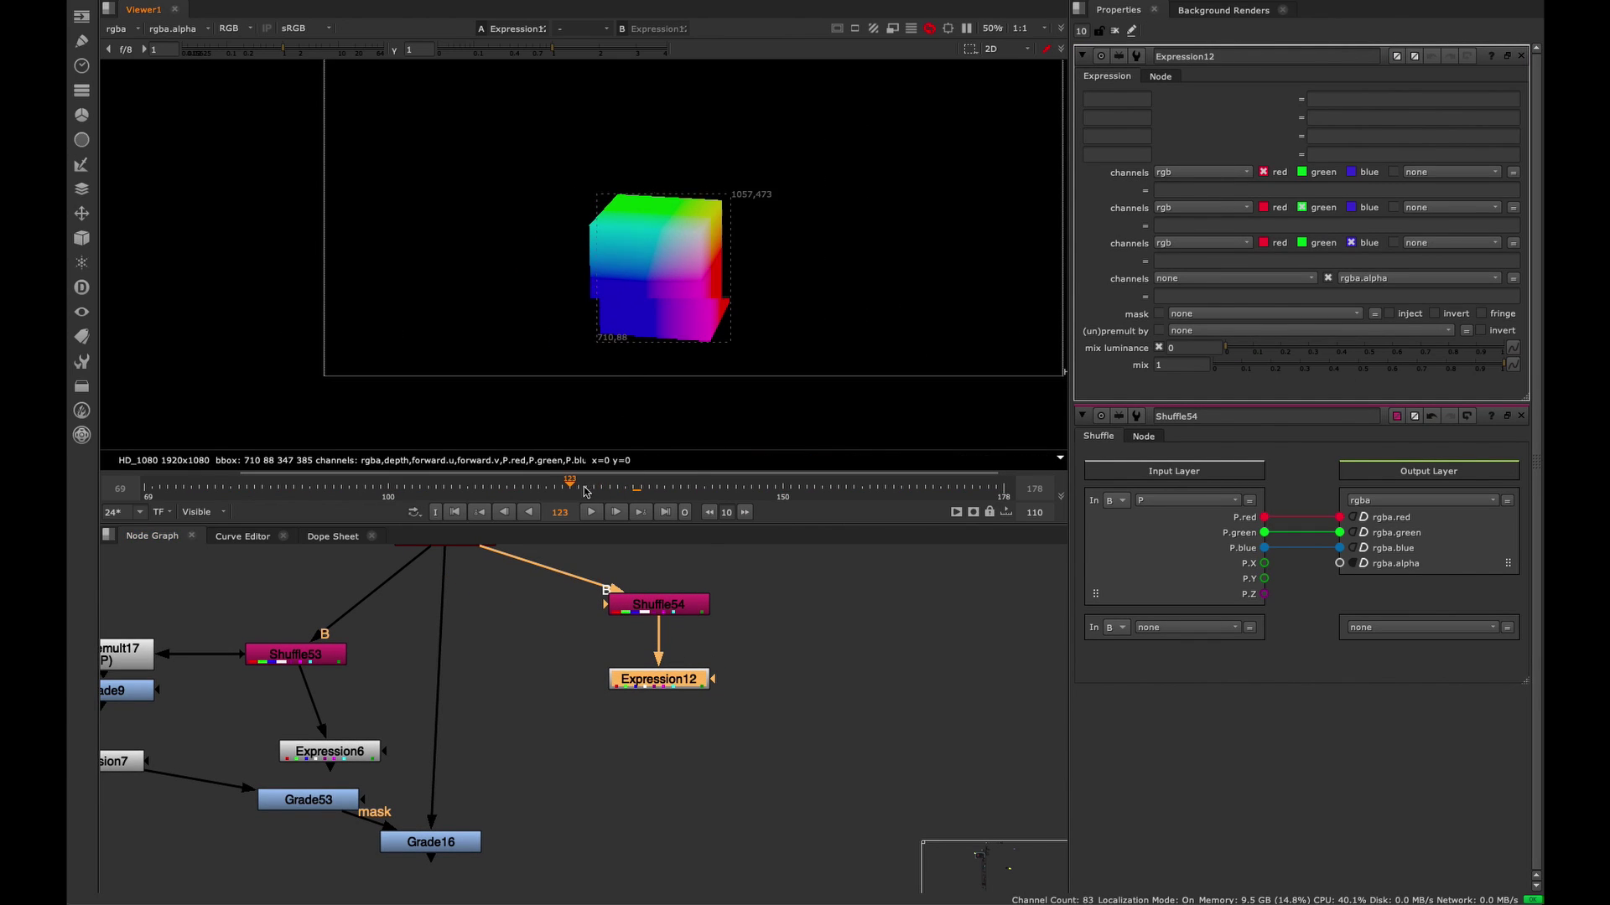
- Close the Shuffle54 properties and go through the Expression node's red, green, blue and alpha expression fields
click(1194, 295)
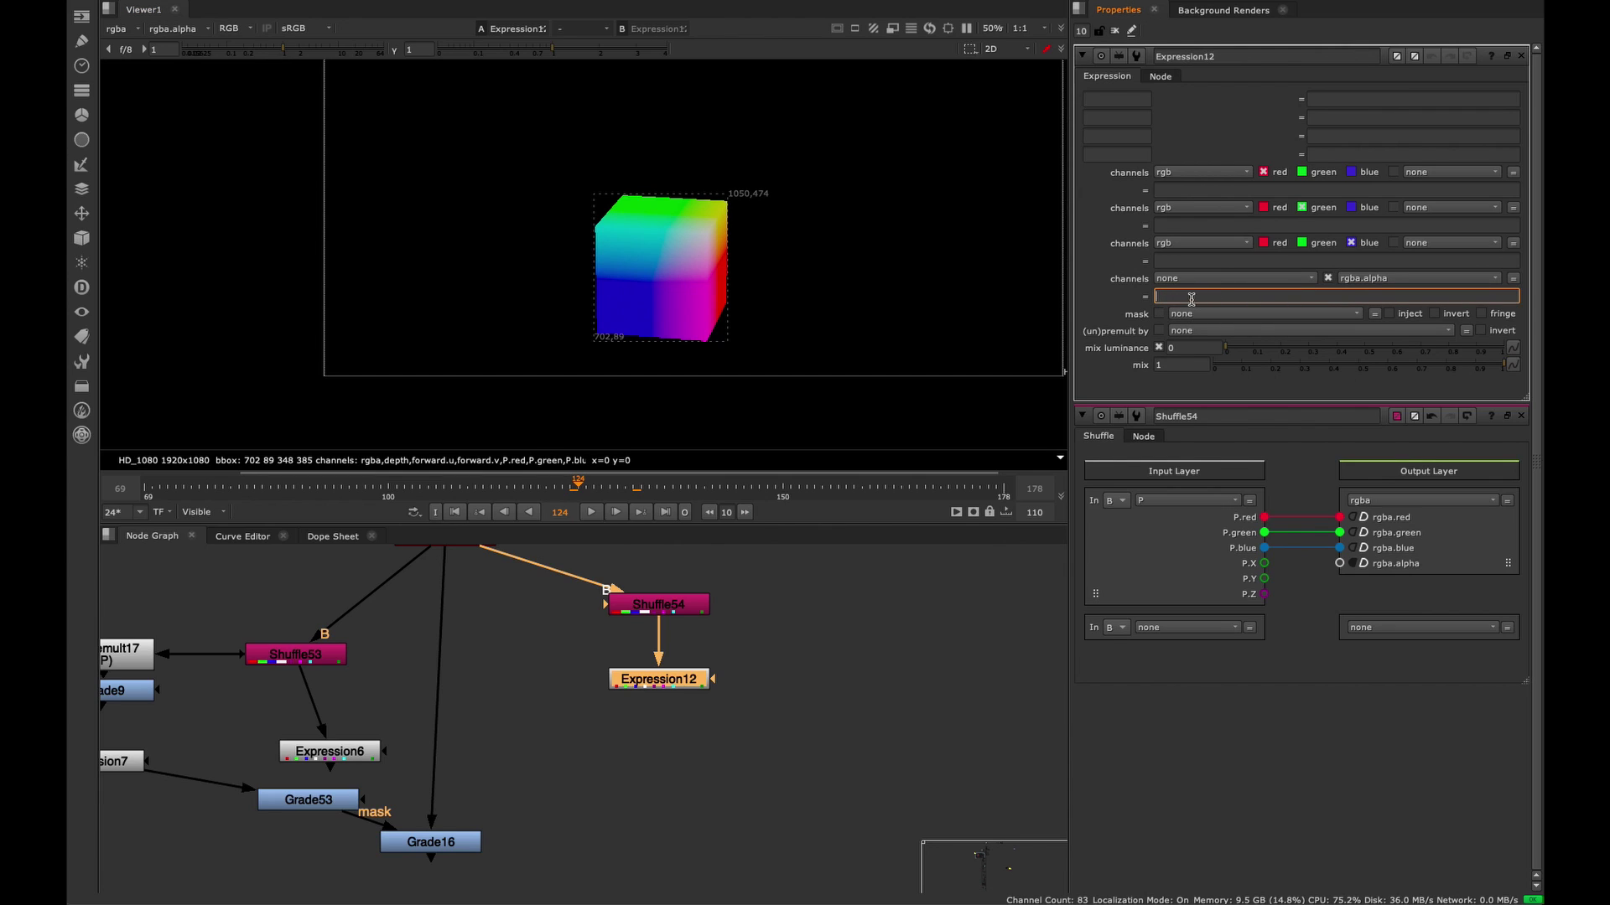
click(1521, 416)
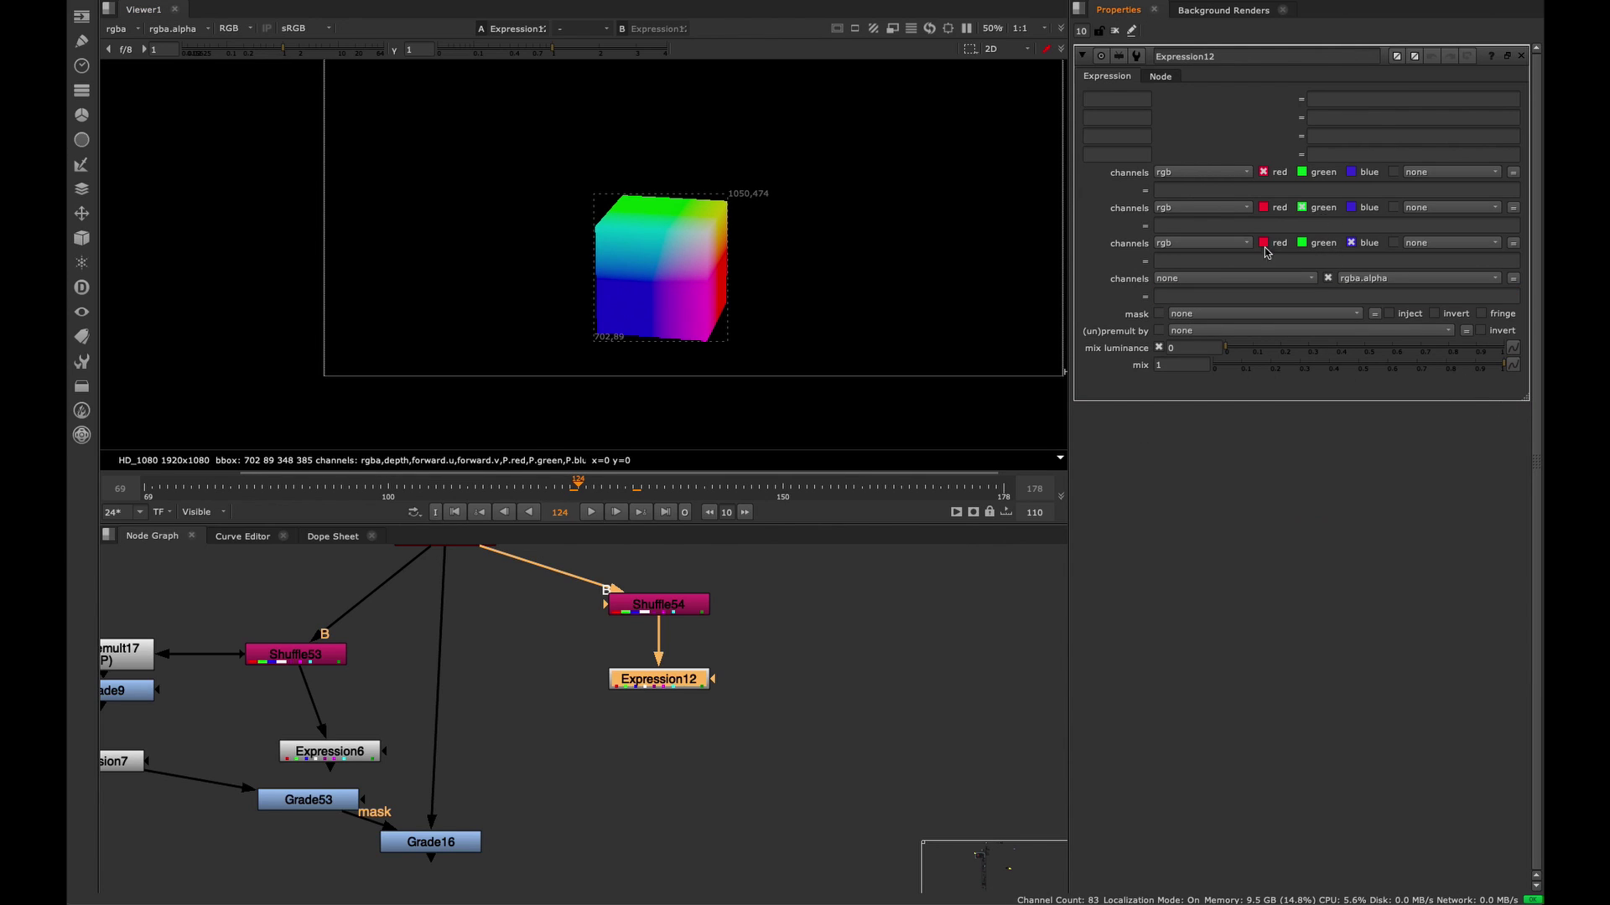
middle_drag(1040, 149, 918, 209)
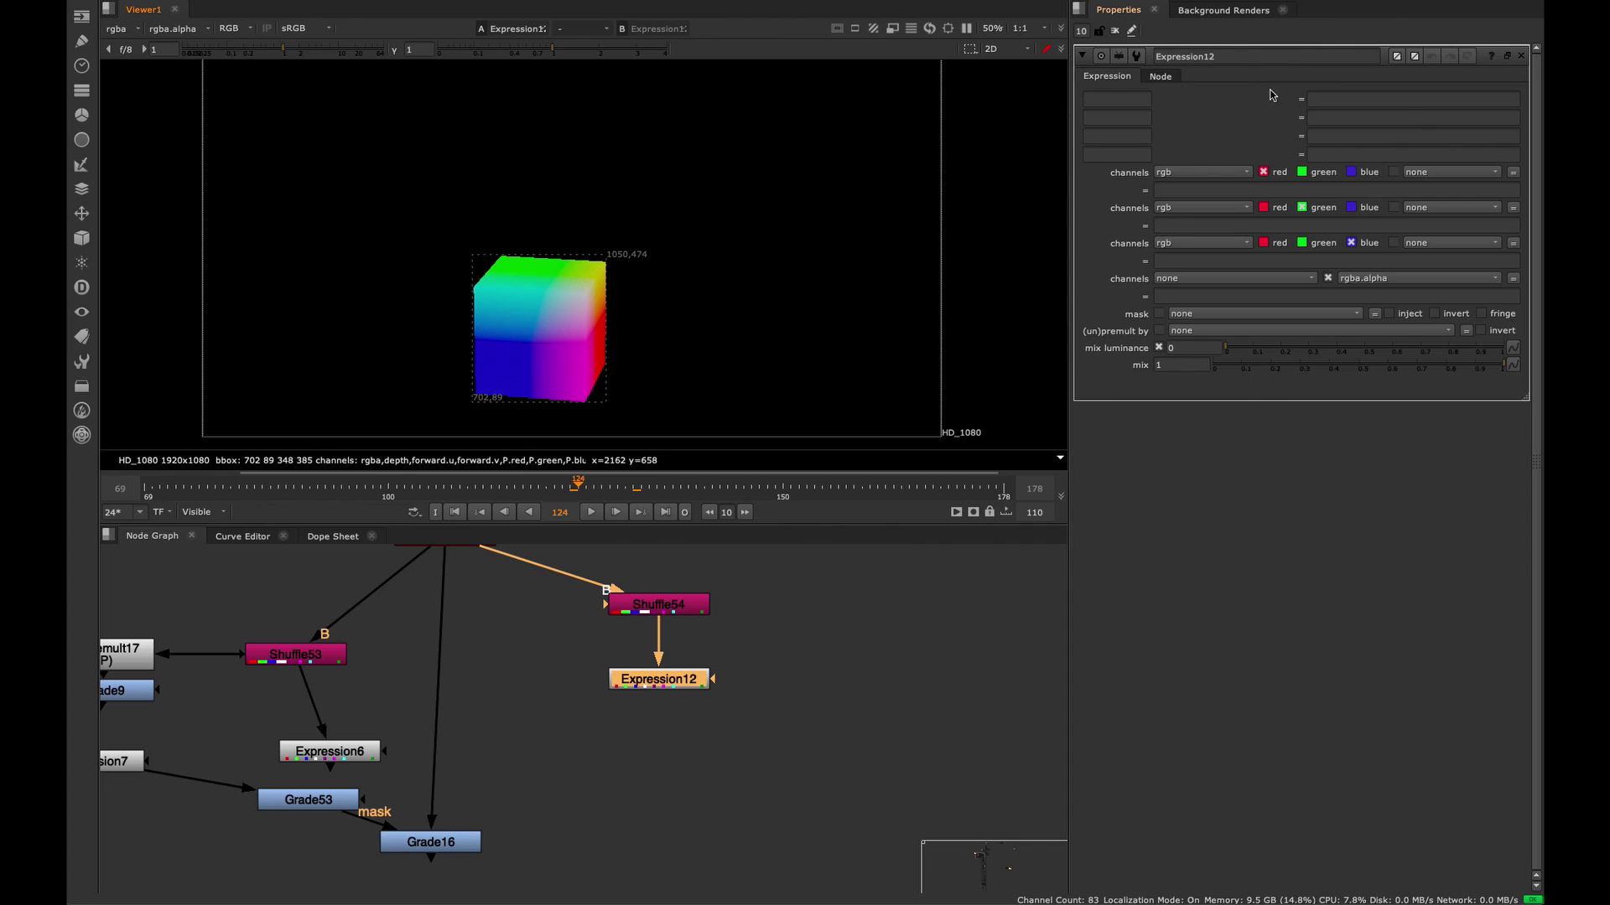
click(1189, 192)
click(1182, 225)
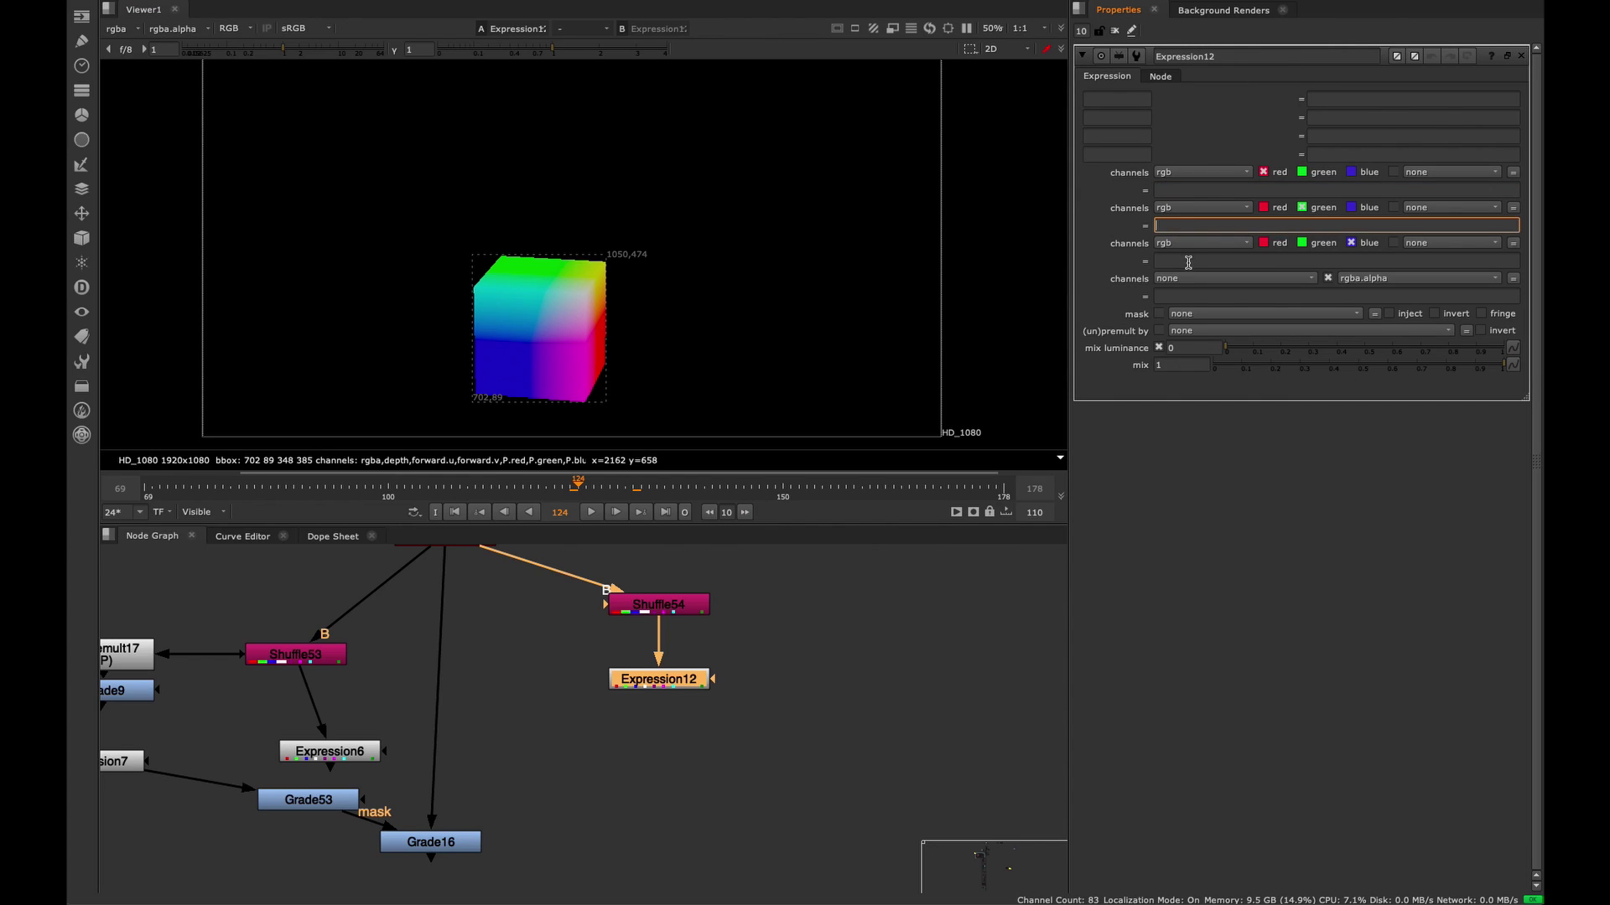
click(1188, 262)
click(1226, 188)
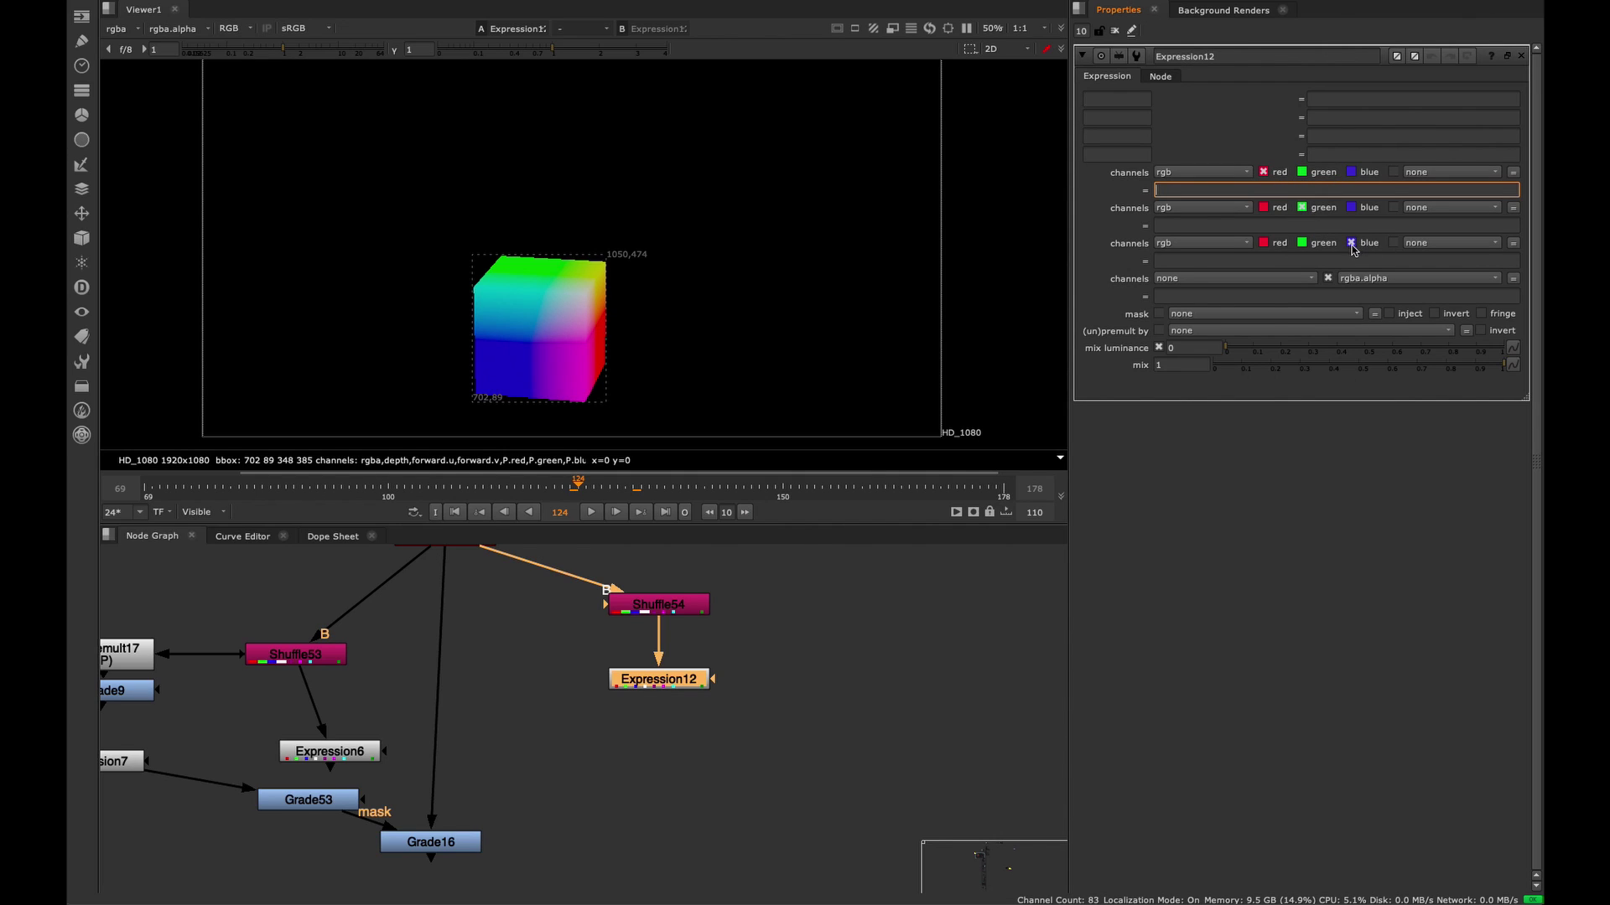
scroll(585, 609, up, 5)
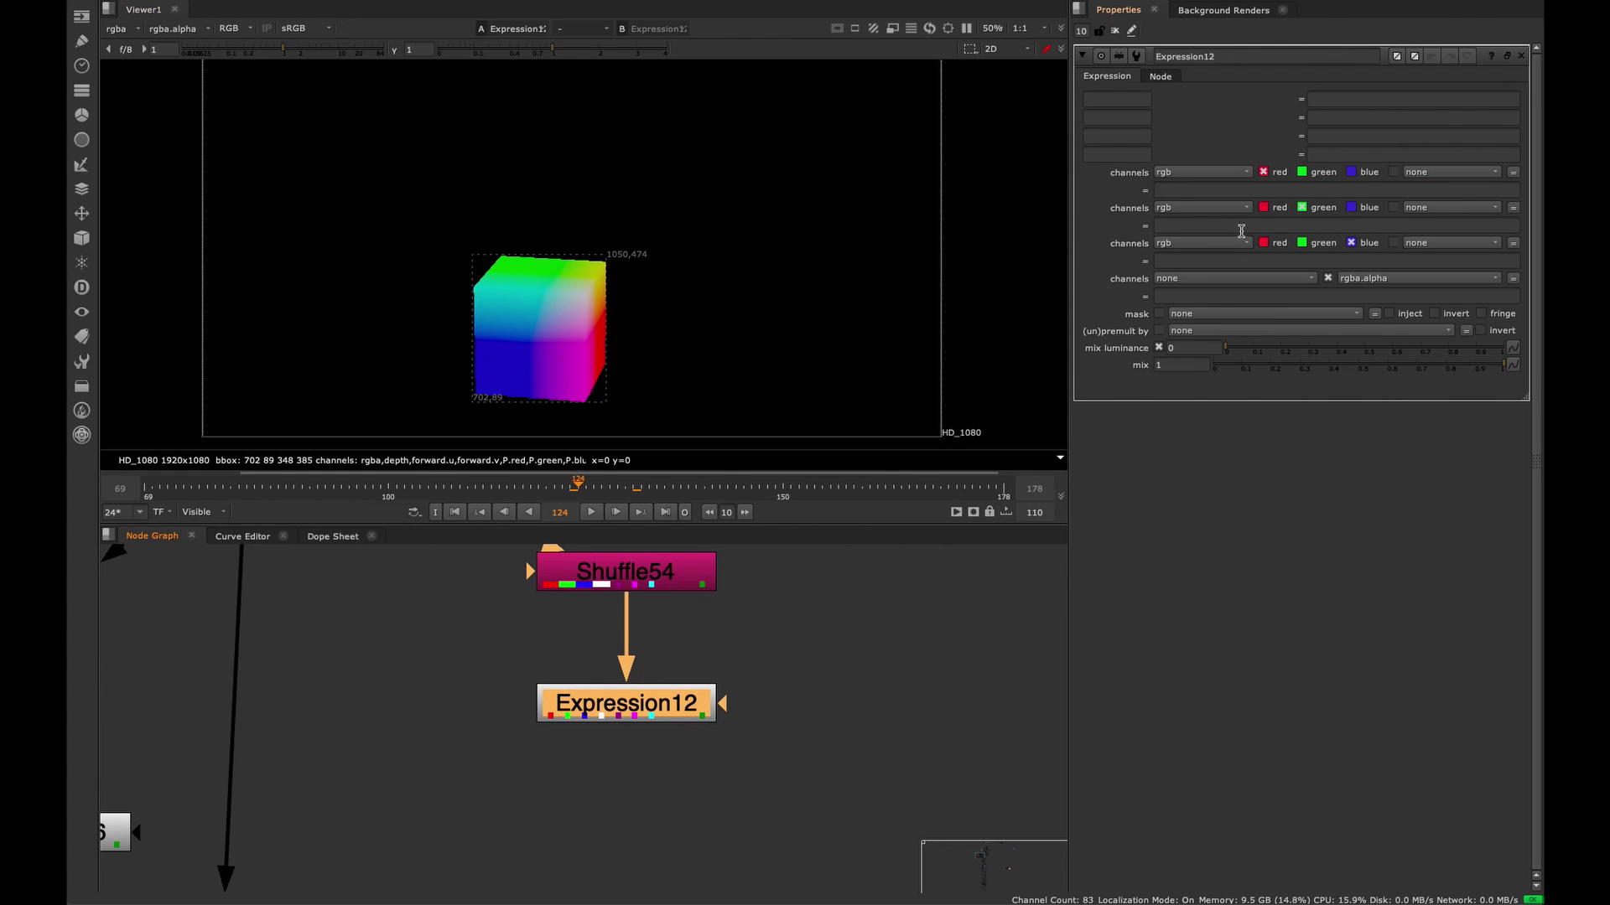
- Try a constant 1 as the red channel's expression and check the red channel alone in the viewer
click(1254, 191)
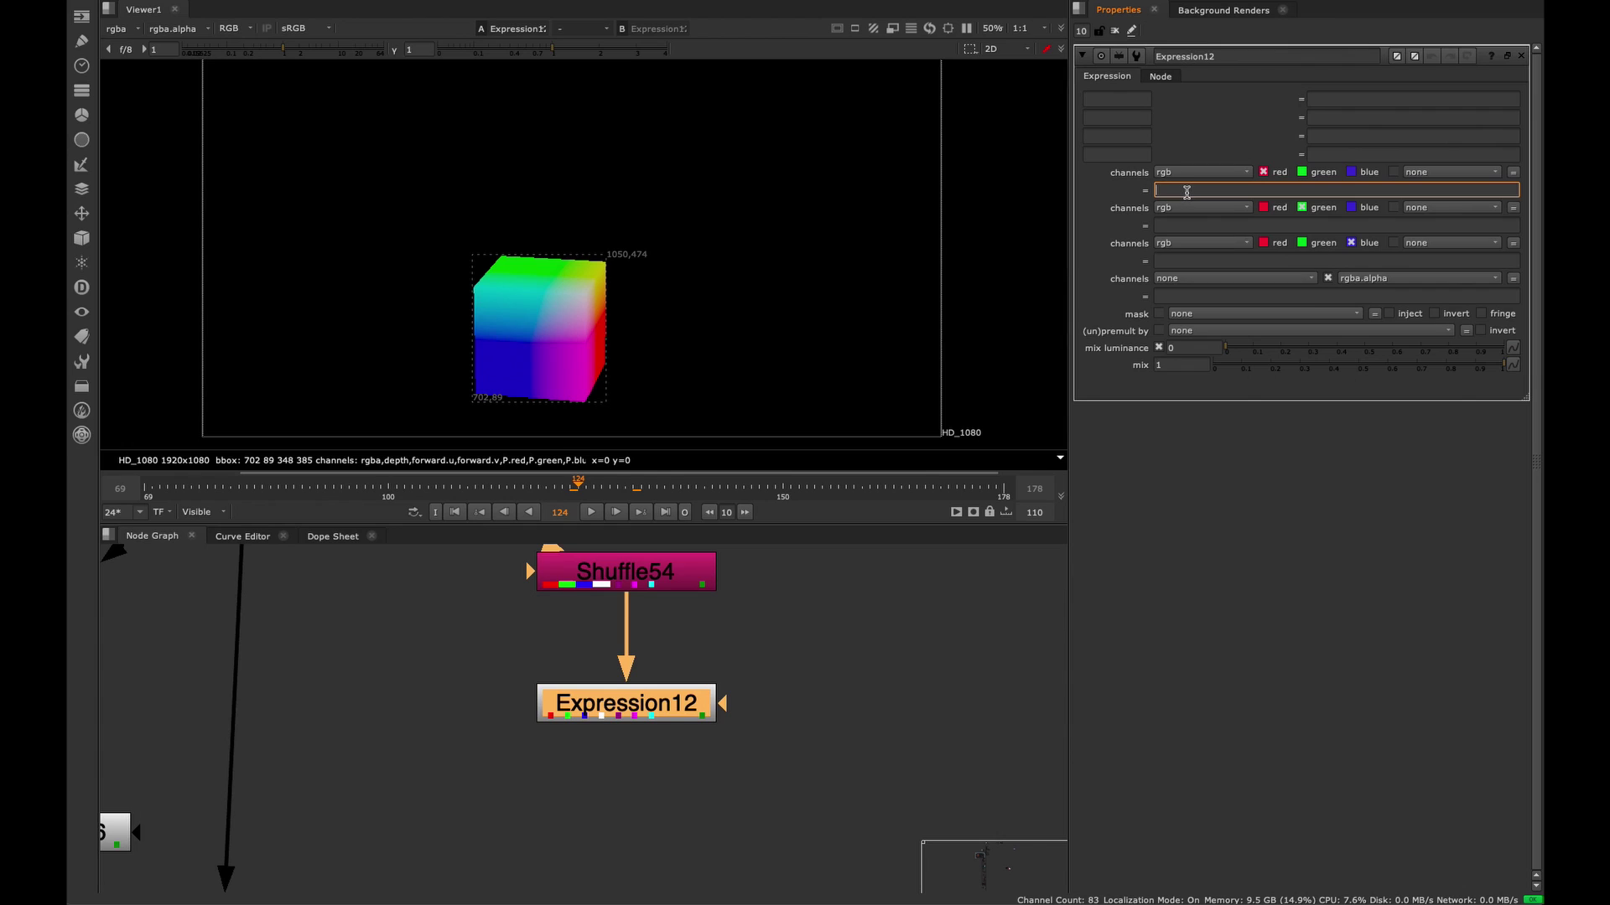
text(1)
key(minus)
key(r)
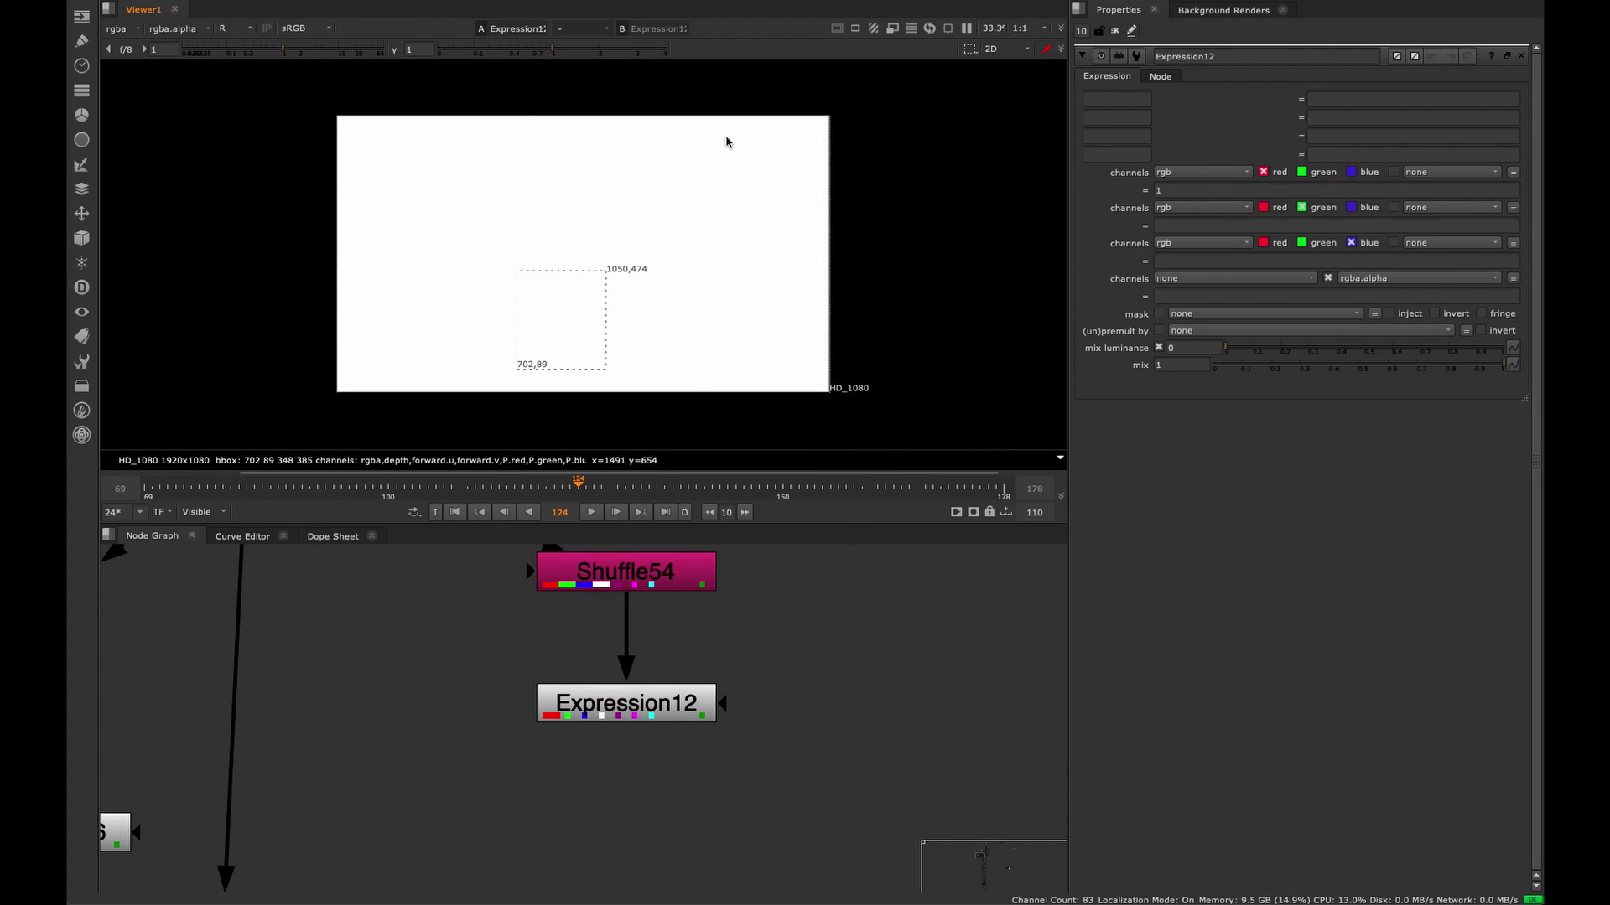
key(r)
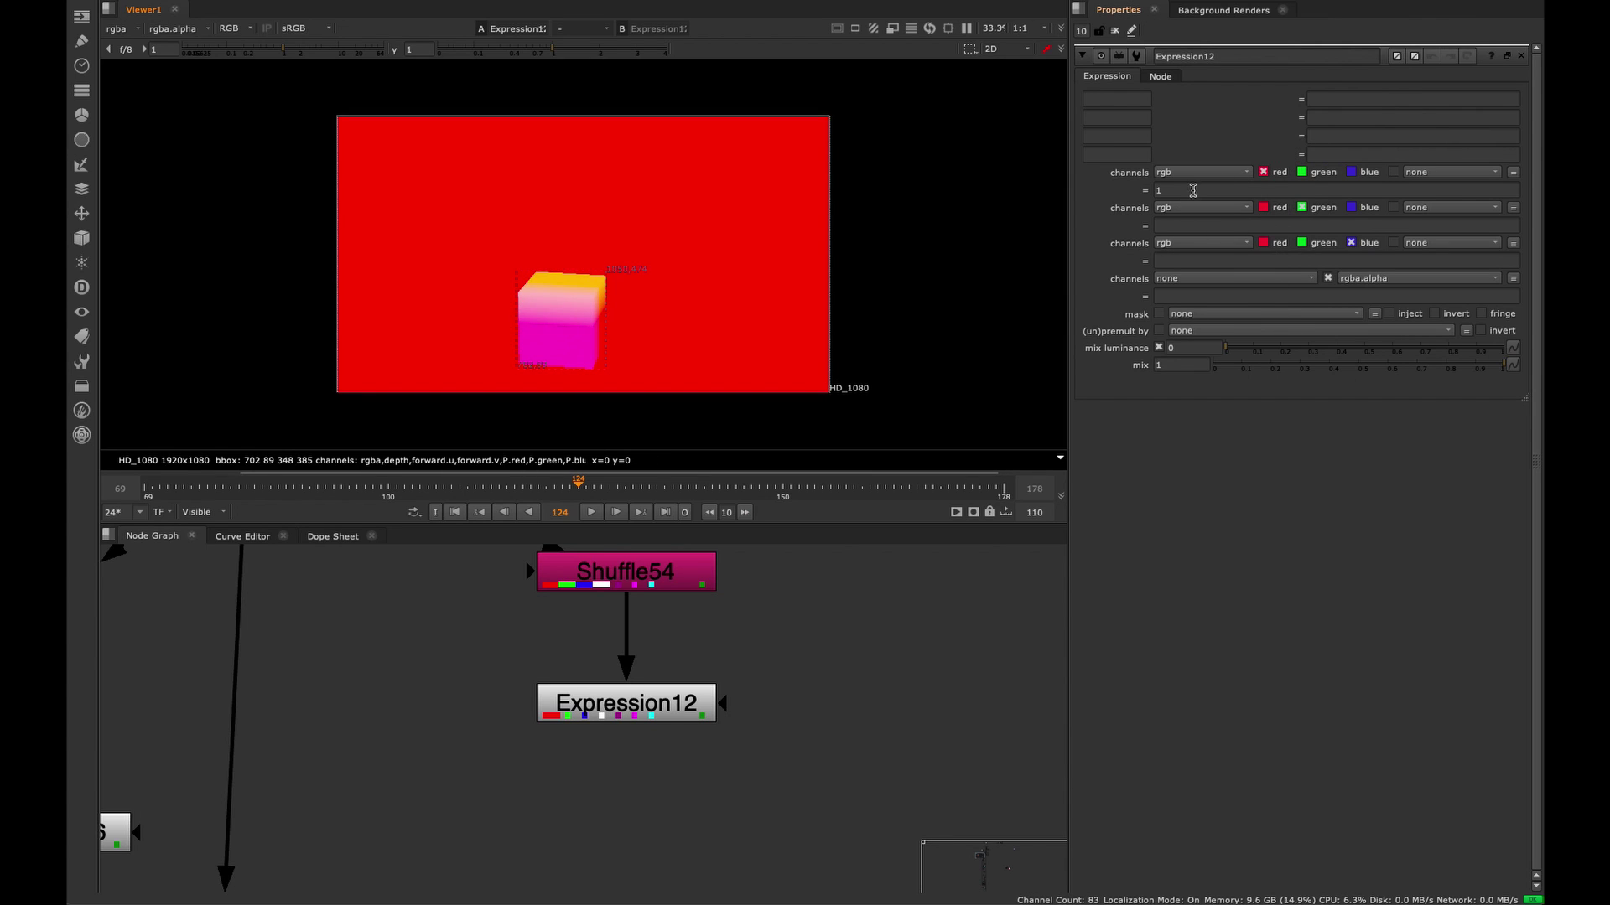
- Clear the constant from the Expression node's red channel expression
middle_drag(642, 633, 676, 661)
drag(906, 669, 713, 729)
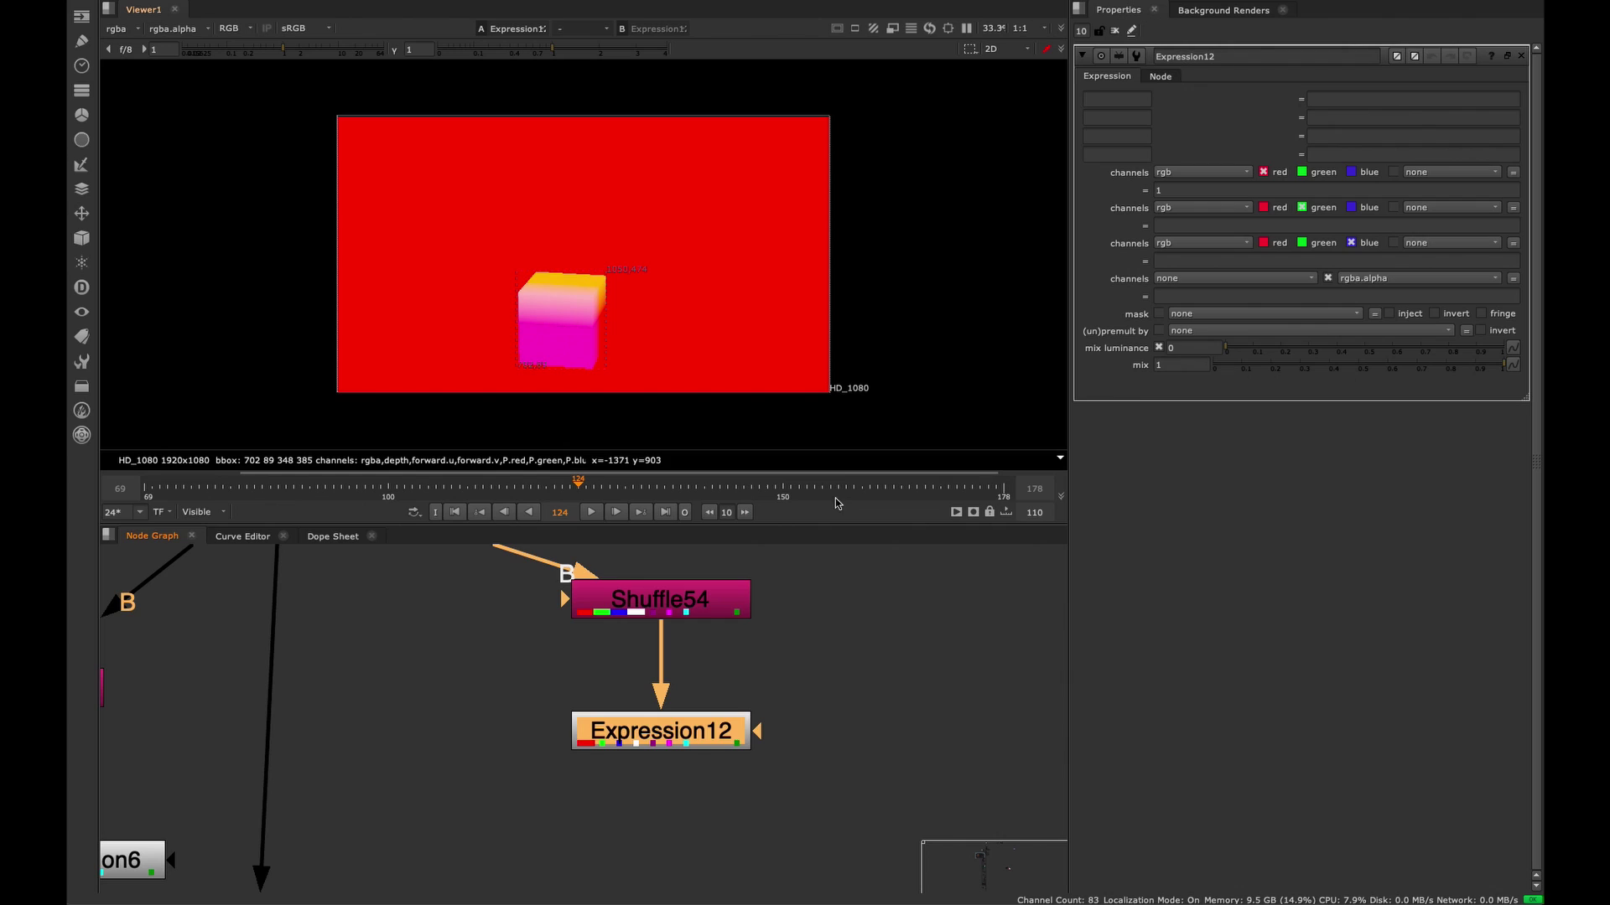
click(841, 656)
click(1203, 297)
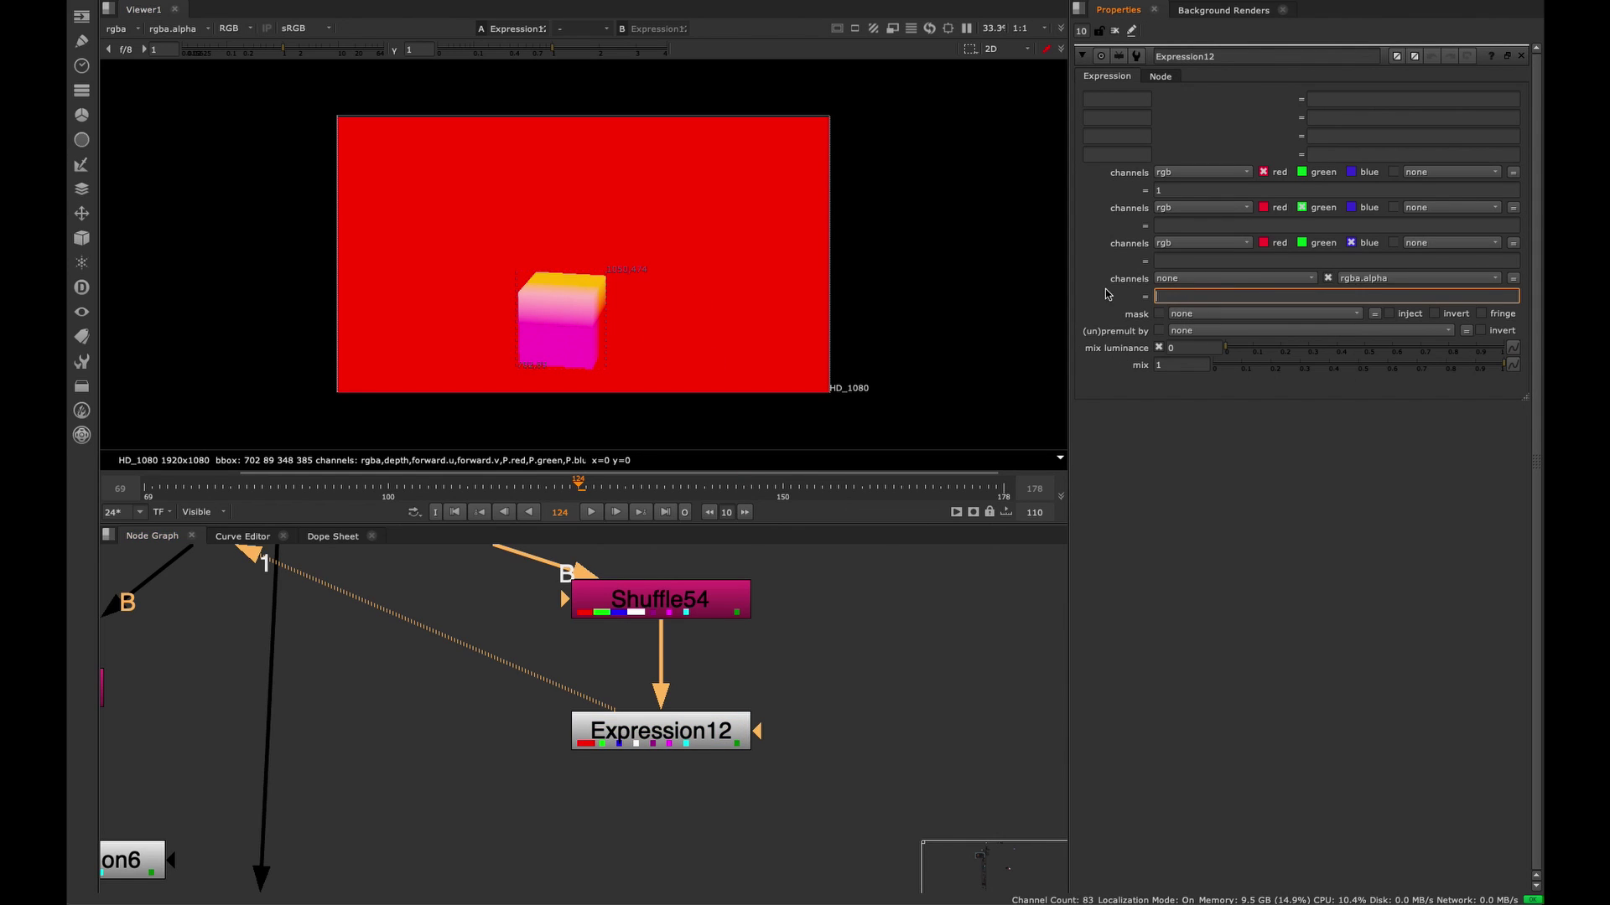
click(1212, 189)
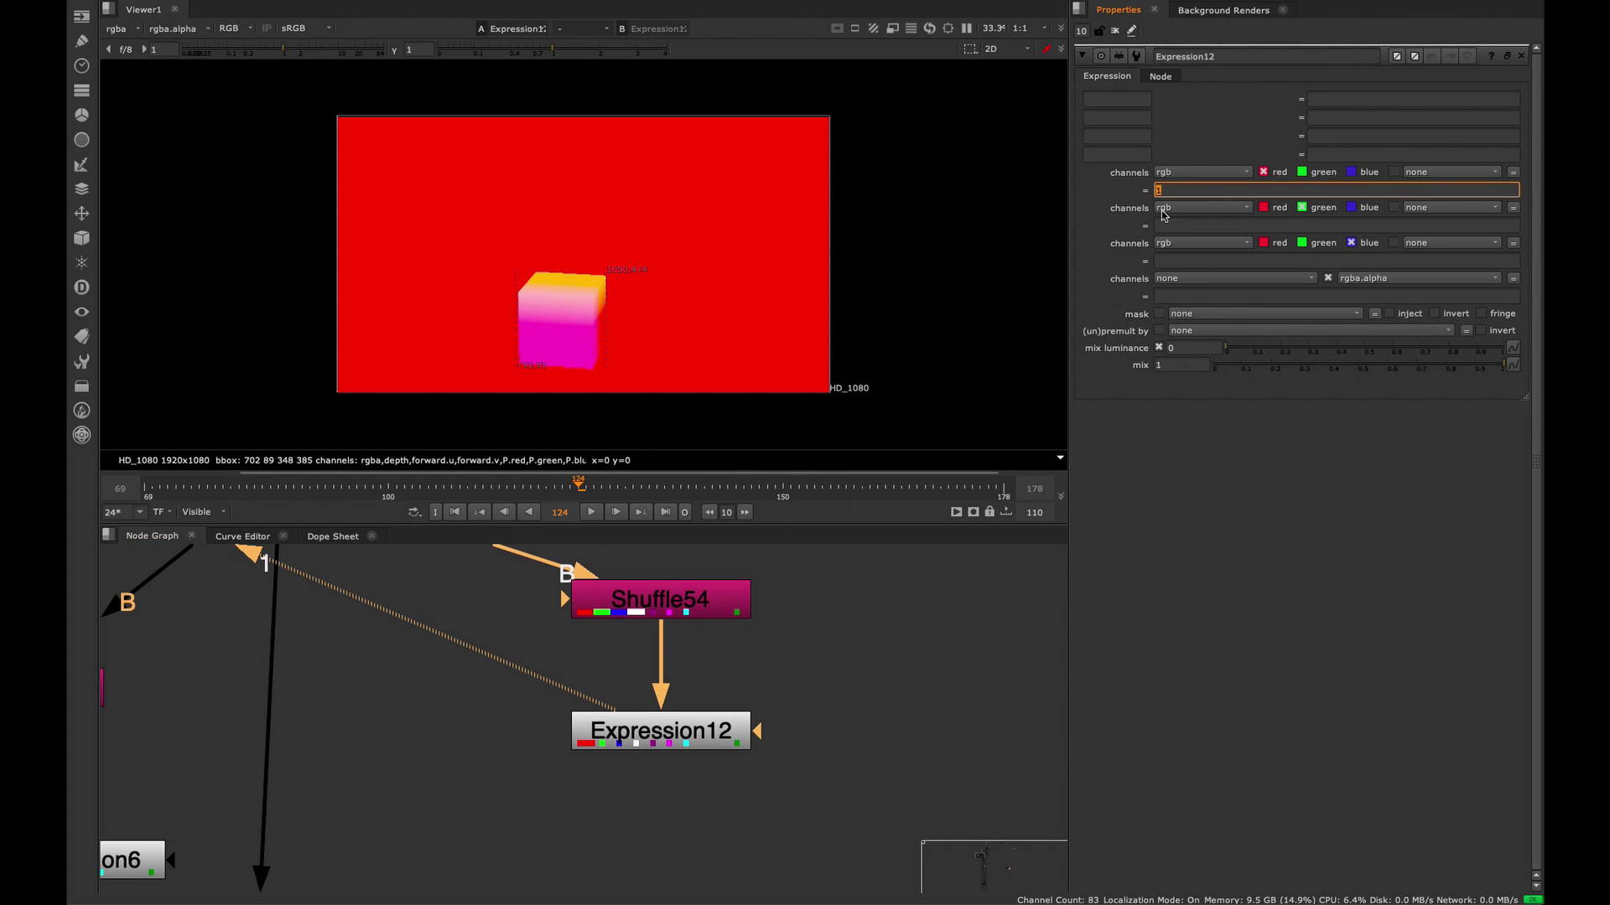
key(BackSpace)
- Enter noise(r,g,b) as the Expression node's alpha channel expression
click(1198, 297)
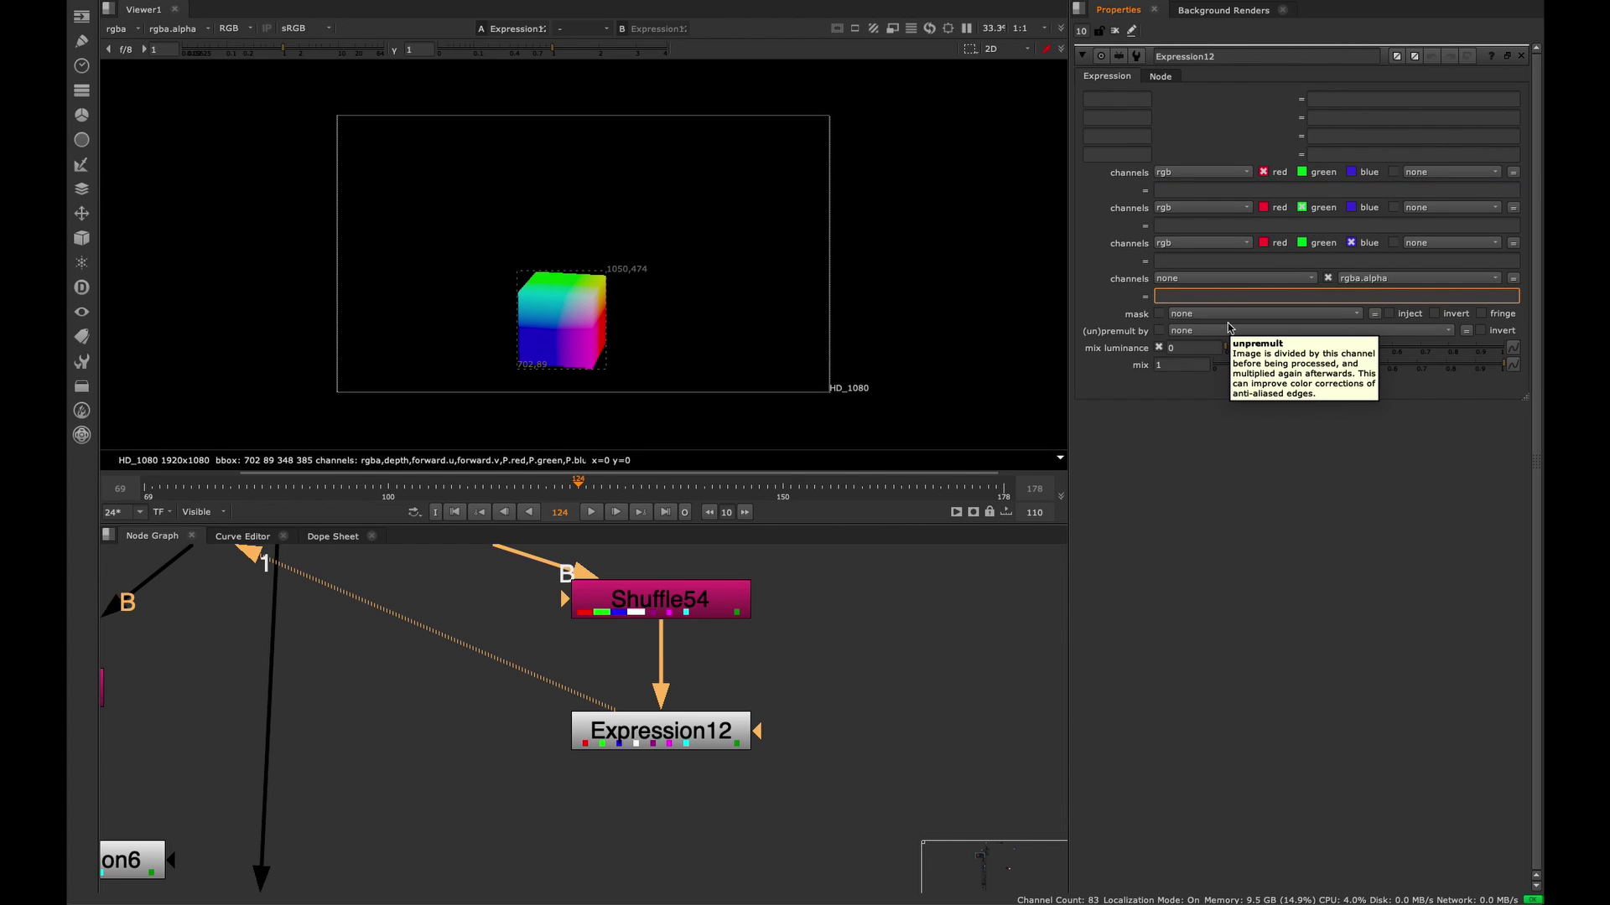
text(noise(r,g,)
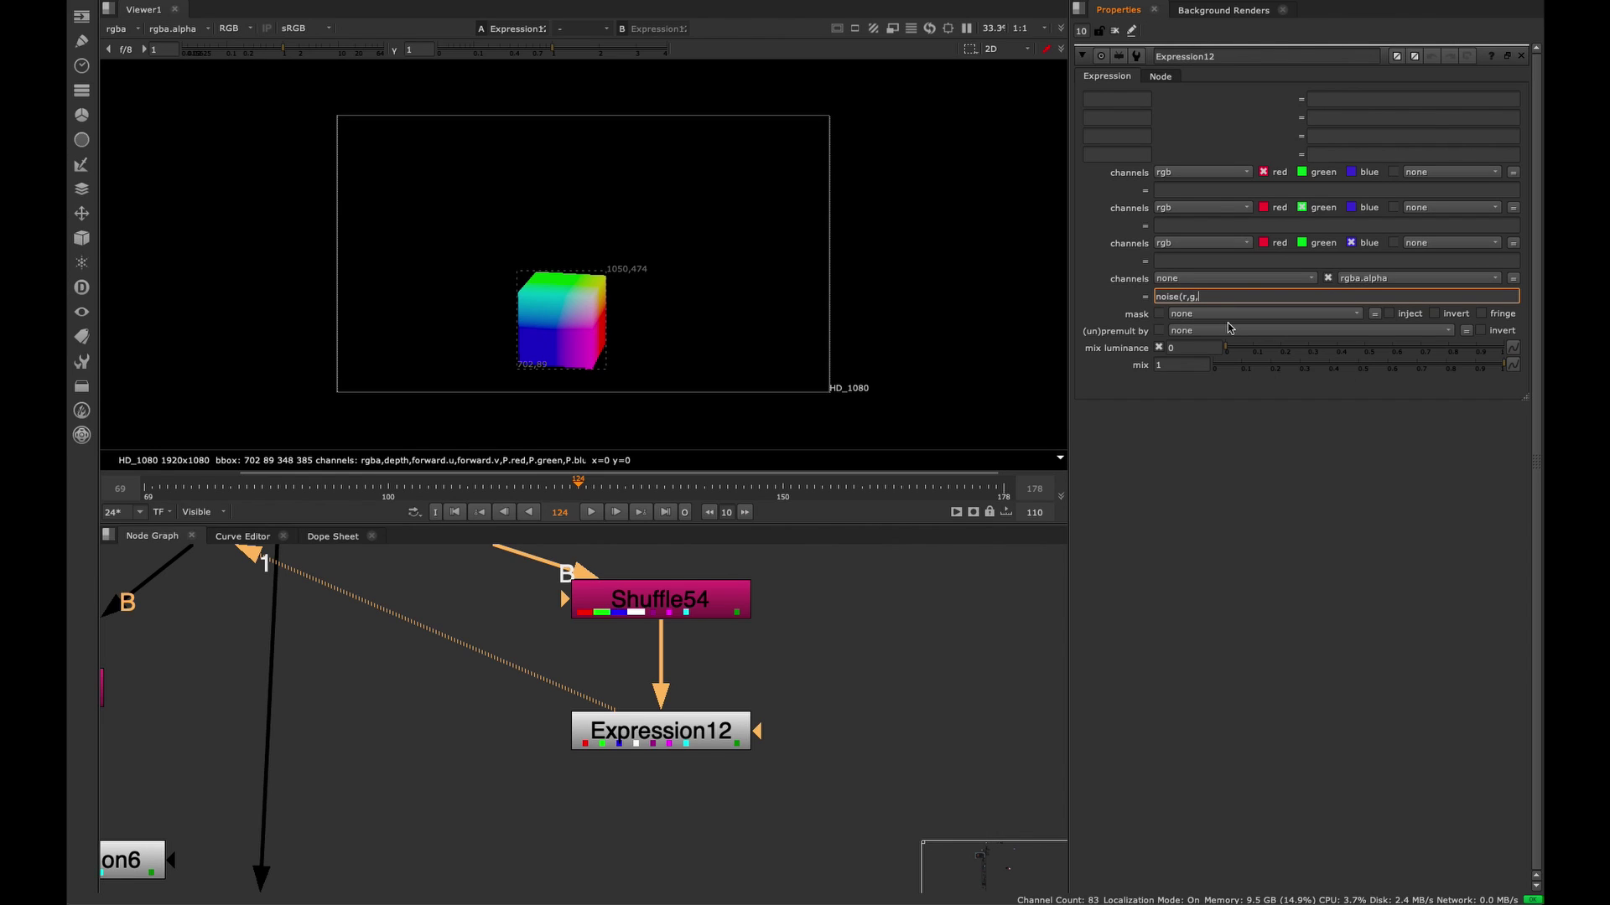
text(b))
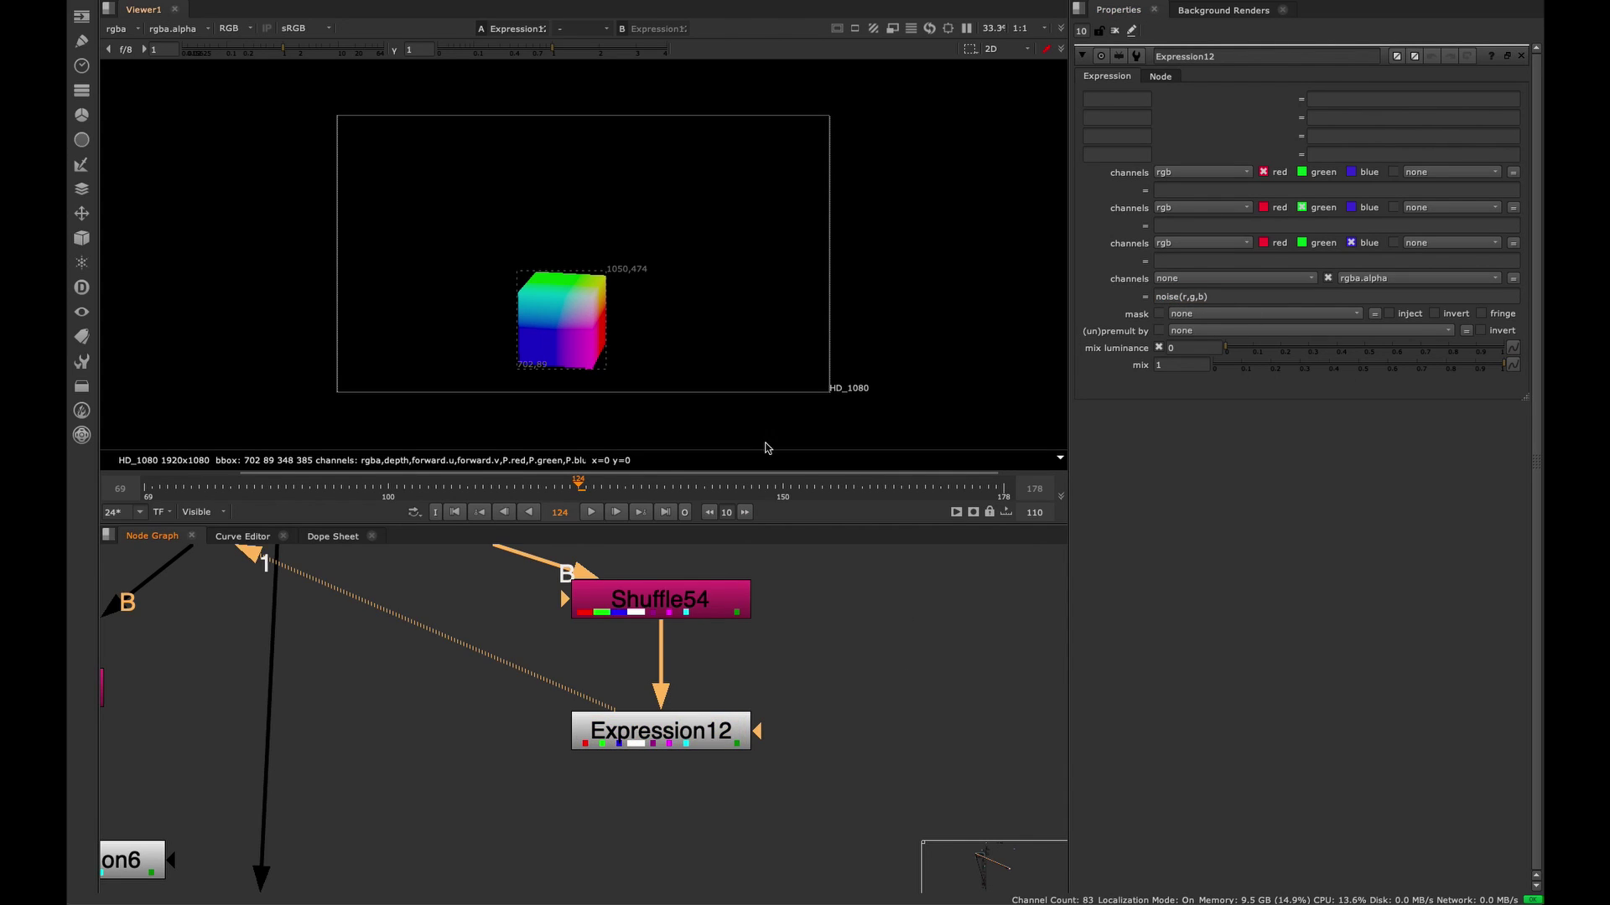
- Examine the noise in the viewer's alpha channel, comparing it with the Expression node disabled and enabled
key(a)
scroll(687, 292, up, 3)
middle_drag(597, 335, 631, 288)
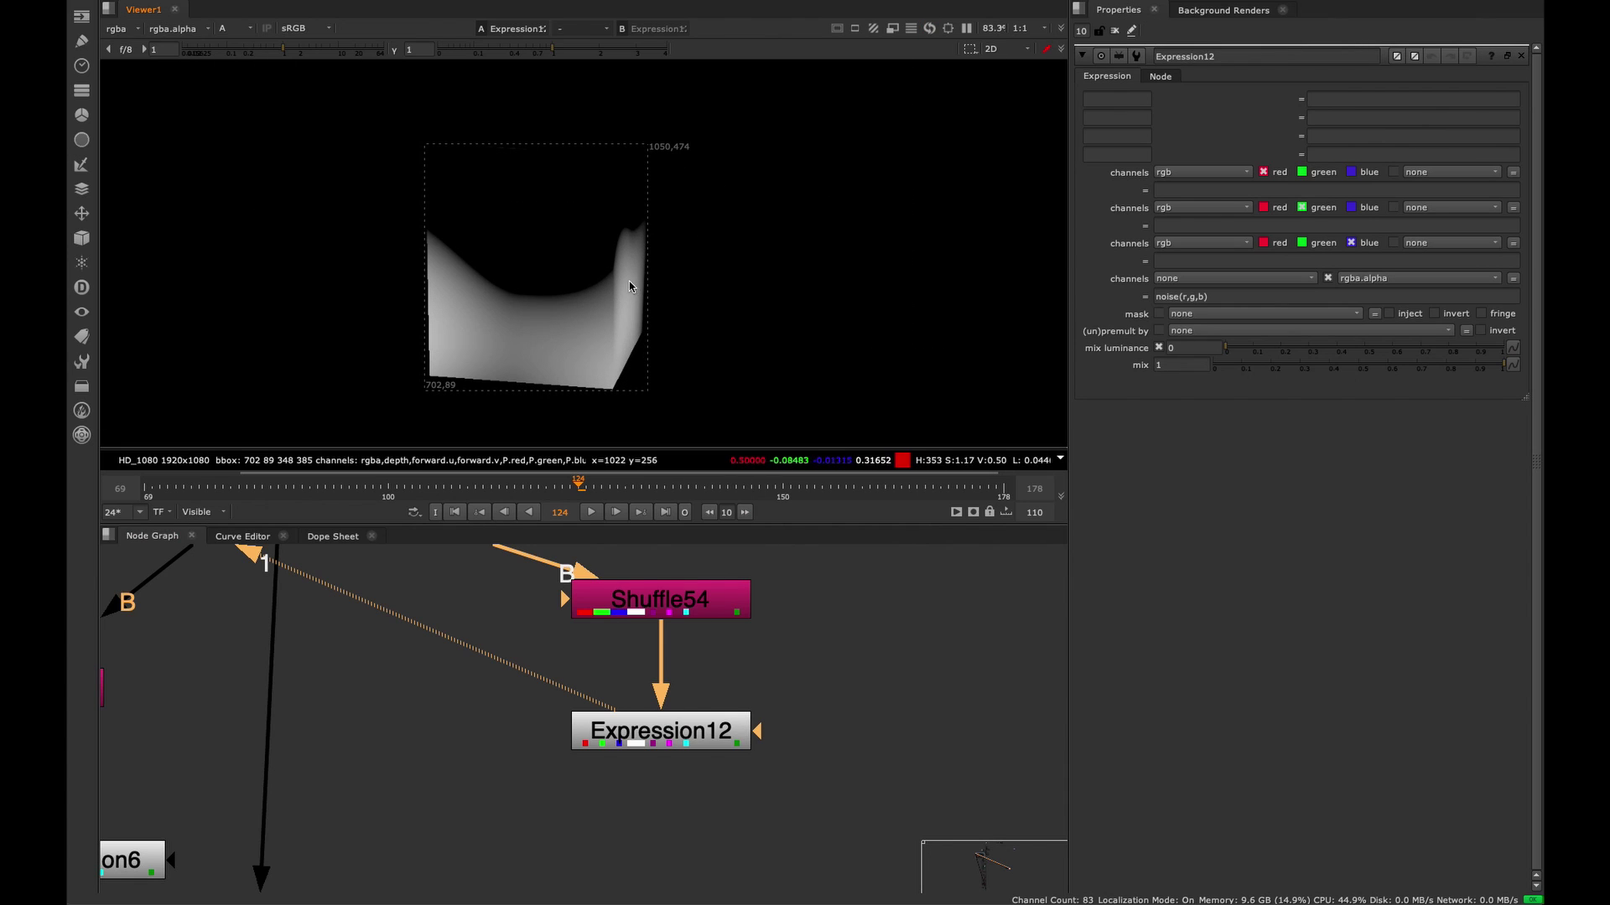
middle_drag(676, 339, 709, 376)
key(d)
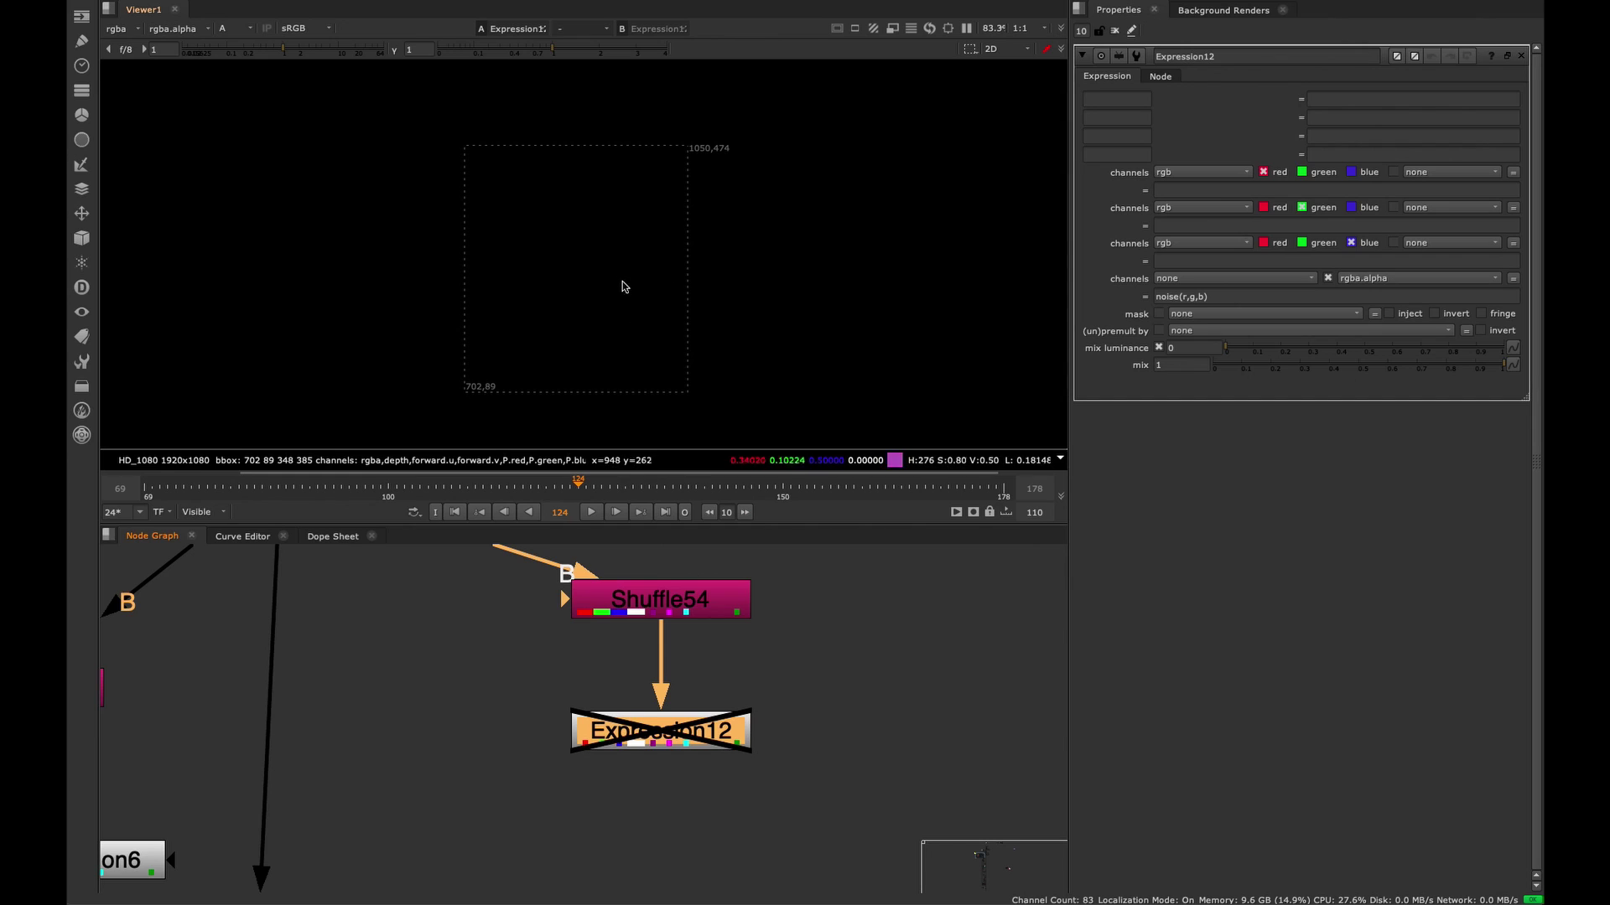
key(d)
middle_drag(666, 297, 639, 344)
scroll(693, 306, down, 1)
mouse_move(539, 327)
middle_down()
mouse_move(568, 316)
mouse_move(555, 307)
mouse_move(561, 341)
middle_up()
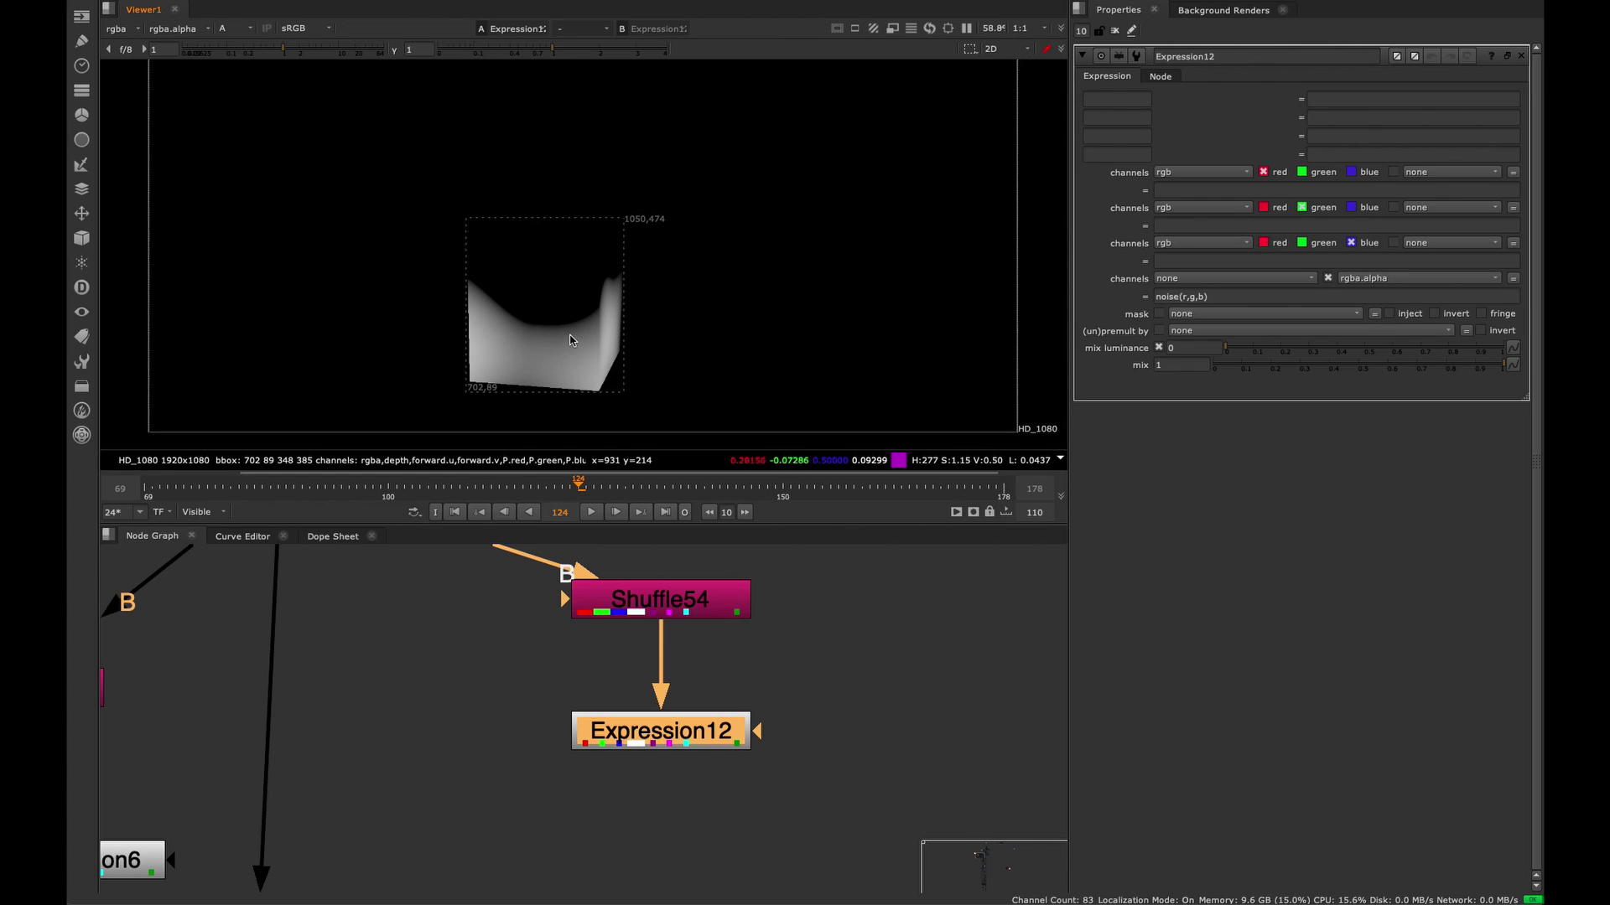
- Open the user knob manager of Expression12 and start adding a Floating Point Slider
click(1162, 79)
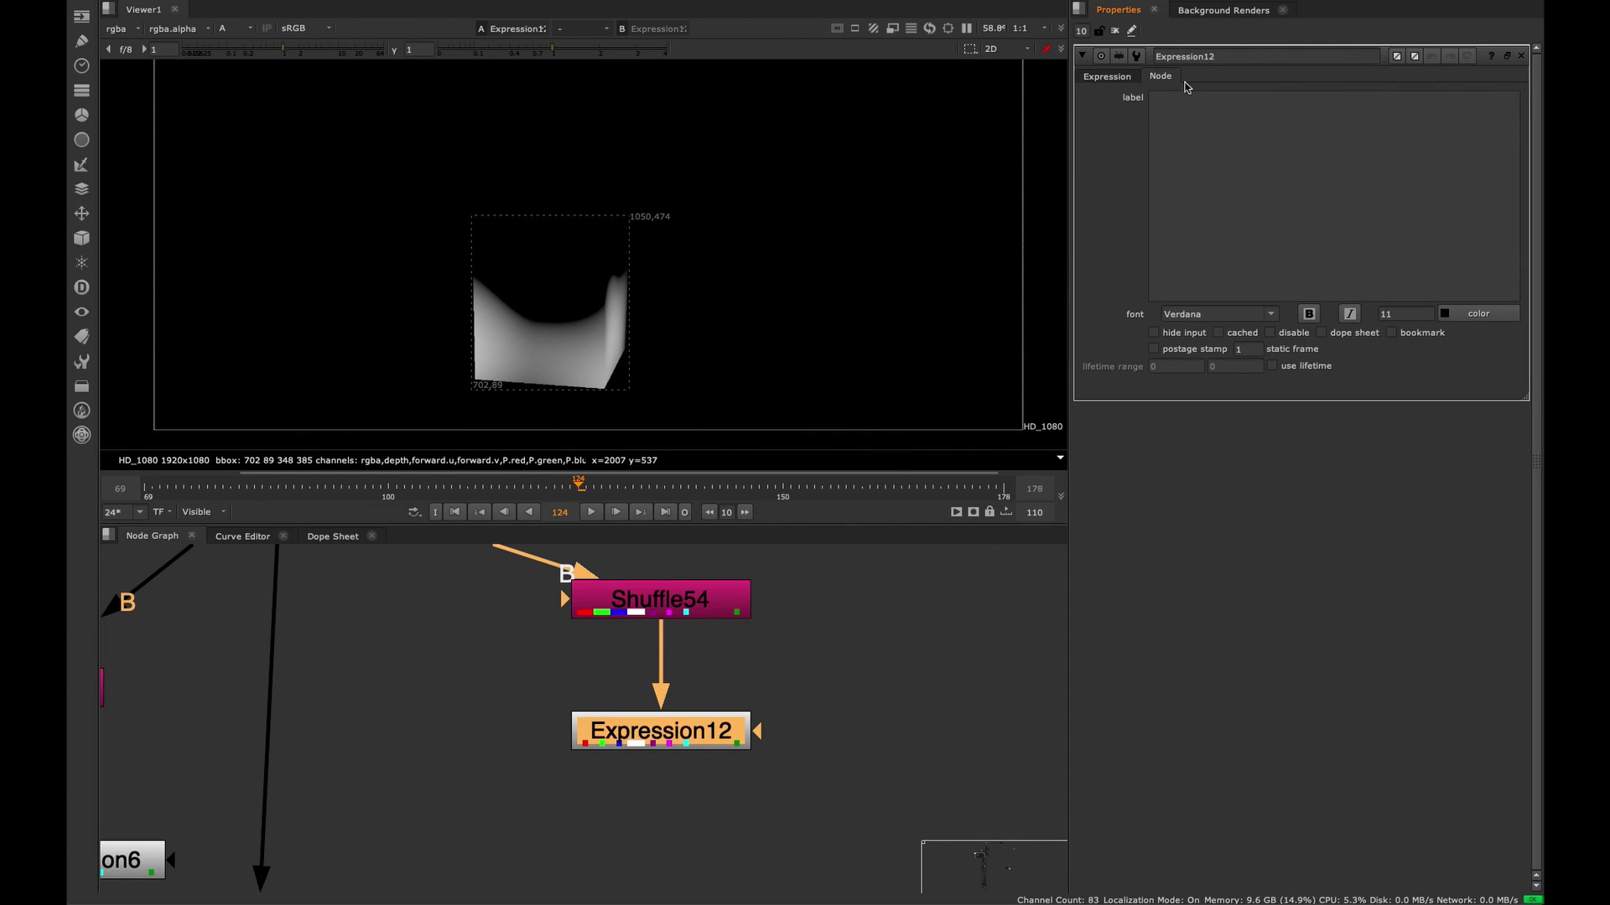
right_click(1128, 102)
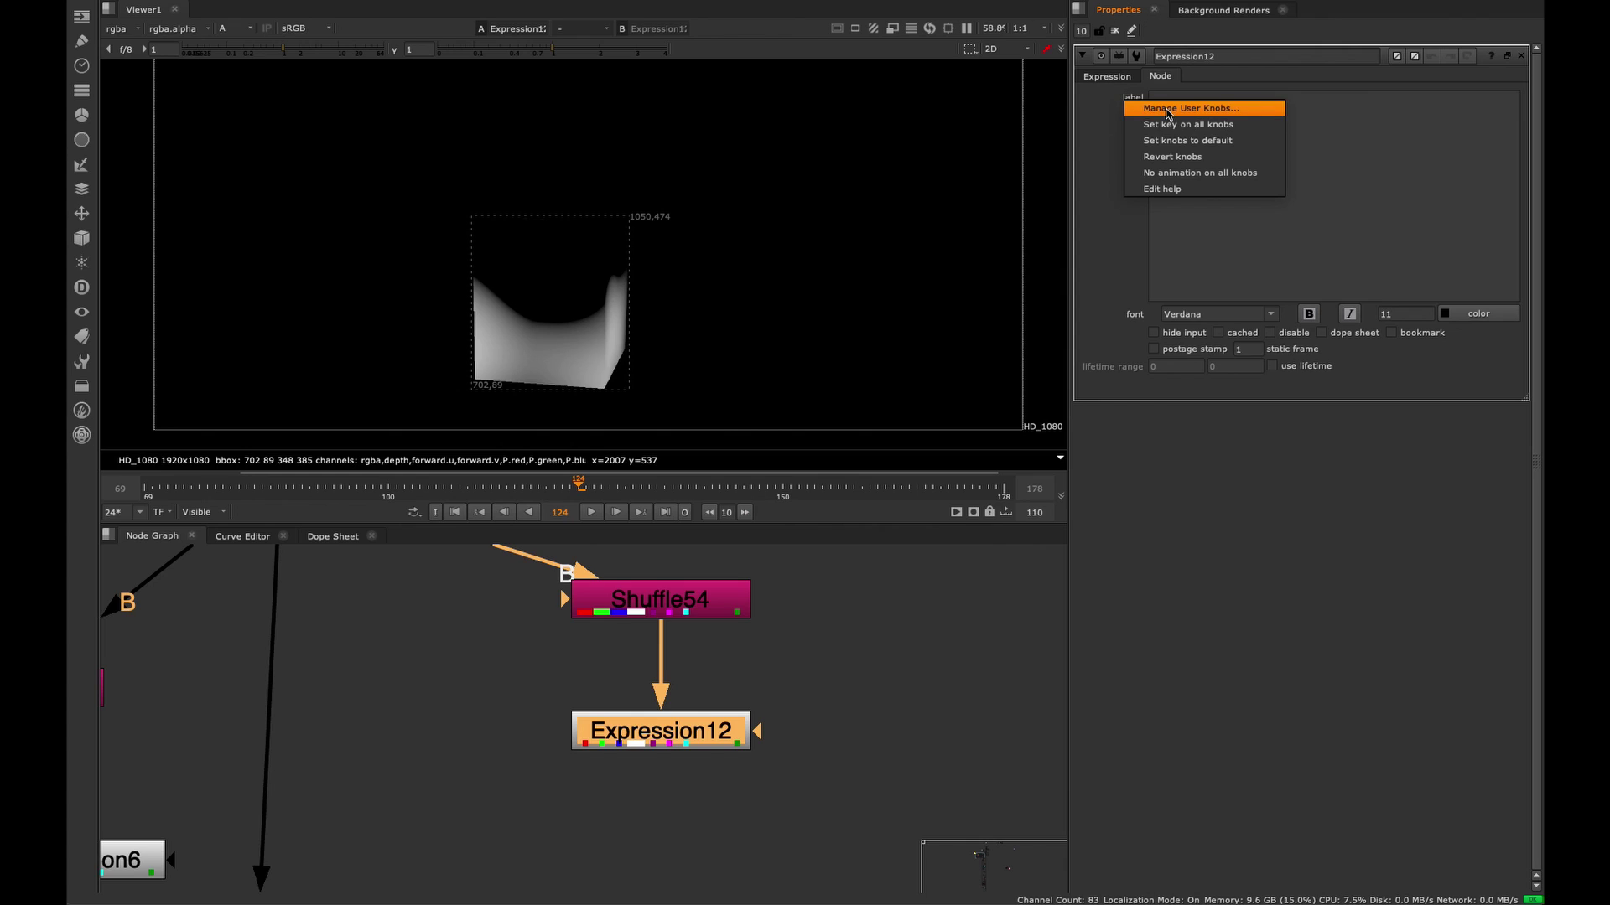
click(1175, 110)
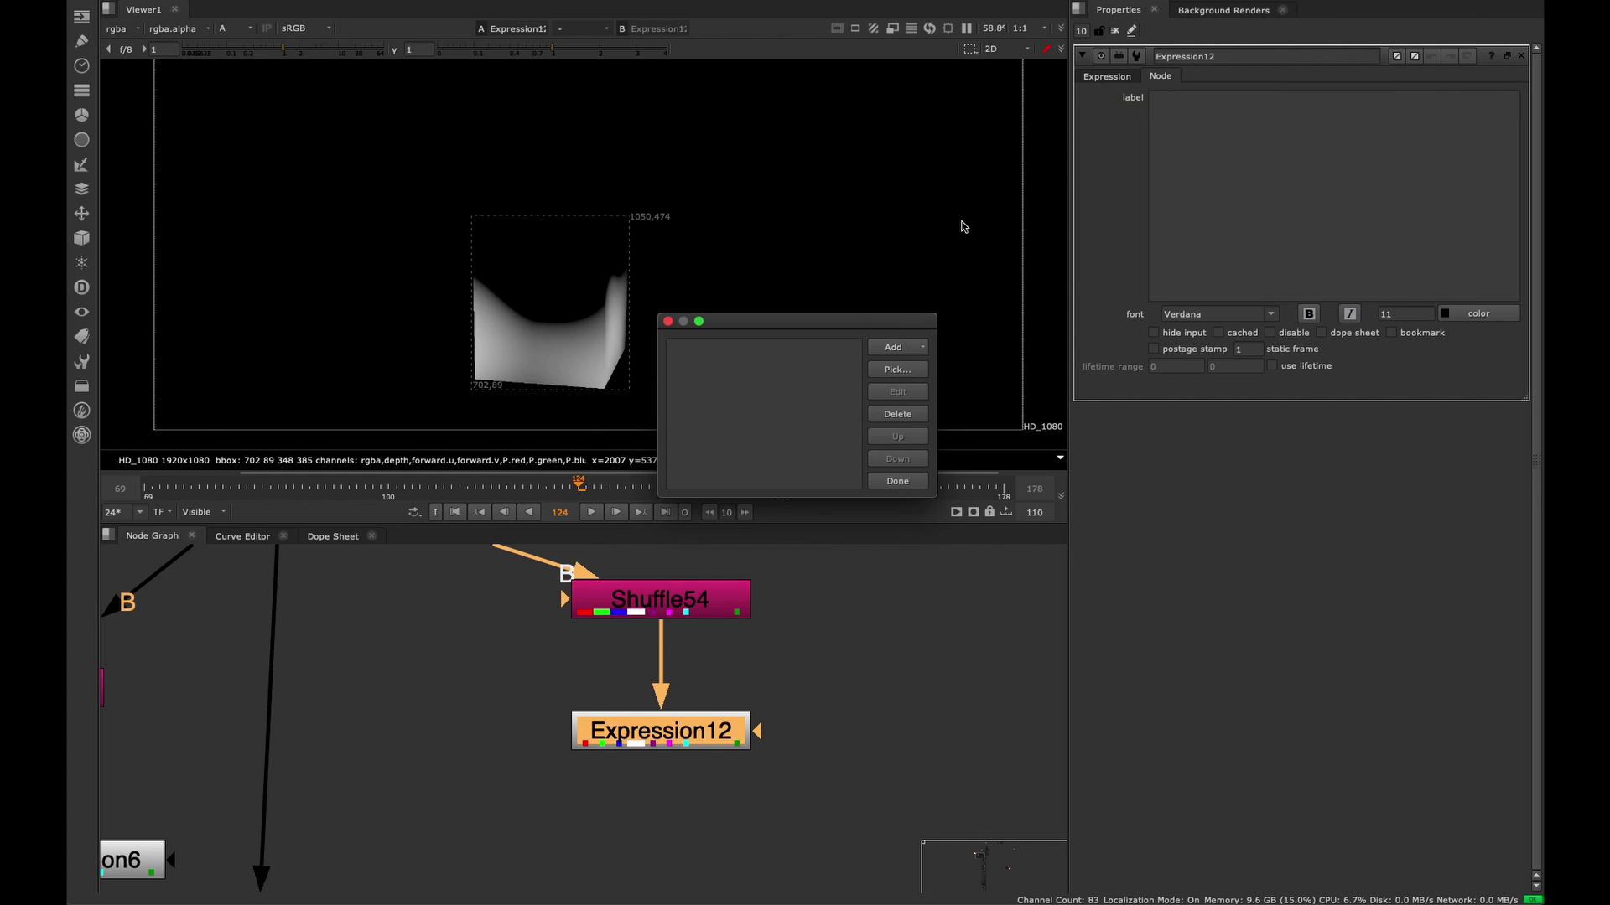
click(894, 349)
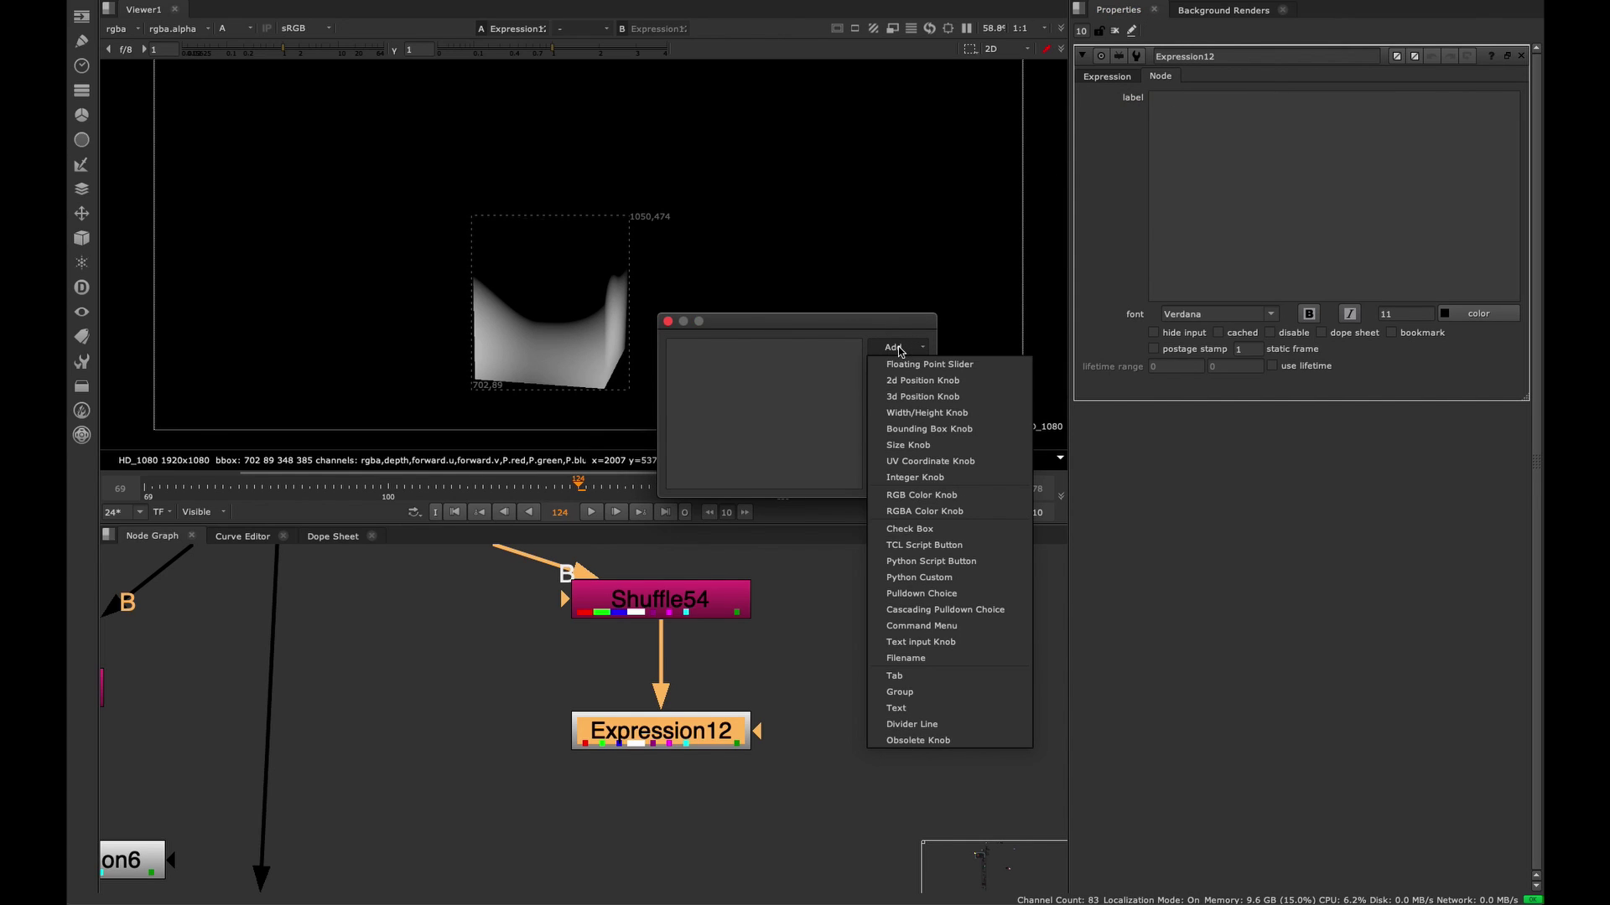
click(905, 347)
click(905, 347)
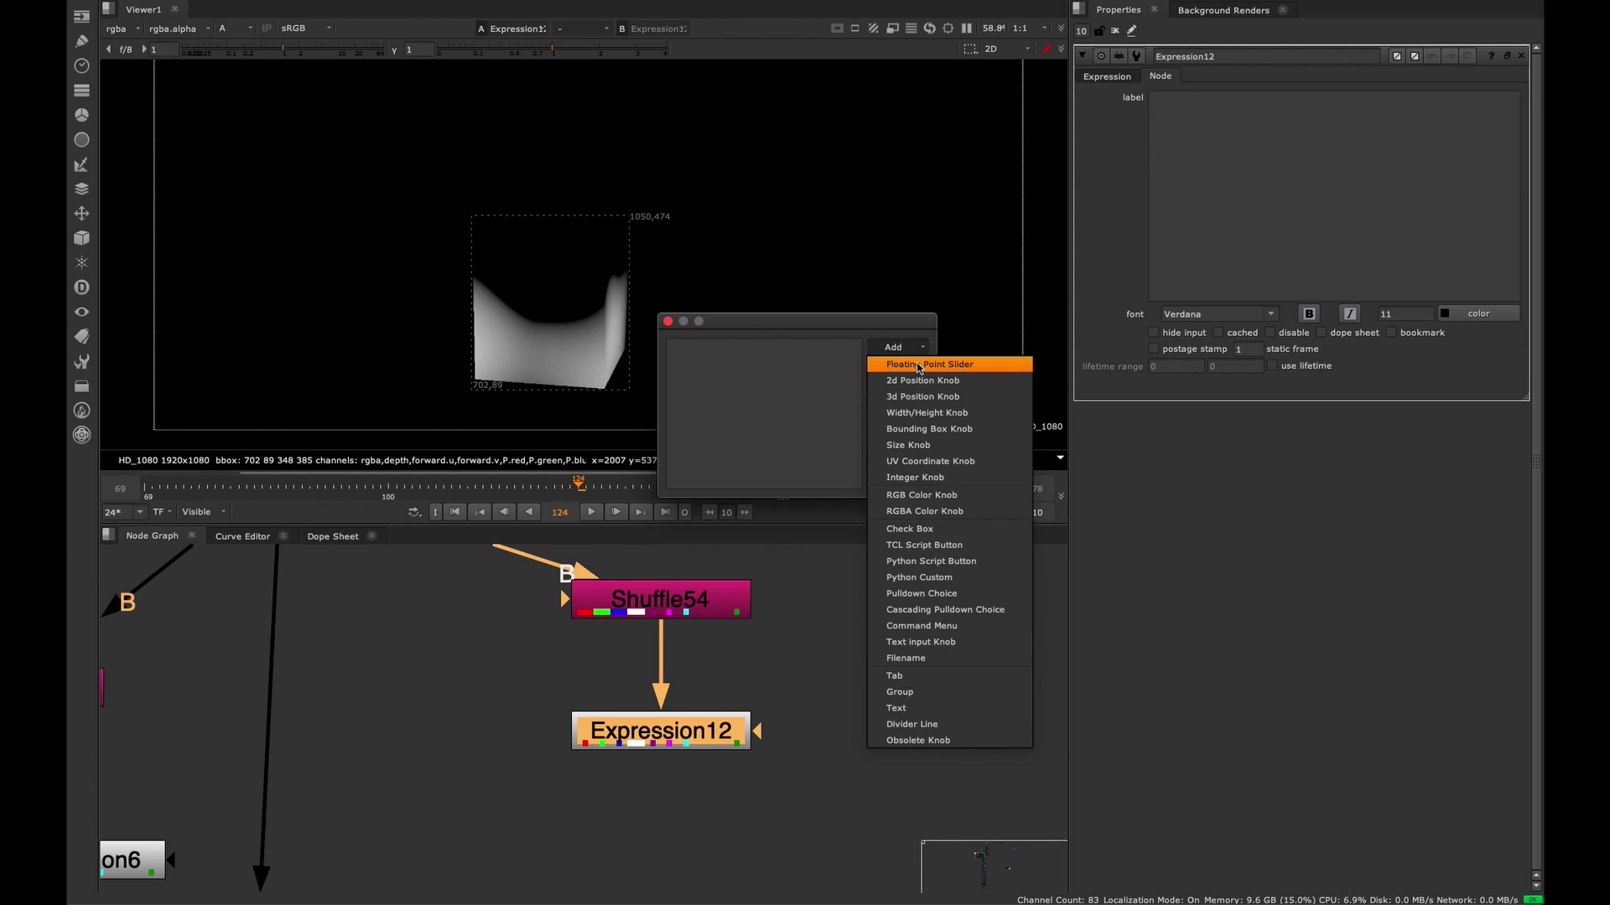
click(919, 366)
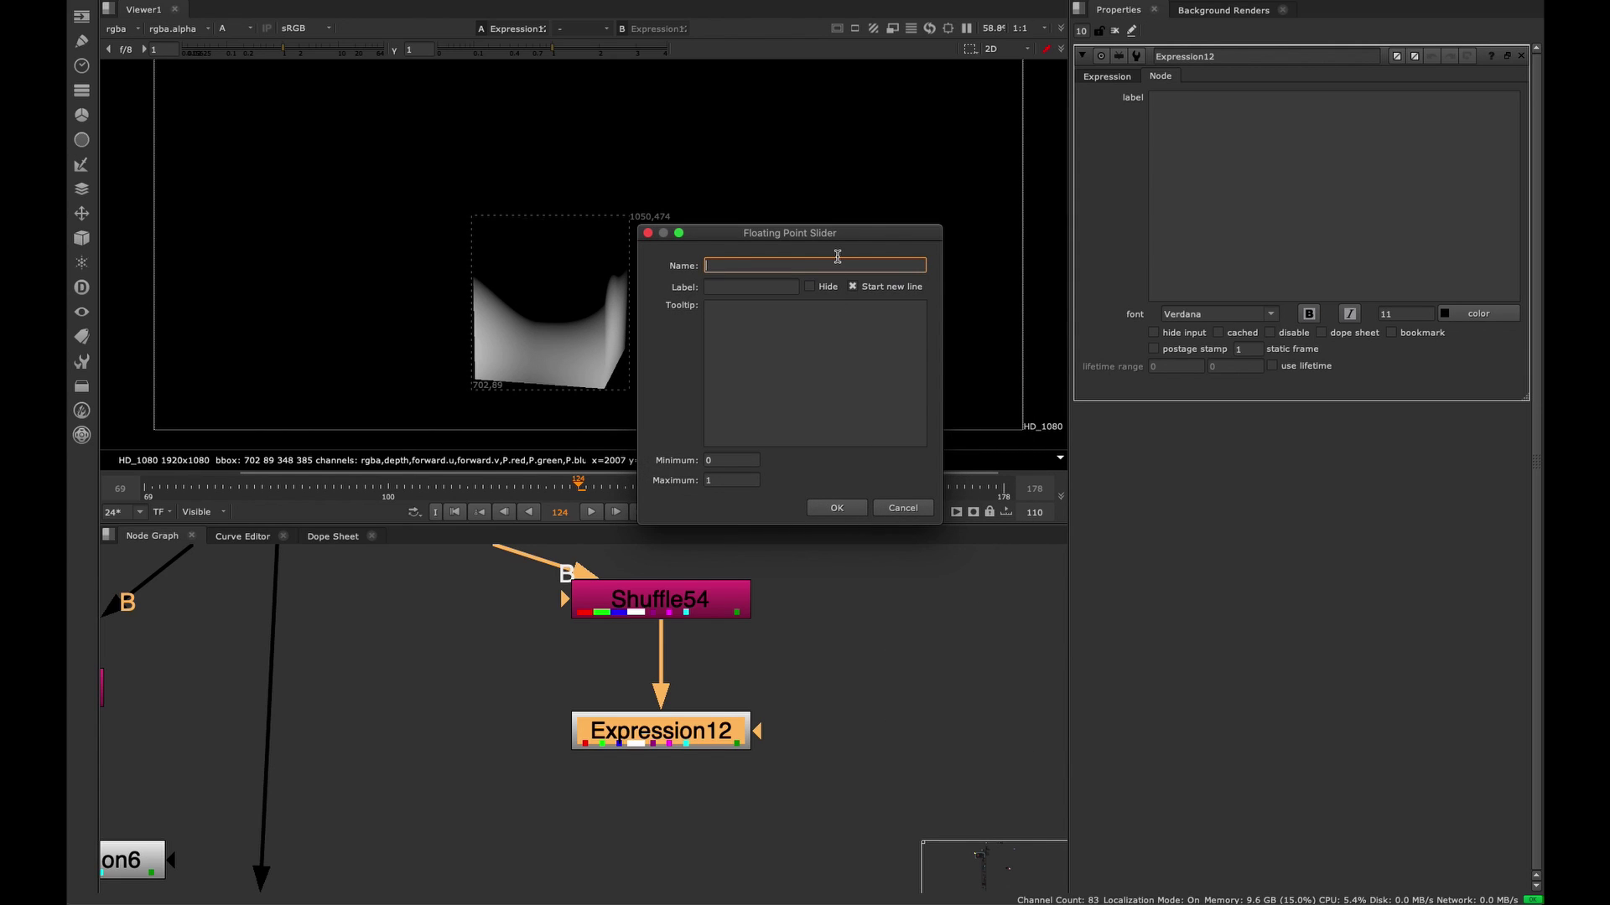
- Name and label the slider scale, set its maximum to 30, and finish managing the user knobs
text(scale)
key(Tab)
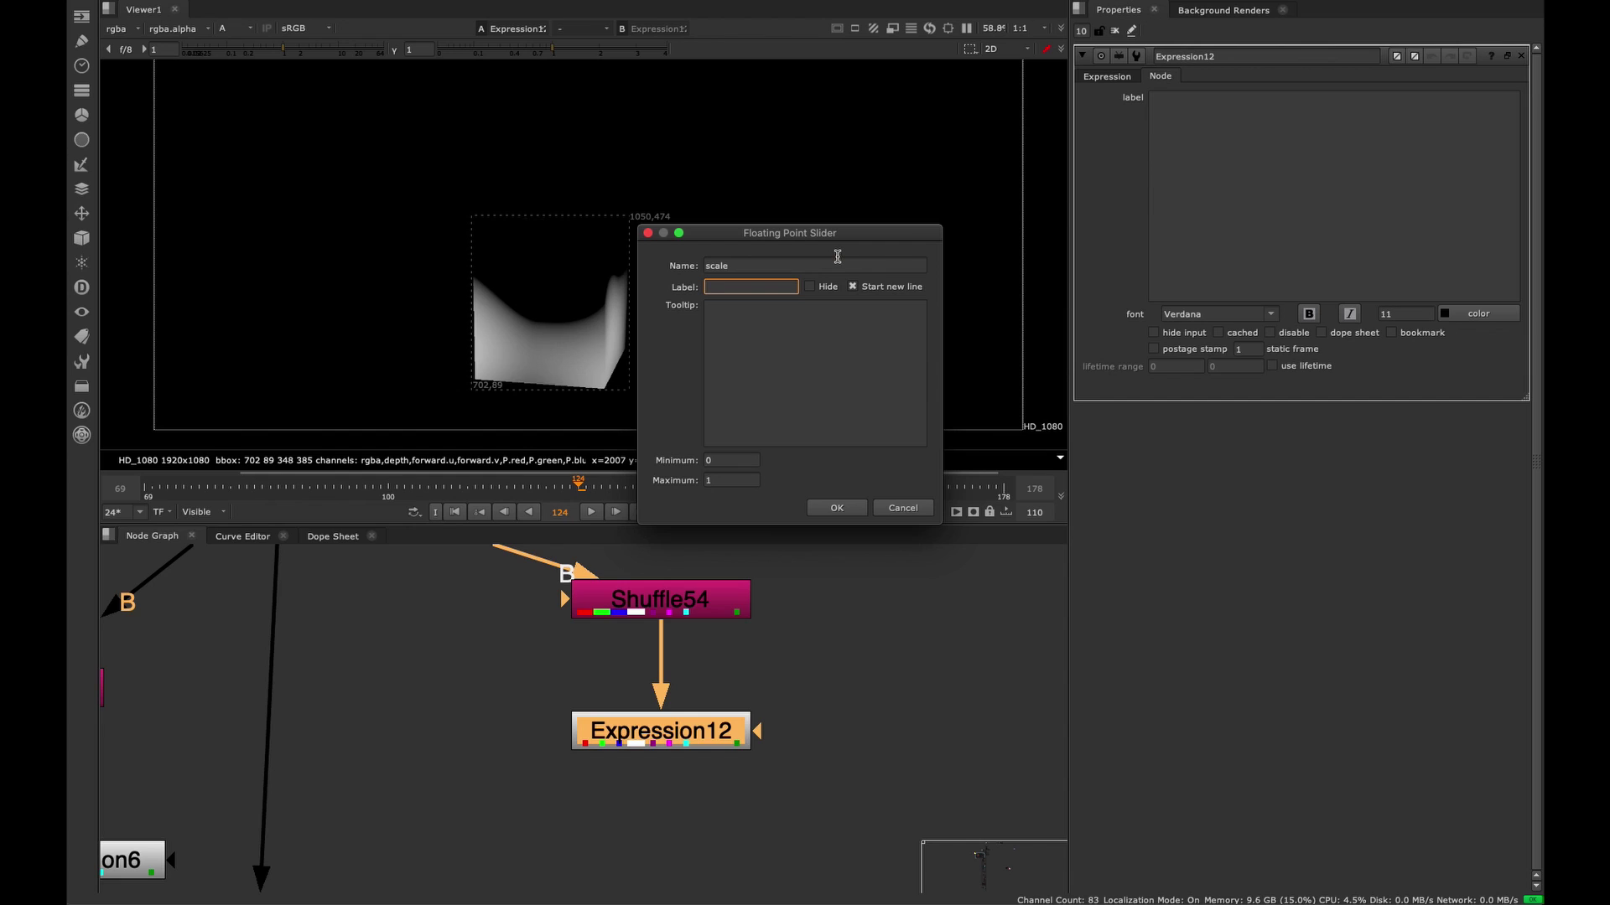
key(Tab)
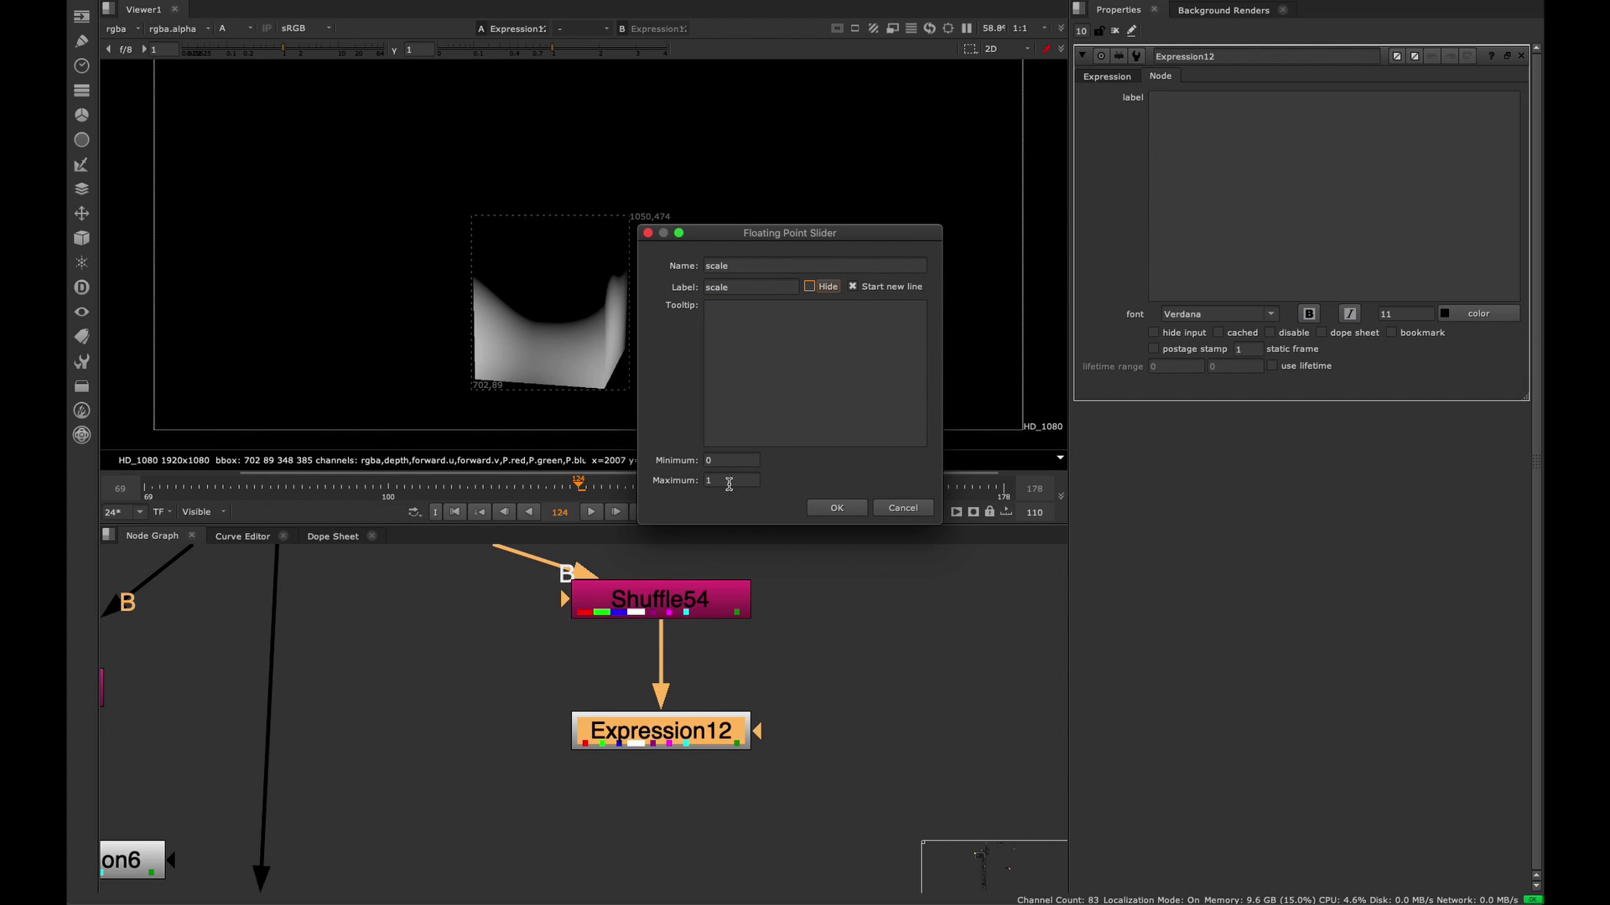
double_click(729, 483)
text(30)
click(847, 509)
click(898, 482)
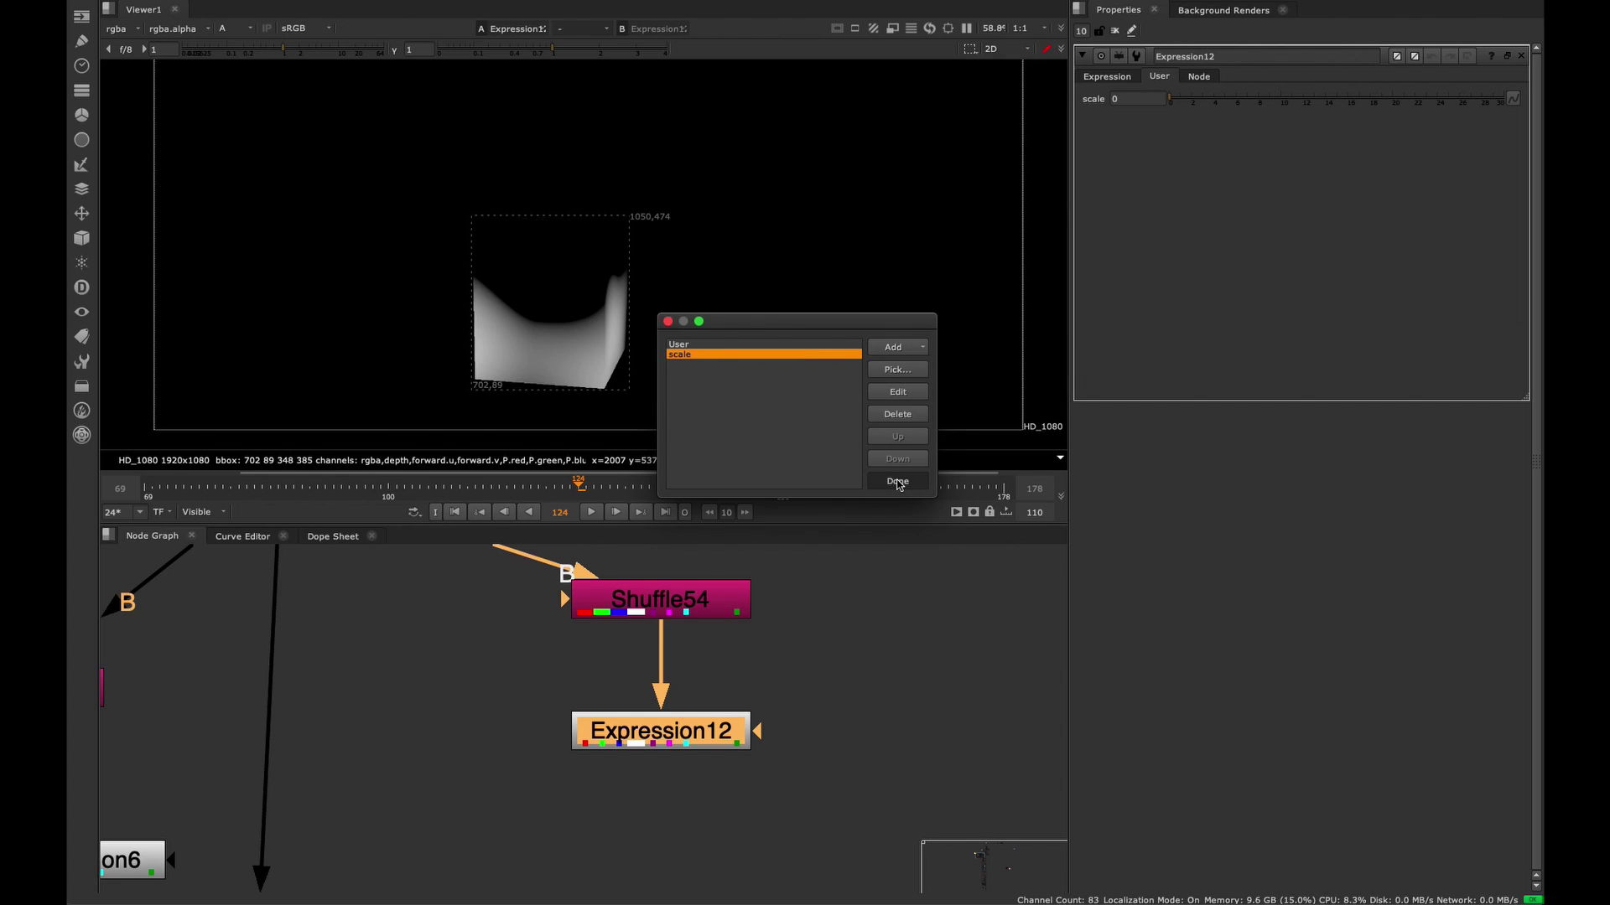
- Adjust the Expression node's new scale slider to 12.2
drag(1227, 144, 1259, 118)
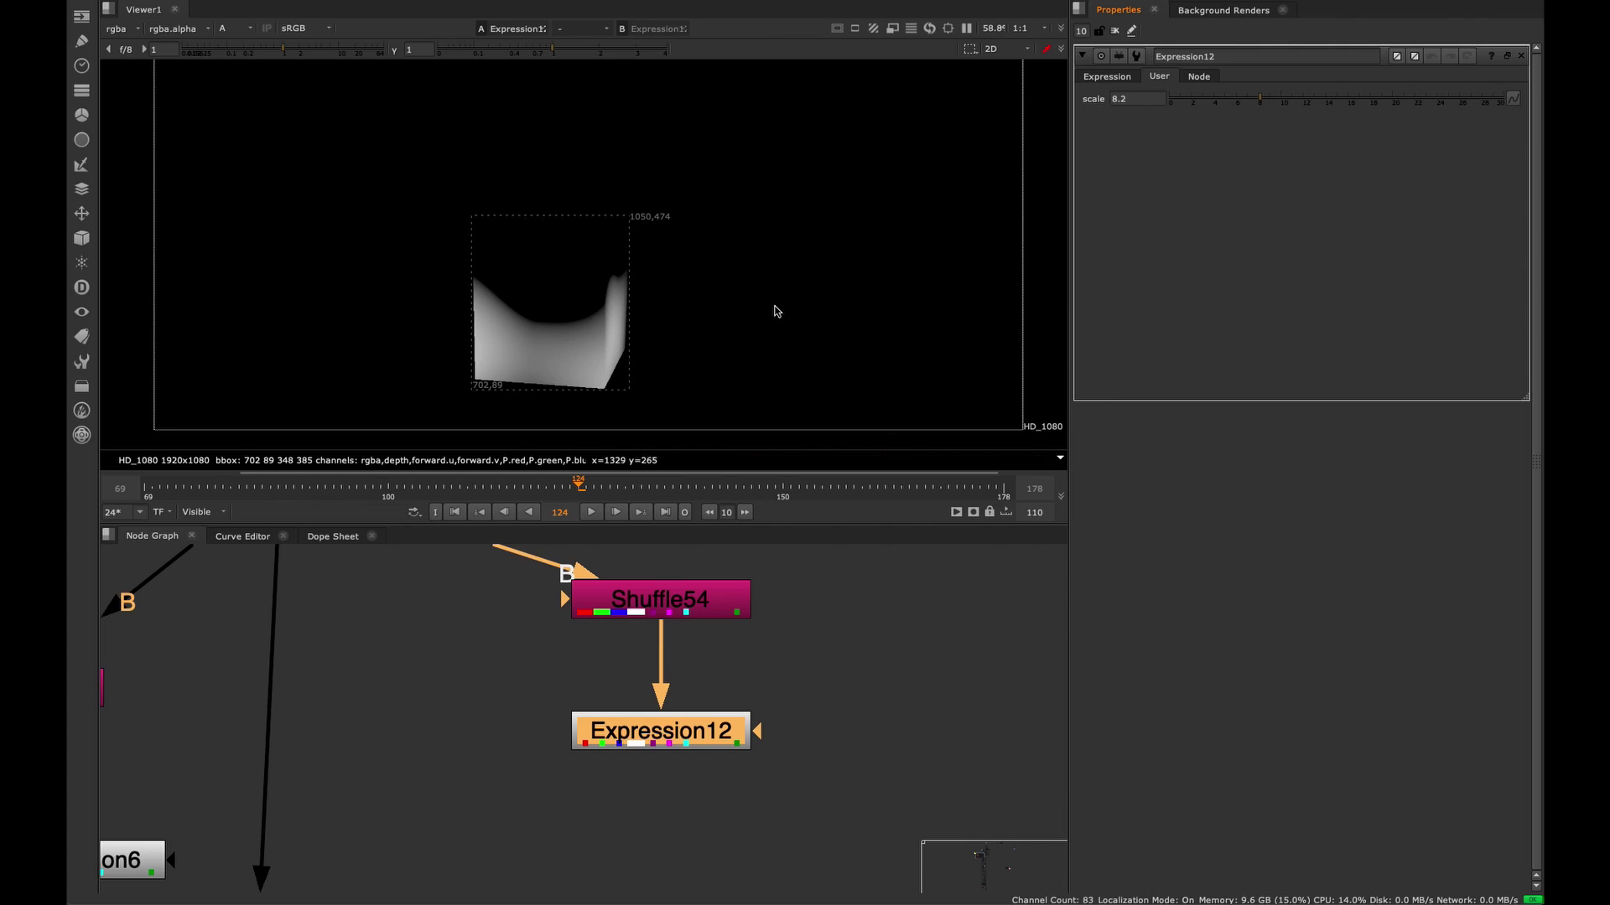
middle_drag(963, 269, 951, 284)
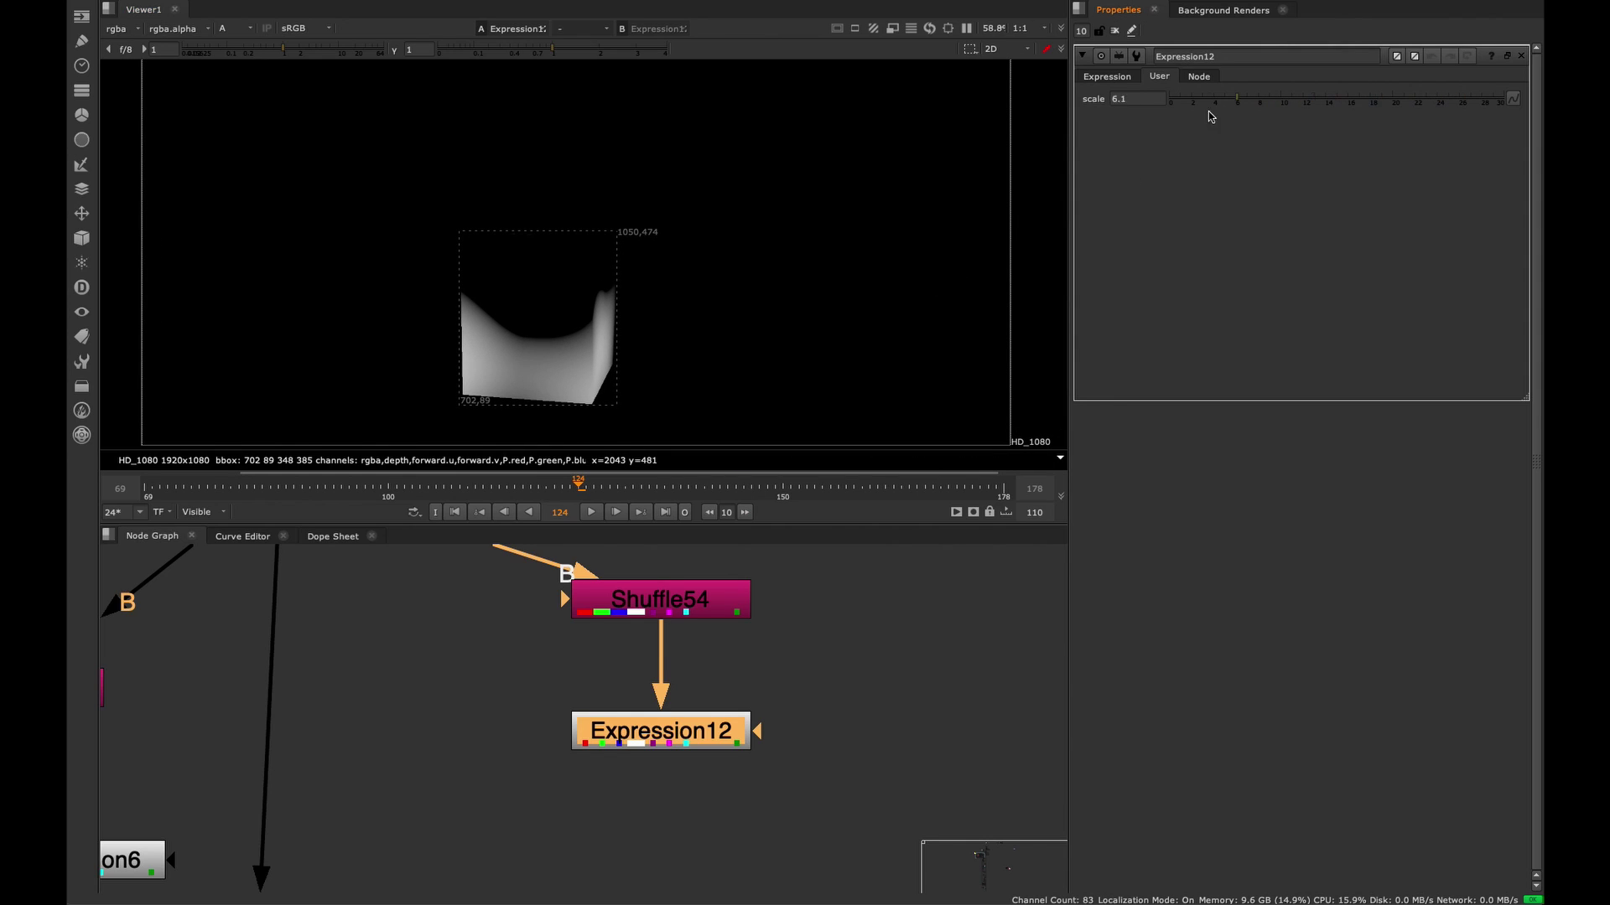
drag(1332, 107, 1304, 108)
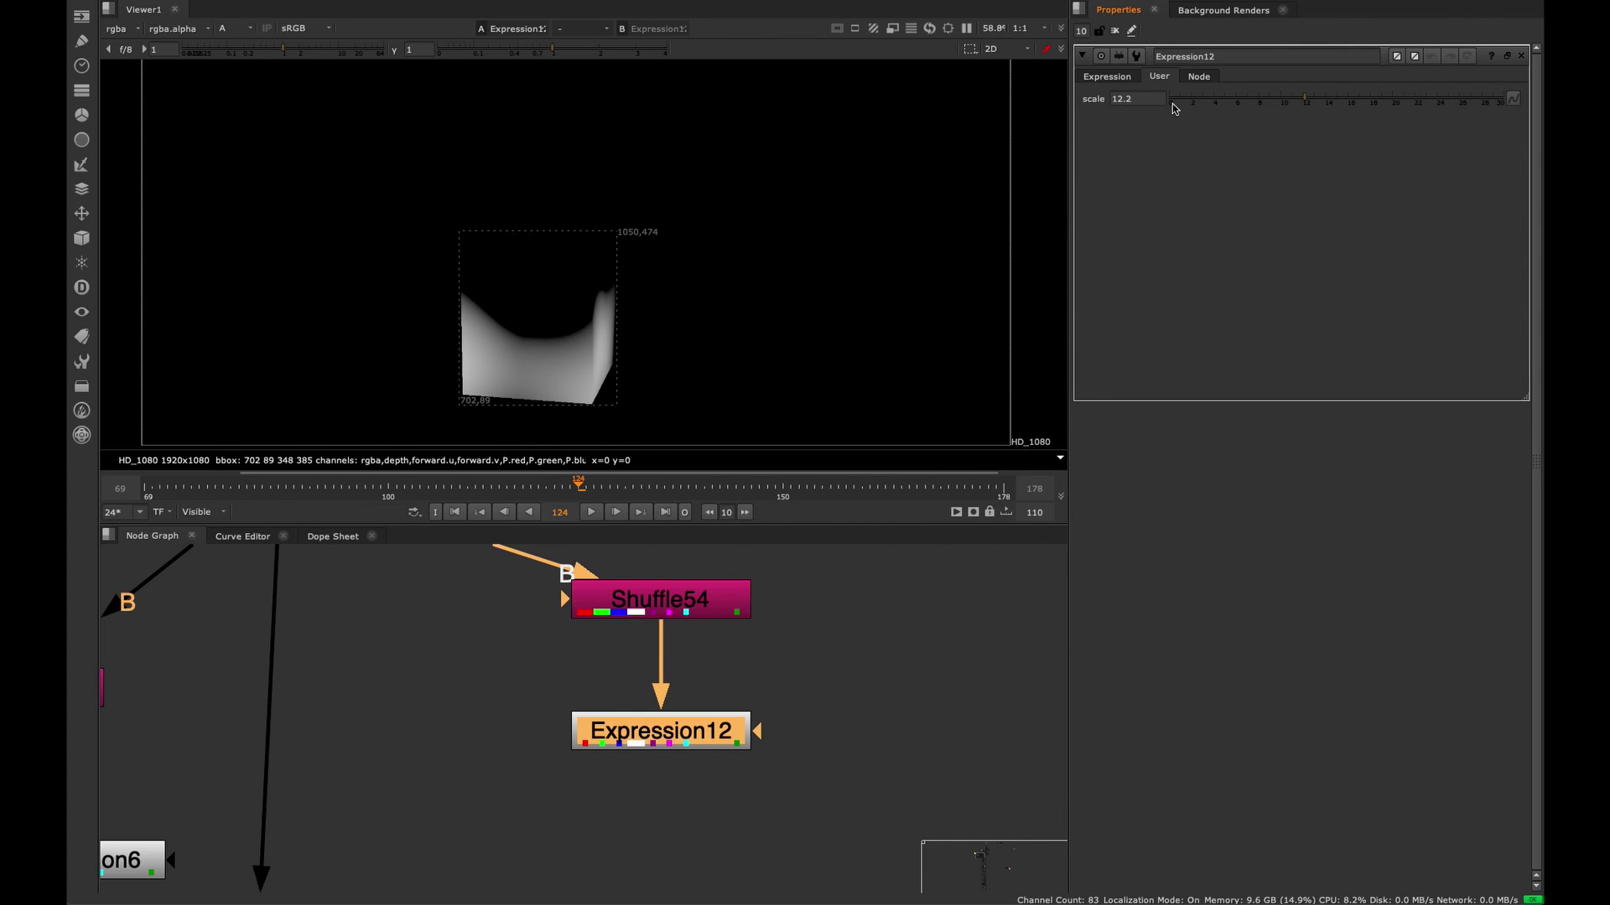
- Multiply each noise input by the custom knob, making the alpha expression noise(r*scale,g*scale,b*scale)
click(1109, 77)
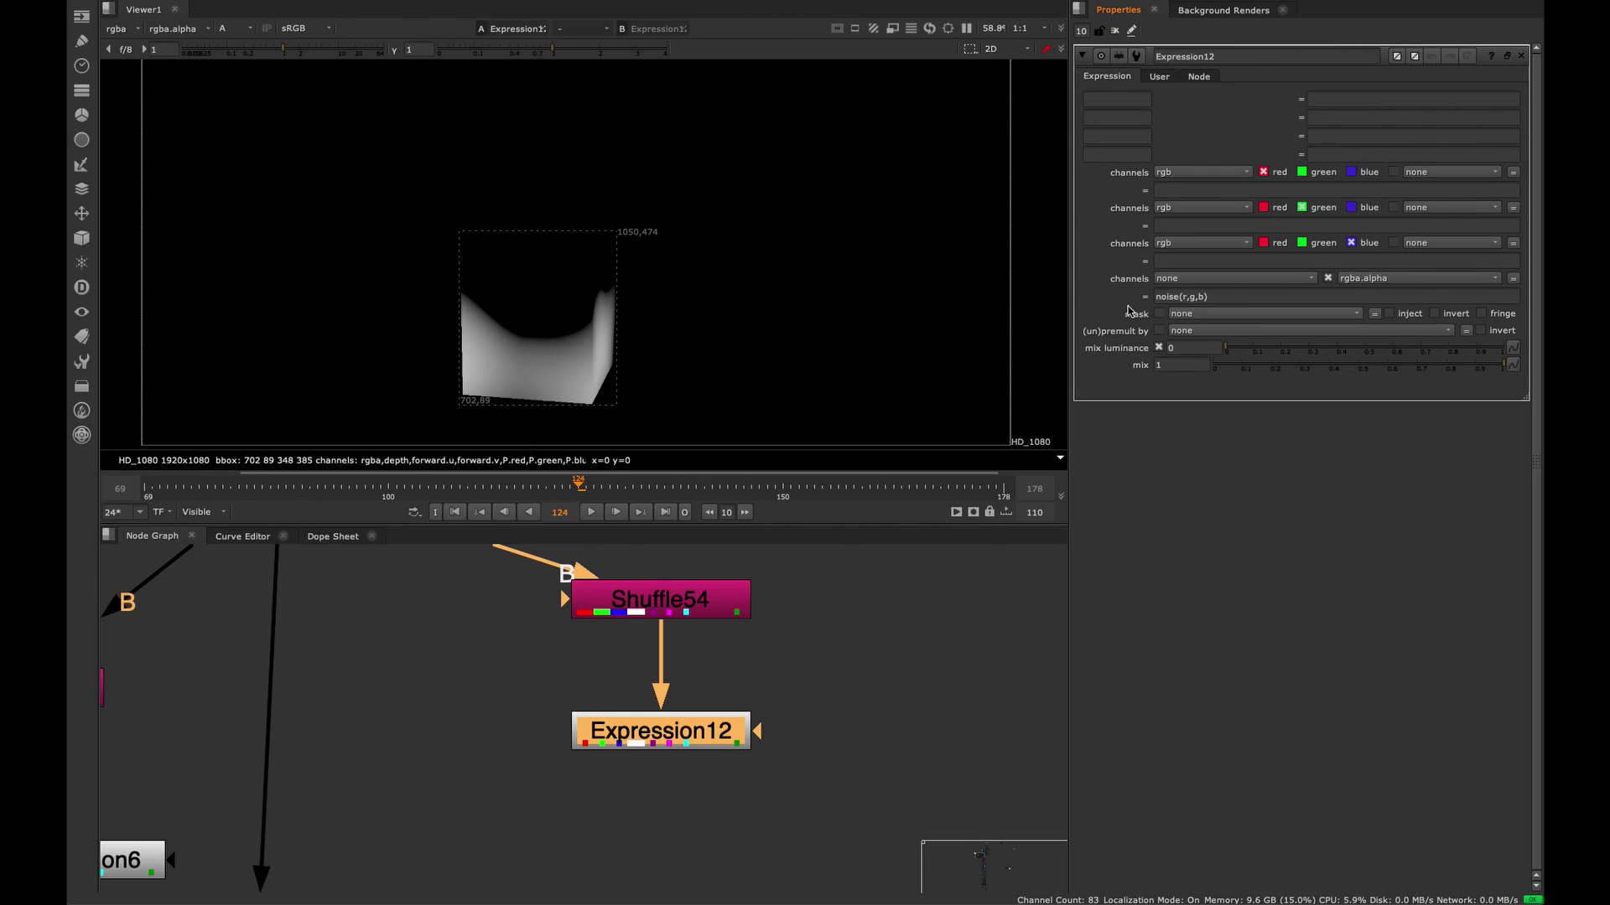
click(1182, 297)
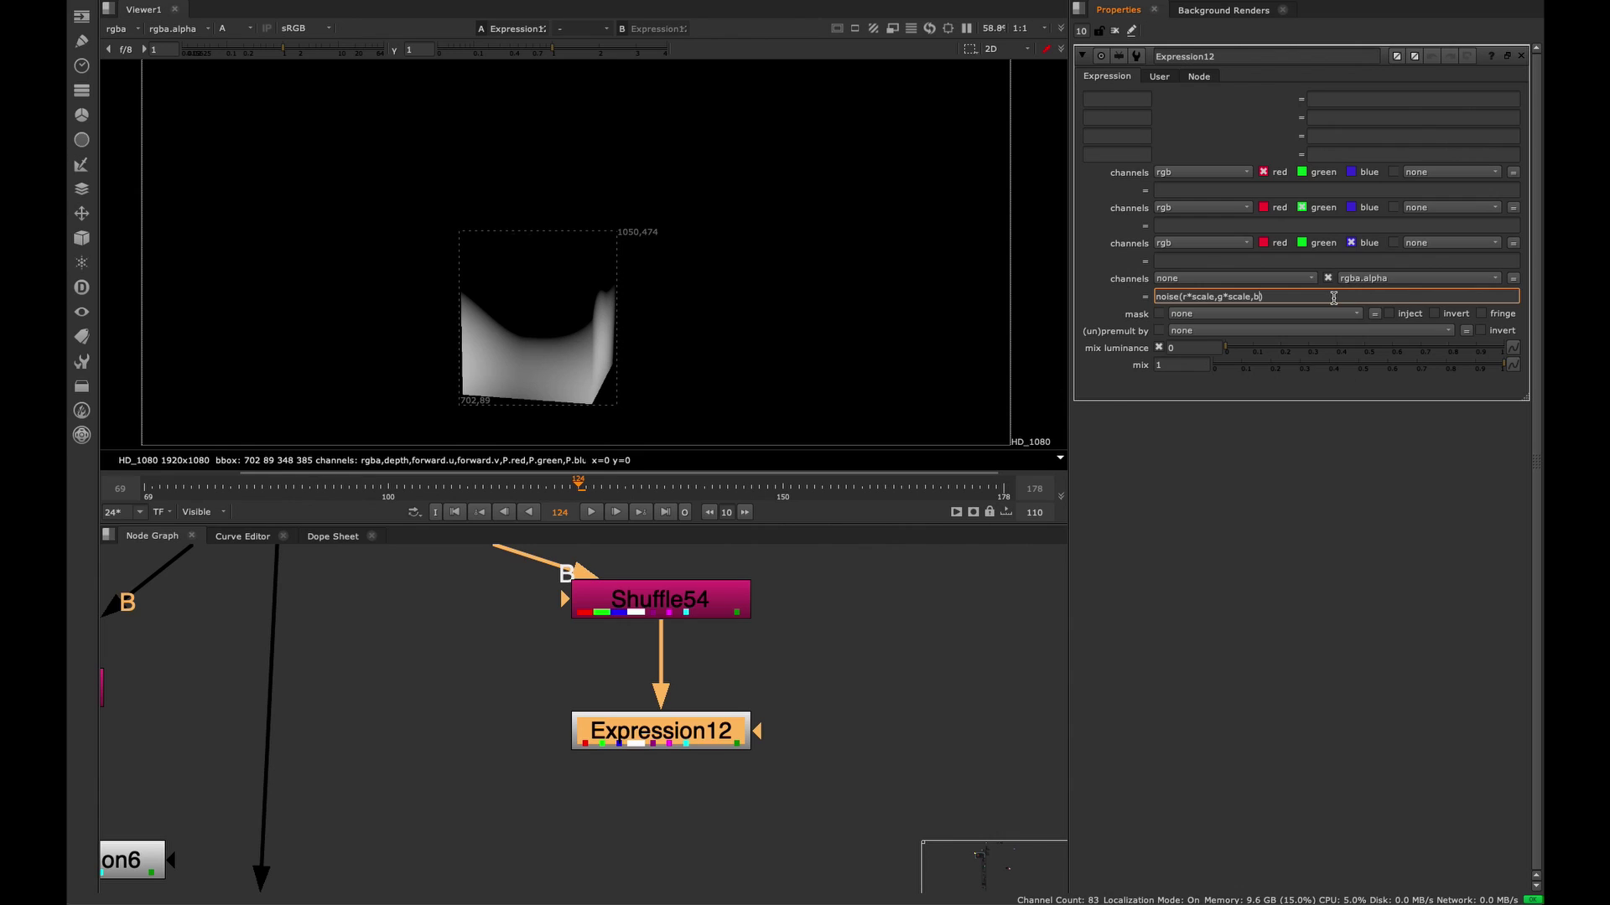
text(cale)
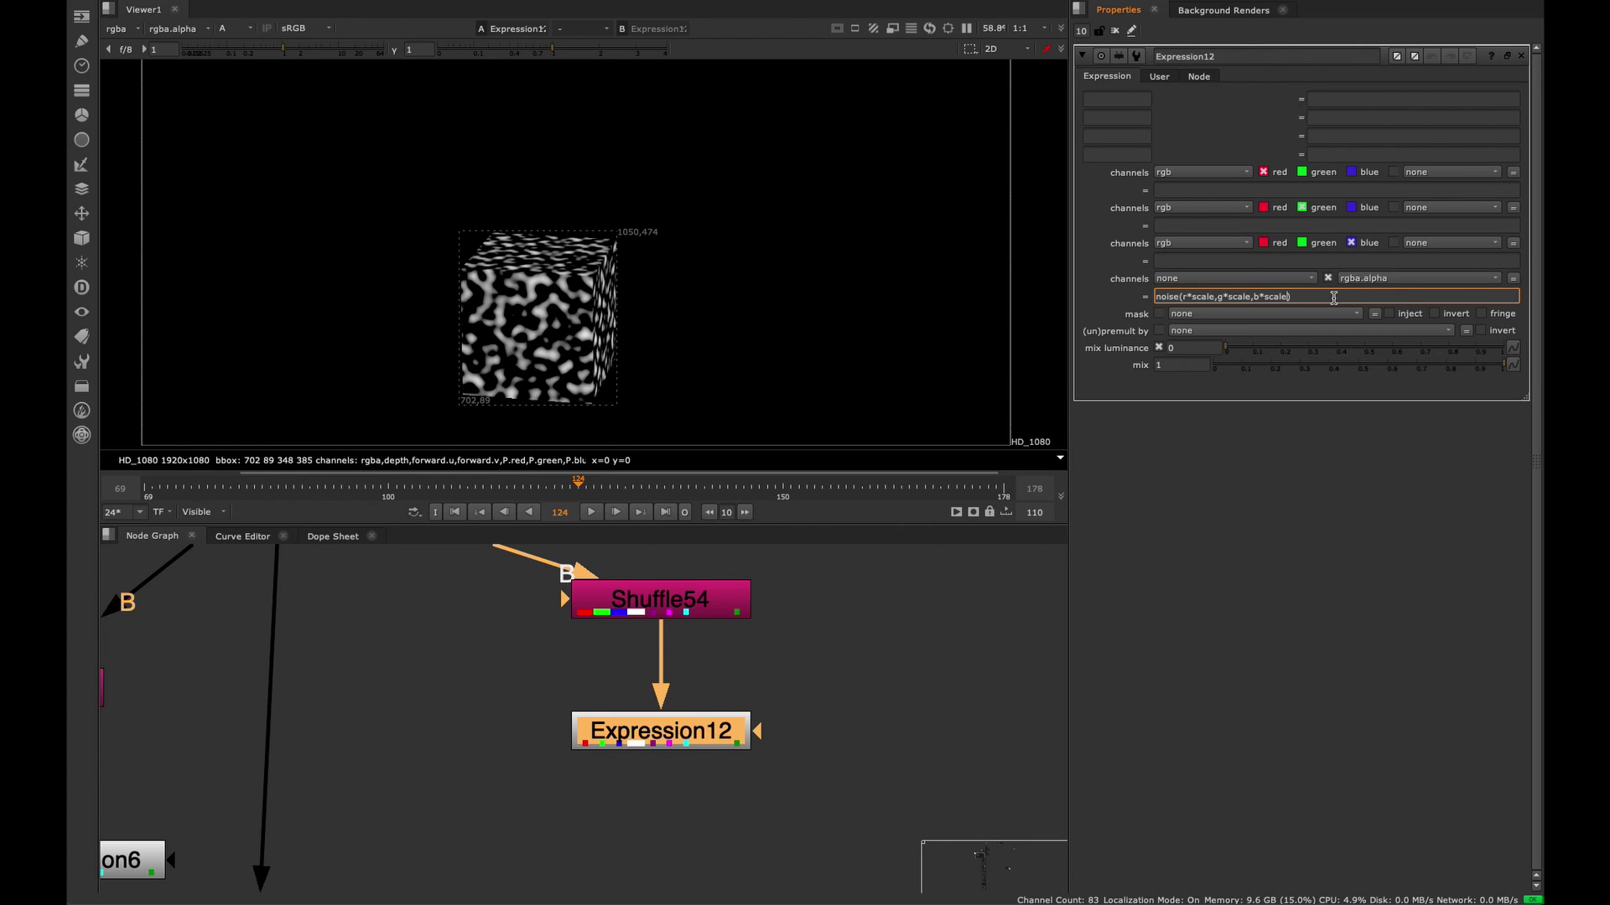
- Set the Expression node's scale slider to 12.7 and examine the noise on the cube
drag(995, 658, 417, 790)
middle_drag(579, 360, 593, 338)
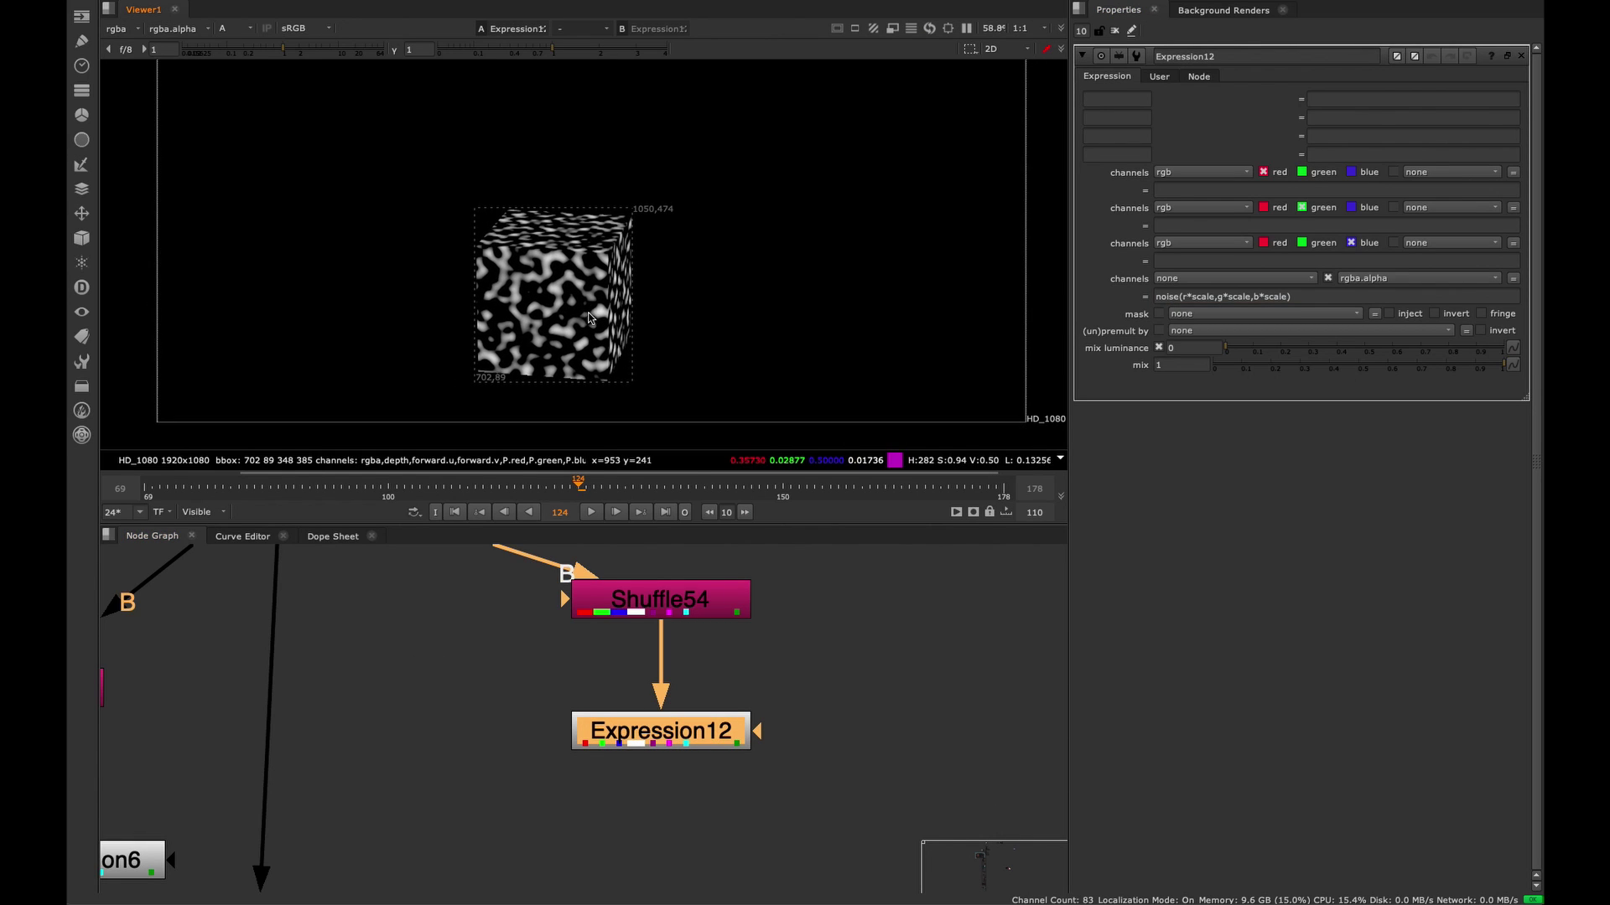
click(1167, 79)
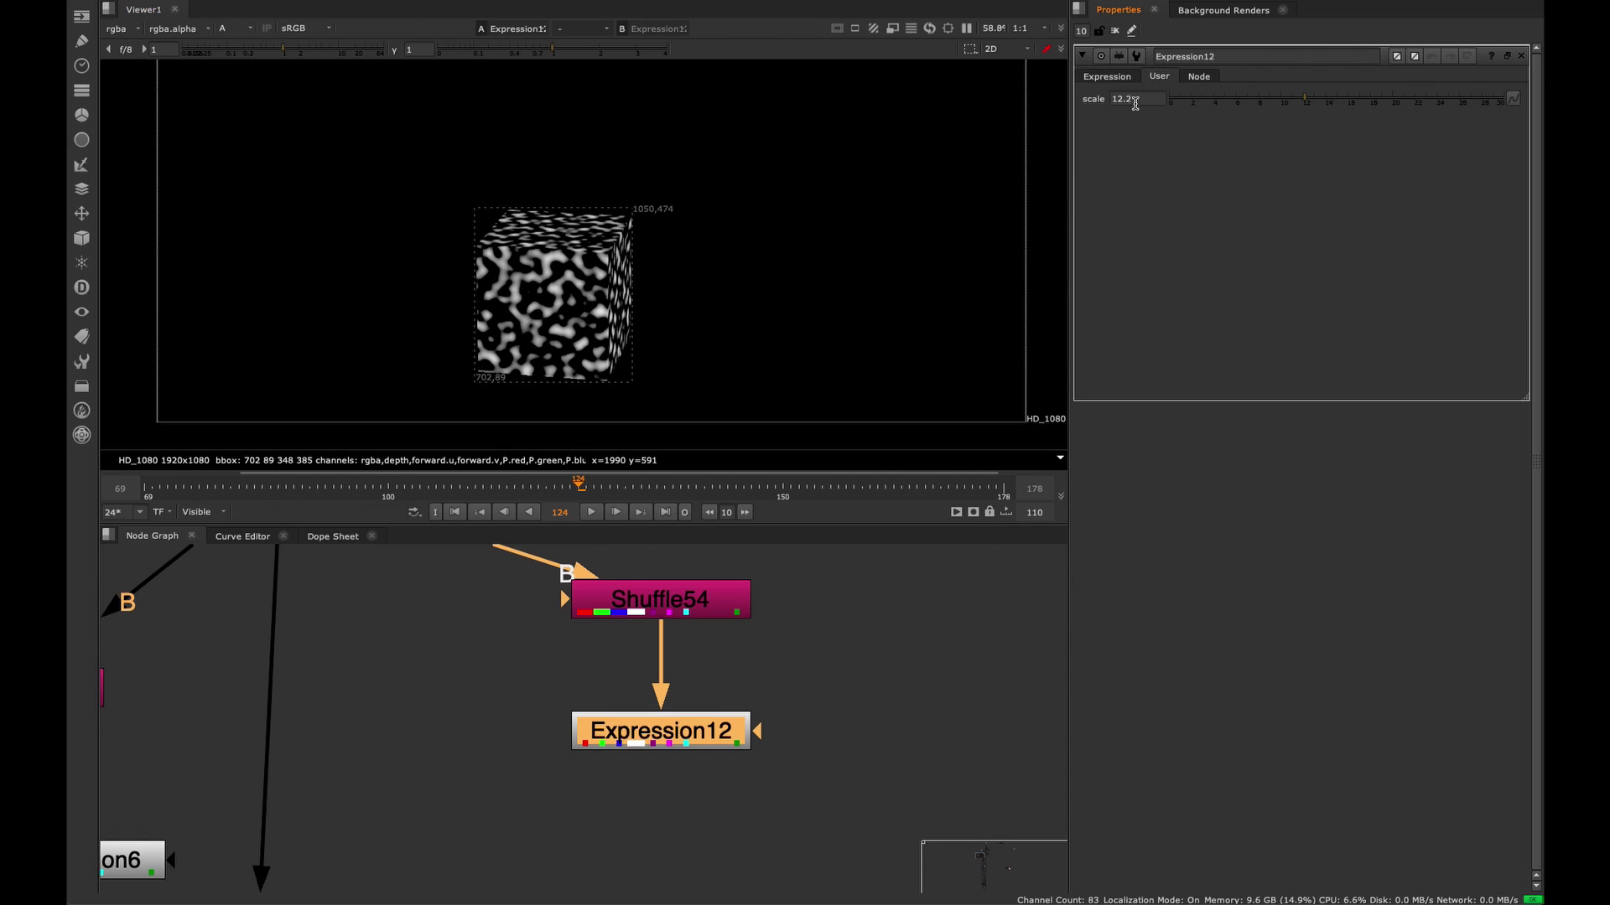
mouse_move(1313, 101)
mouse_down()
mouse_move(1192, 104)
mouse_move(1463, 120)
mouse_move(1232, 122)
mouse_move(1437, 126)
mouse_move(1316, 126)
mouse_up()
middle_drag(617, 378, 610, 378)
middle_drag(639, 661, 657, 693)
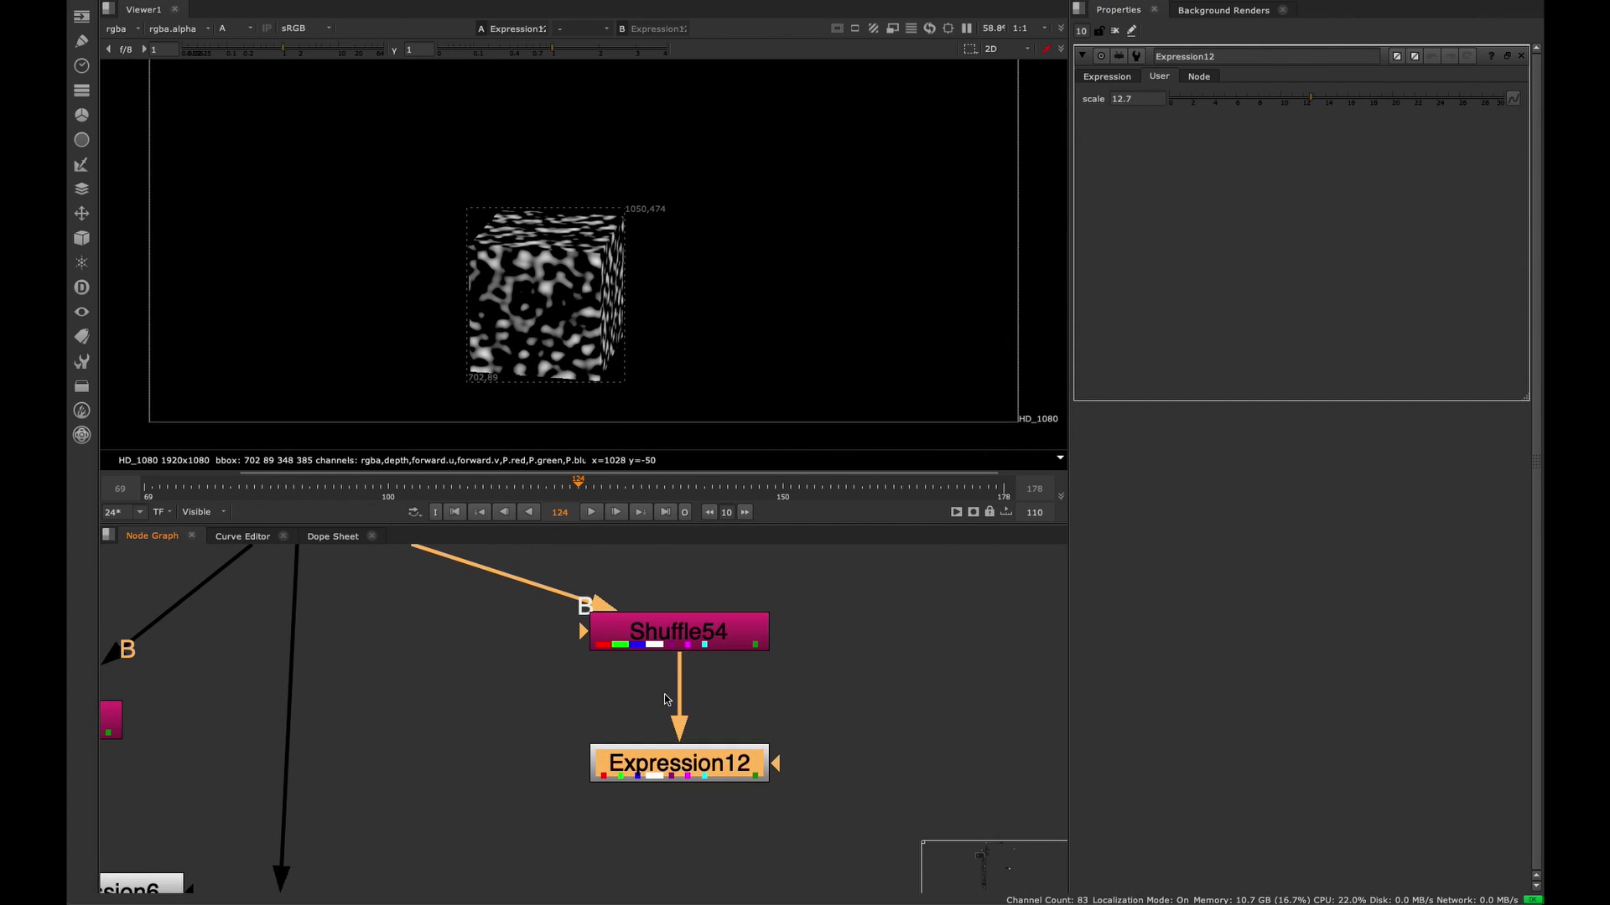
scroll(446, 320, down, 3)
middle_drag(544, 295, 564, 341)
scroll(540, 342, up, 2)
scroll(482, 369, up, 1)
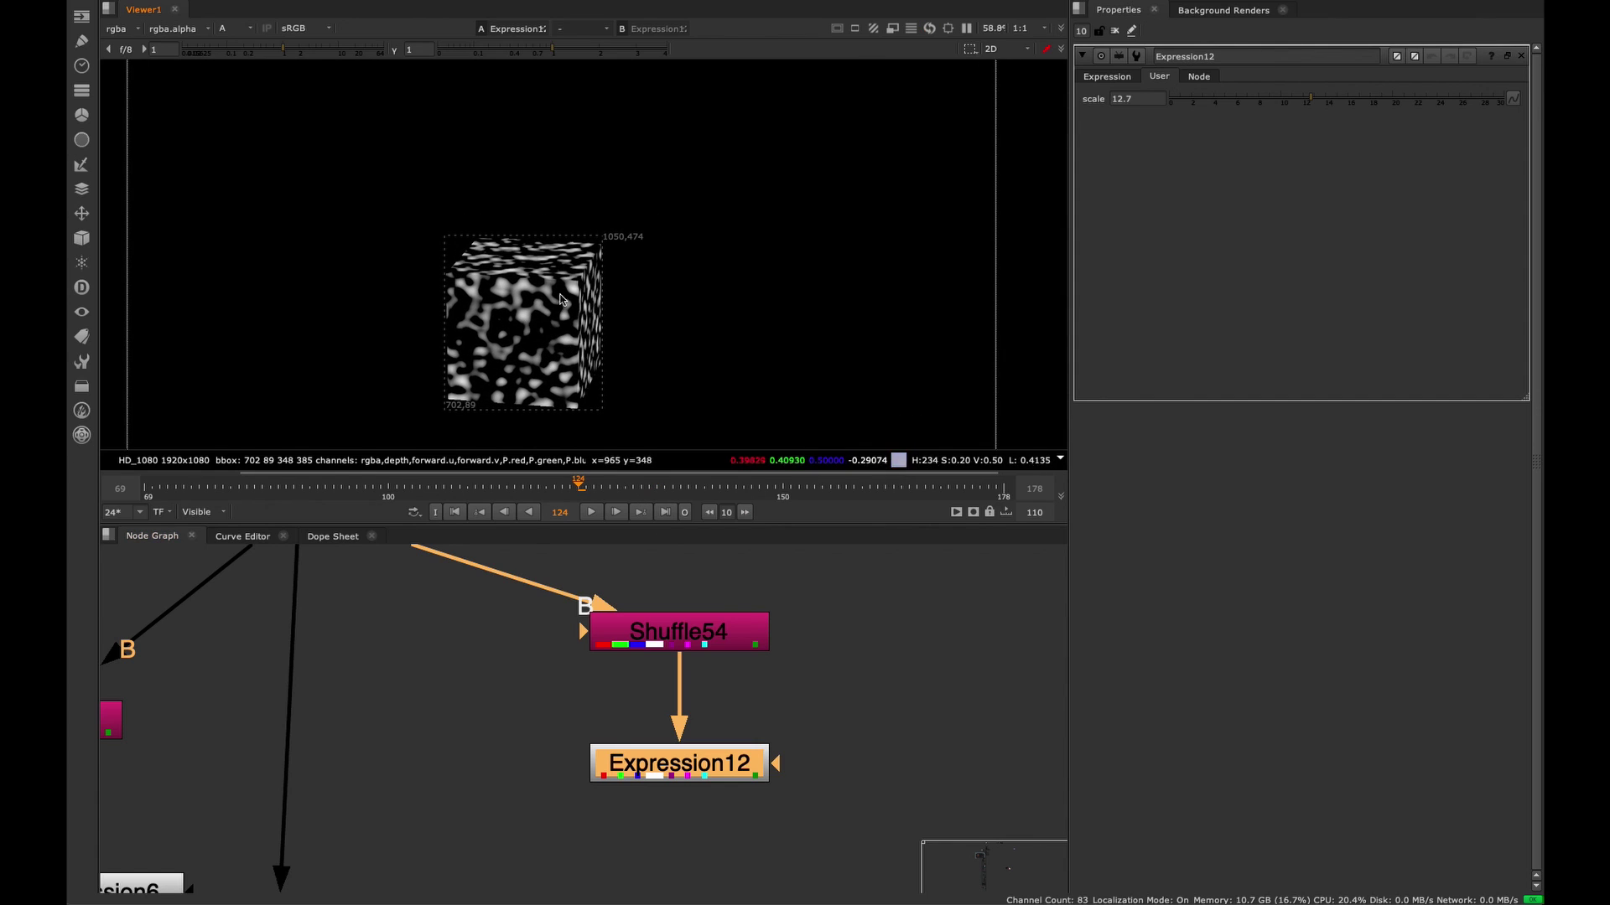
scroll(555, 343, up, 3)
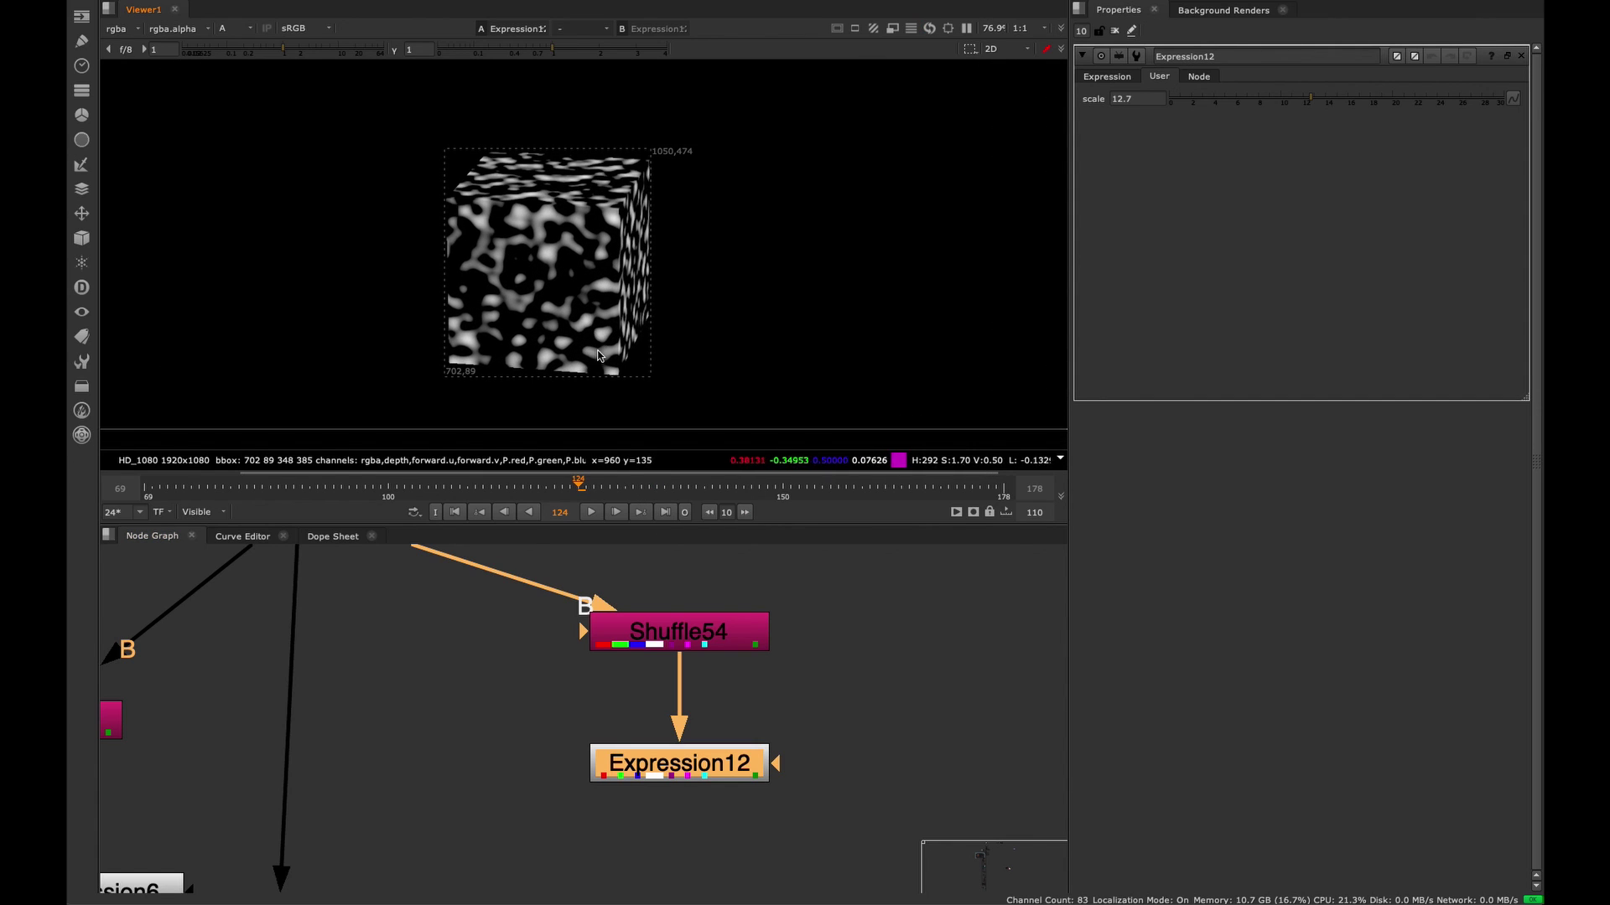
- Add a Roto node and a Merge node, combining the Roto with Expression12 using the mask operation
middle_drag(514, 654, 585, 615)
click(455, 652)
key(o)
key(m)
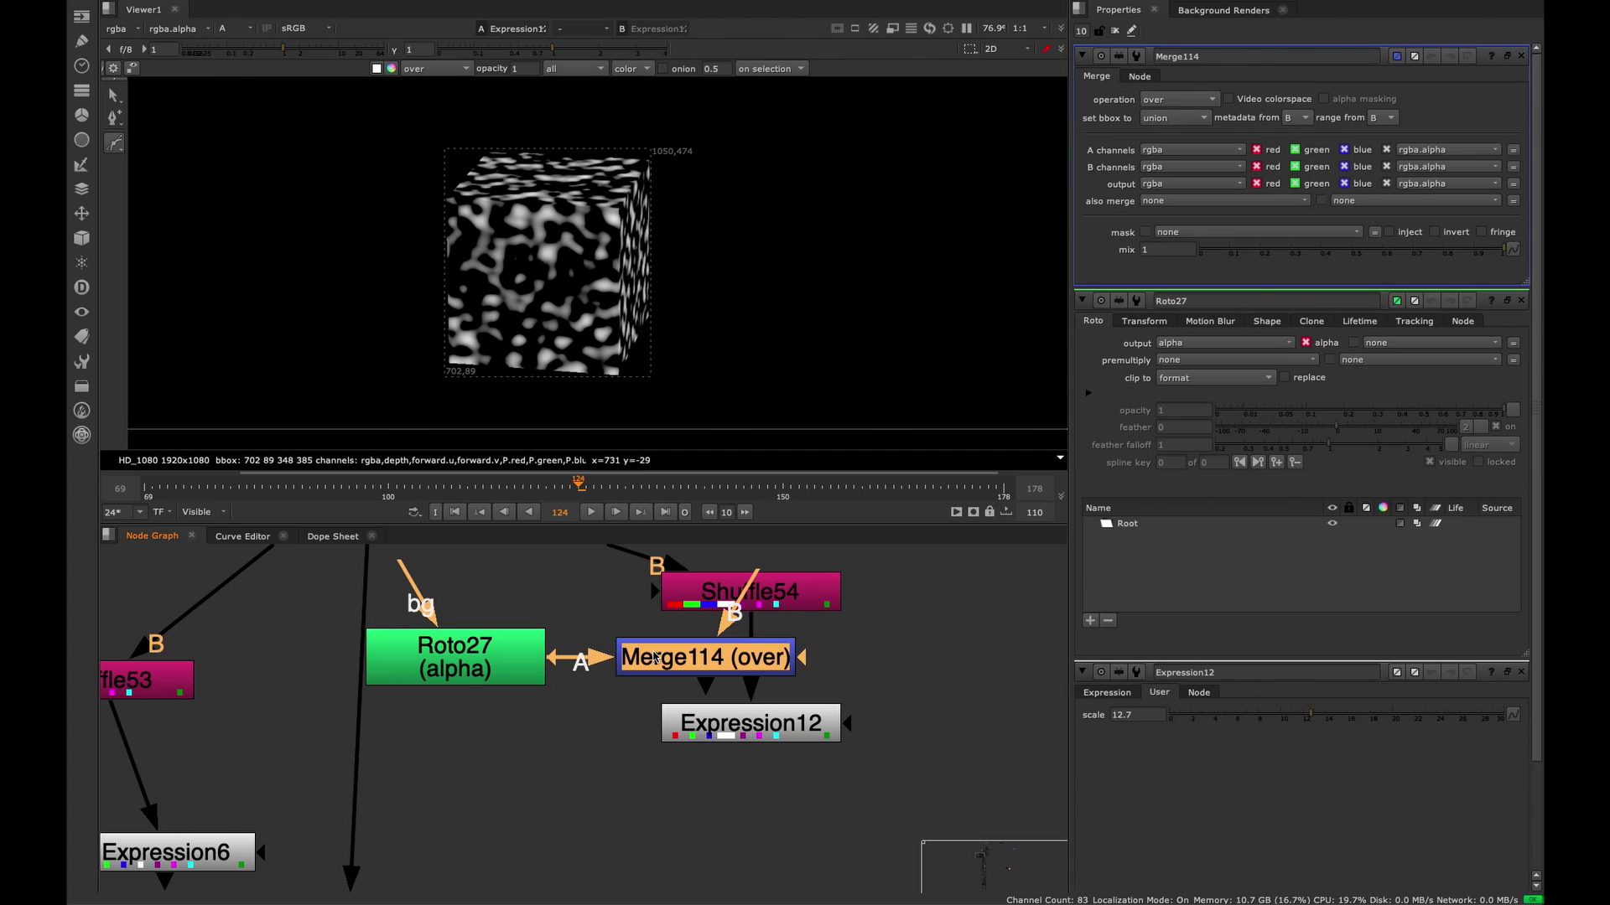
drag(700, 645, 529, 821)
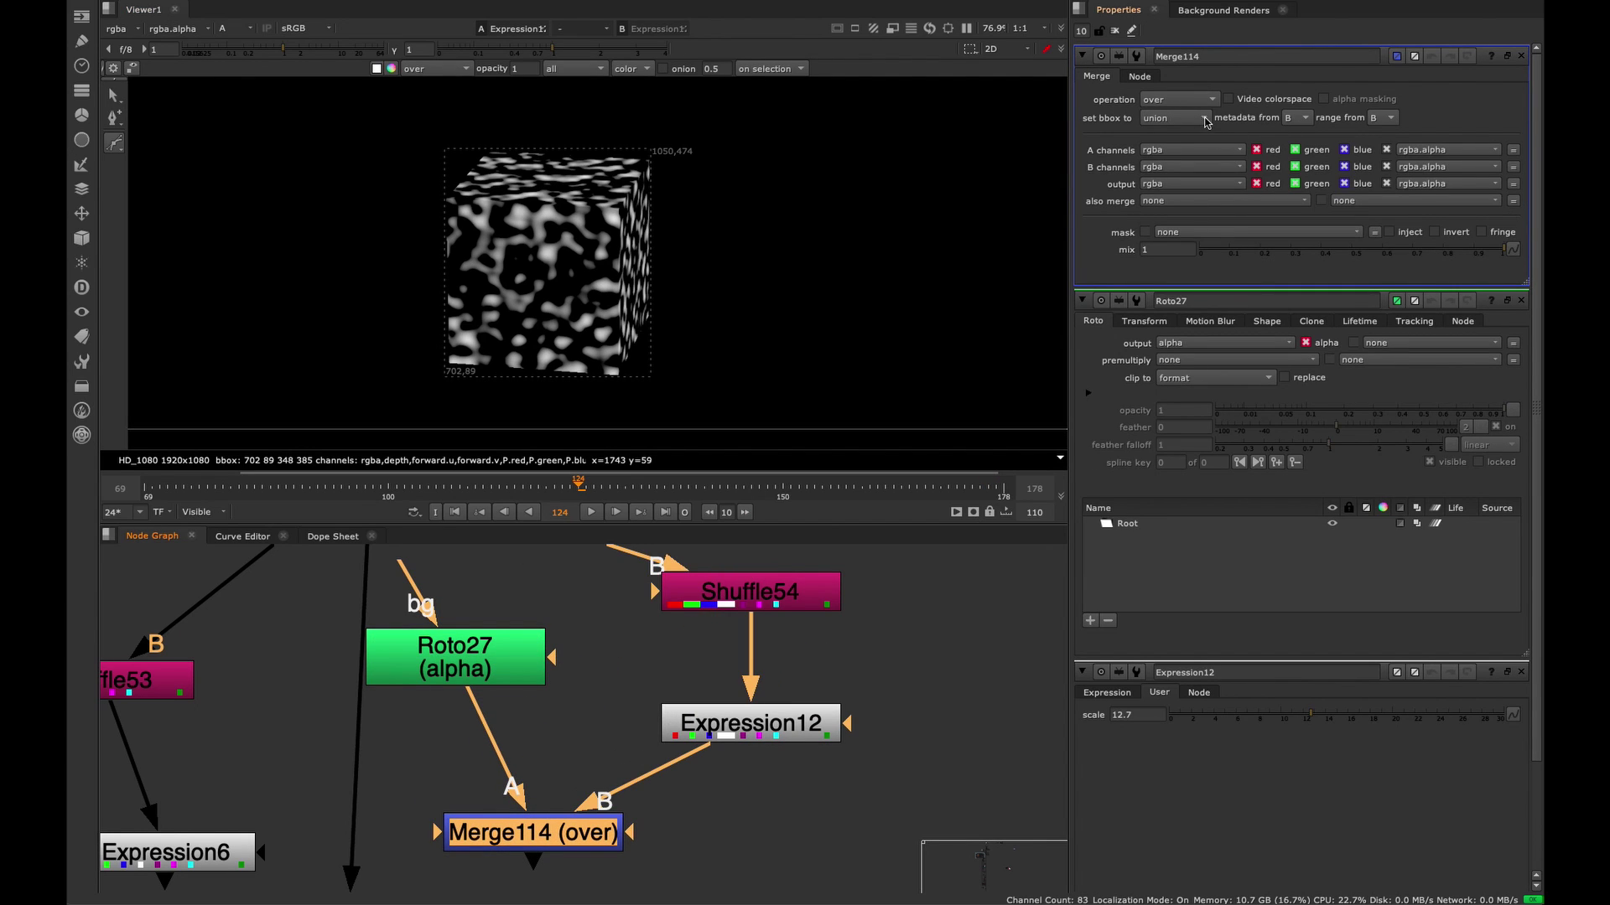
click(1177, 99)
click(1174, 237)
- Draw a closed Bezier shape around the lower part of the cube in the Roto node and view the Merge output
click(428, 650)
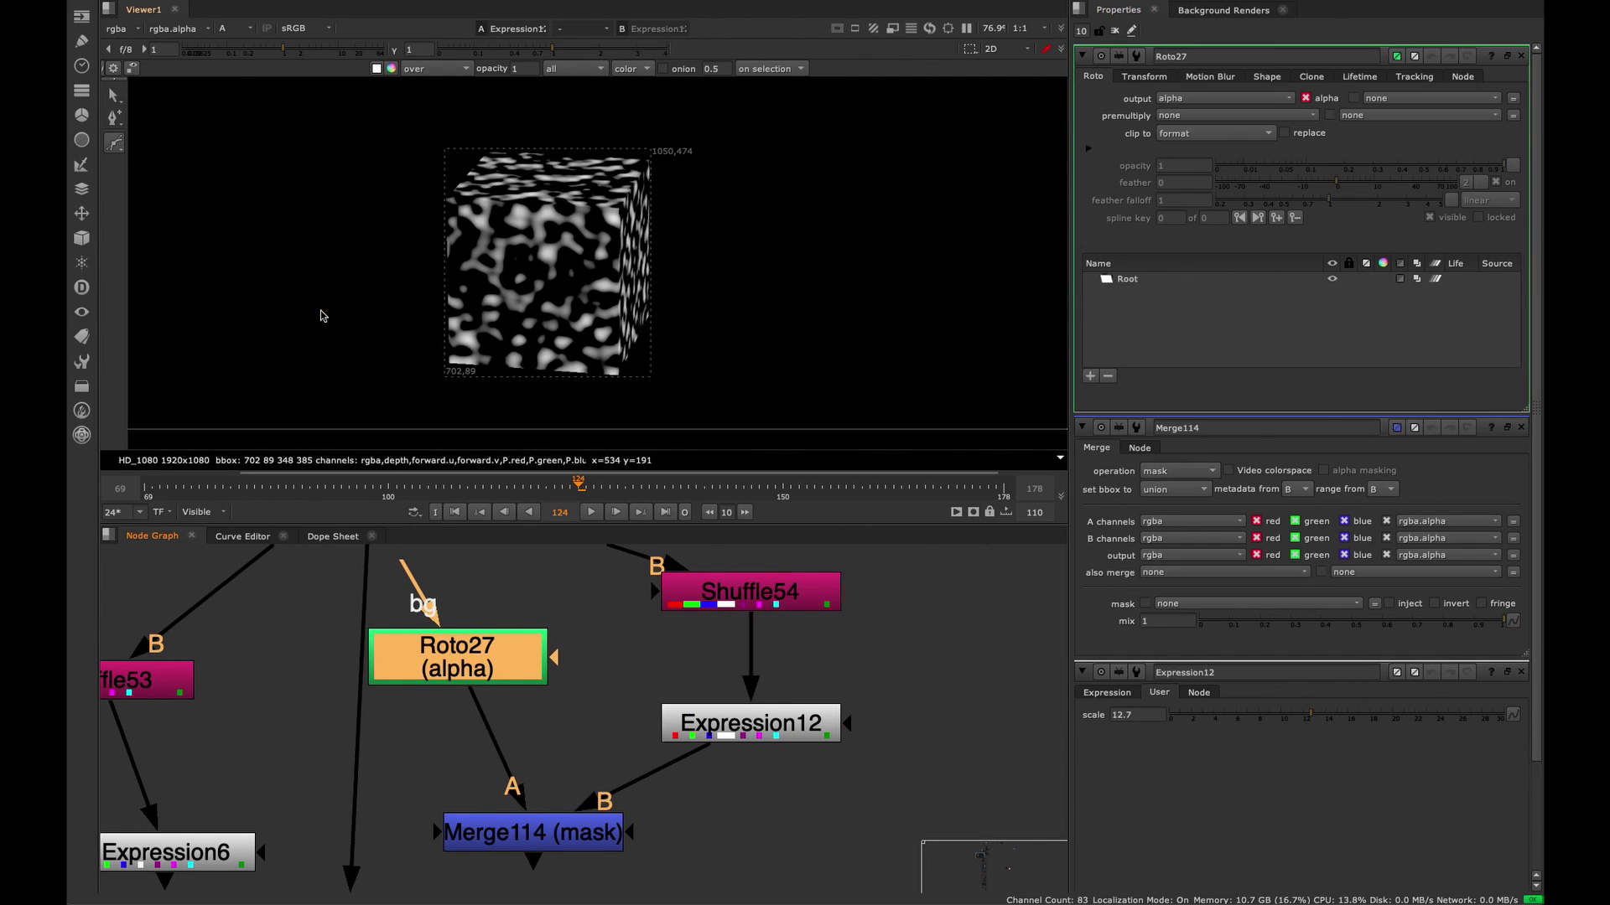
drag(345, 316, 377, 299)
drag(549, 272, 579, 273)
click(763, 298)
click(853, 326)
drag(750, 408, 728, 408)
middle_drag(506, 391, 578, 366)
drag(467, 407, 409, 405)
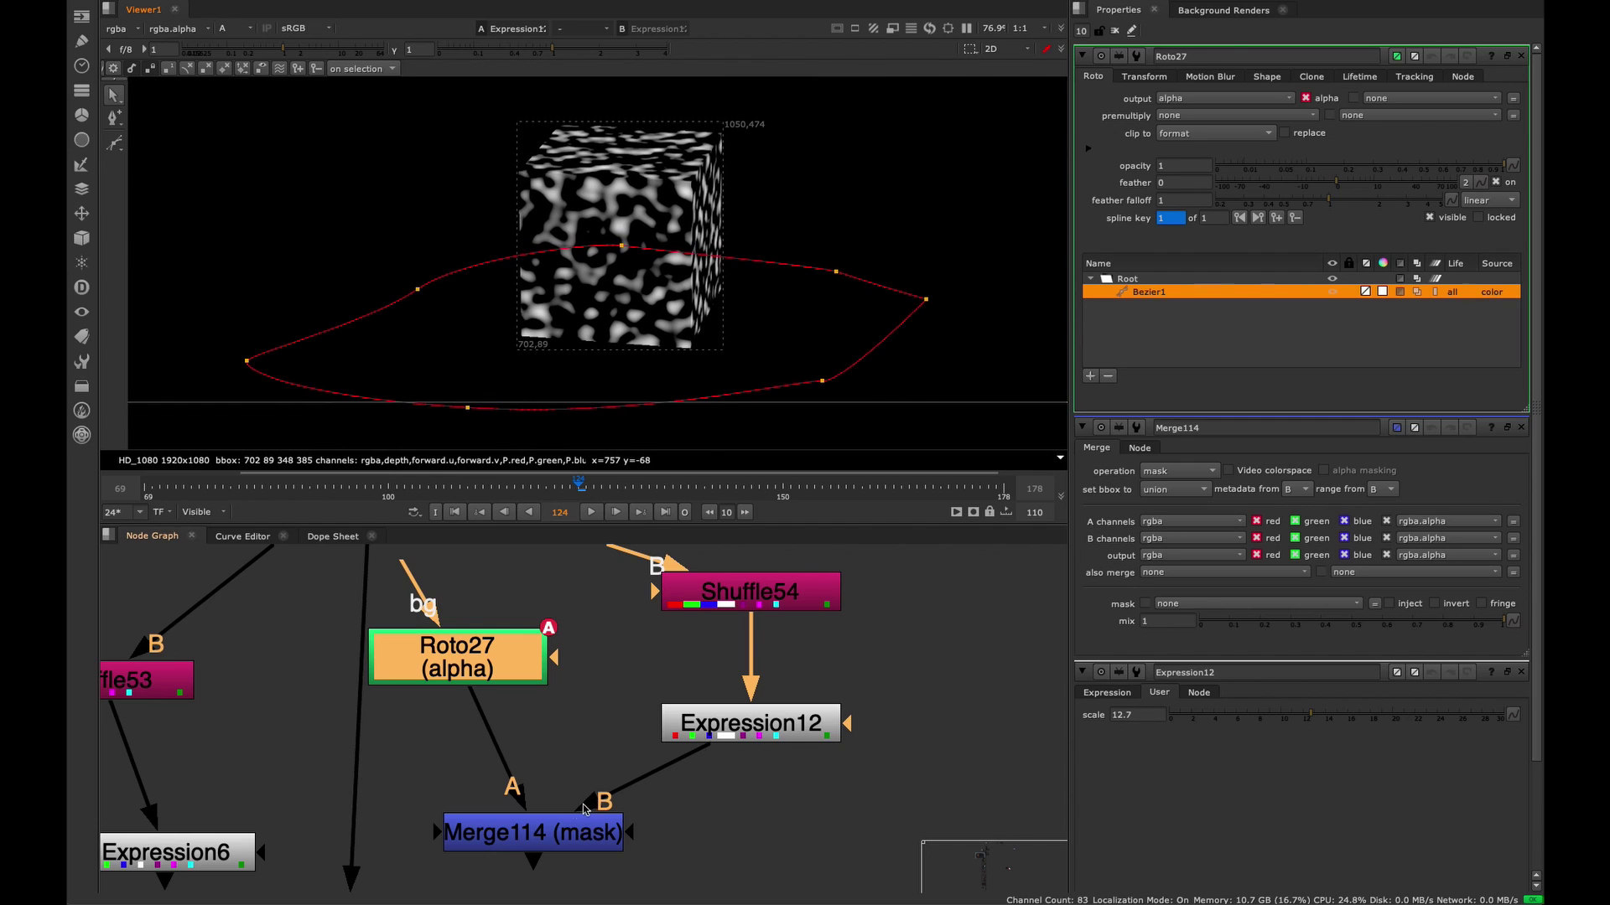
drag(579, 824, 571, 837)
key(1)
- Delete the Bezier shape together with the Roto and Merge nodes
drag(975, 196, 232, 427)
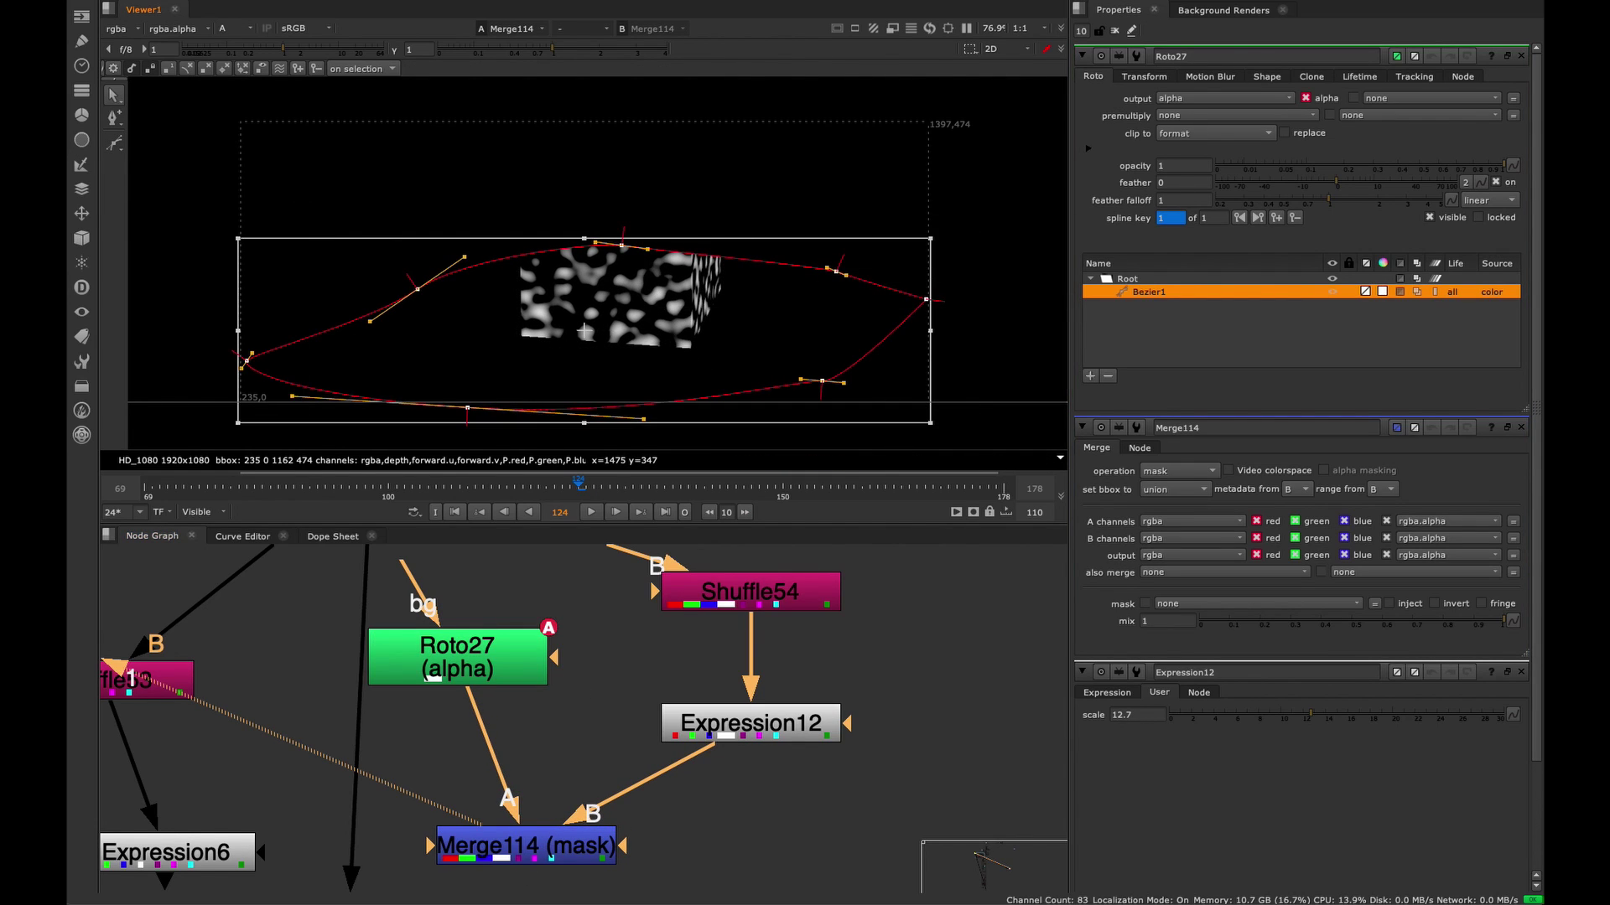
key(Delete)
click(526, 678)
key(Delete)
click(564, 836)
key(Delete)
drag(788, 713, 788, 715)
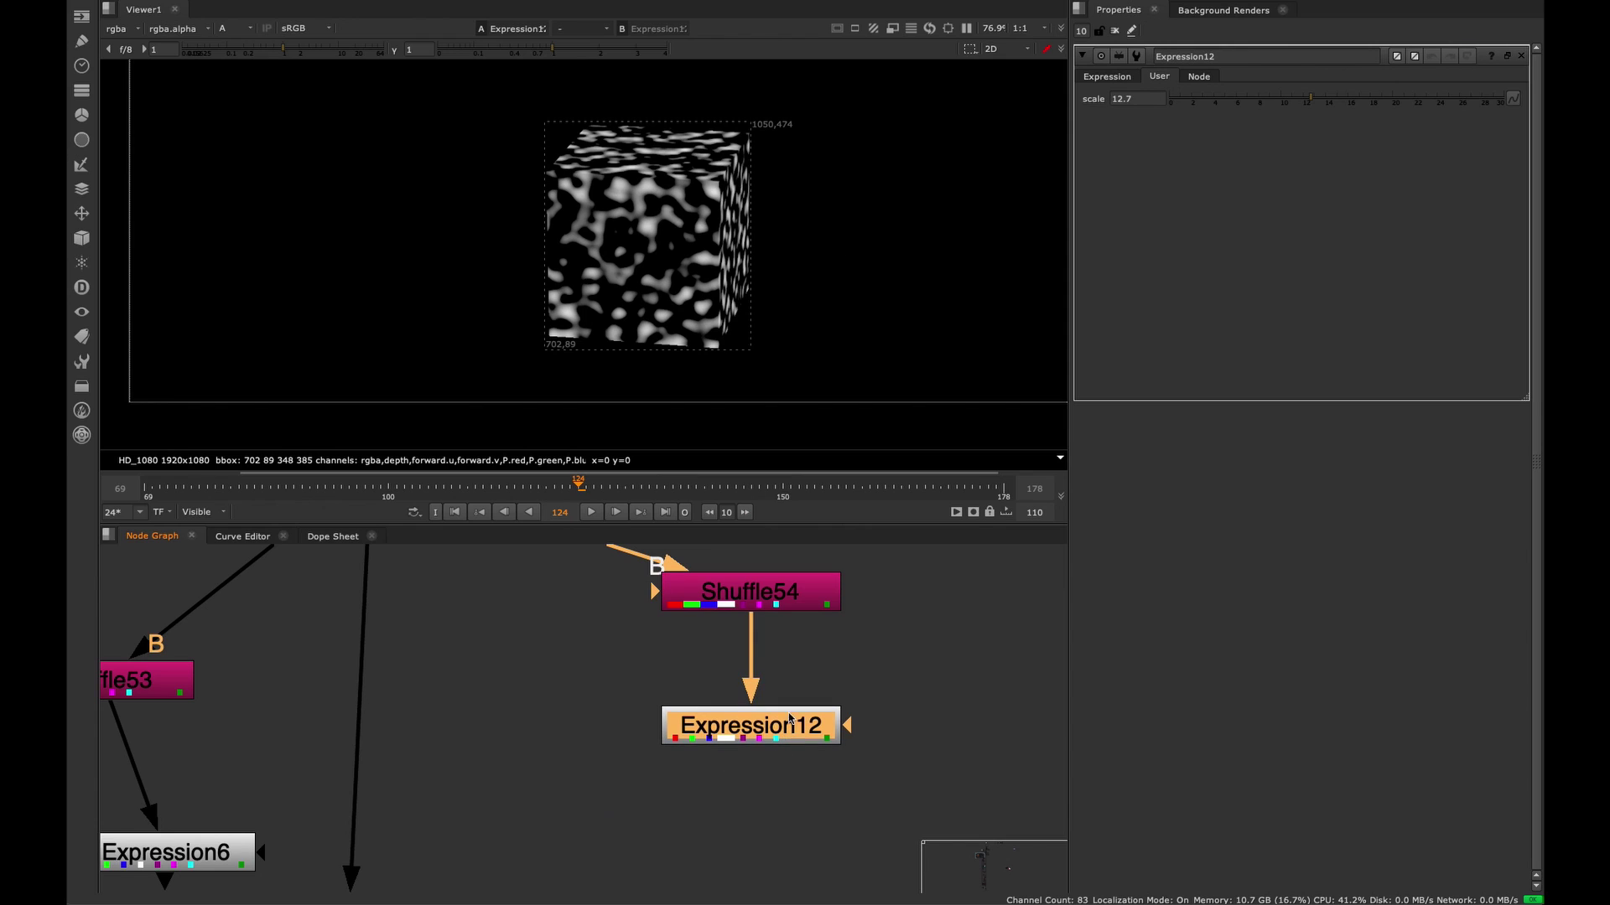
- Make room between Shuffle54 and Expression12 and insert a Grade node on the connection
click(775, 666)
middle_drag(651, 253, 580, 297)
drag(774, 728, 776, 825)
middle_drag(823, 632, 630, 674)
drag(737, 724, 628, 783)
key(g)
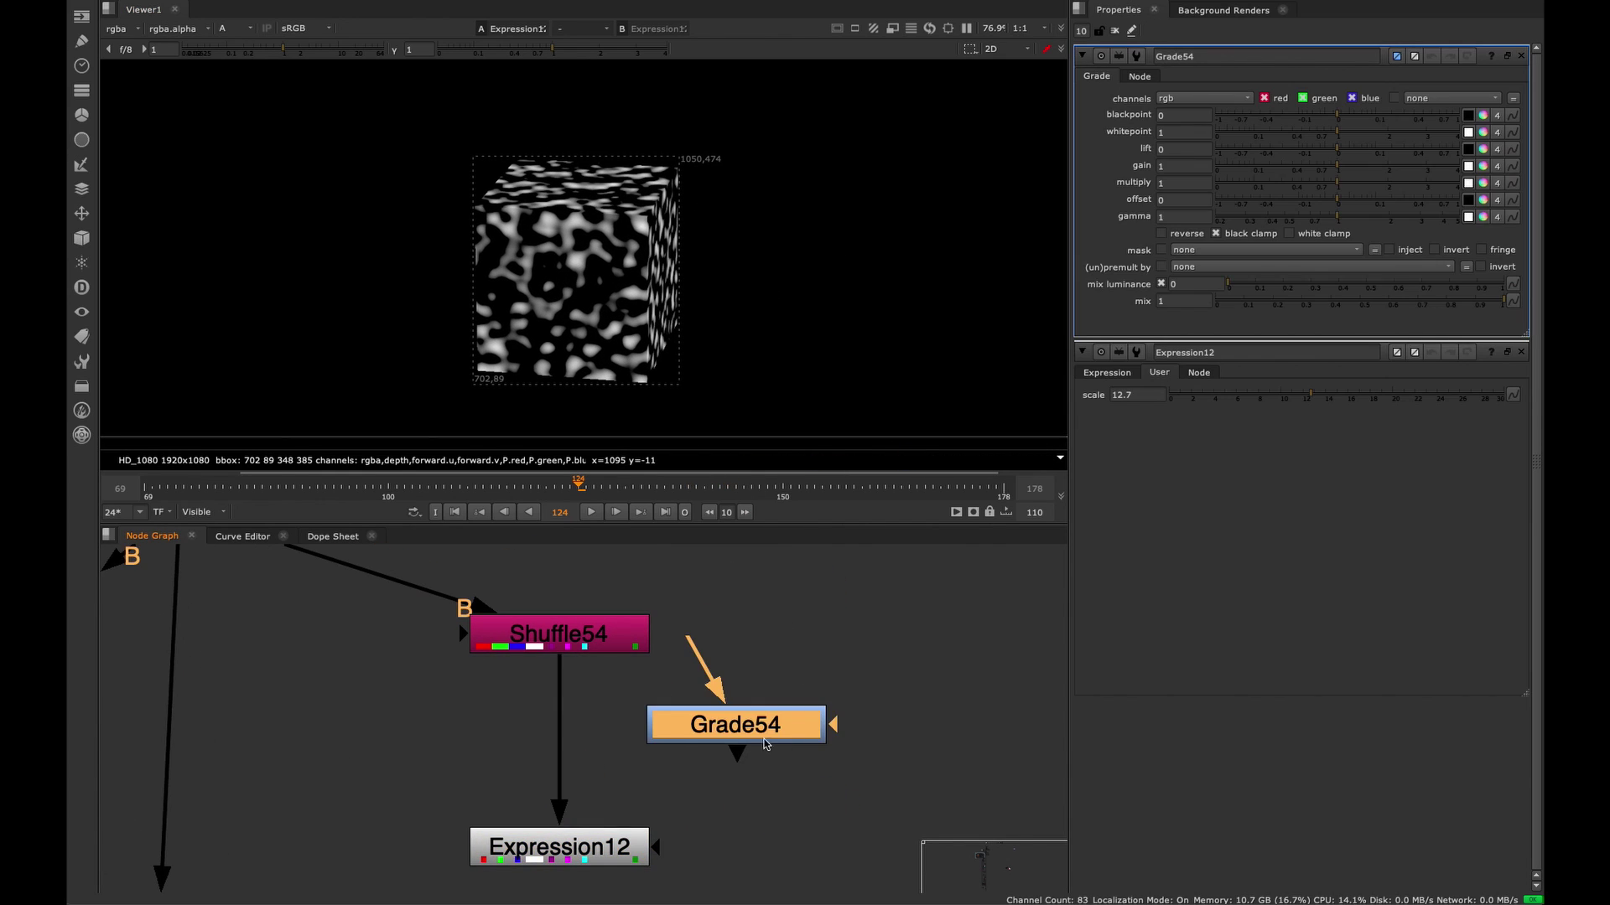
drag(764, 743, 636, 751)
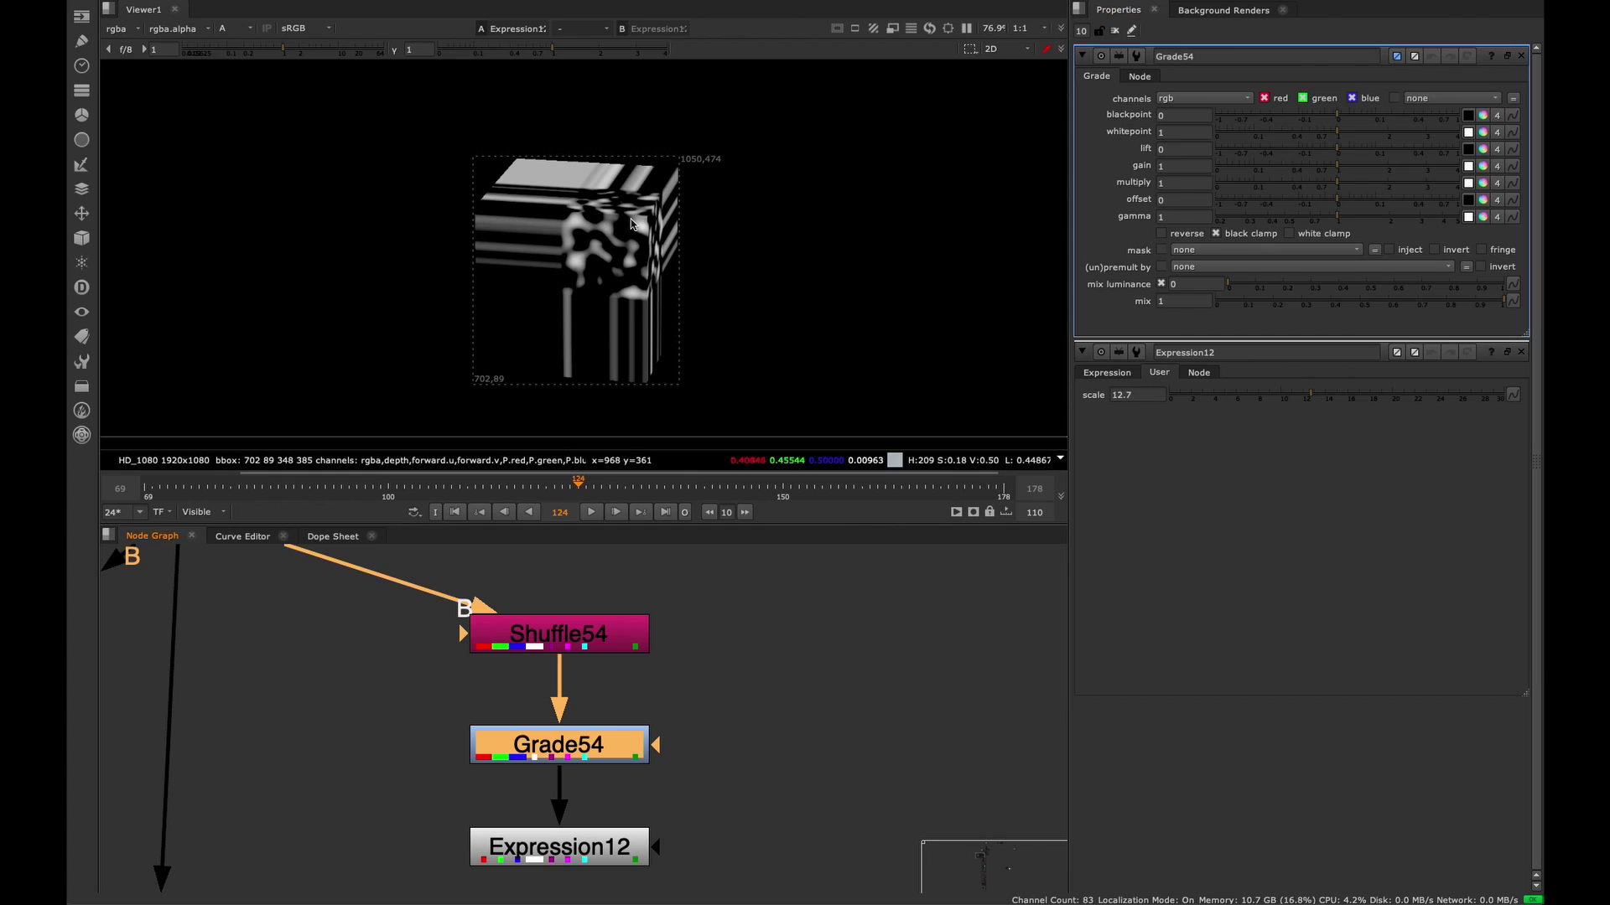
- Toggle the Grade node off and on to compare the noise, leaving it disabled
key(d)
key(d)
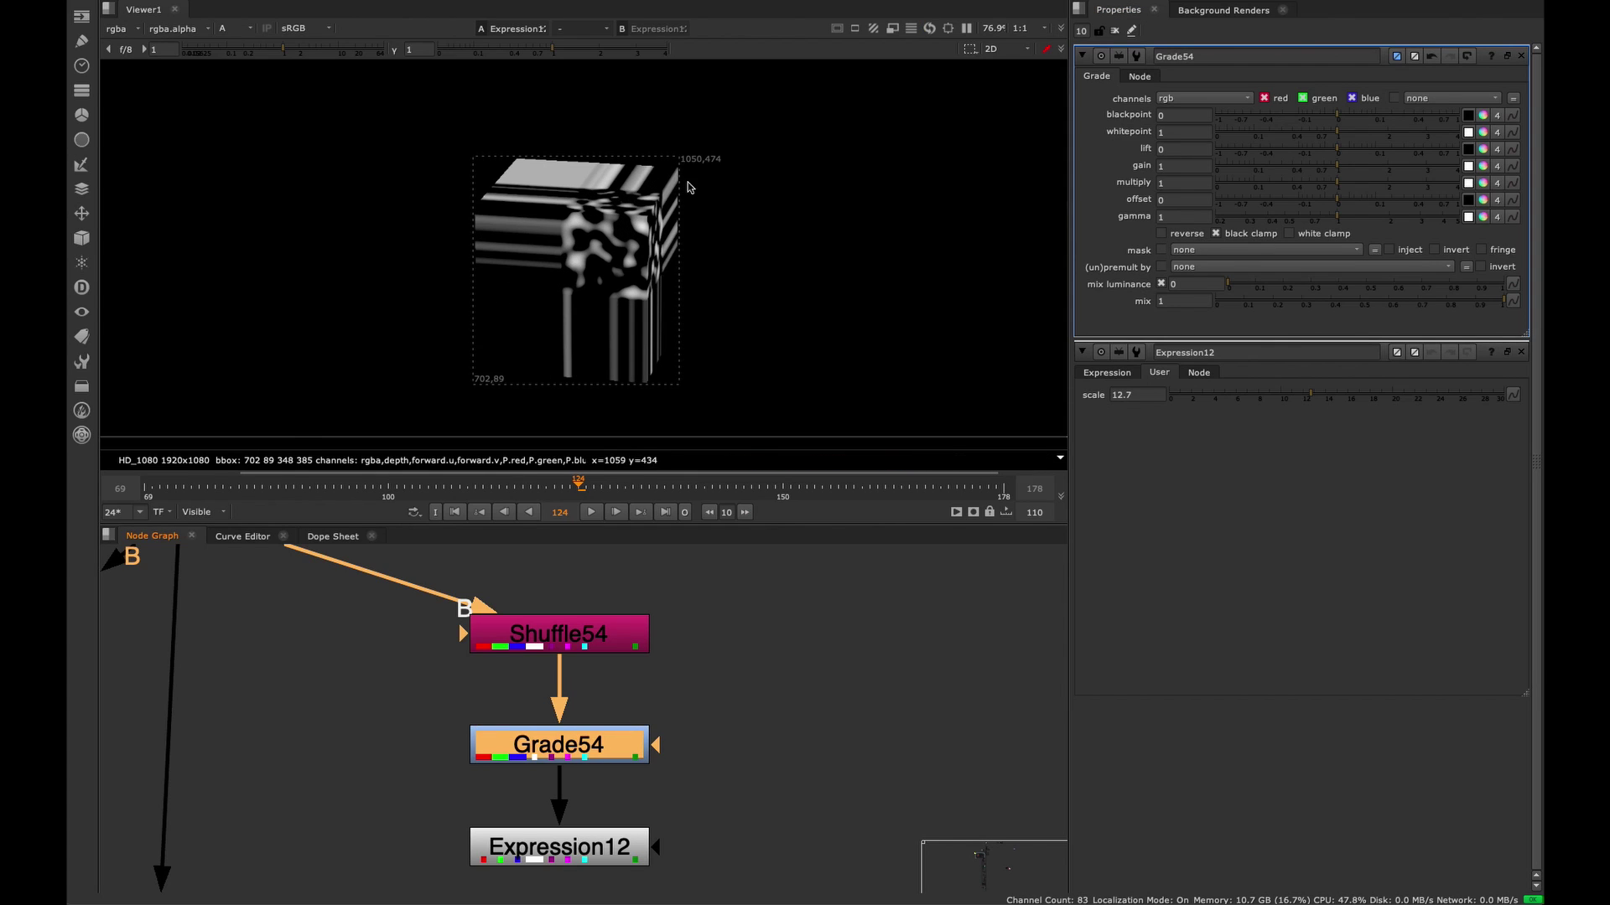
key(d)
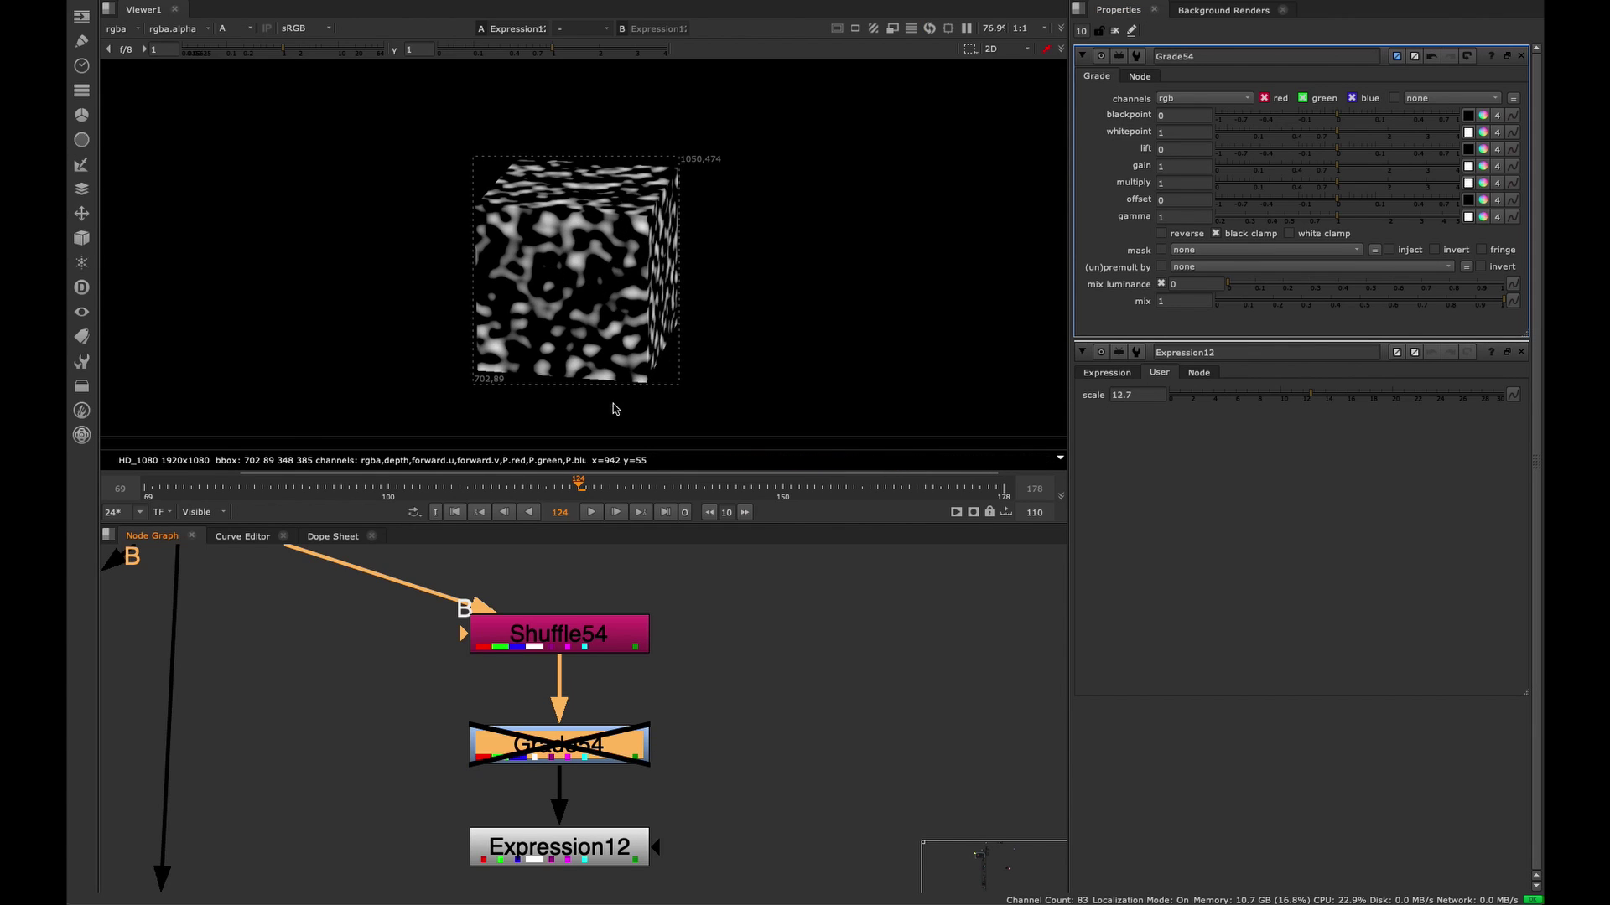
- View Shuffle54's position pass and compare its red channel with the full colour output across the cube
click(571, 629)
key(1)
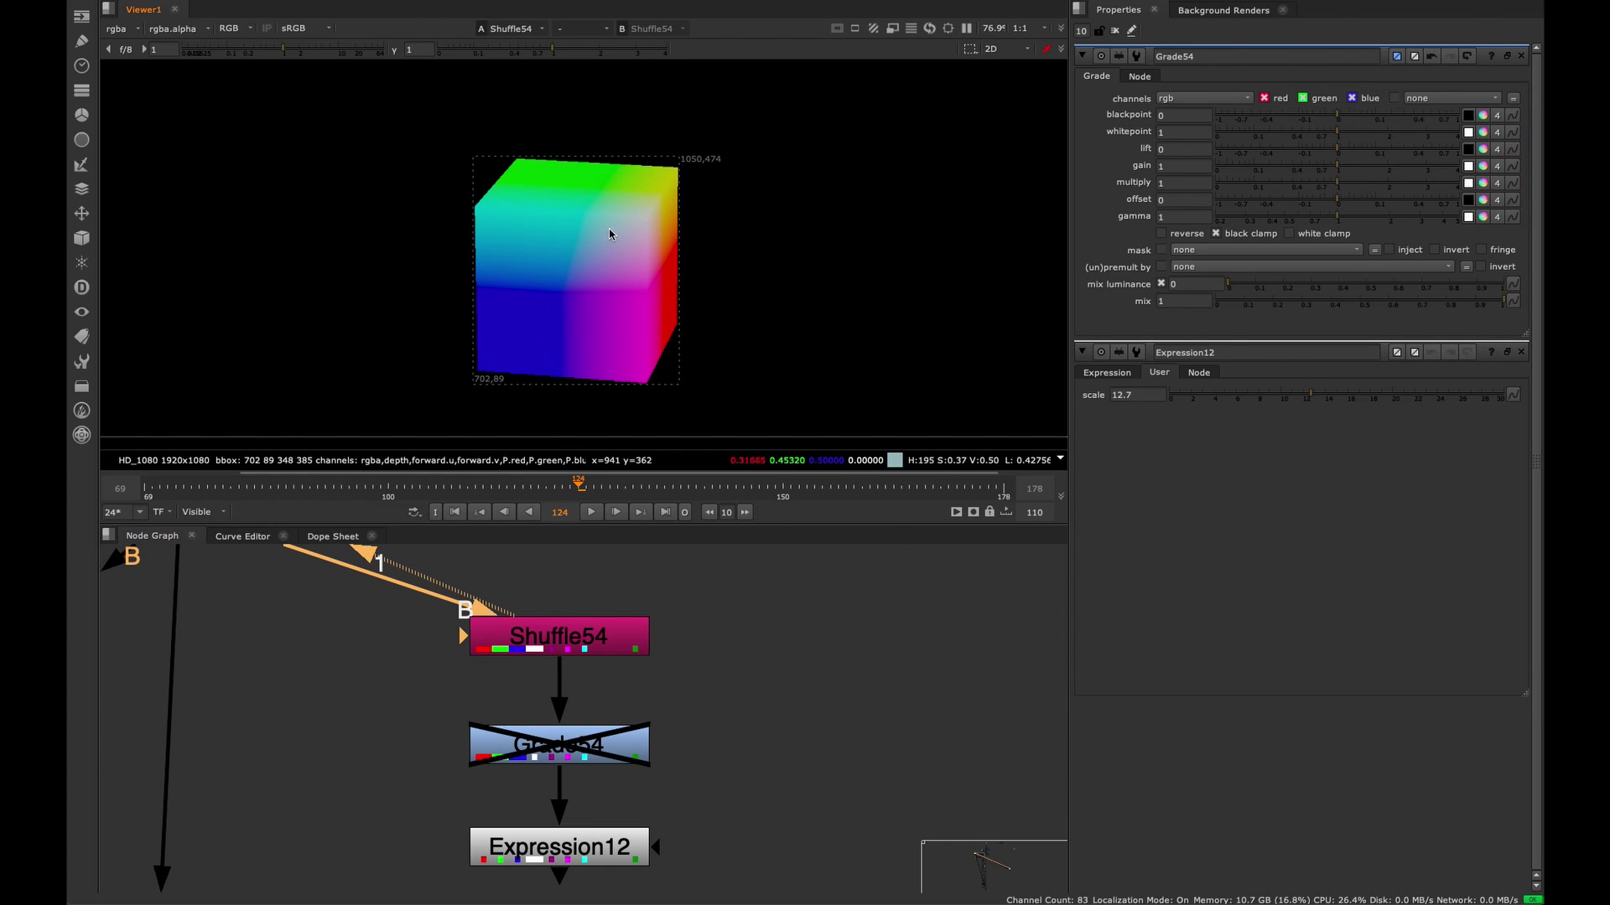
key(r)
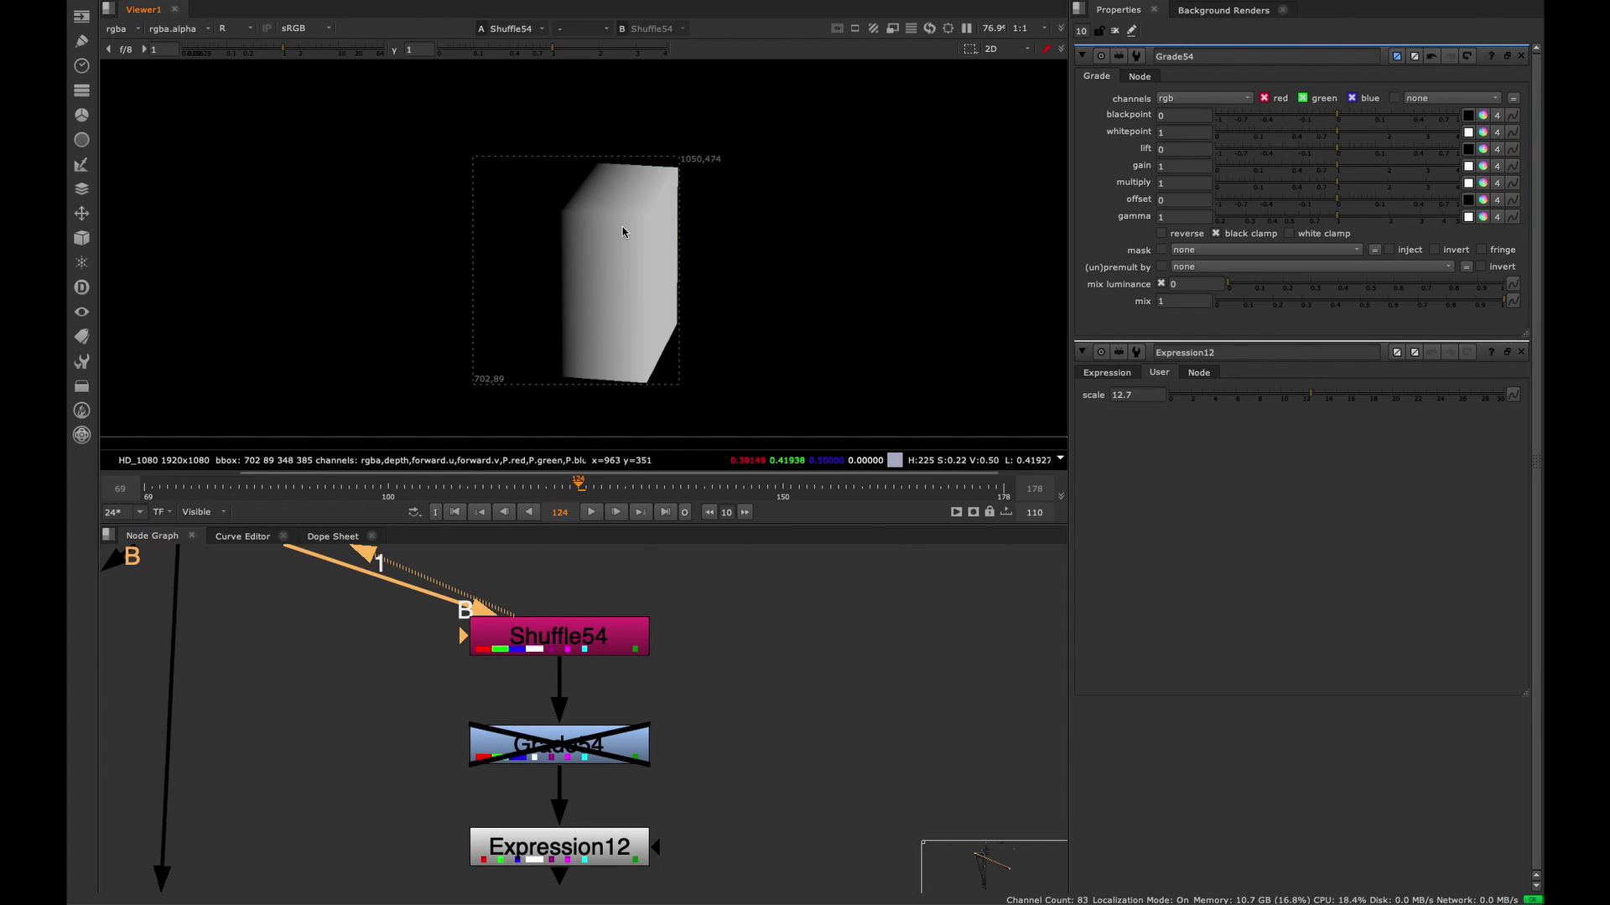
key(r)
key(r)
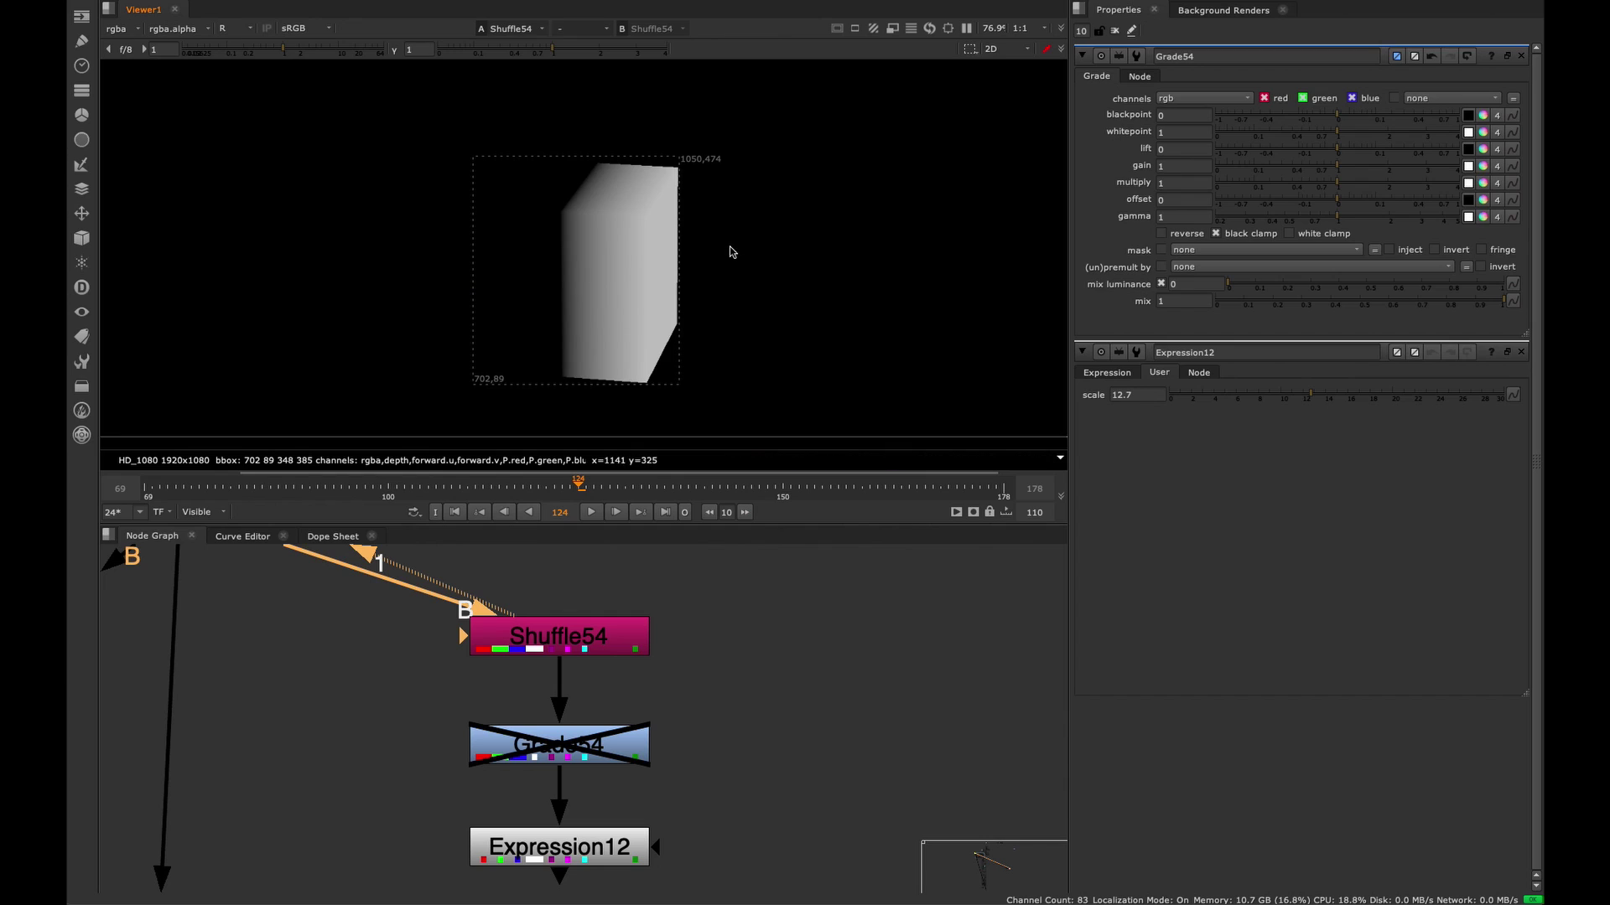
key(r)
key(r)
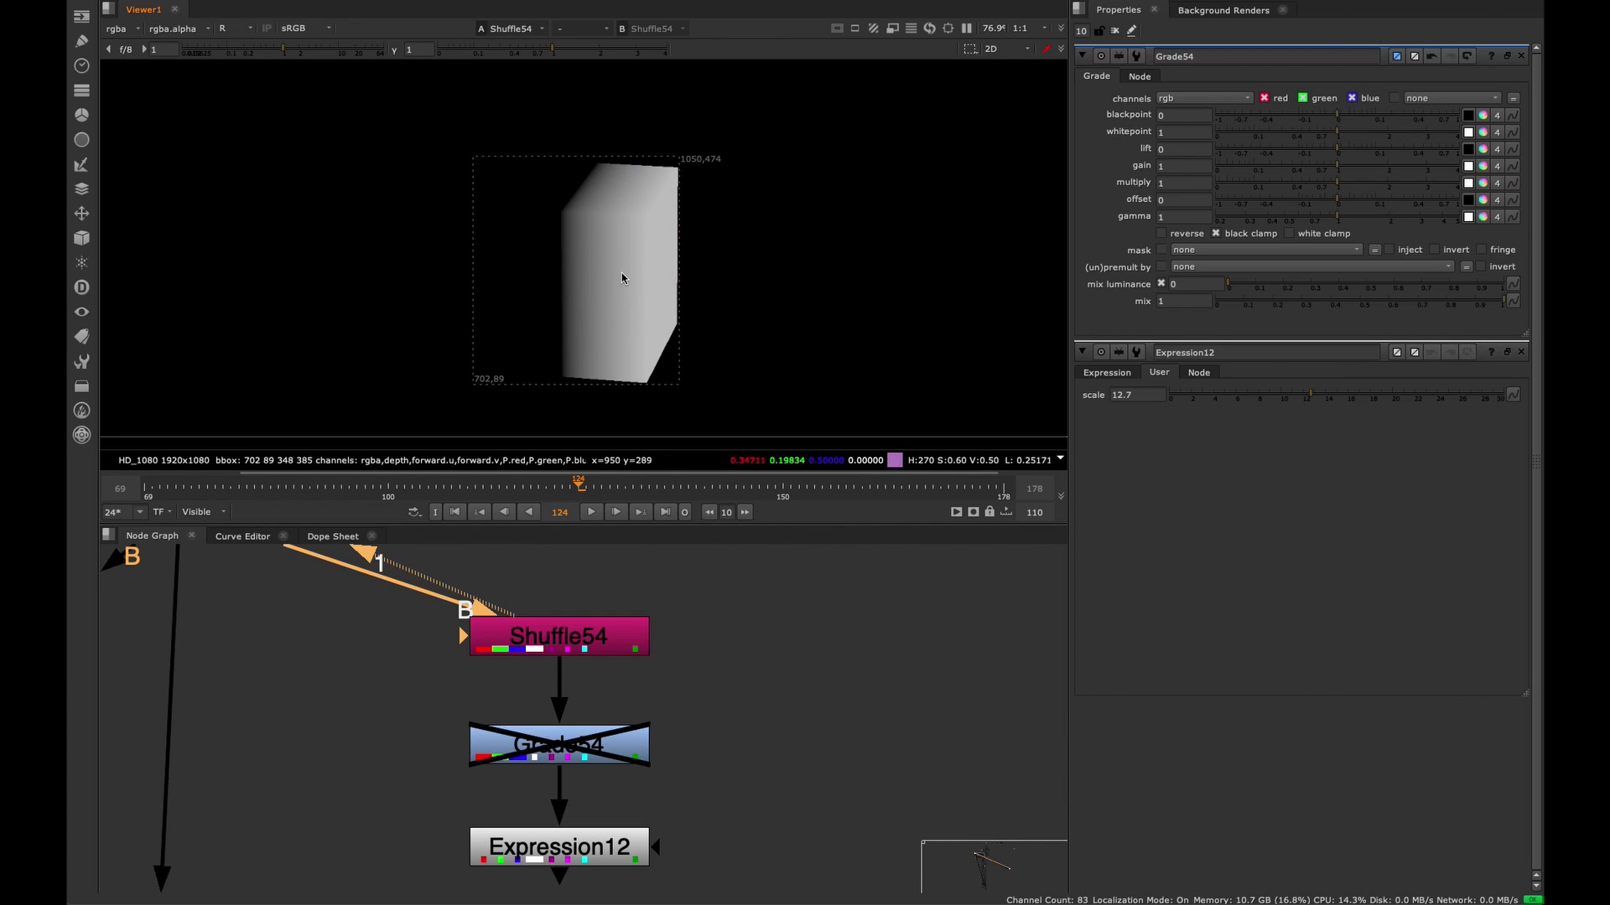
right_click(603, 234)
click(541, 314)
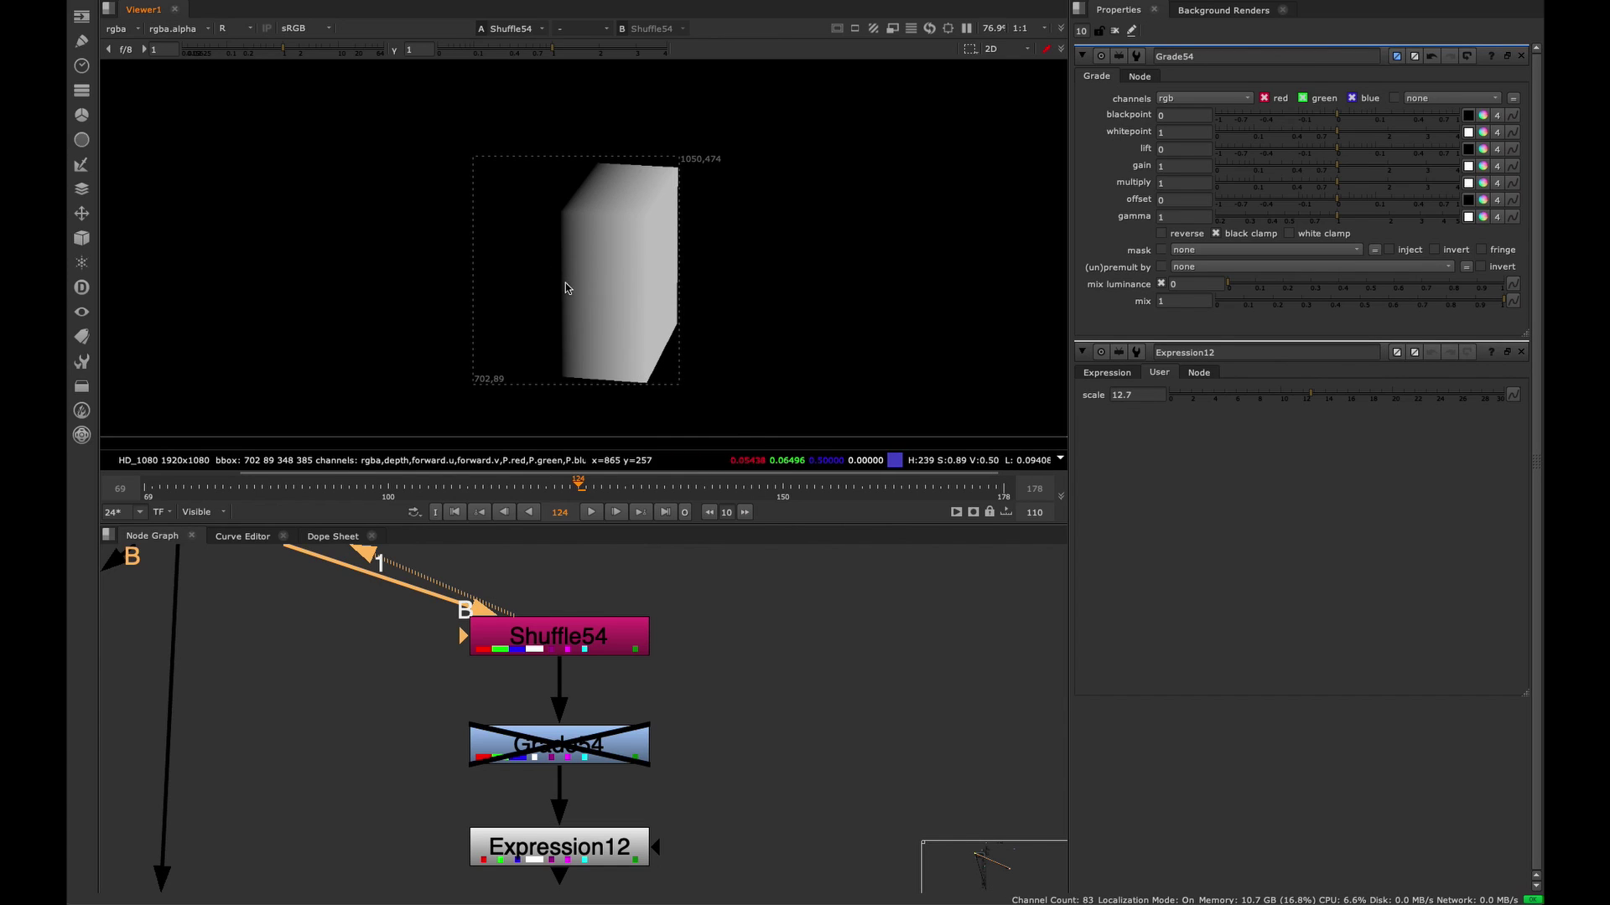
- View Grade54's output, re-enable the node, and check its alpha channel before returning to full colour
drag(523, 745, 519, 743)
key(1)
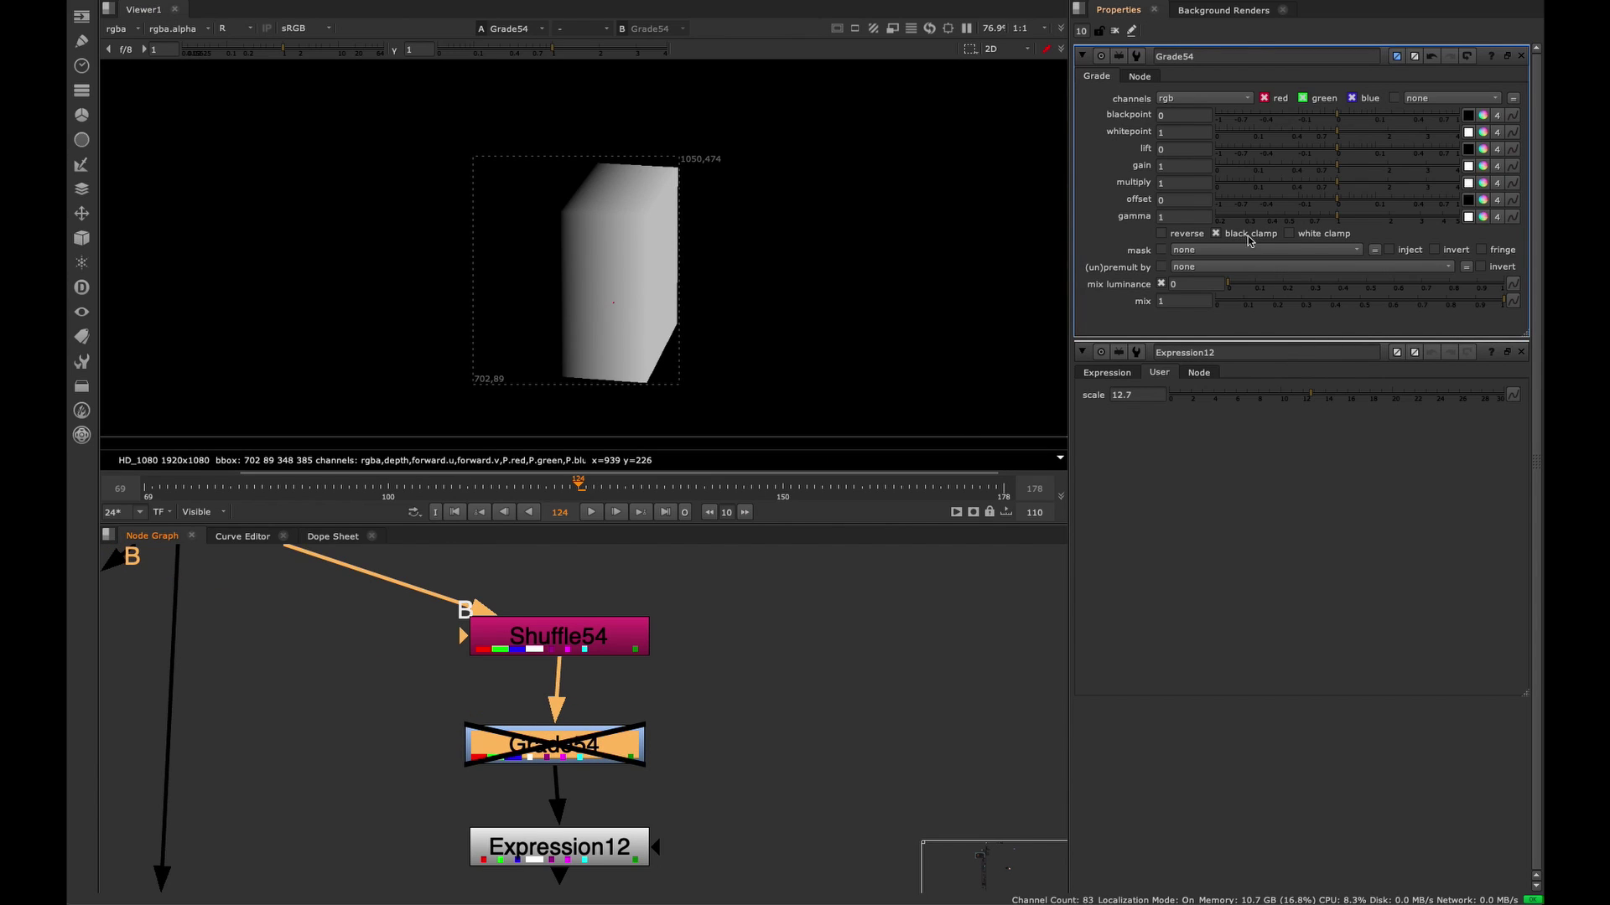
key(d)
key(a)
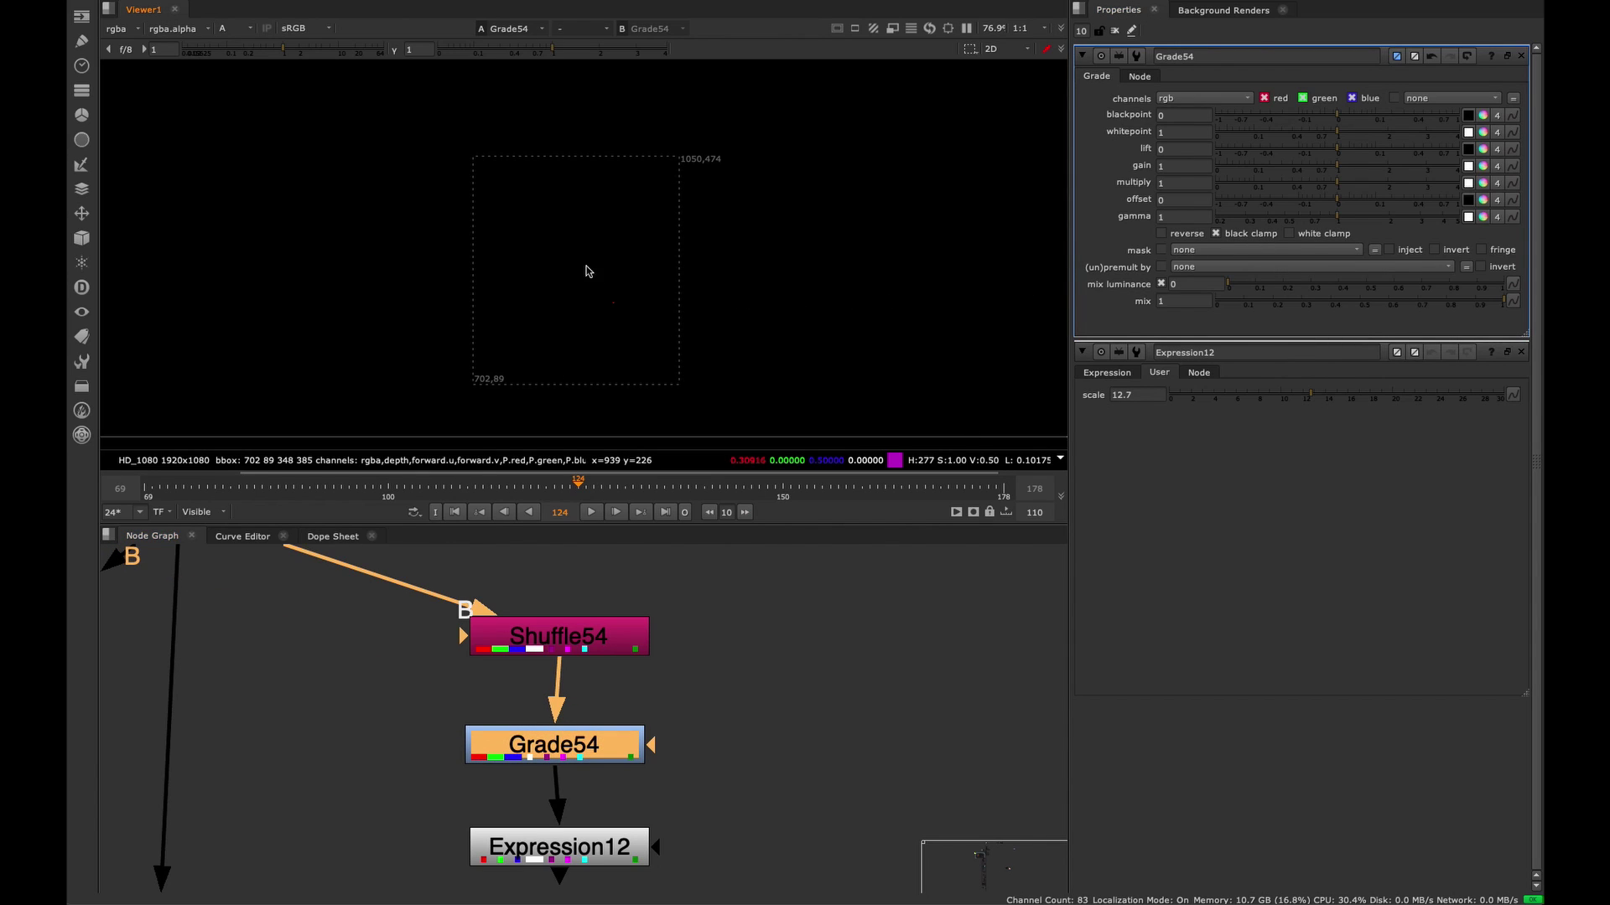
key(a)
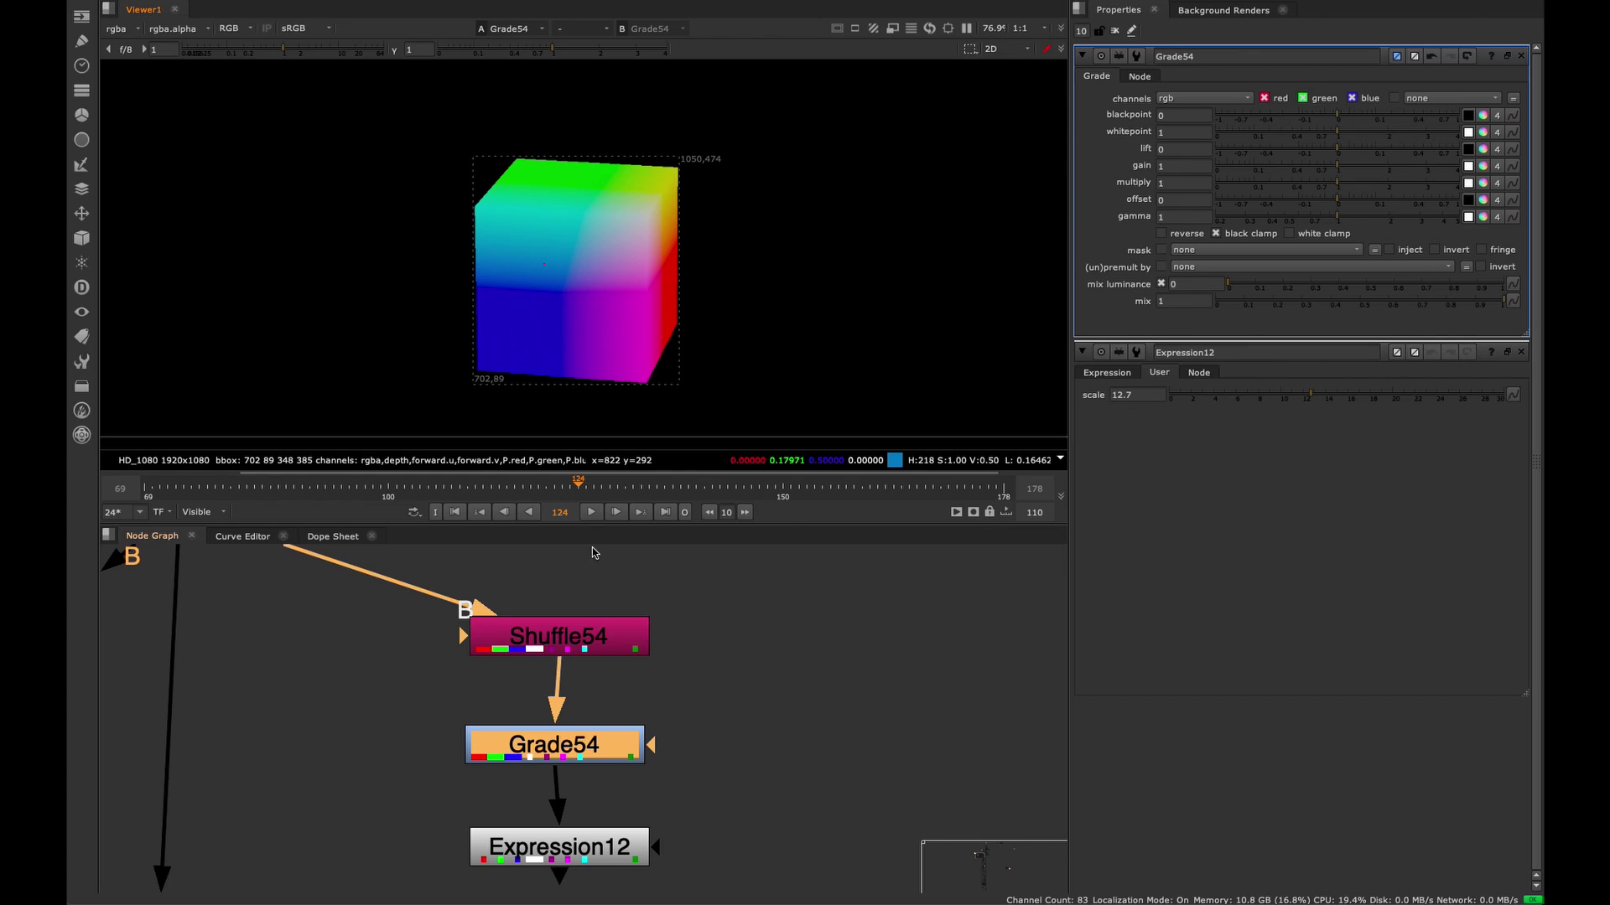
- View Expression12's alpha channel and turn off black clamp in Grade54
click(622, 842)
key(1)
key(a)
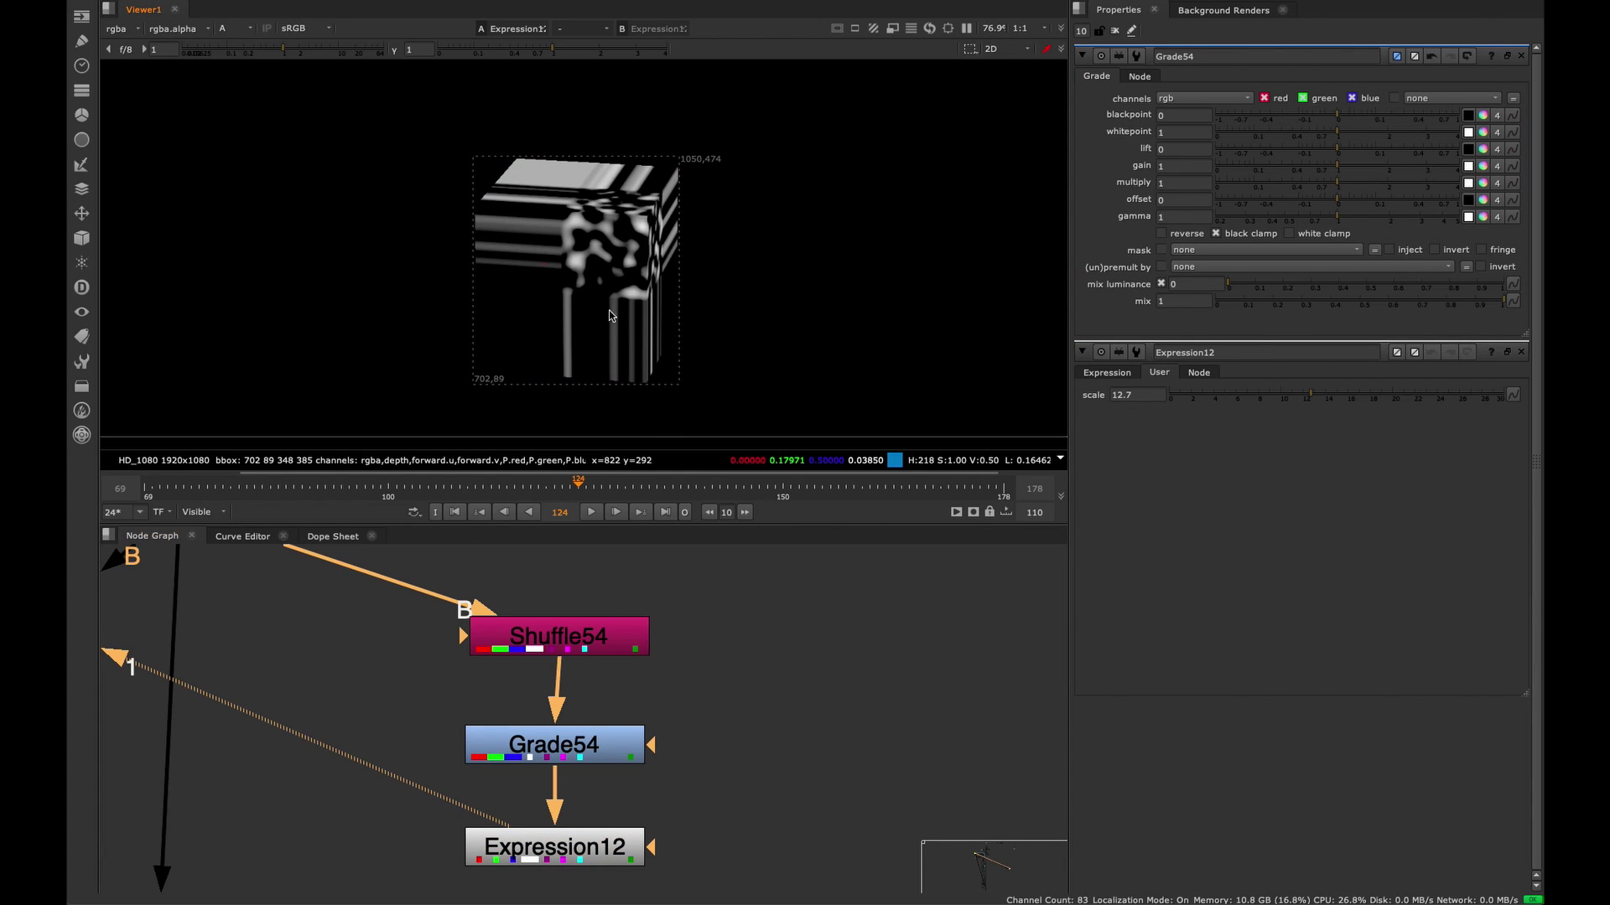
click(561, 741)
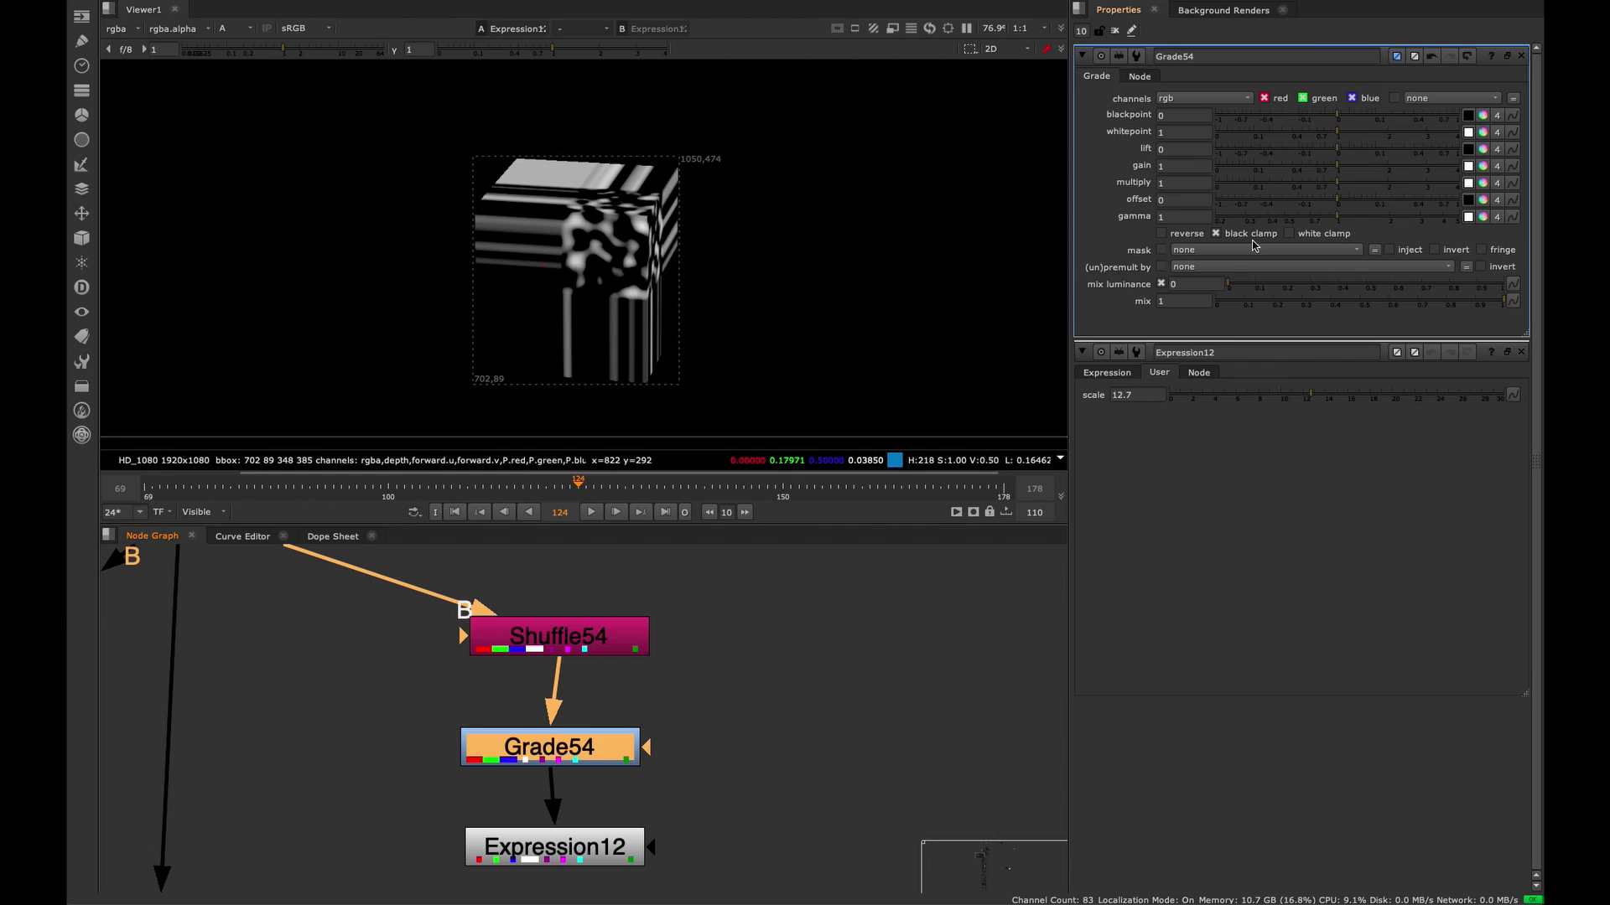
click(1226, 237)
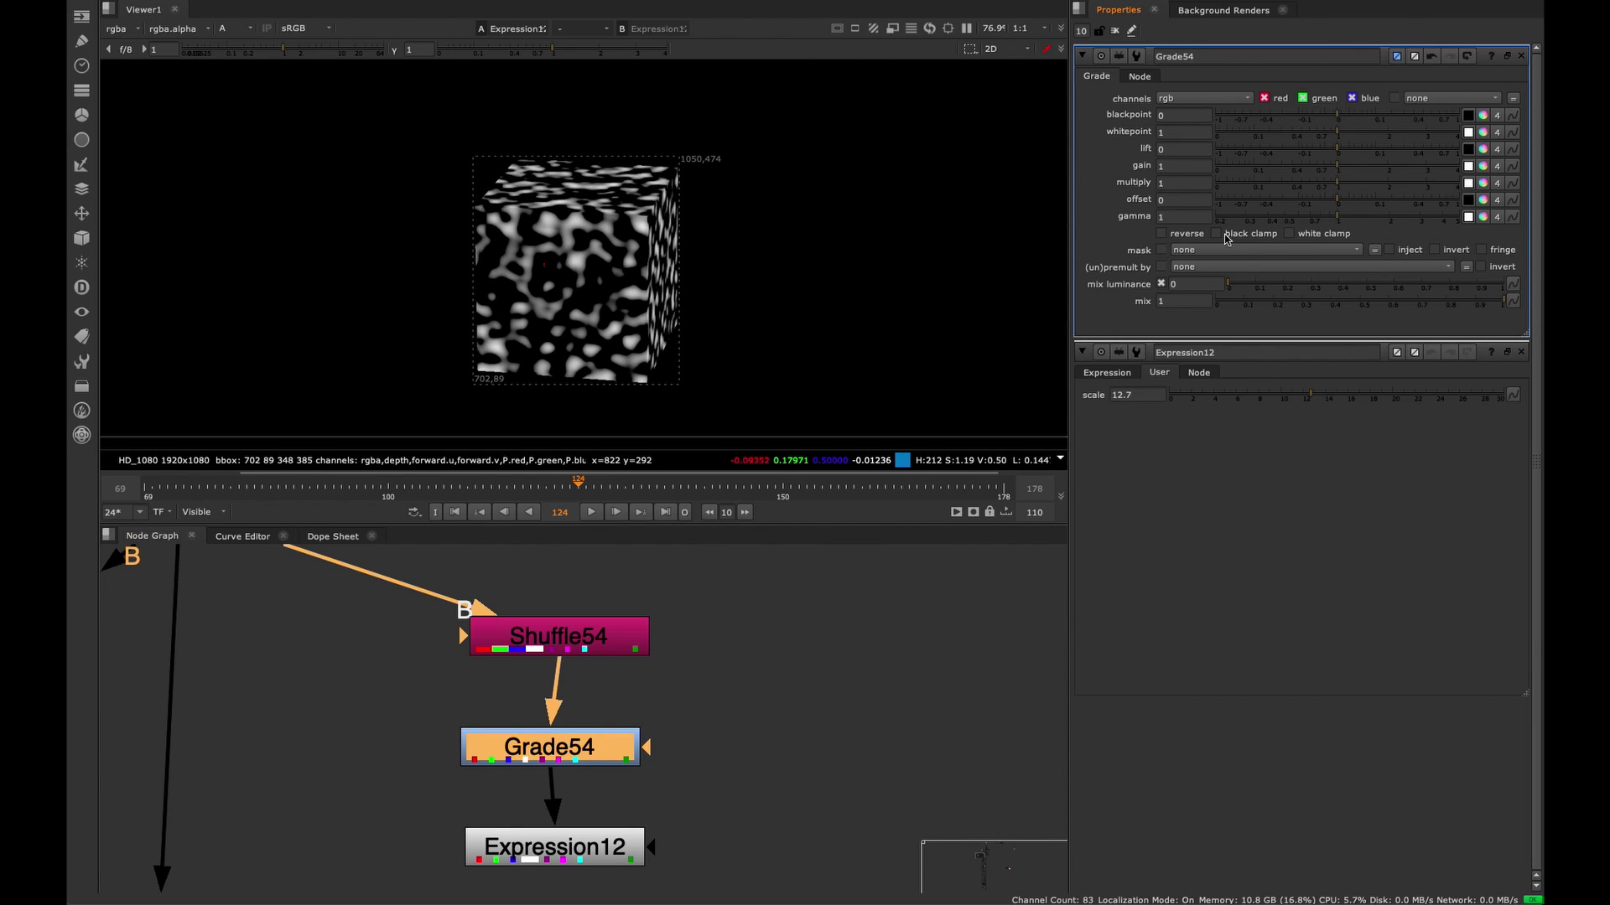
scroll(620, 255, up, 3)
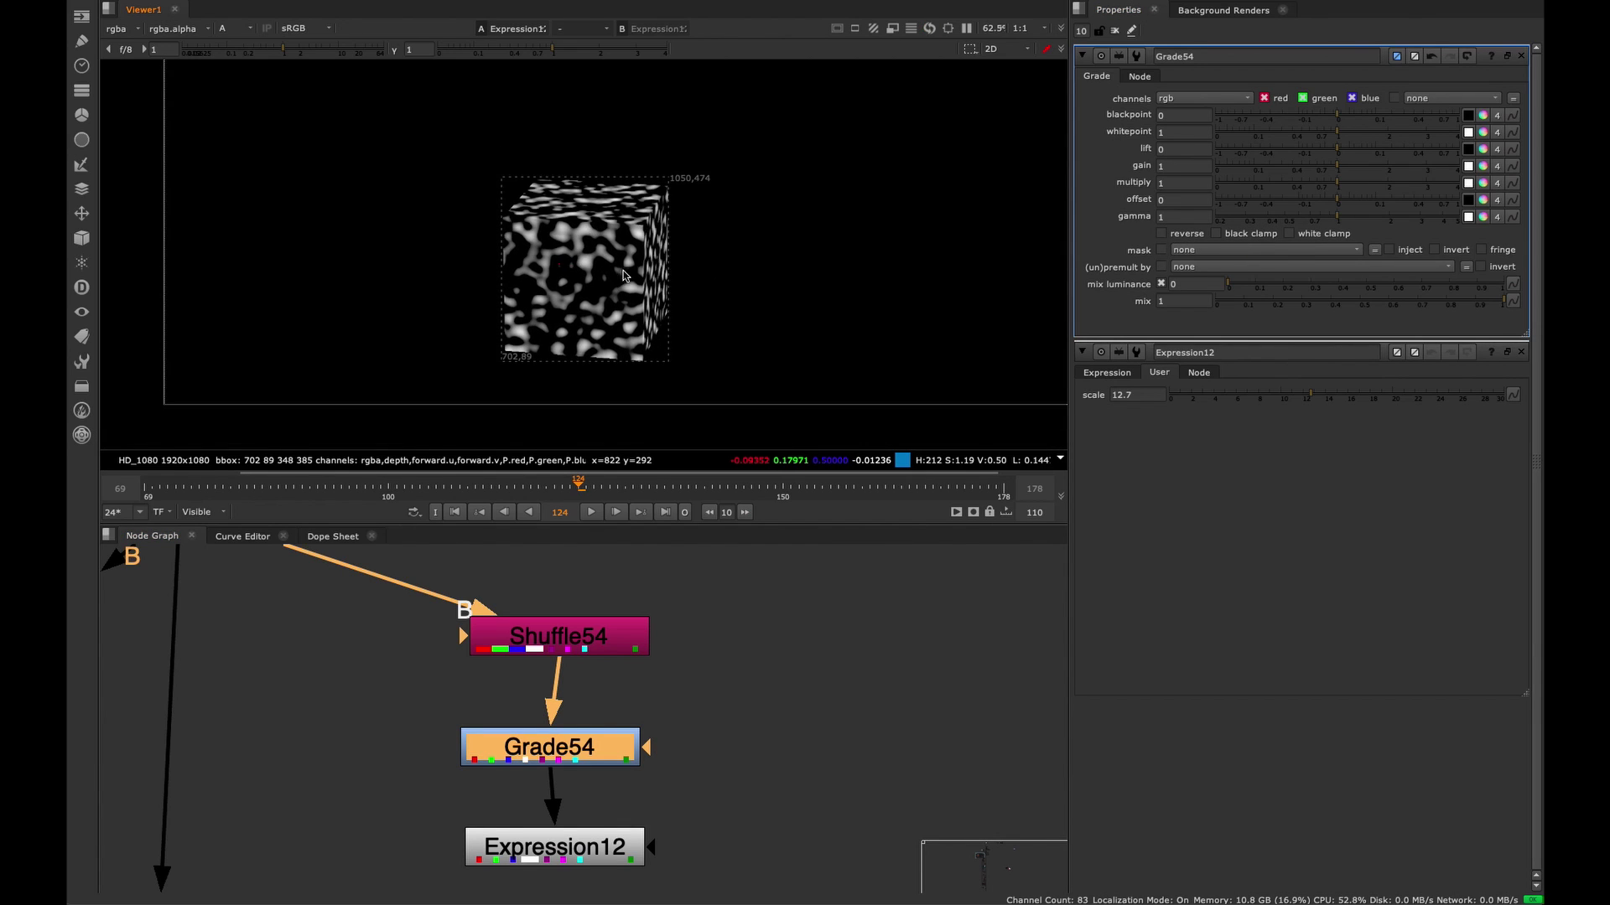
scroll(642, 268, down, 1)
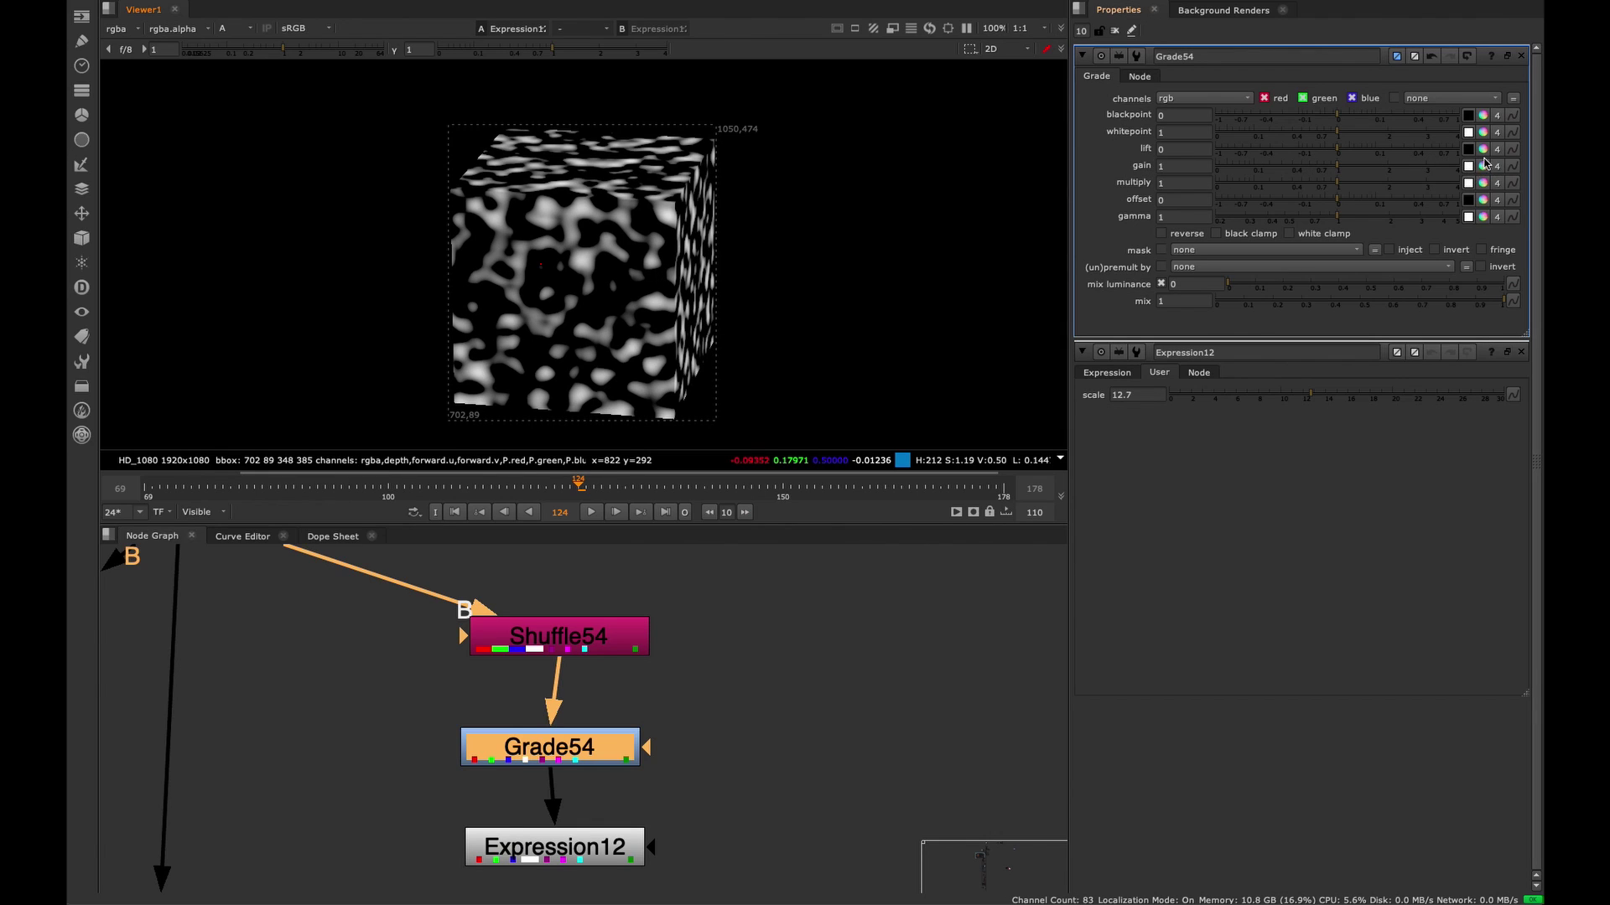
- Split Grade54's gain into separate channels and set it to 0.37 red, 4 green and 0.92 blue
click(1483, 167)
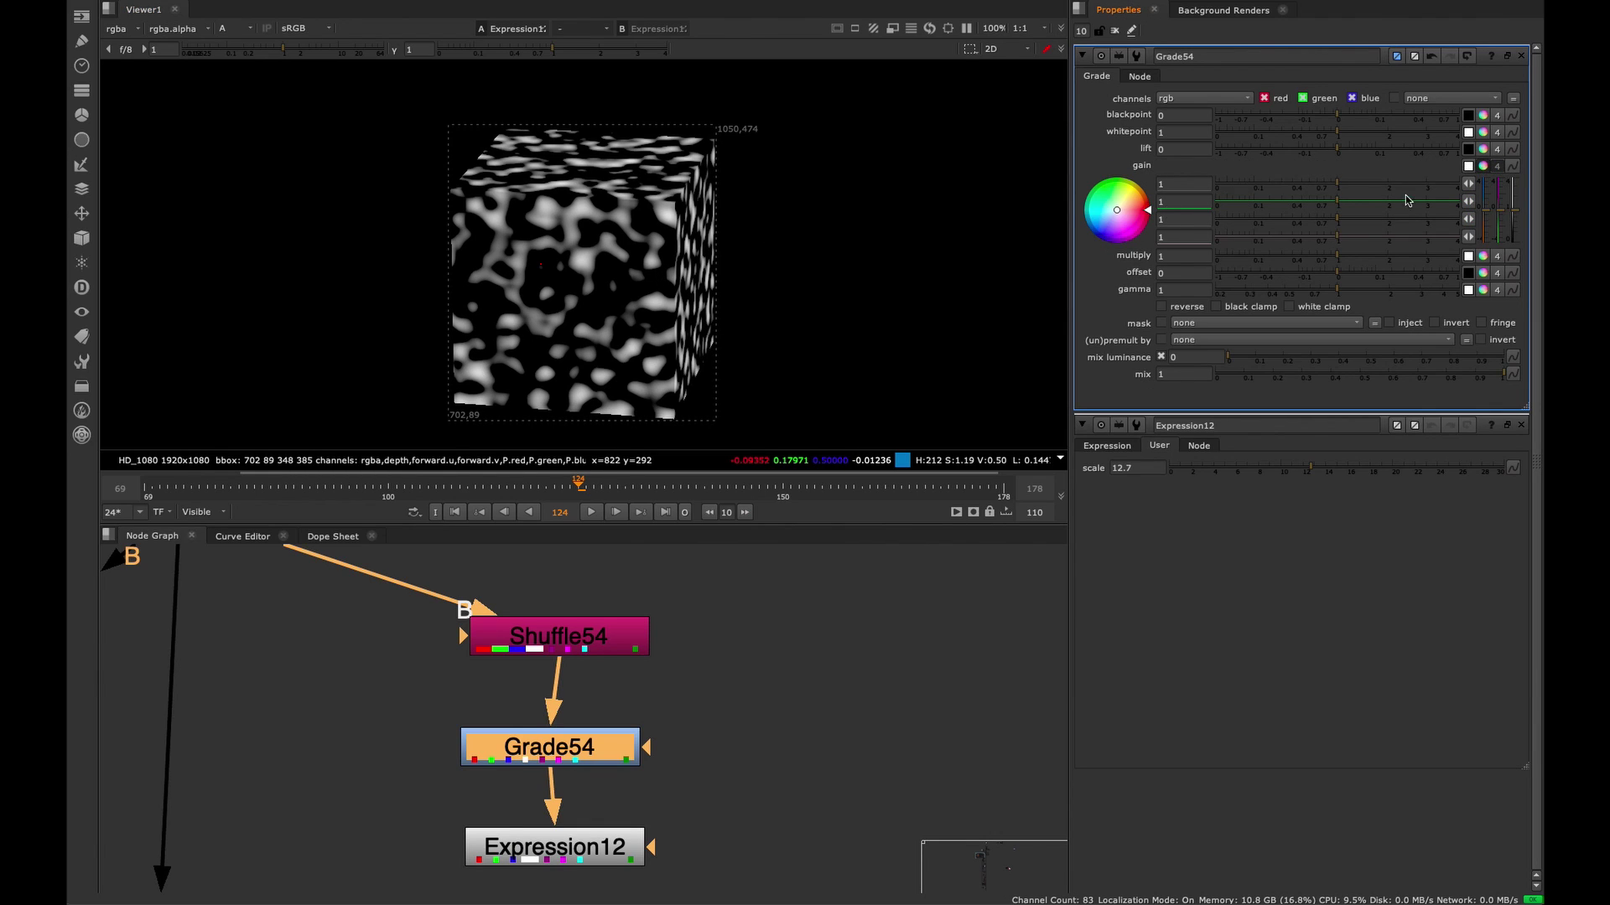
middle_drag(745, 263, 734, 257)
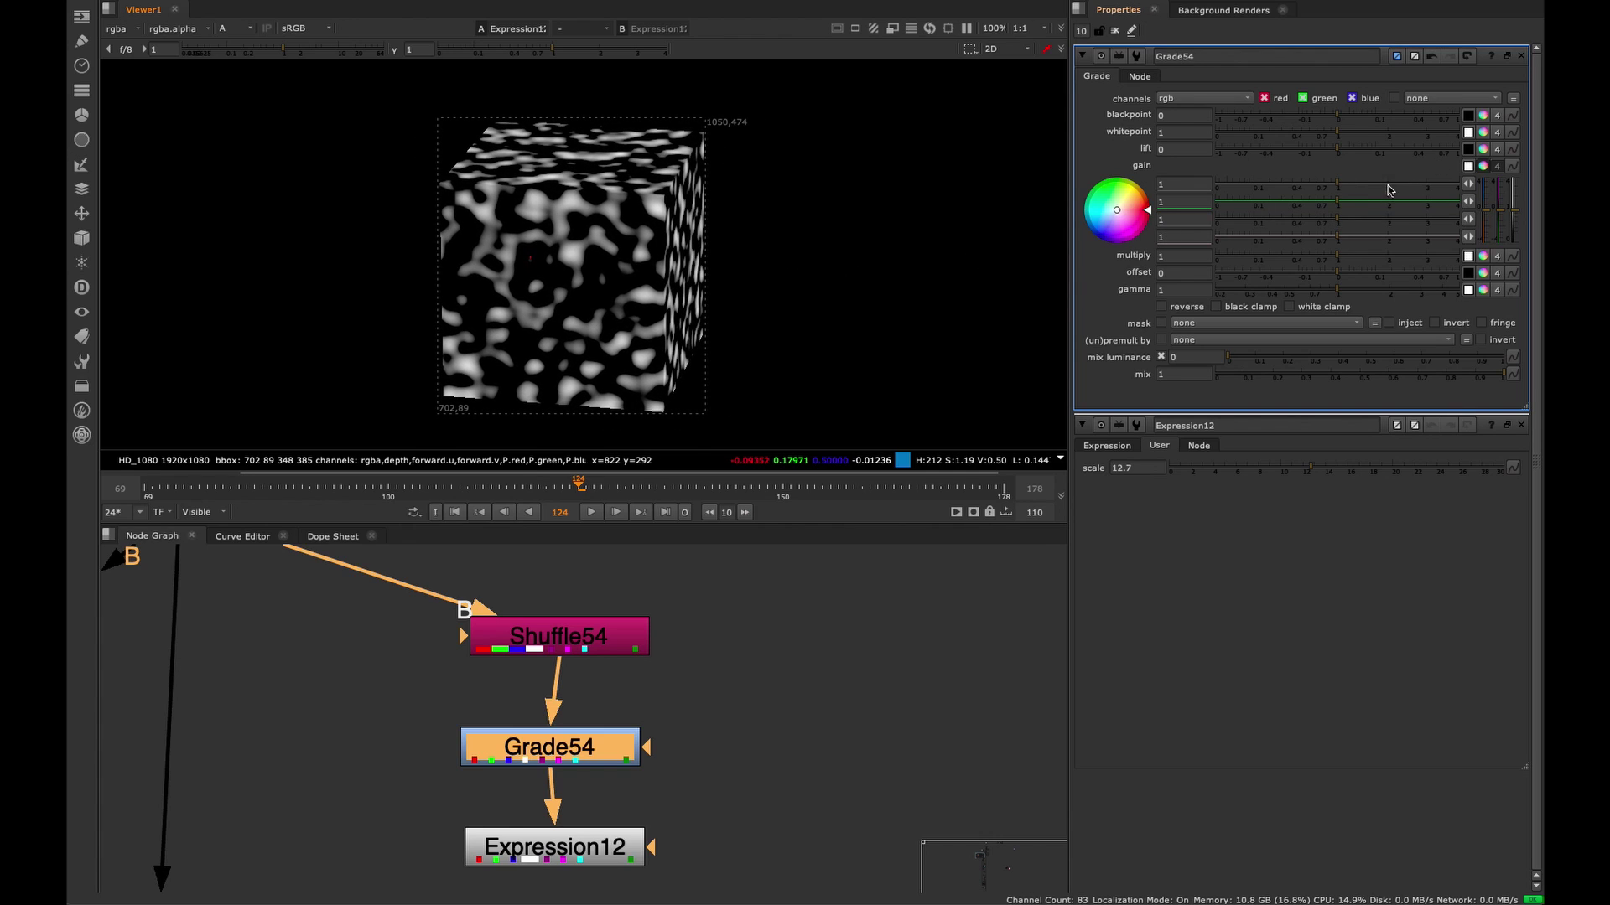
scroll(840, 251, down, 1)
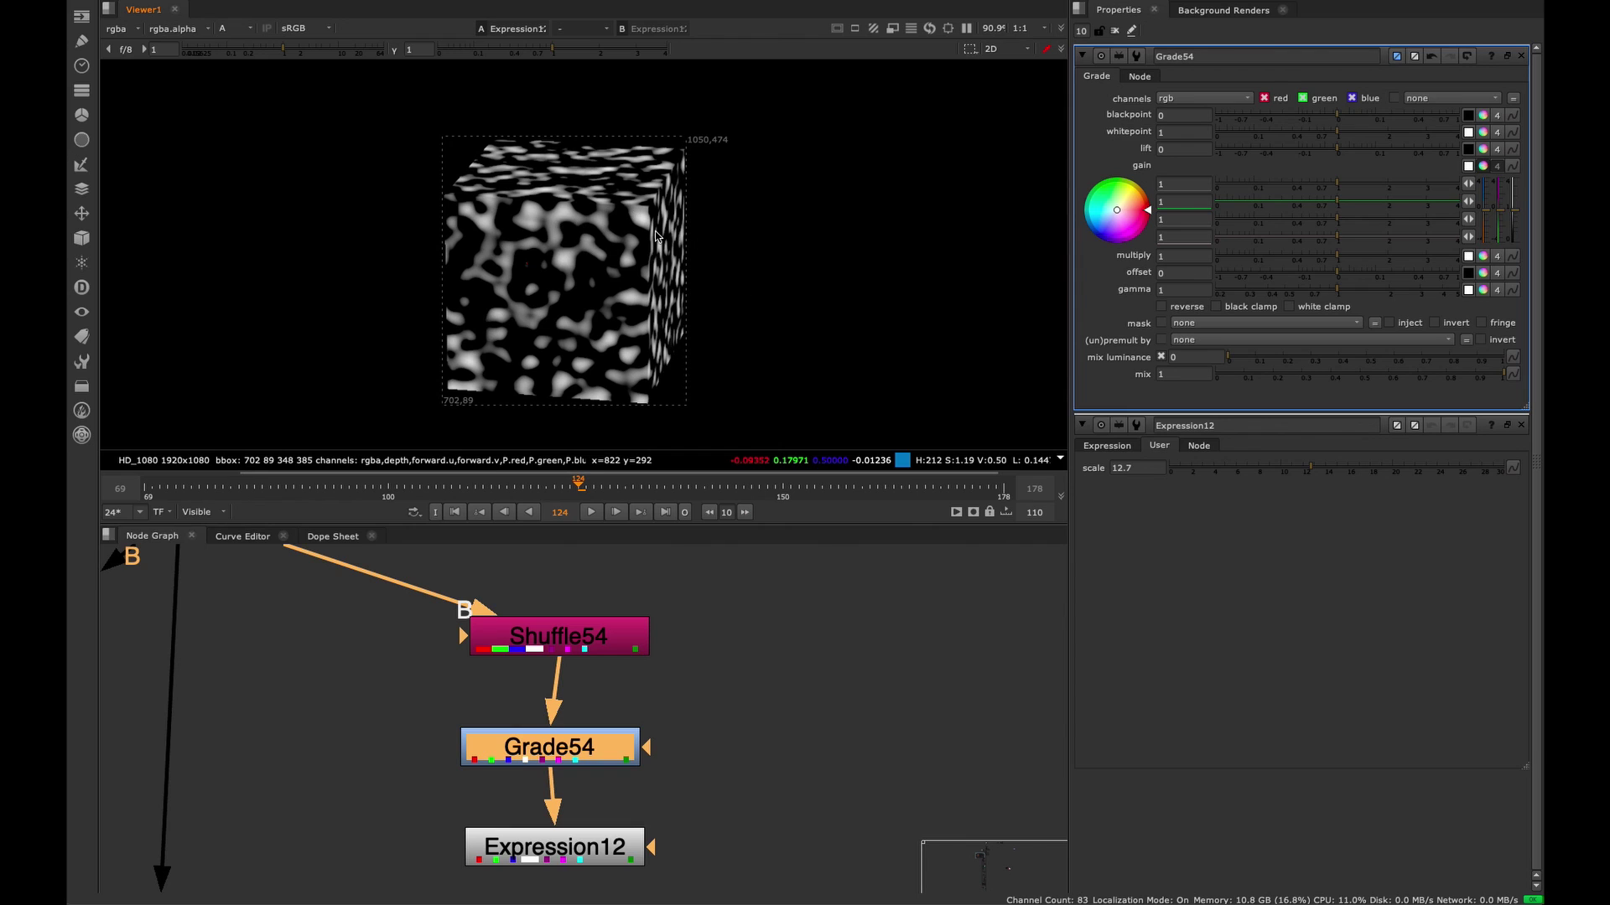
mouse_move(1339, 204)
mouse_down()
mouse_move(1258, 205)
mouse_move(1336, 192)
mouse_move(1292, 193)
mouse_move(1329, 223)
mouse_move(1223, 226)
mouse_move(1454, 206)
mouse_up()
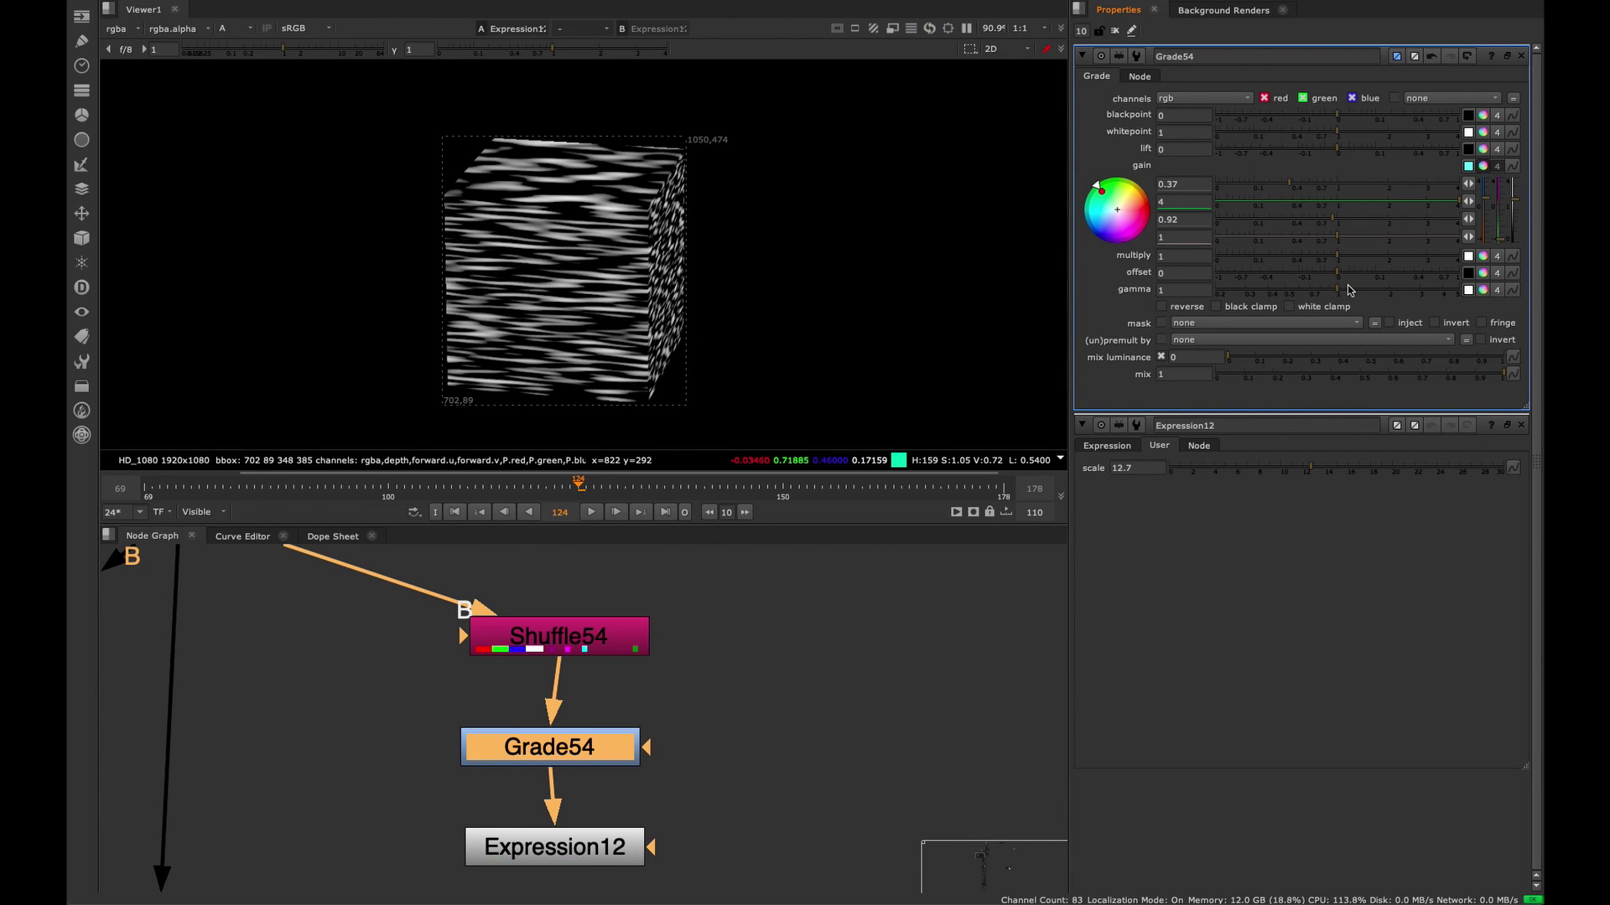
- Set Grade54's gamma to 1.02, and its gain to 1.48 for red and 1.5 for green
drag(1349, 290, 1339, 293)
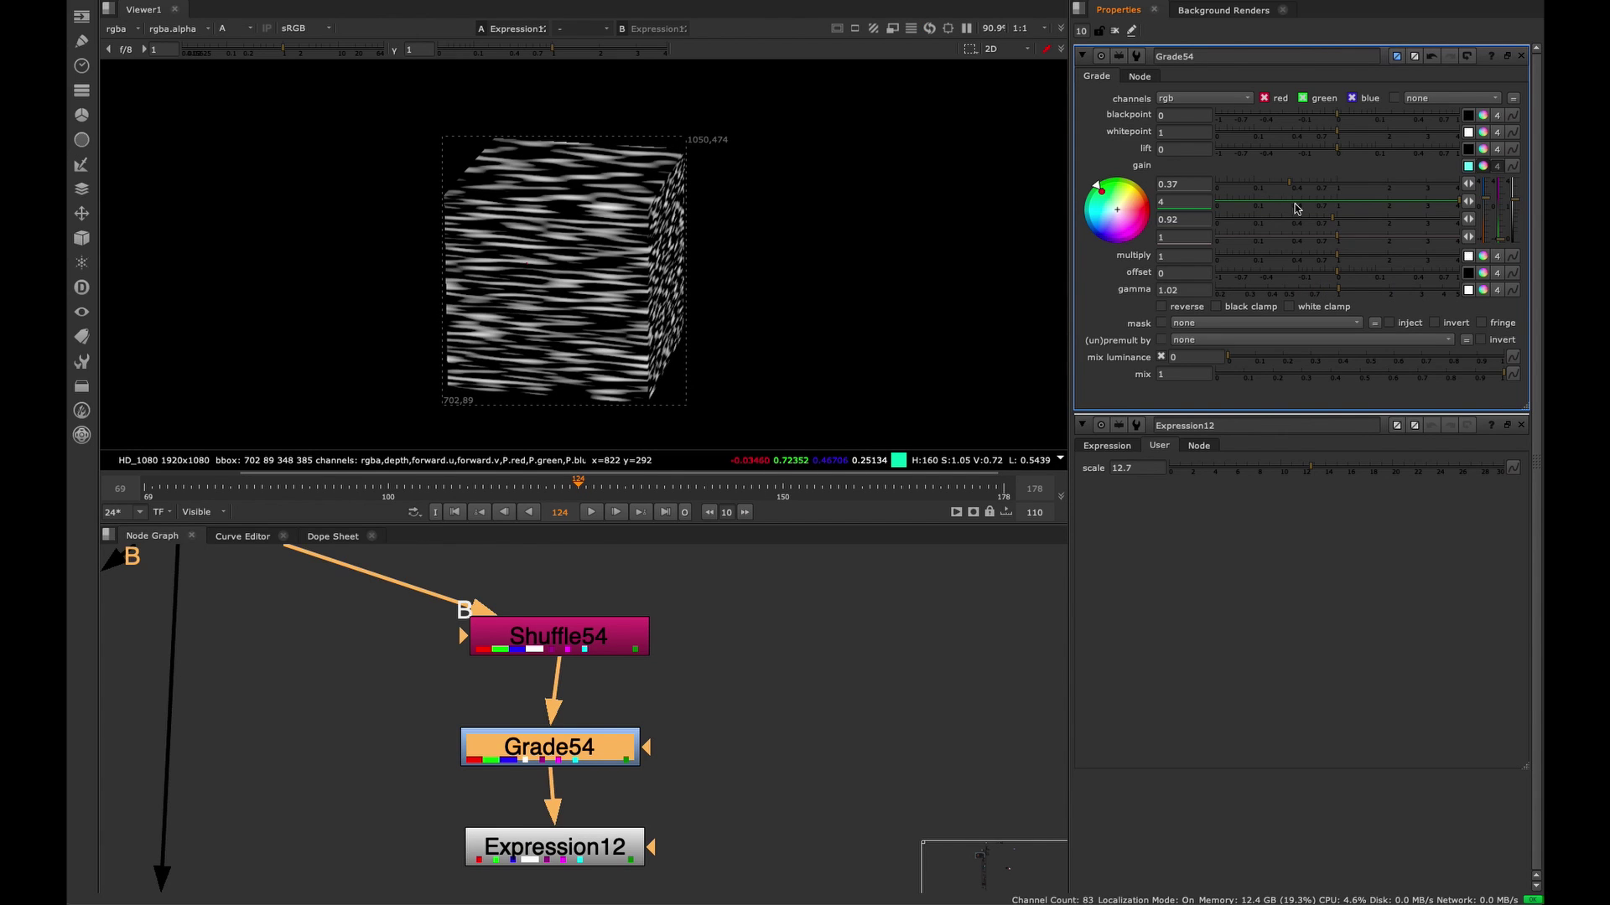
drag(1296, 204, 1364, 188)
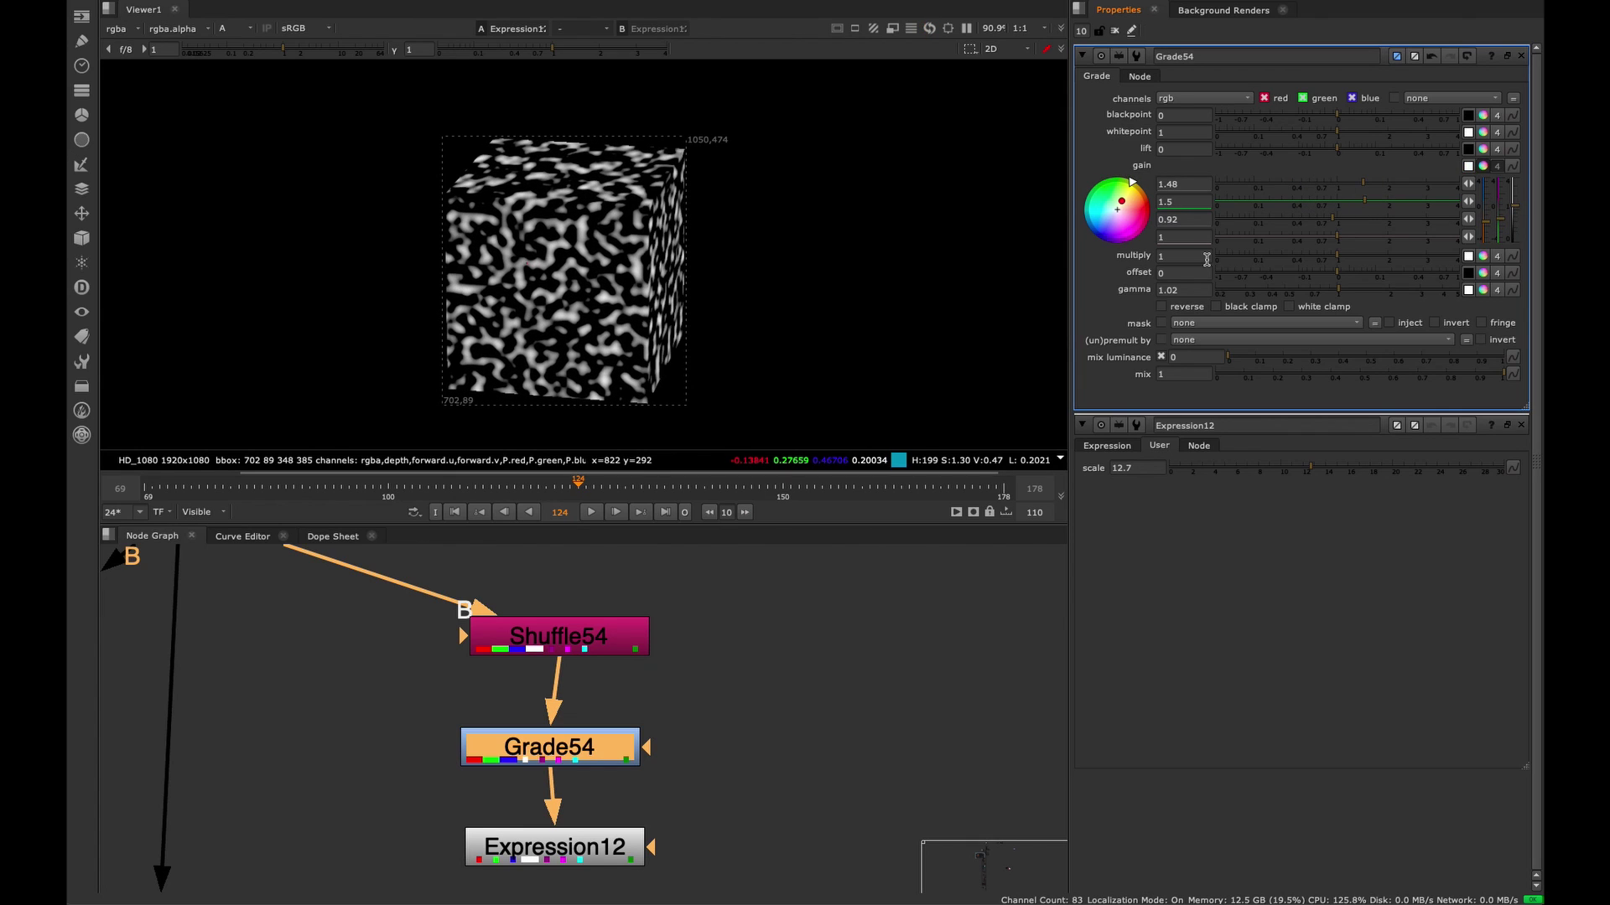
middle_drag(568, 622, 550, 580)
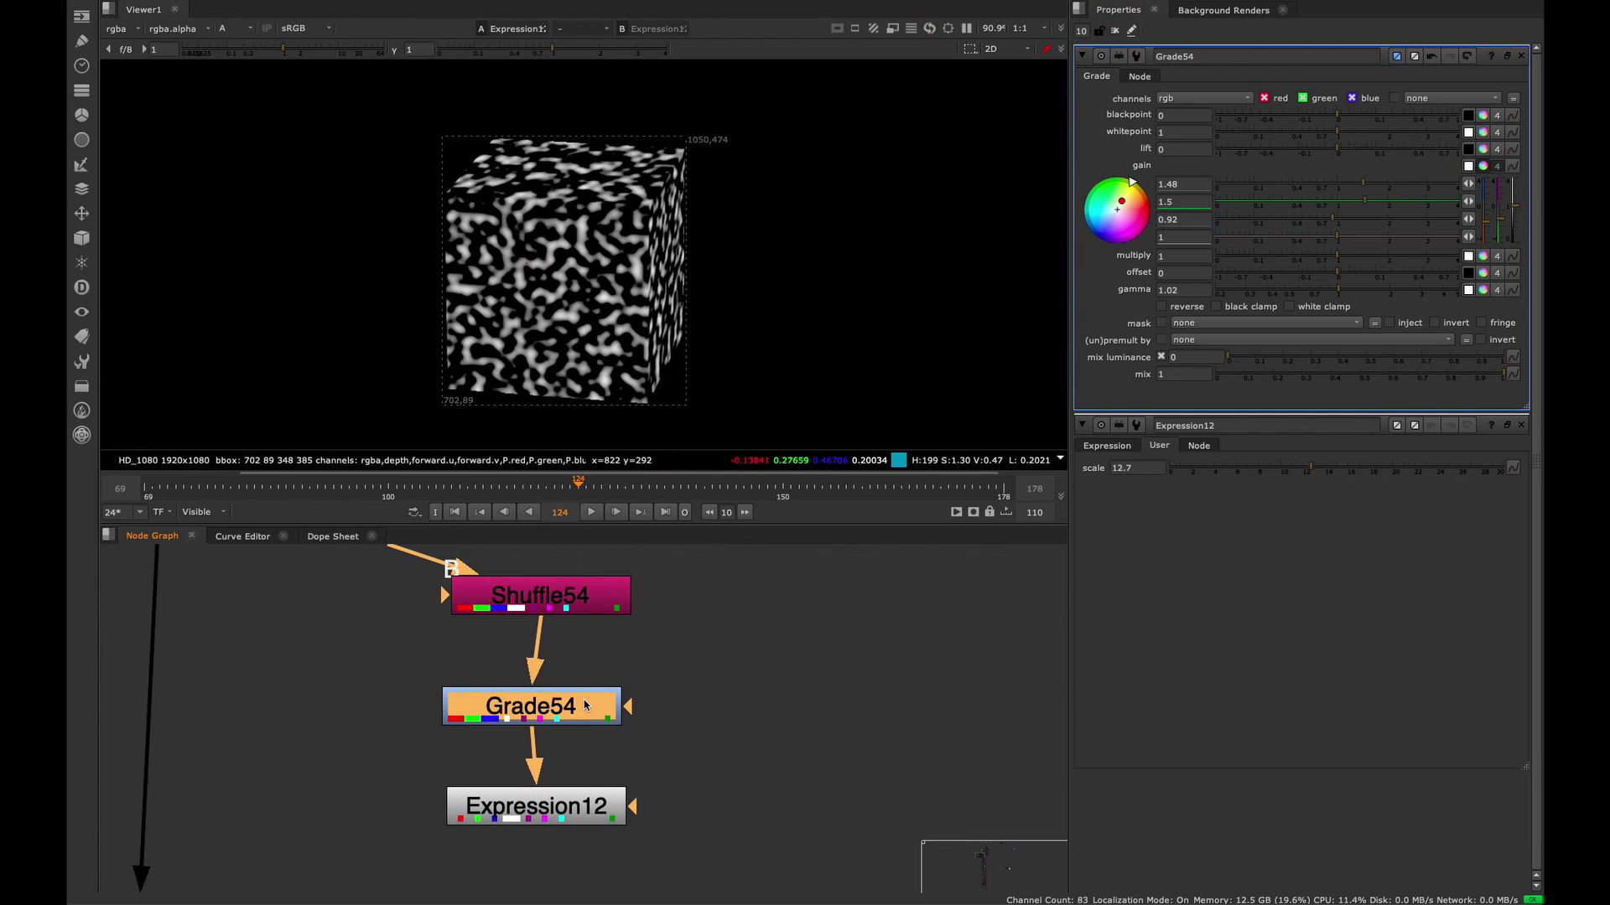
- Locate the car composite's final Merge5 (plus) node in the node graph and view its output
middle_drag(585, 704, 750, 640)
drag(1013, 657, 531, 798)
key(space)
middle_drag(552, 717, 963, 489)
scroll(935, 450, down, 6)
scroll(928, 563, down, 5)
middle_drag(879, 530, 938, 600)
middle_drag(599, 507, 1072, 525)
scroll(926, 510, up, 6)
click(905, 553)
key(1)
key(space)
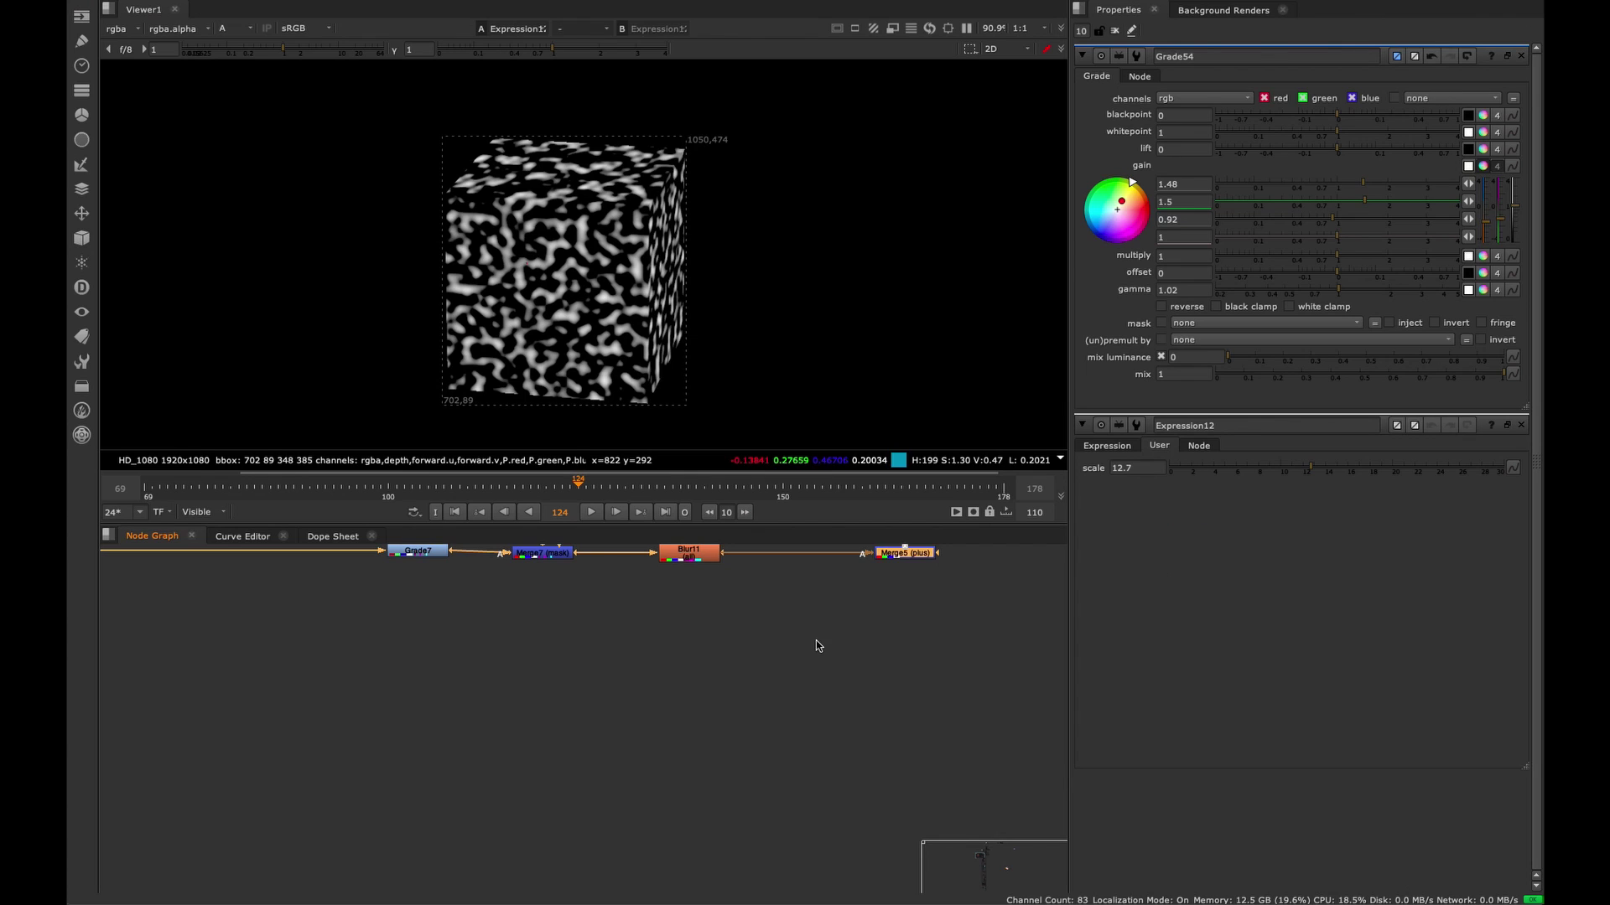
- Switch the Merge5 view from alpha to full colour
click(817, 642)
middle_drag(762, 589, 572, 688)
key(a)
scroll(637, 383, down, 3)
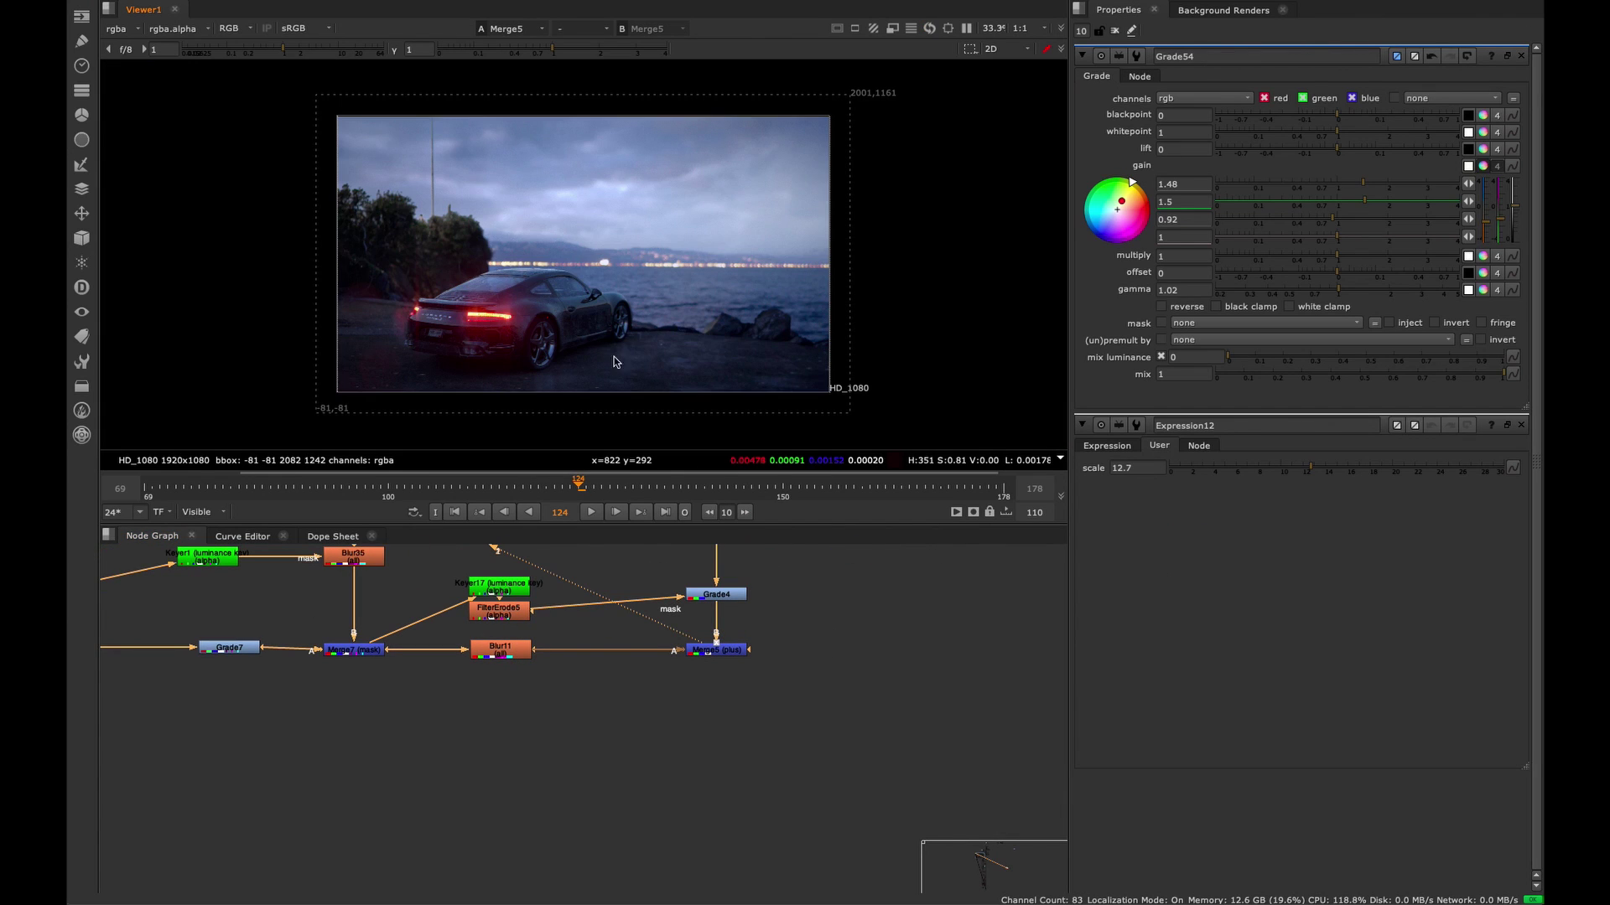
- Find the "add drips" backdrop in the node graph and examine the car's rear wheel in the composite
scroll(673, 700, down, 6)
middle_drag(671, 619, 847, 667)
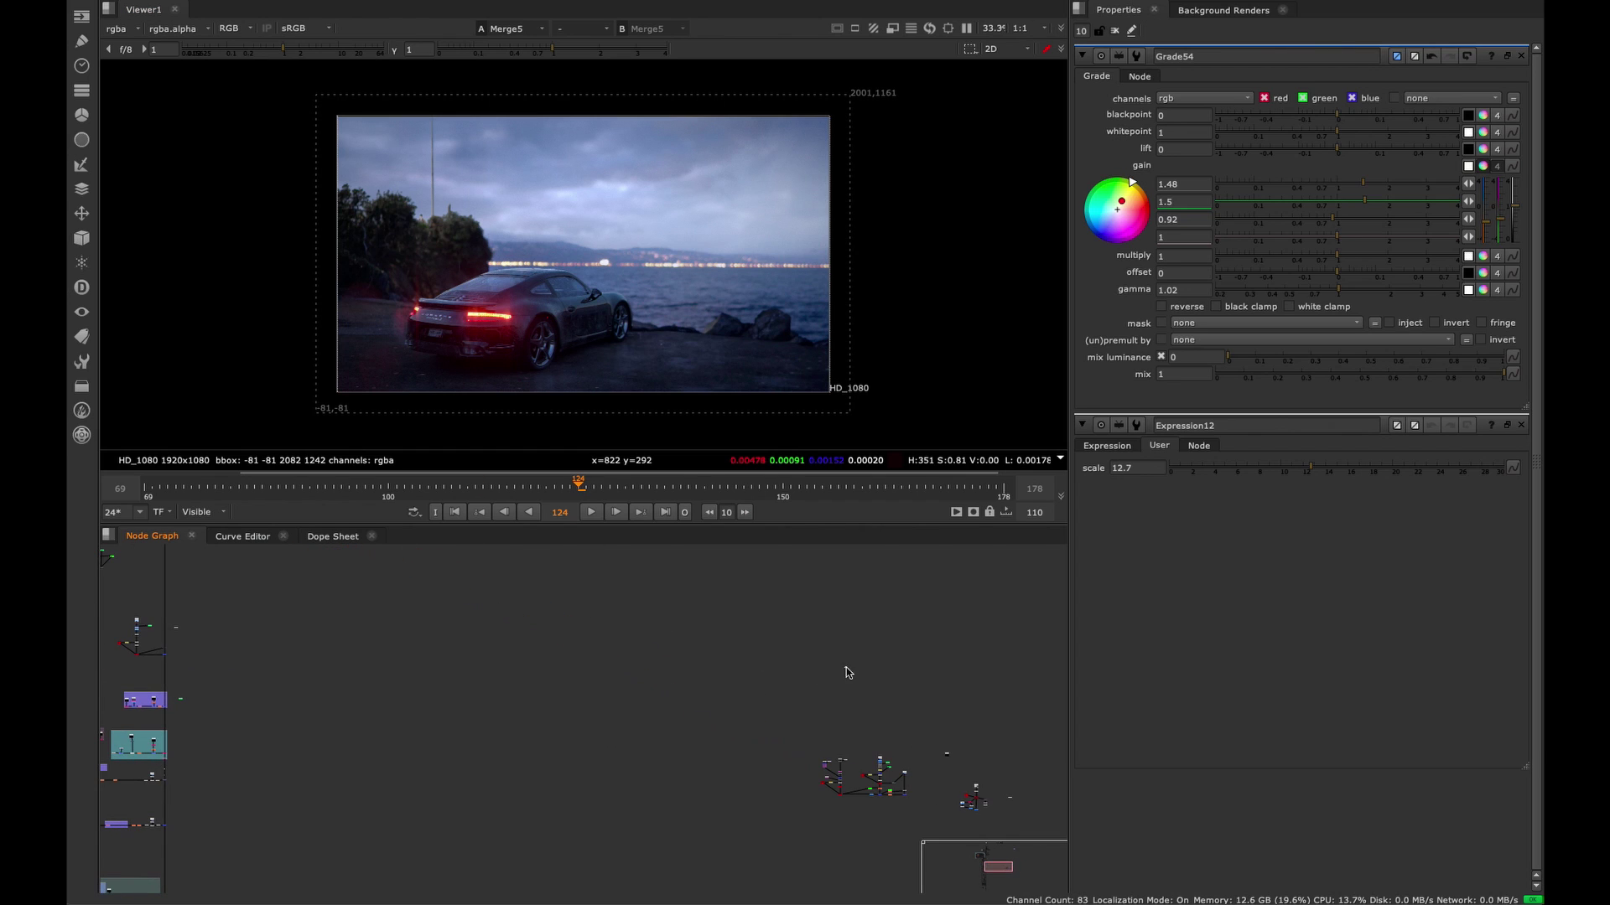
scroll(702, 704, down, 1)
middle_drag(702, 704, 825, 726)
scroll(800, 726, down, 3)
middle_drag(619, 586, 685, 607)
scroll(611, 711, up, 6)
scroll(538, 321, up, 8)
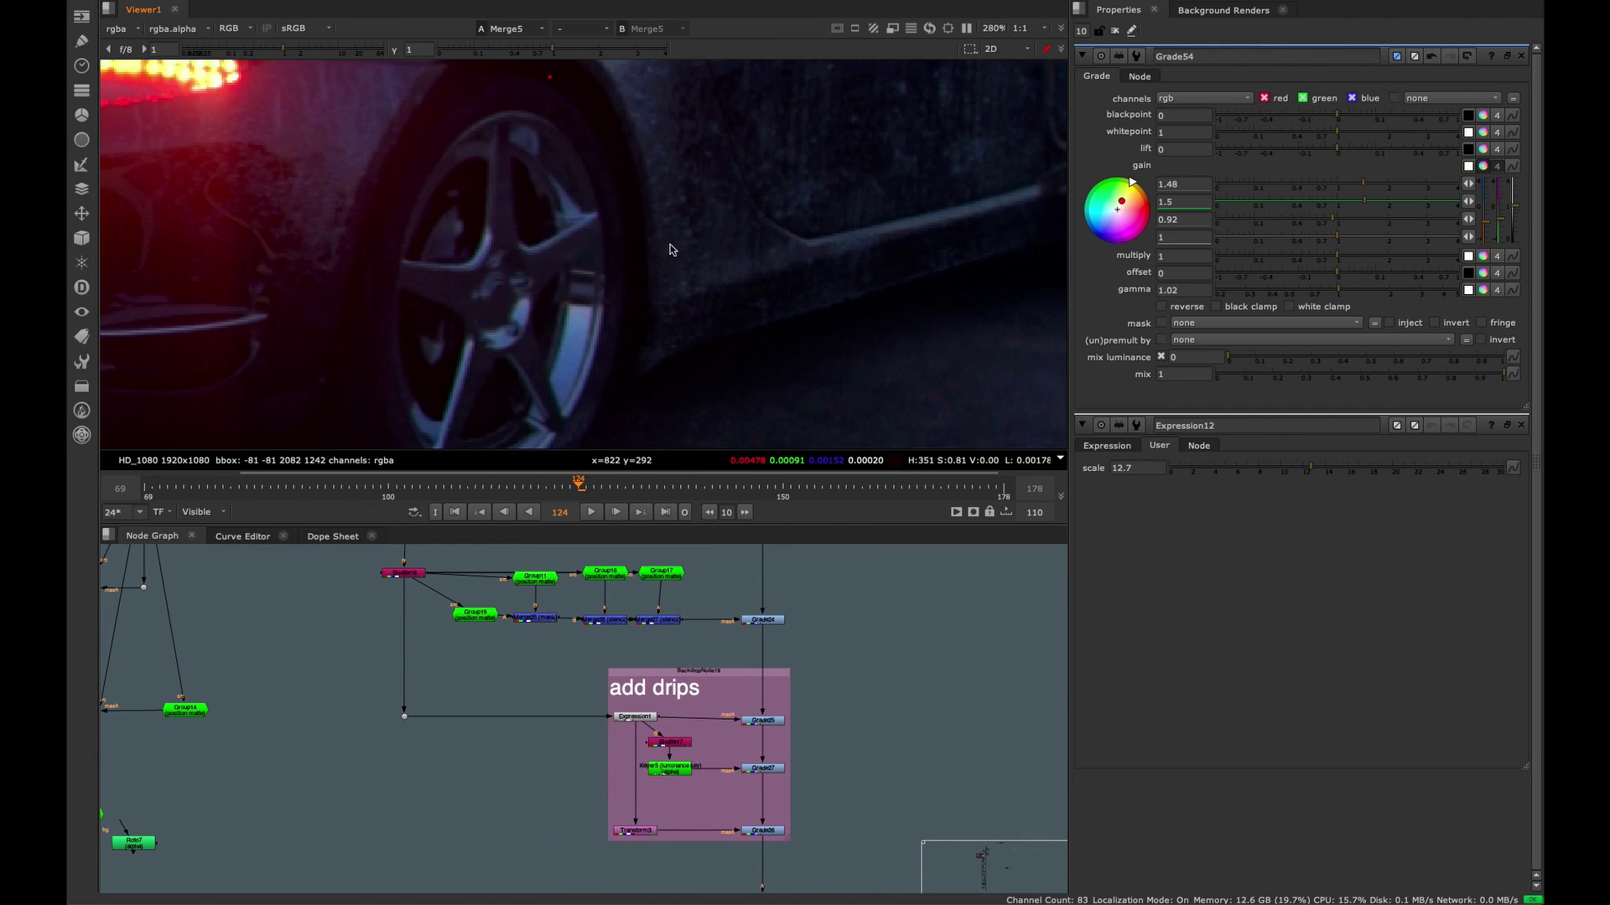
- Raise the viewer gain to 18 to inspect the rear tyre and bodywork, and reset it to 1
drag(319, 48, 356, 49)
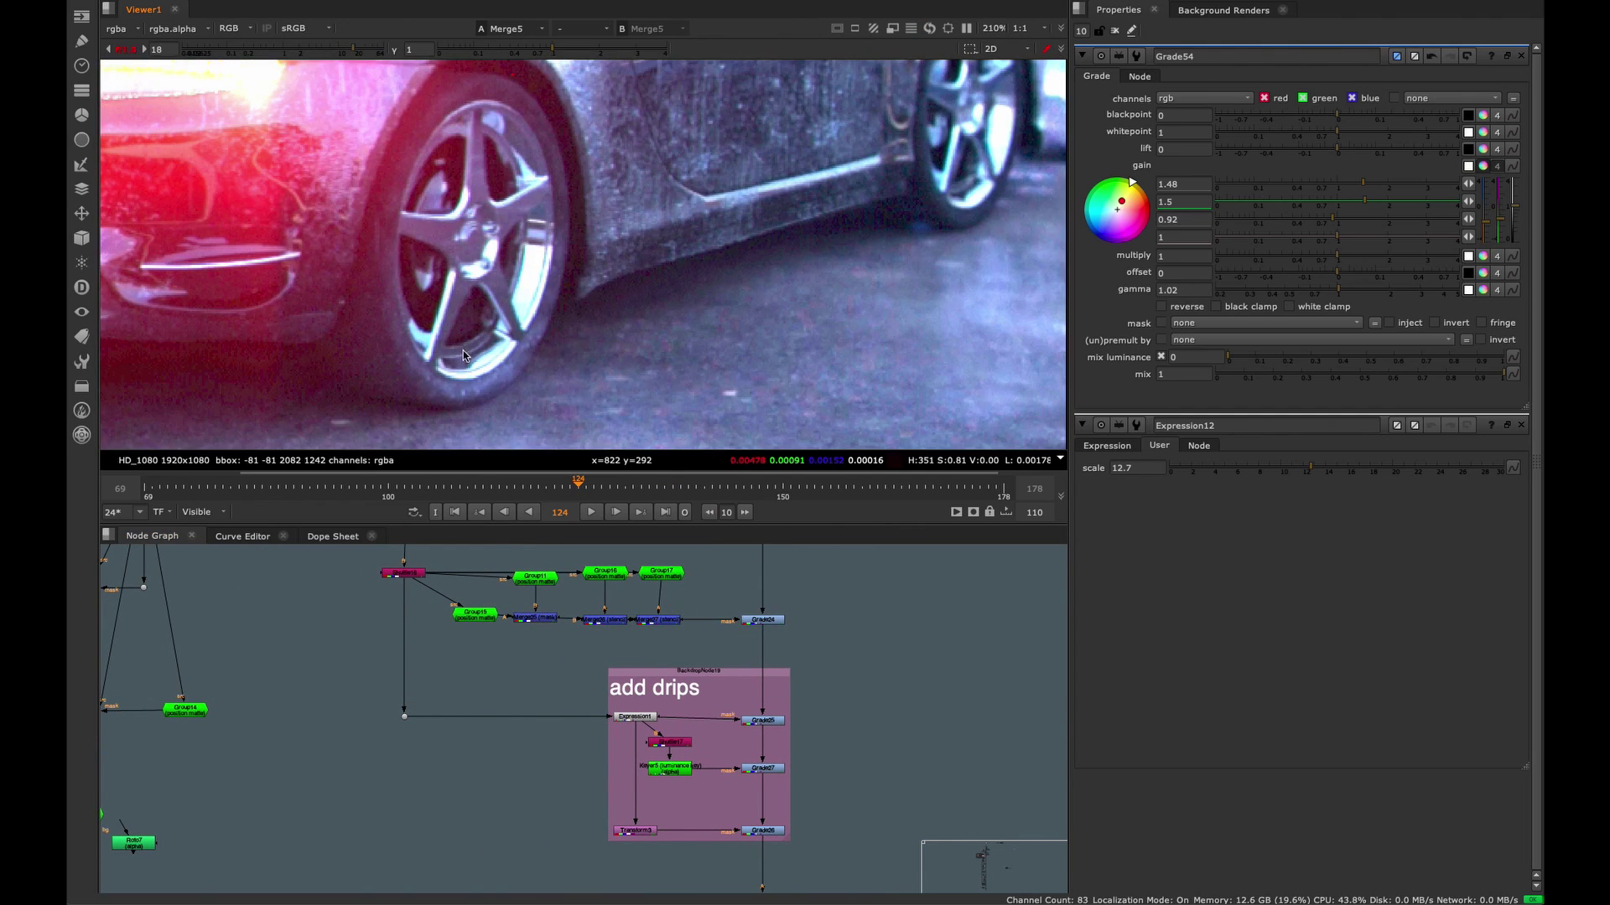
middle_drag(434, 314, 458, 271)
scroll(397, 181, up, 4)
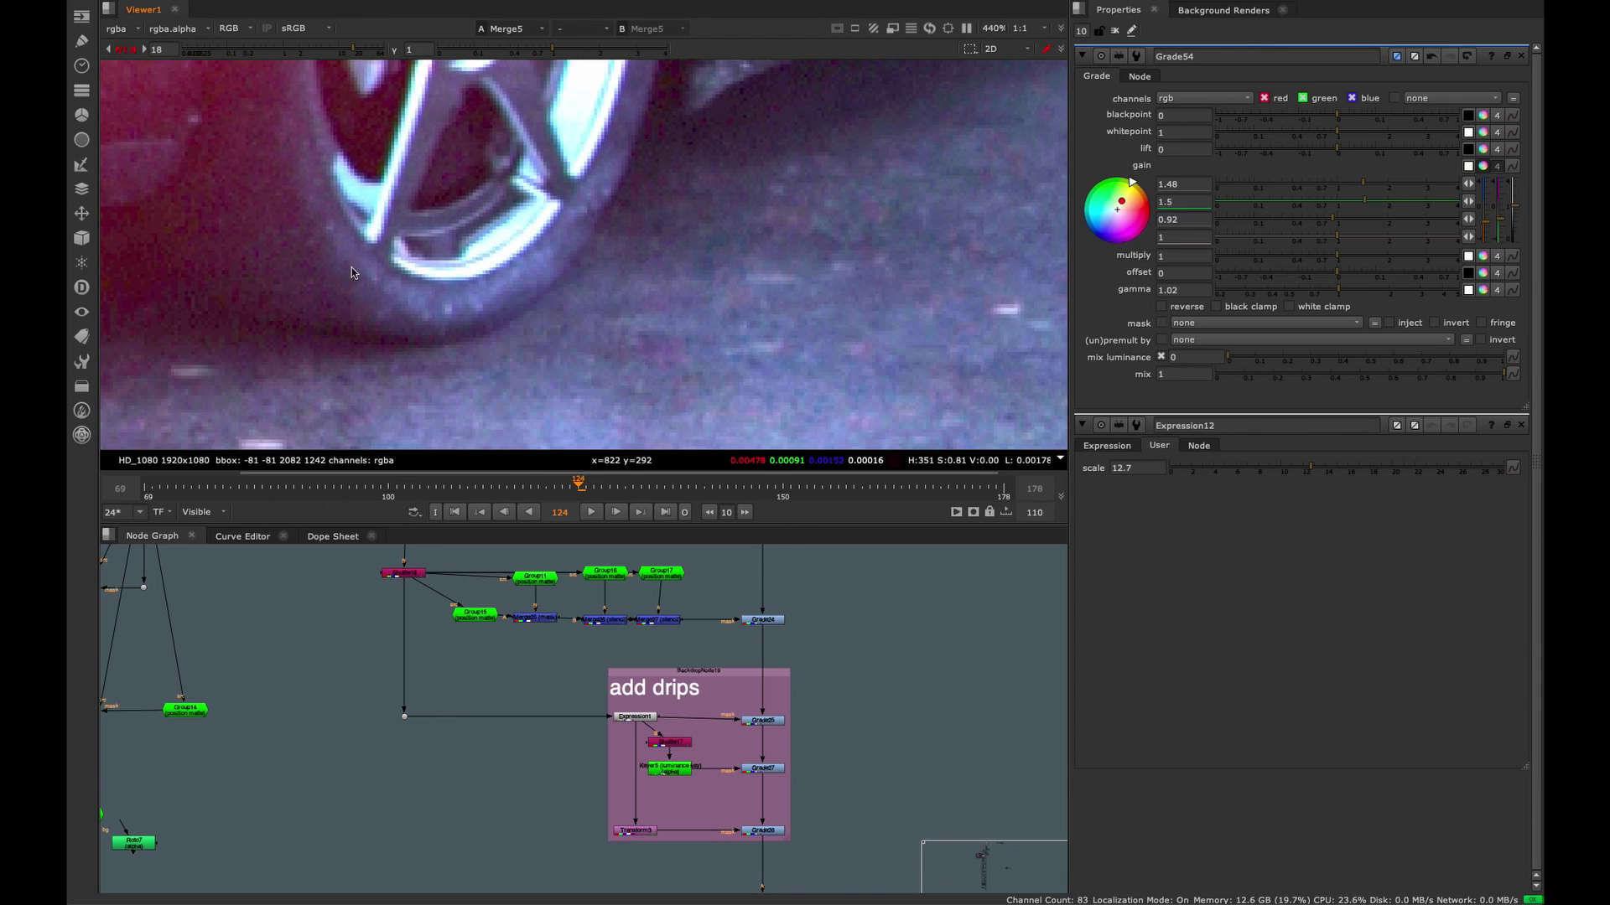
scroll(493, 305, down, 2)
middle_drag(492, 319, 559, 428)
middle_drag(744, 329, 669, 264)
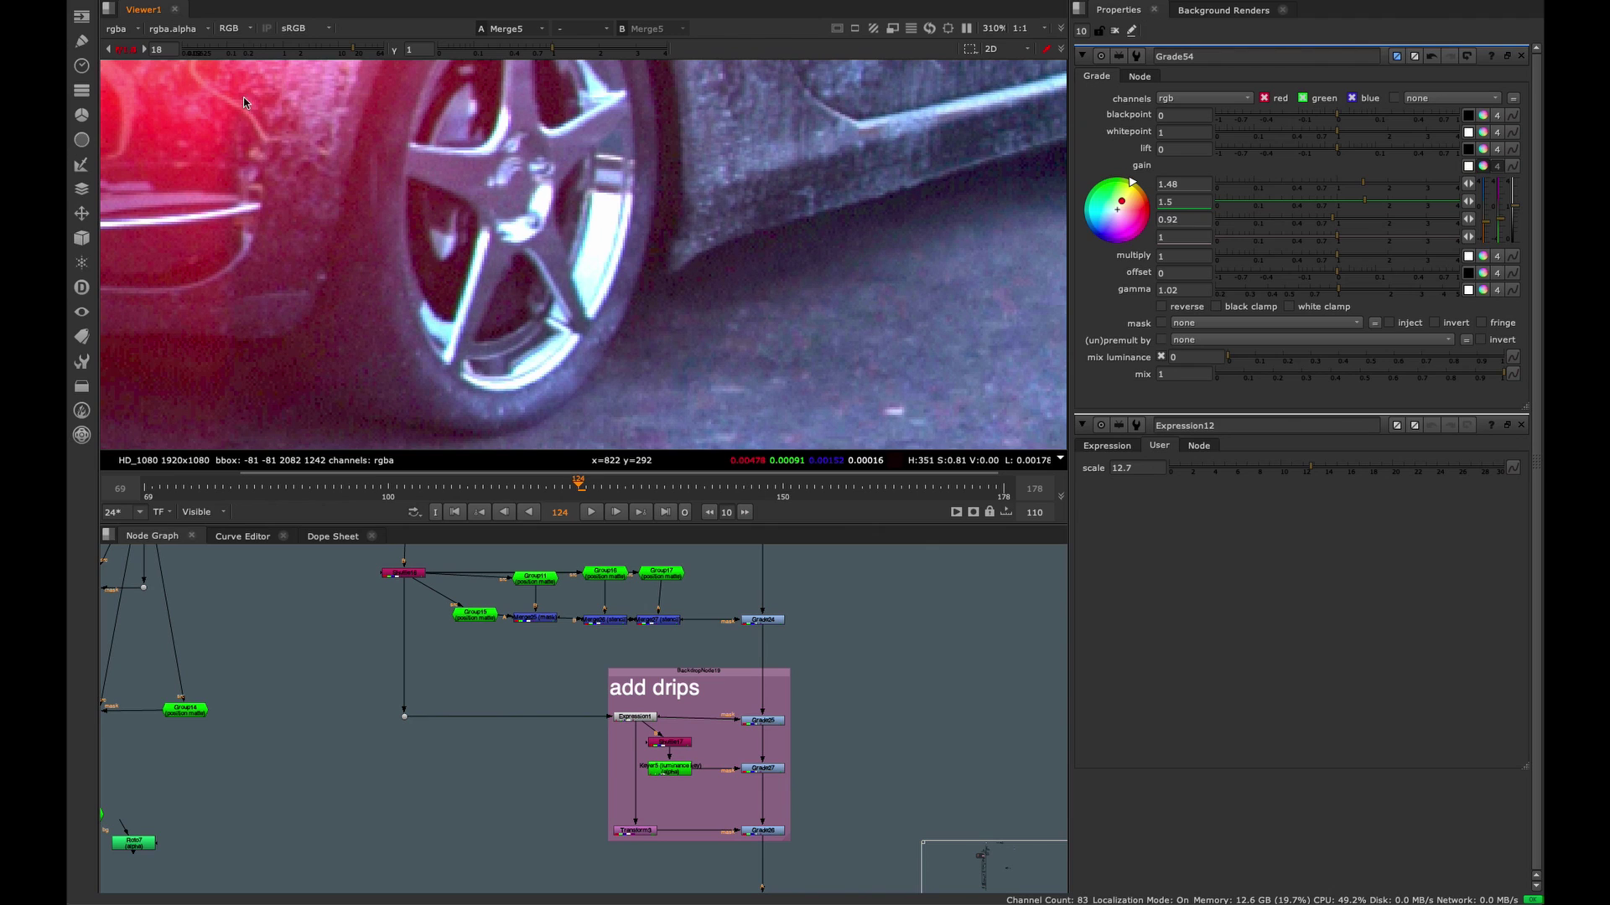
click(114, 49)
- View Grade25's output with the viewer gain raised to 6.5 and inspect the rear tyre
middle_drag(635, 658, 620, 691)
drag(856, 714, 741, 768)
key(1)
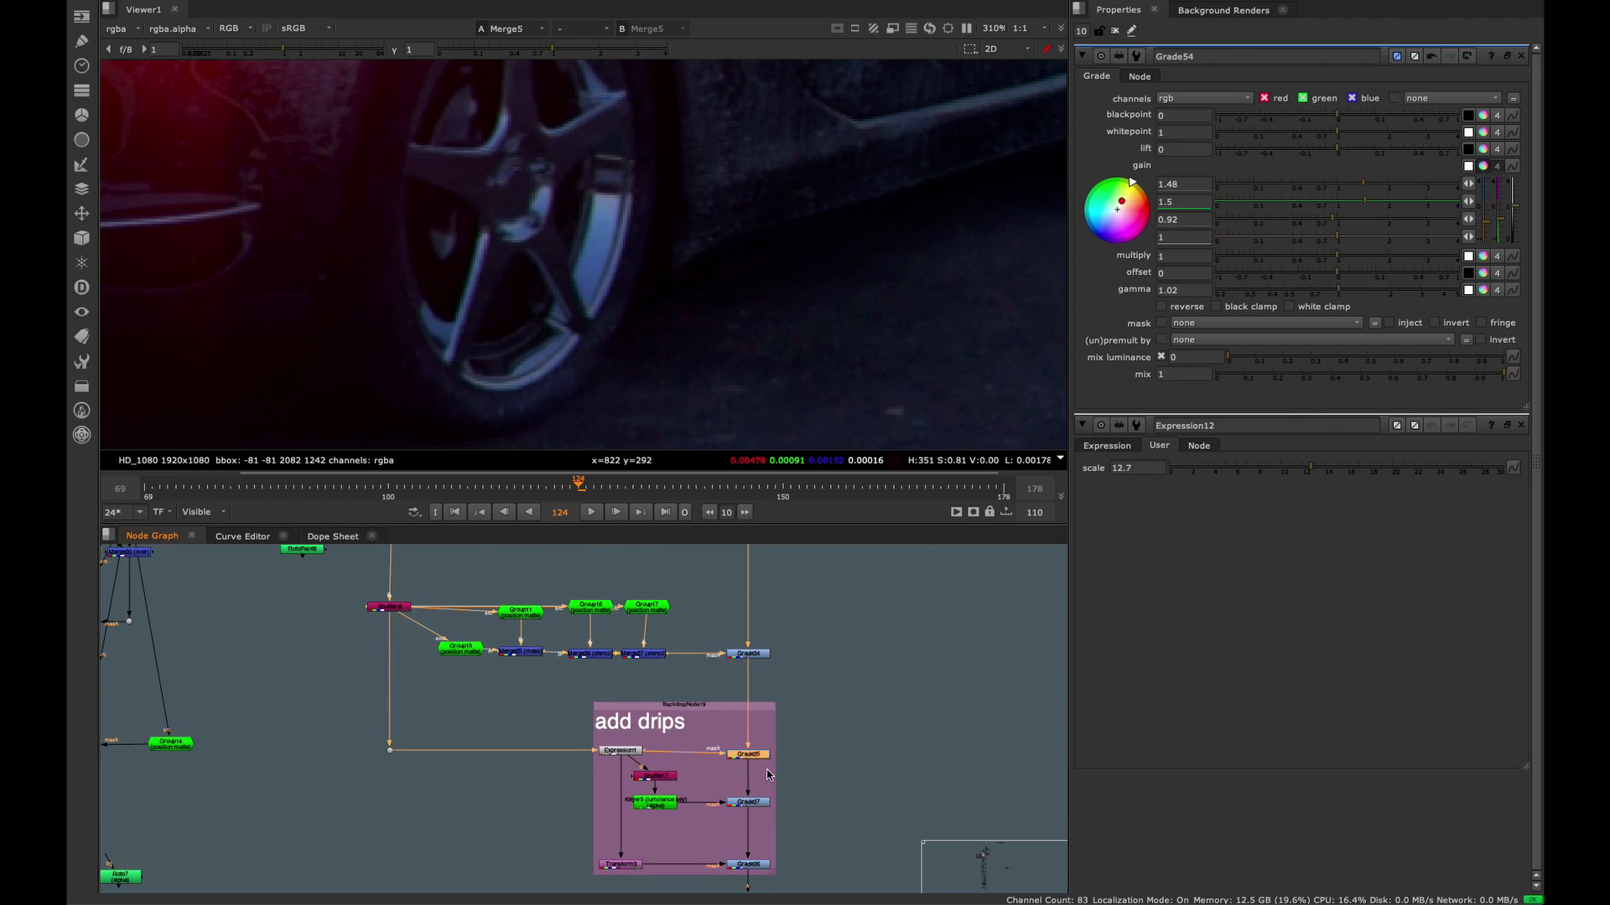
middle_drag(757, 751, 630, 611)
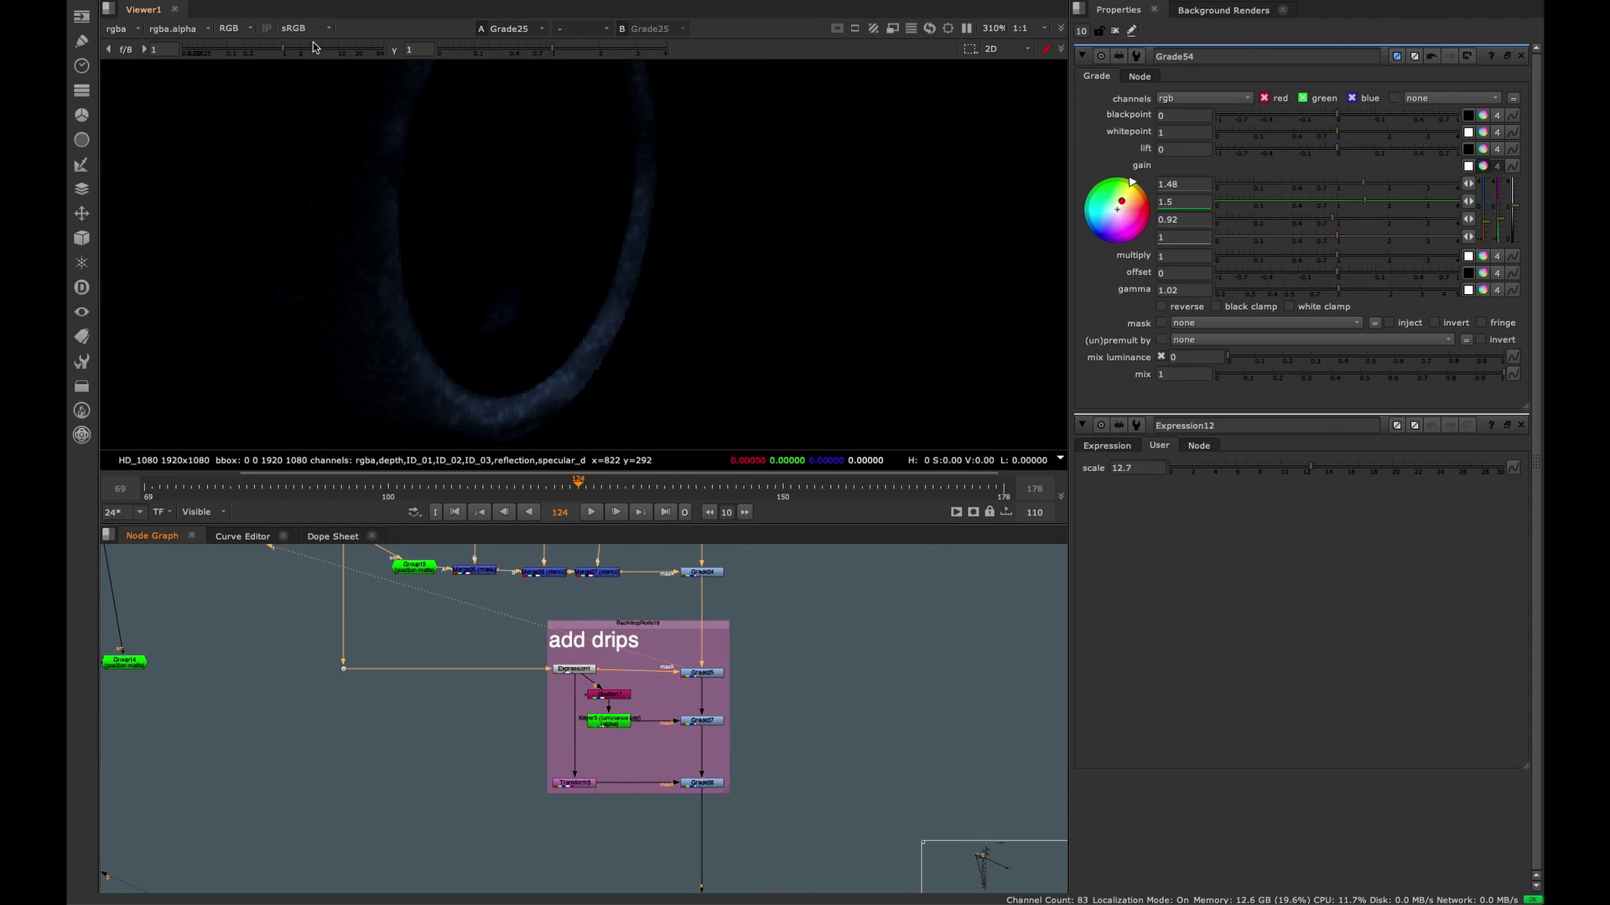
drag(315, 48, 327, 49)
scroll(414, 364, down, 3)
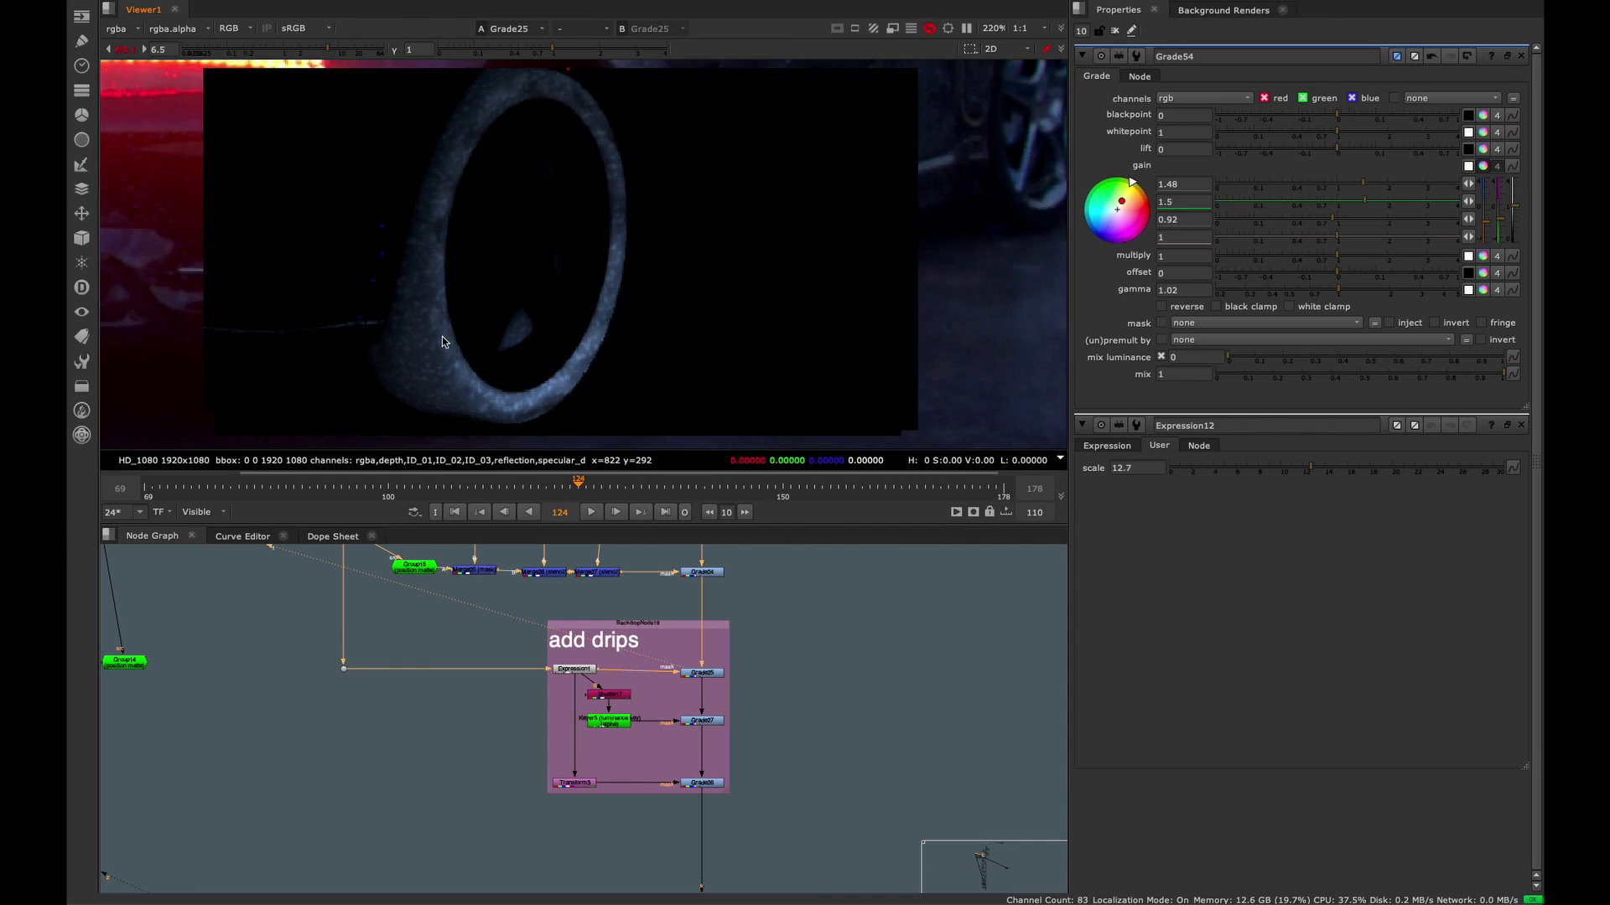
scroll(760, 572, up, 1)
- View Grade24's output, upstream of the "add drips" group, and examine the rear tyre
middle_drag(749, 675, 737, 728)
drag(821, 589, 689, 649)
key(1)
middle_drag(609, 122, 578, 204)
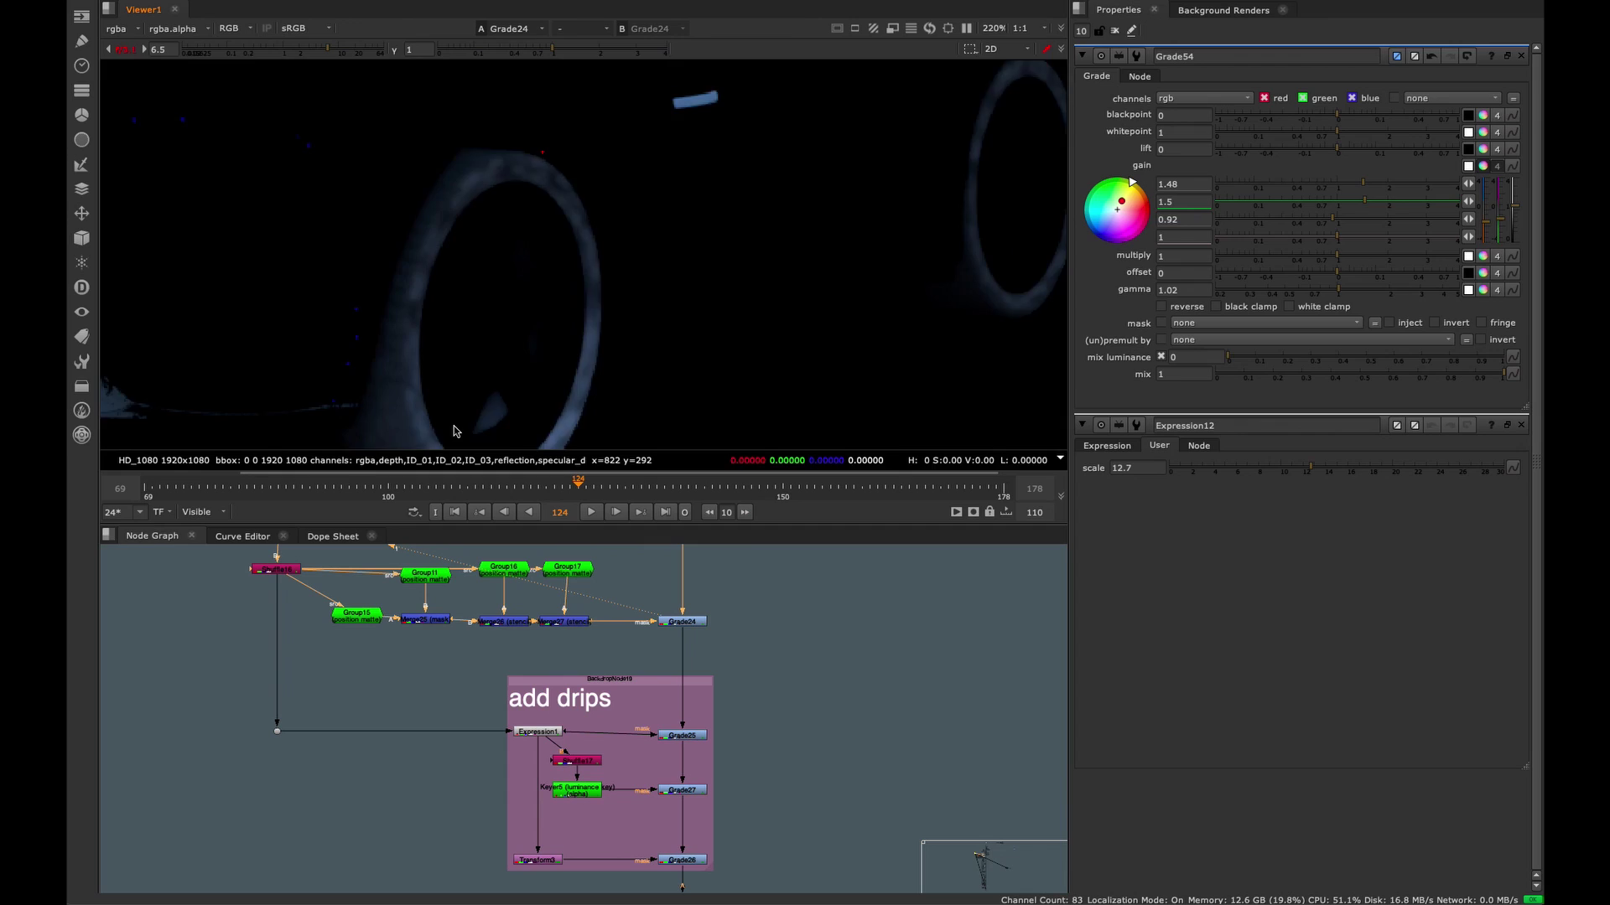
middle_drag(452, 427, 472, 220)
scroll(456, 269, up, 3)
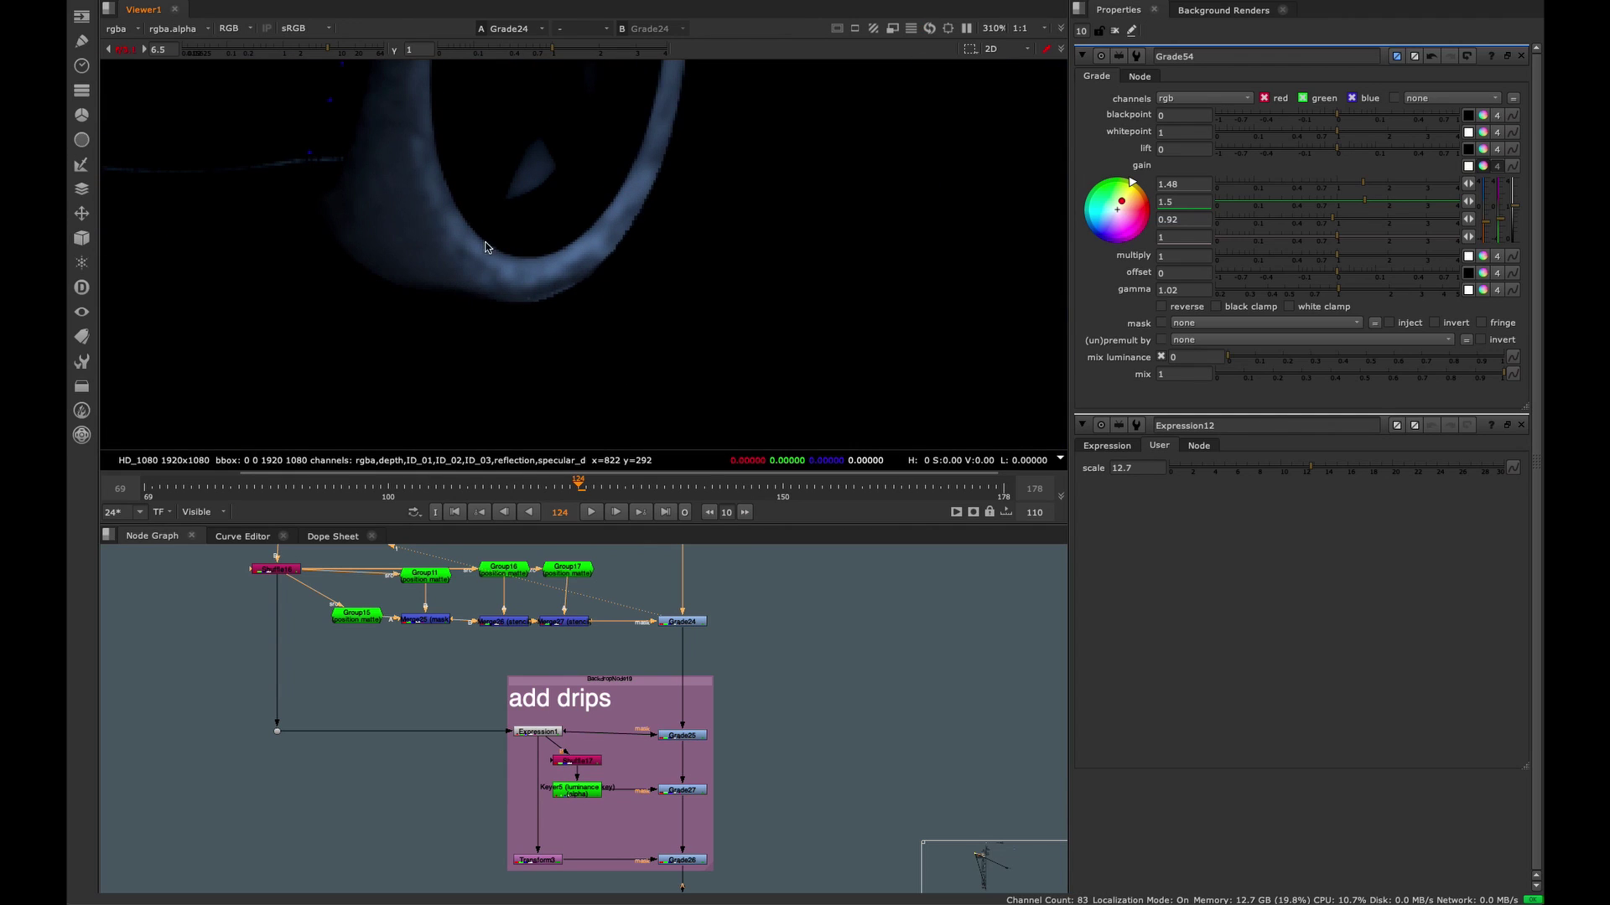
scroll(606, 772, up, 2)
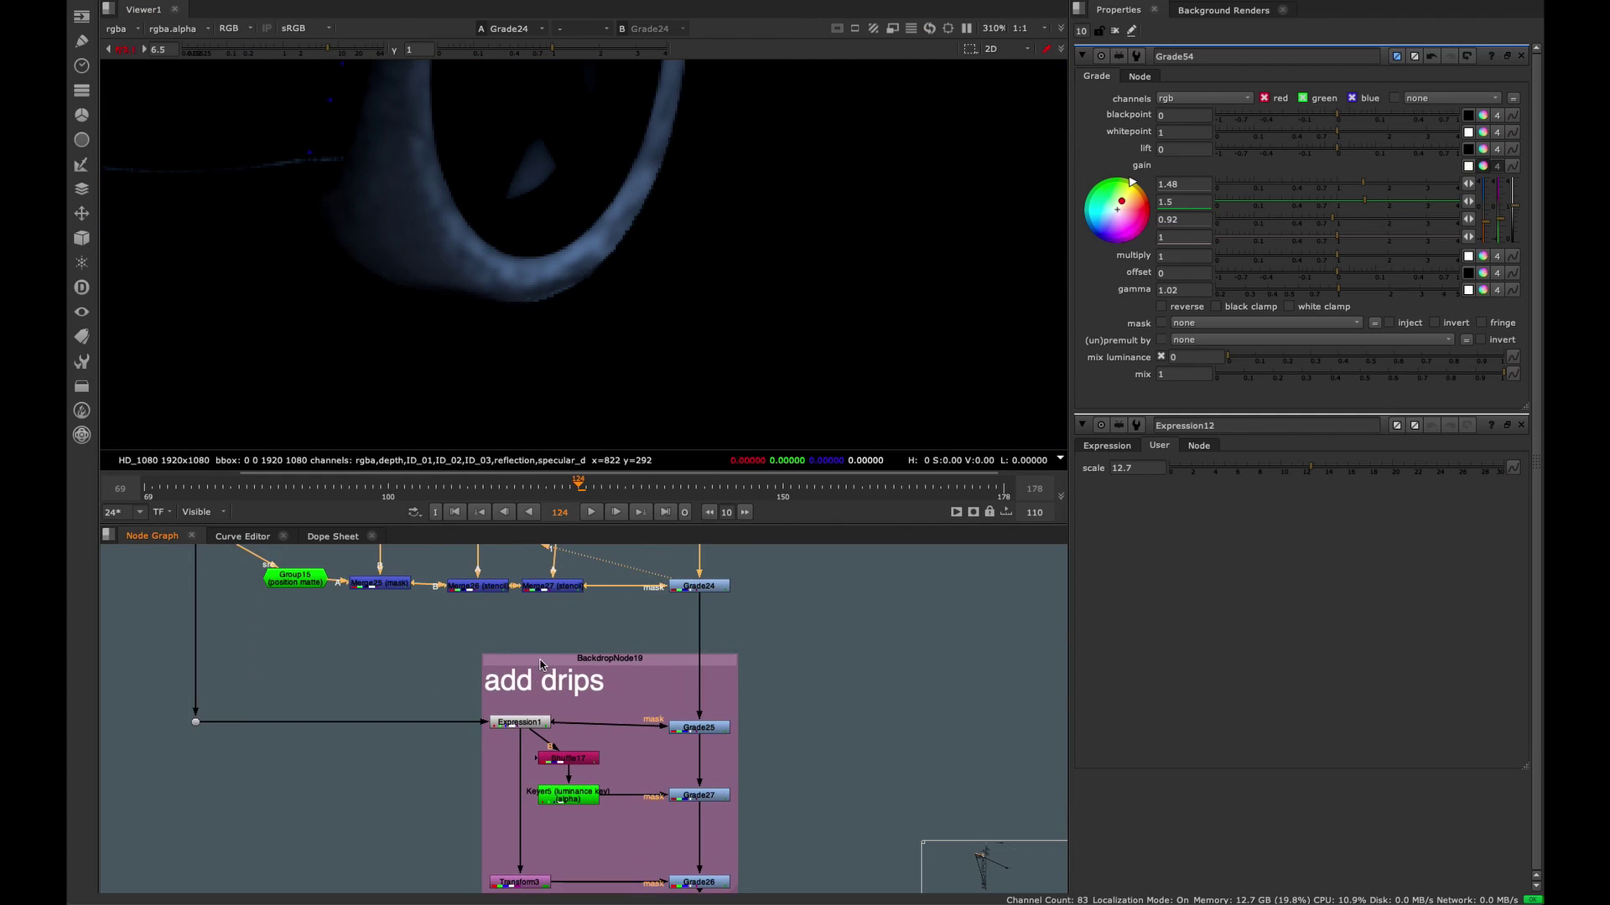
- View the alpha channel of Expression1 in the "add drips" group to check the noise across the car
middle_drag(605, 773, 584, 677)
click(492, 633)
key(1)
key(a)
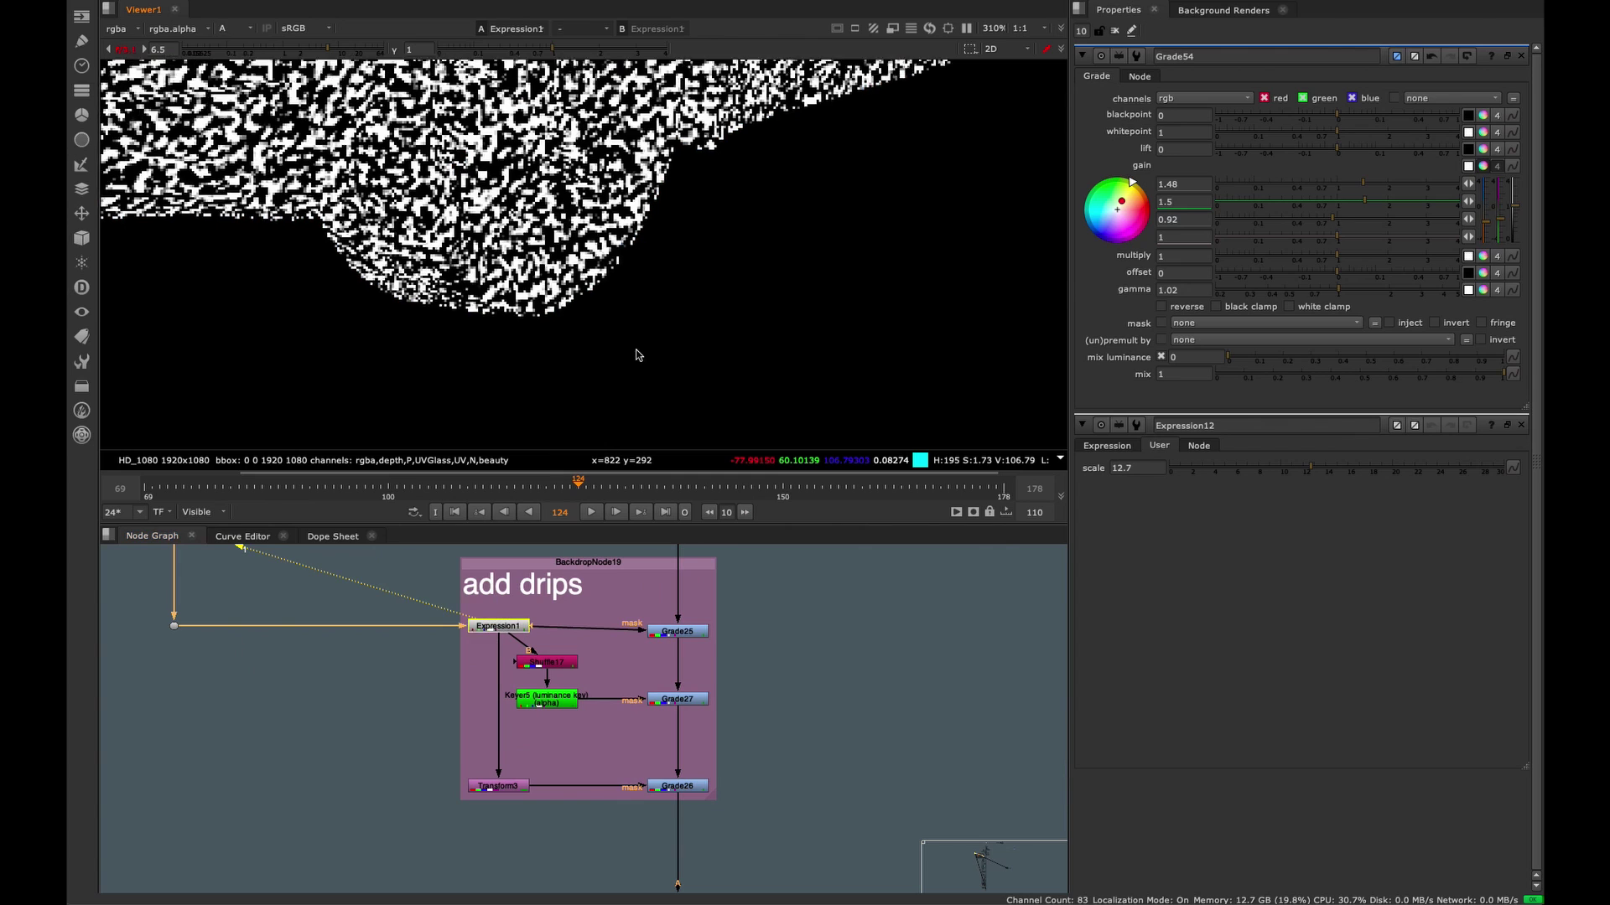
scroll(637, 348, down, 5)
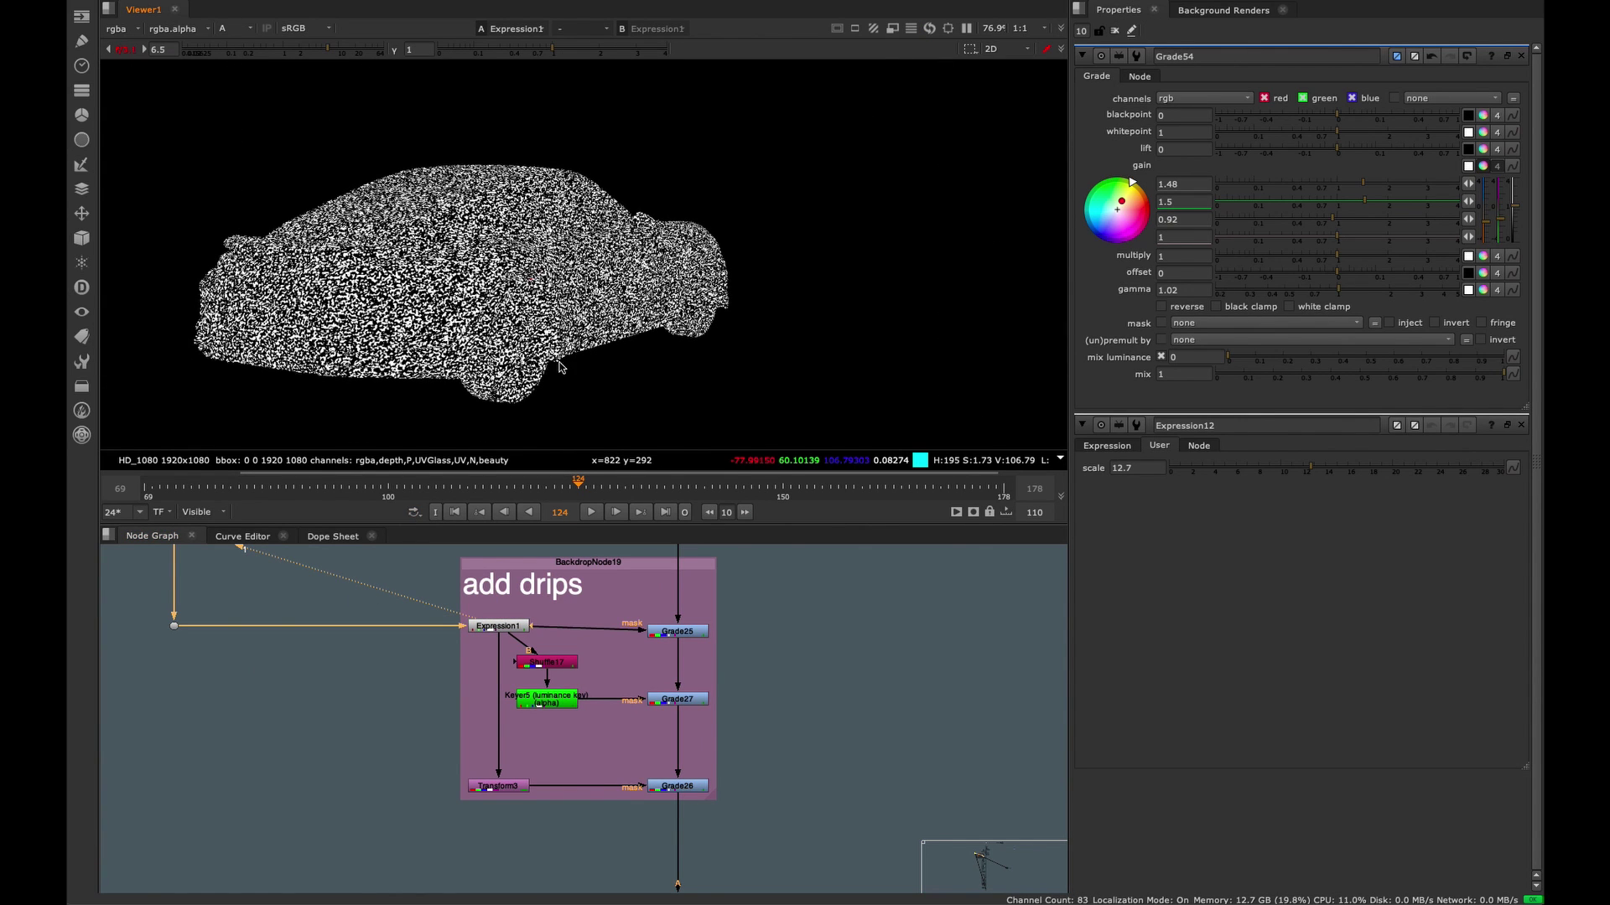
scroll(587, 663, up, 4)
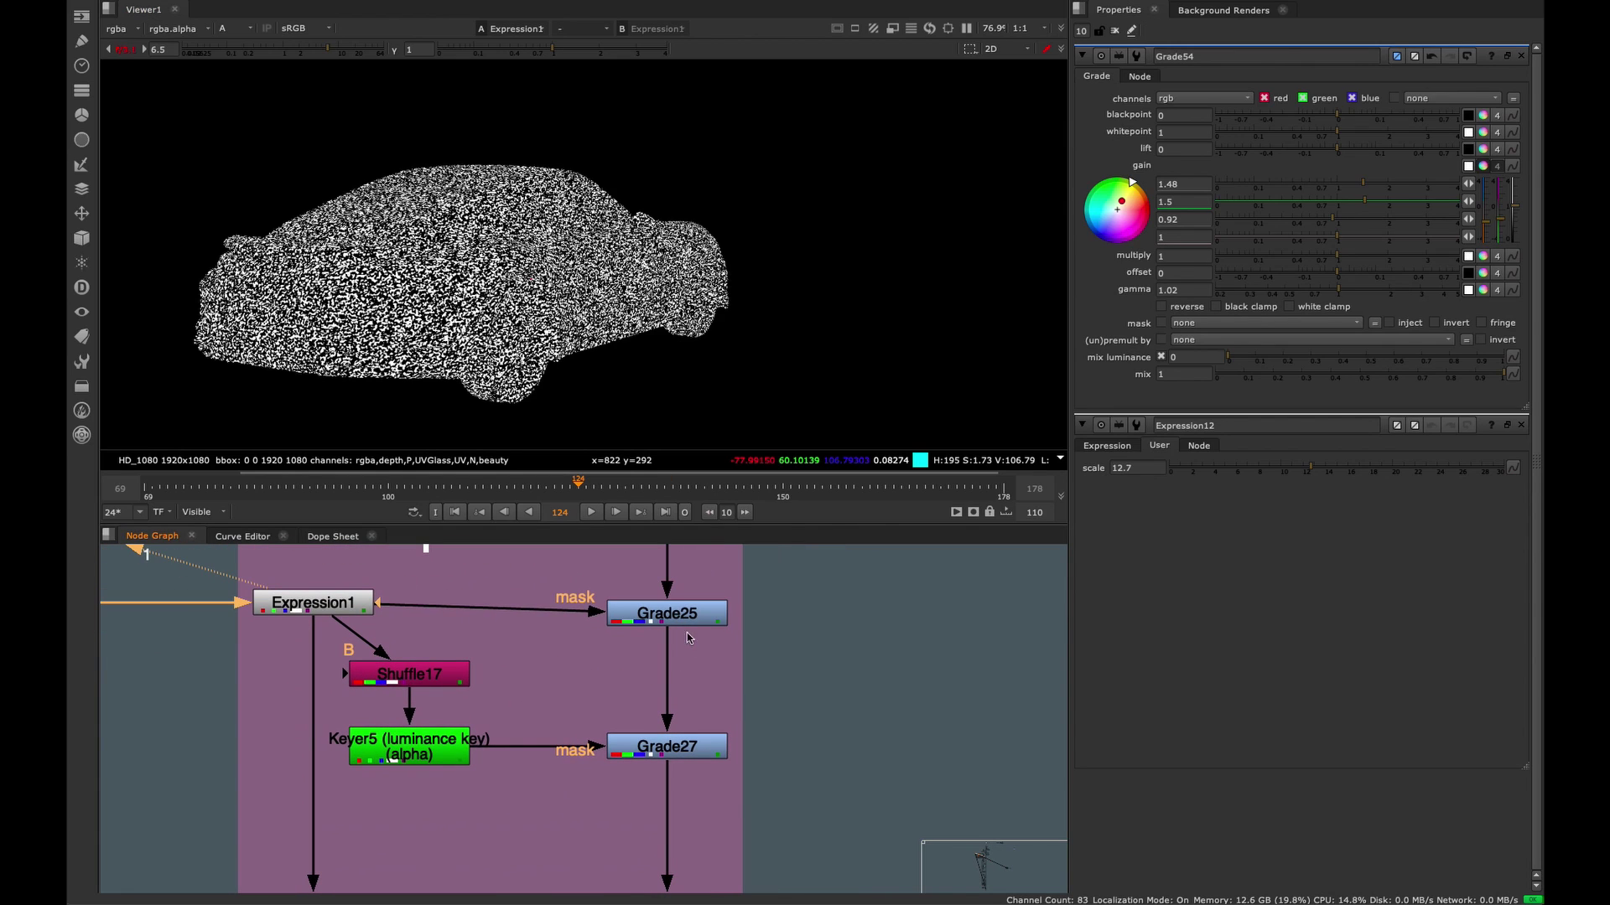
- View Grade25's output in full colour around the rear tyre
click(684, 617)
key(1)
key(a)
scroll(575, 379, up, 5)
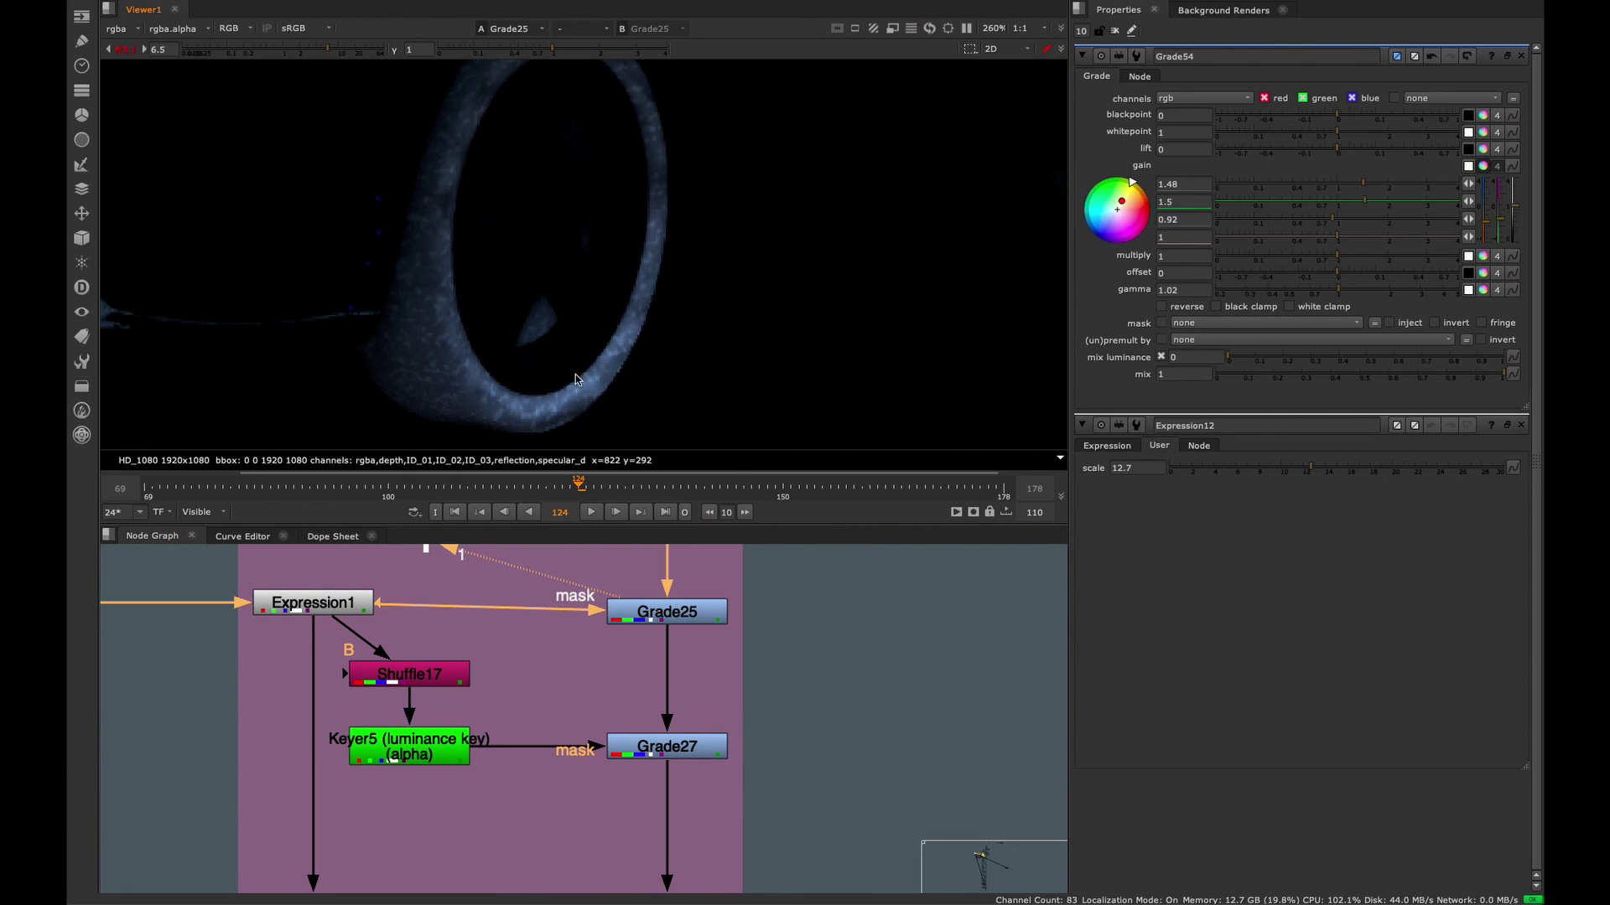
- Open Grade25's settings and toggle the node off and on to compare its effect on the tyre
click(710, 616)
key(d)
key(d)
double_click(710, 616)
key(d)
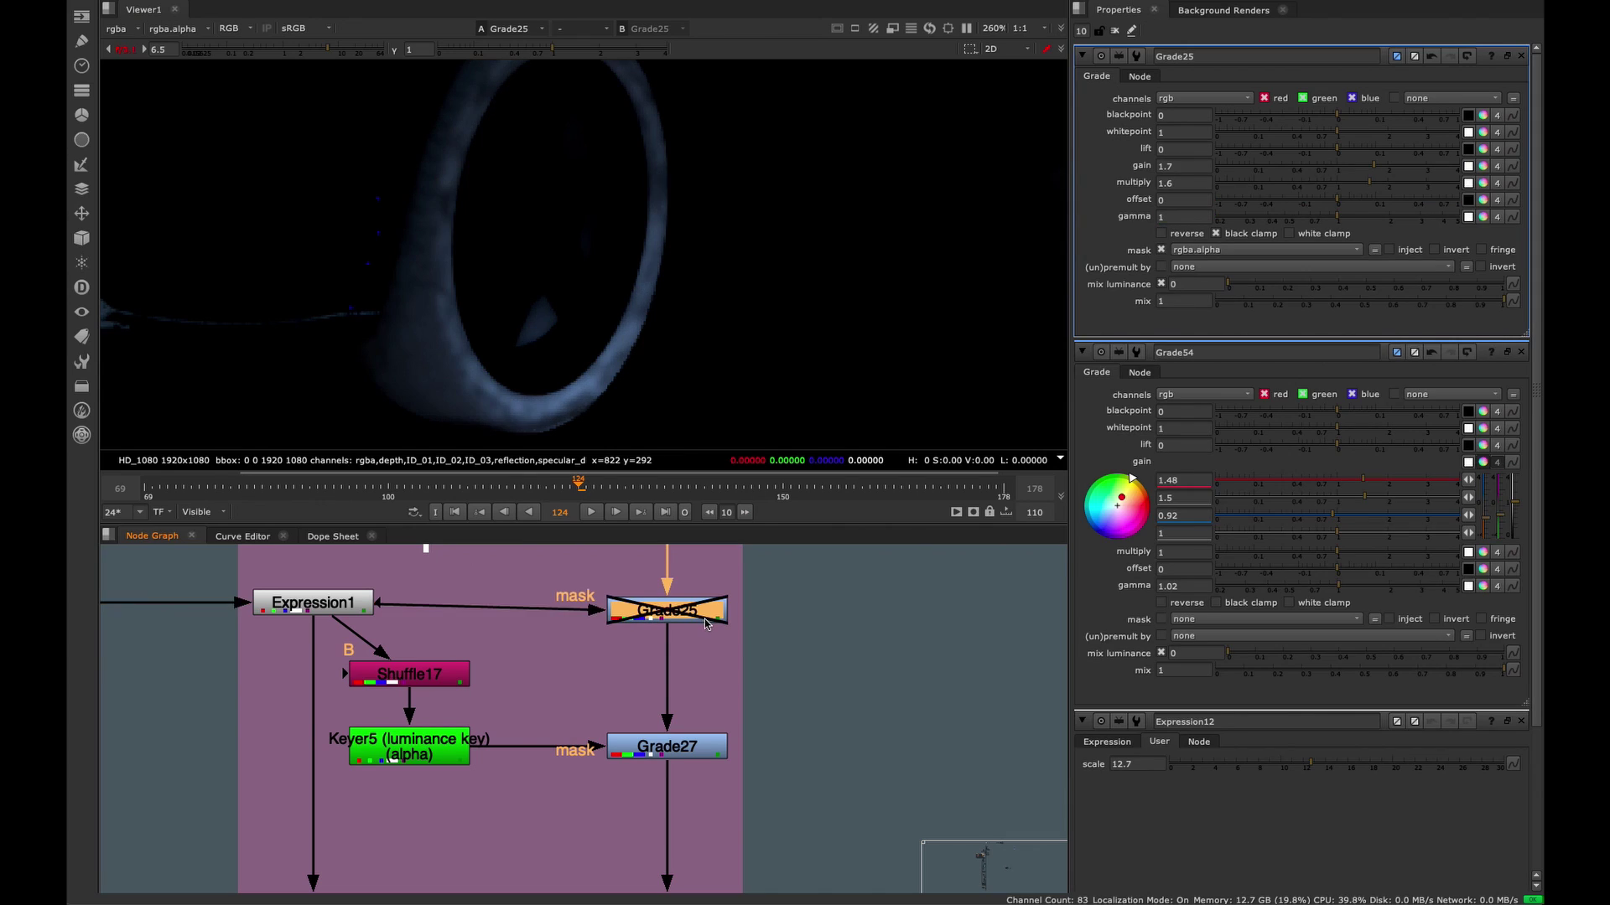
key(d)
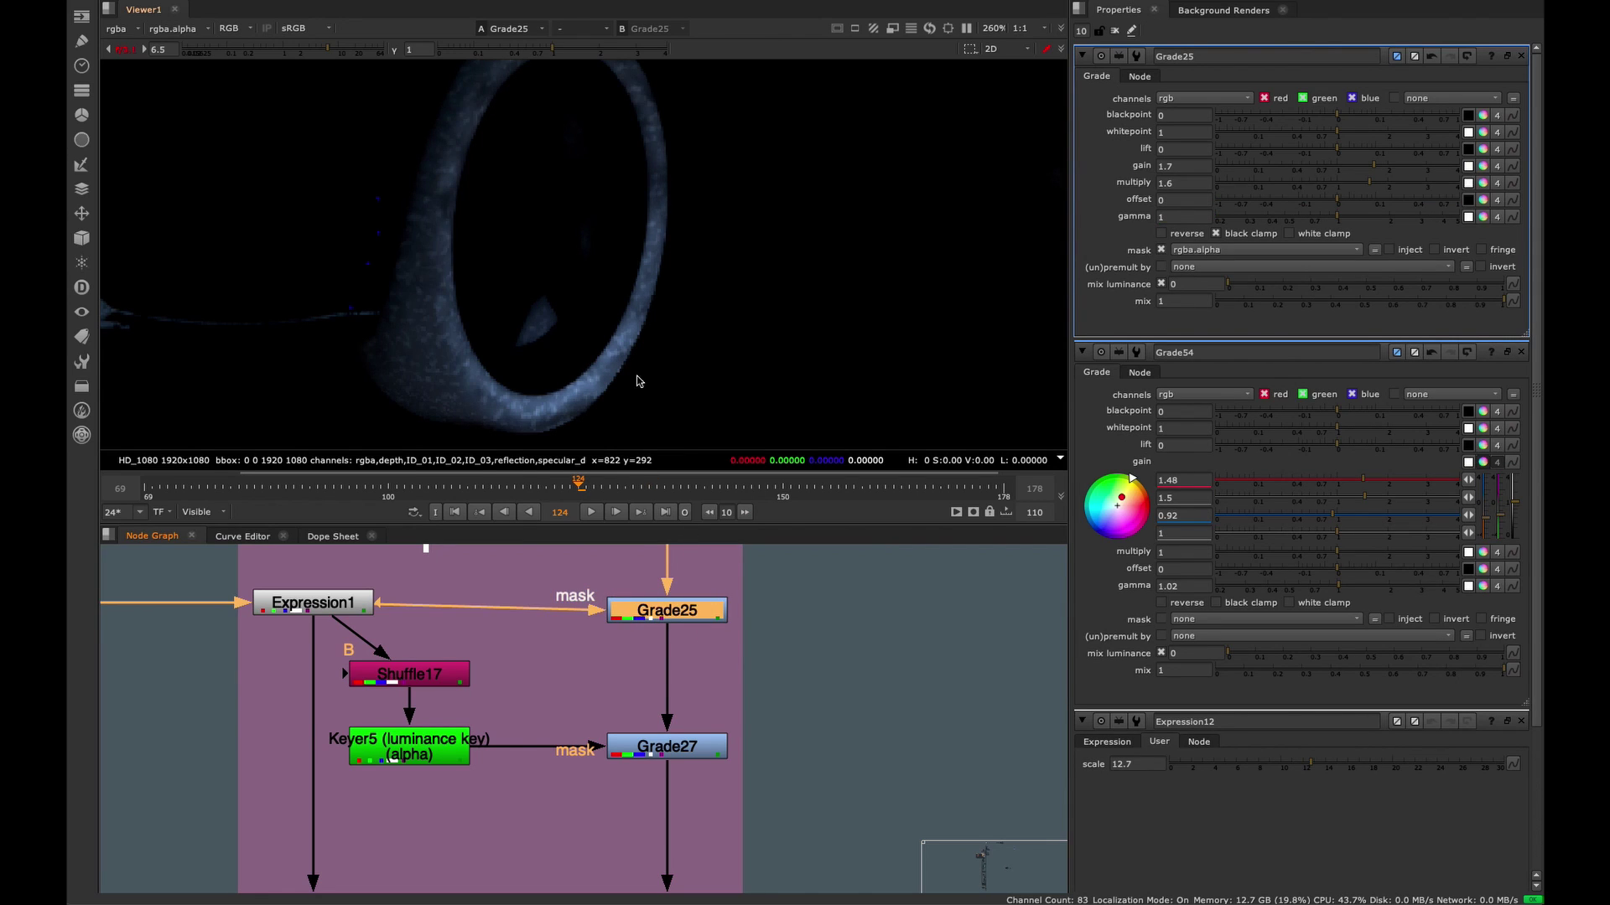
middle_drag(470, 428, 428, 356)
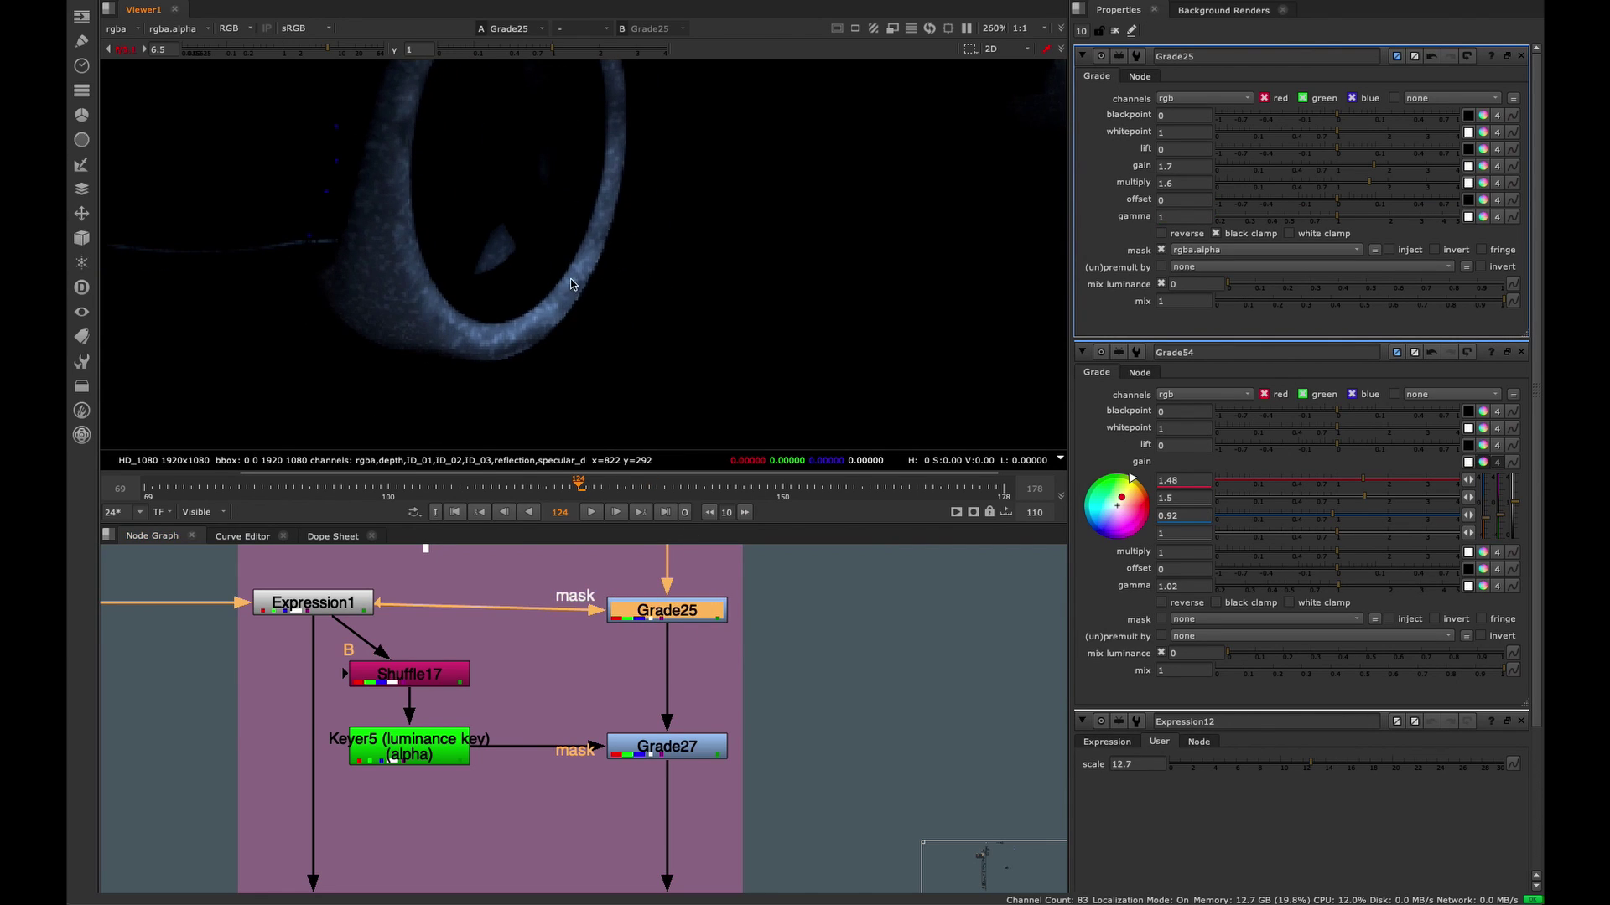
- View Shuffle17's output and open its settings to check the alpha-to-RGB routing
middle_drag(527, 636, 660, 607)
click(562, 646)
key(1)
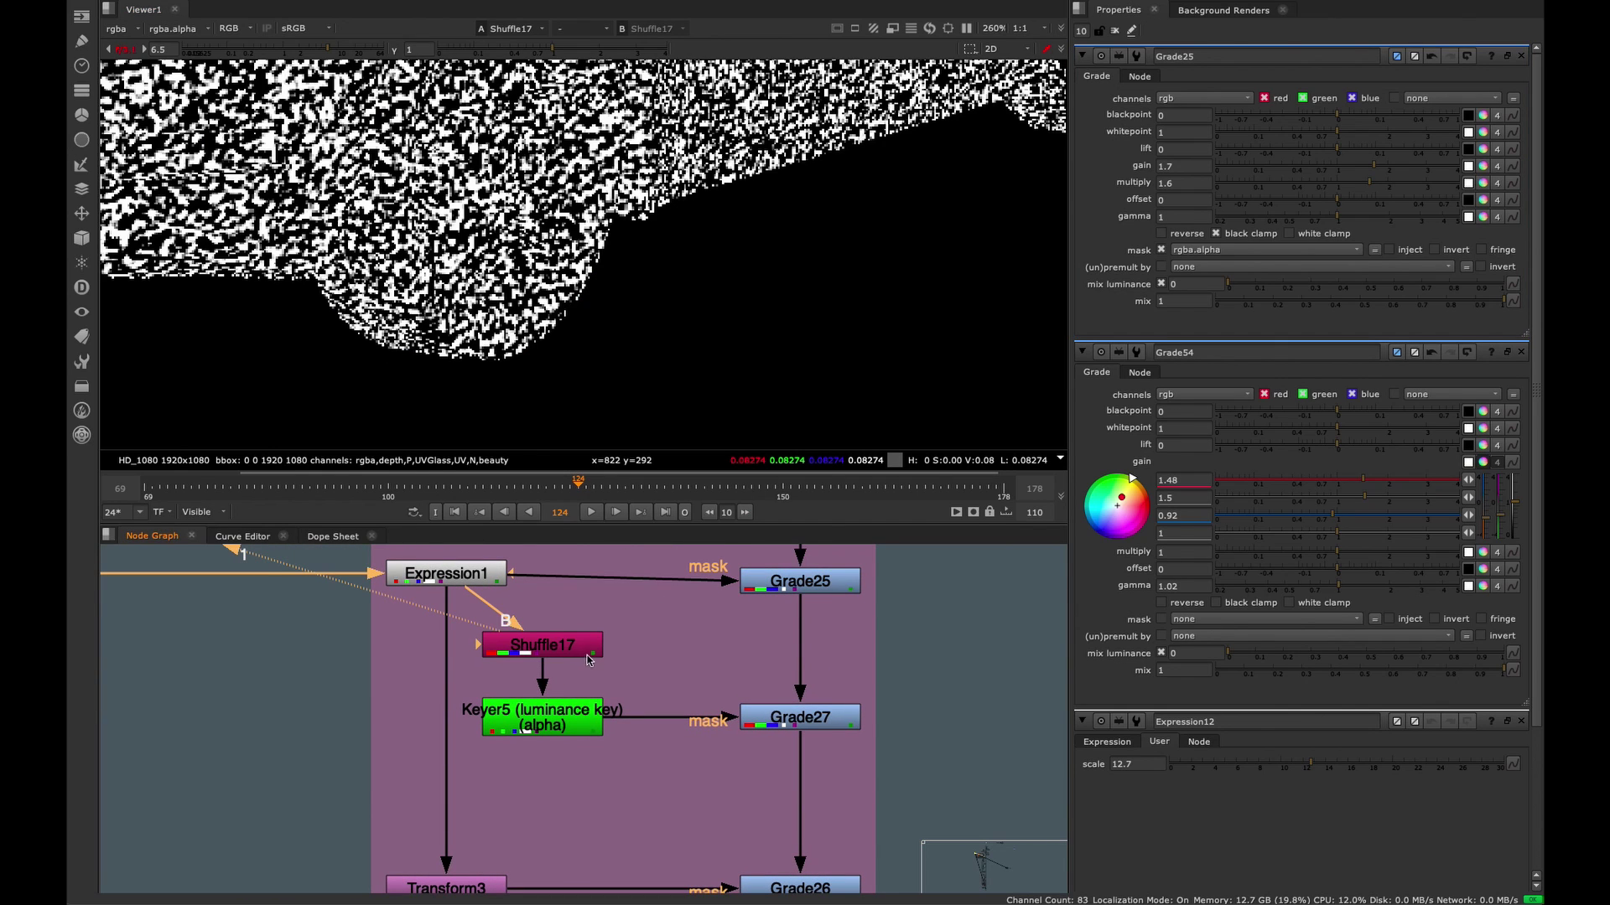
middle_drag(634, 335, 636, 346)
scroll(635, 345, down, 8)
double_click(558, 653)
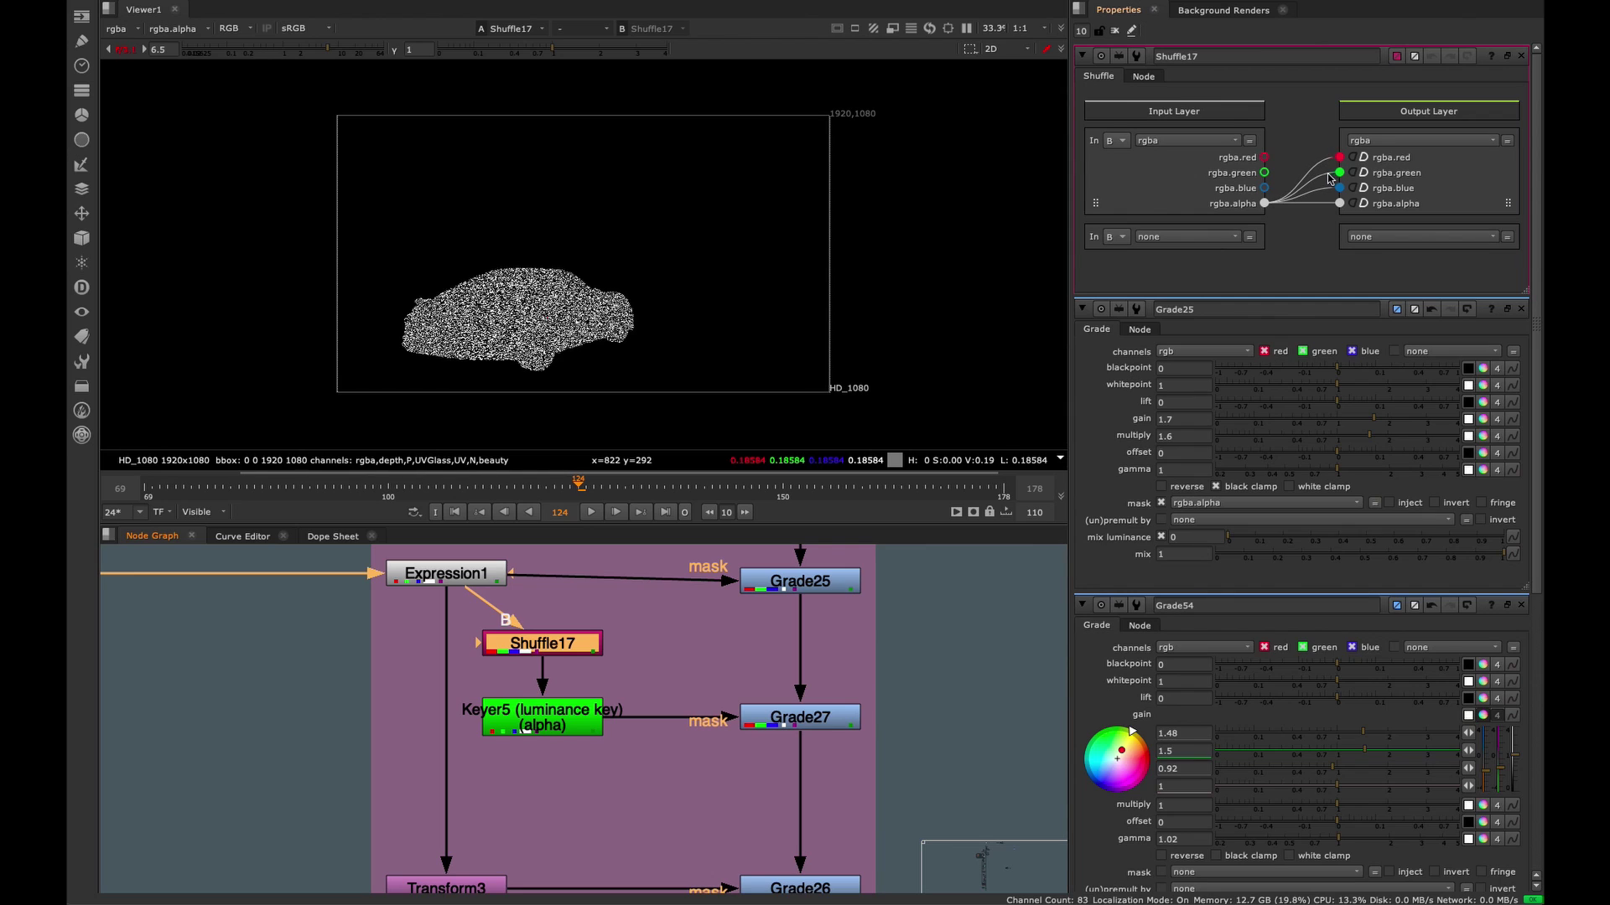
scroll(591, 352, up, 4)
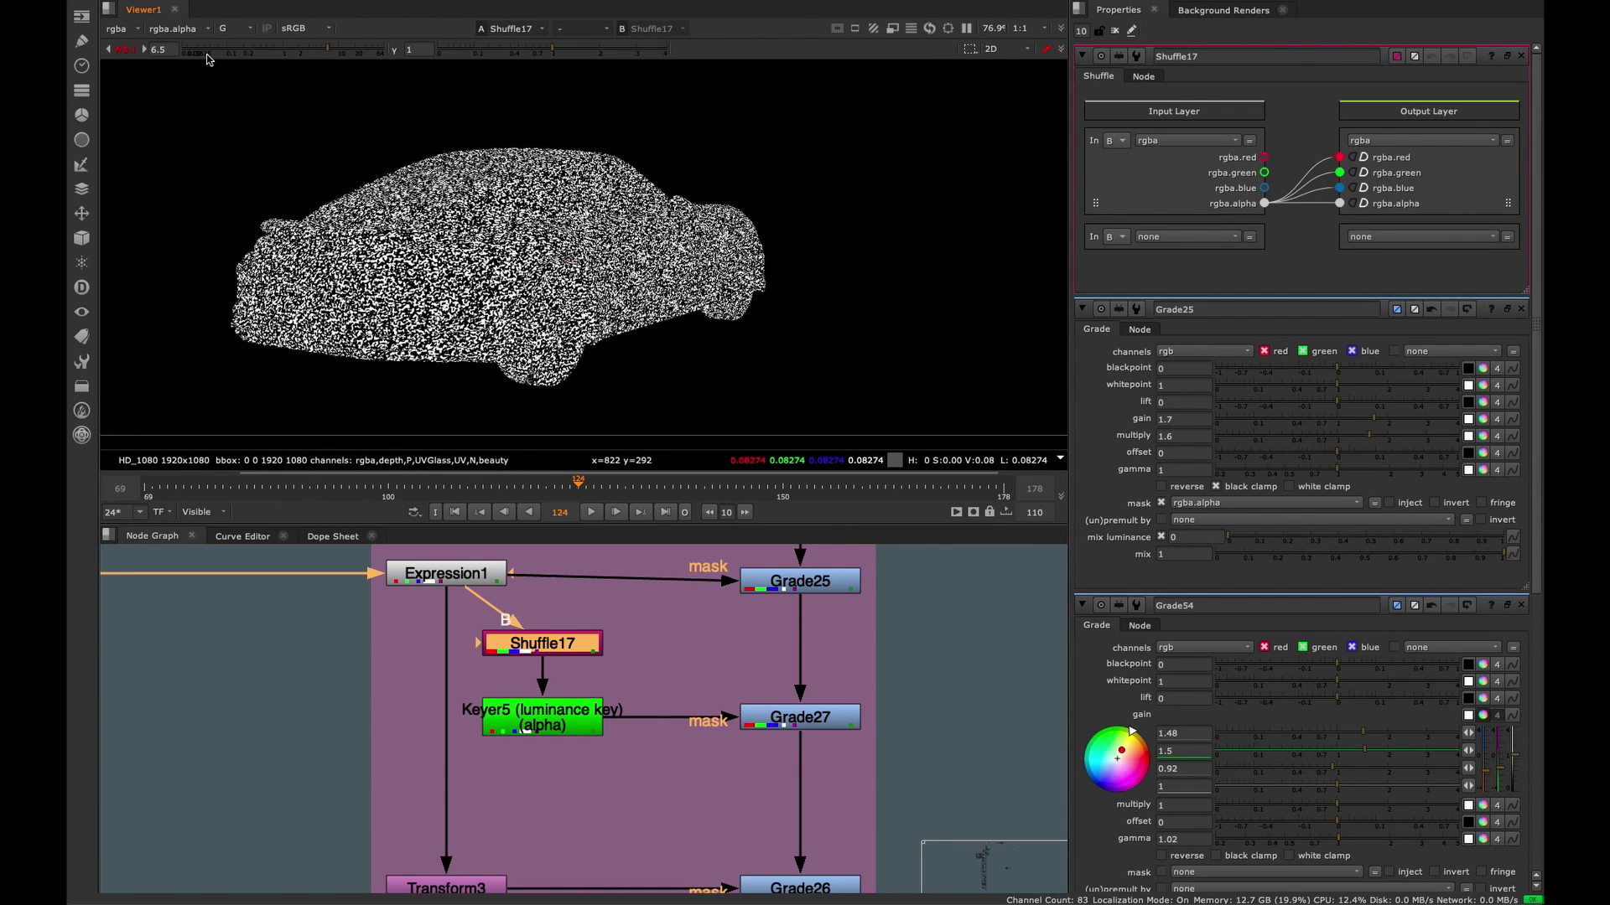
- Open Keyer5's luminance key settings and inspect its alpha output across the car
click(543, 731)
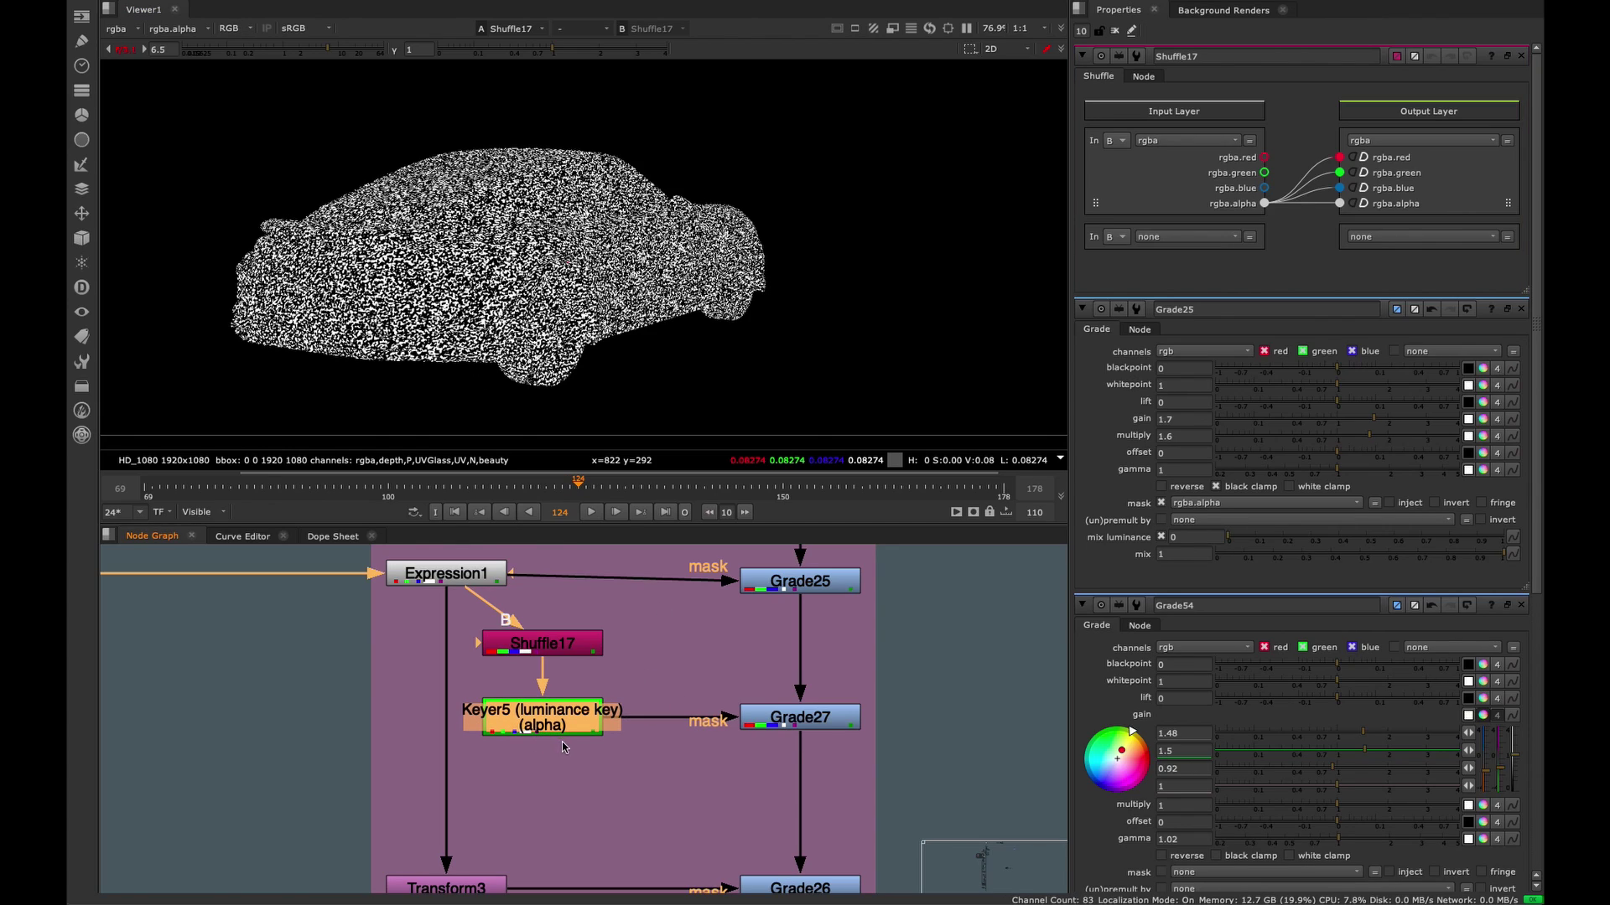
double_click(563, 733)
scroll(545, 339, up, 5)
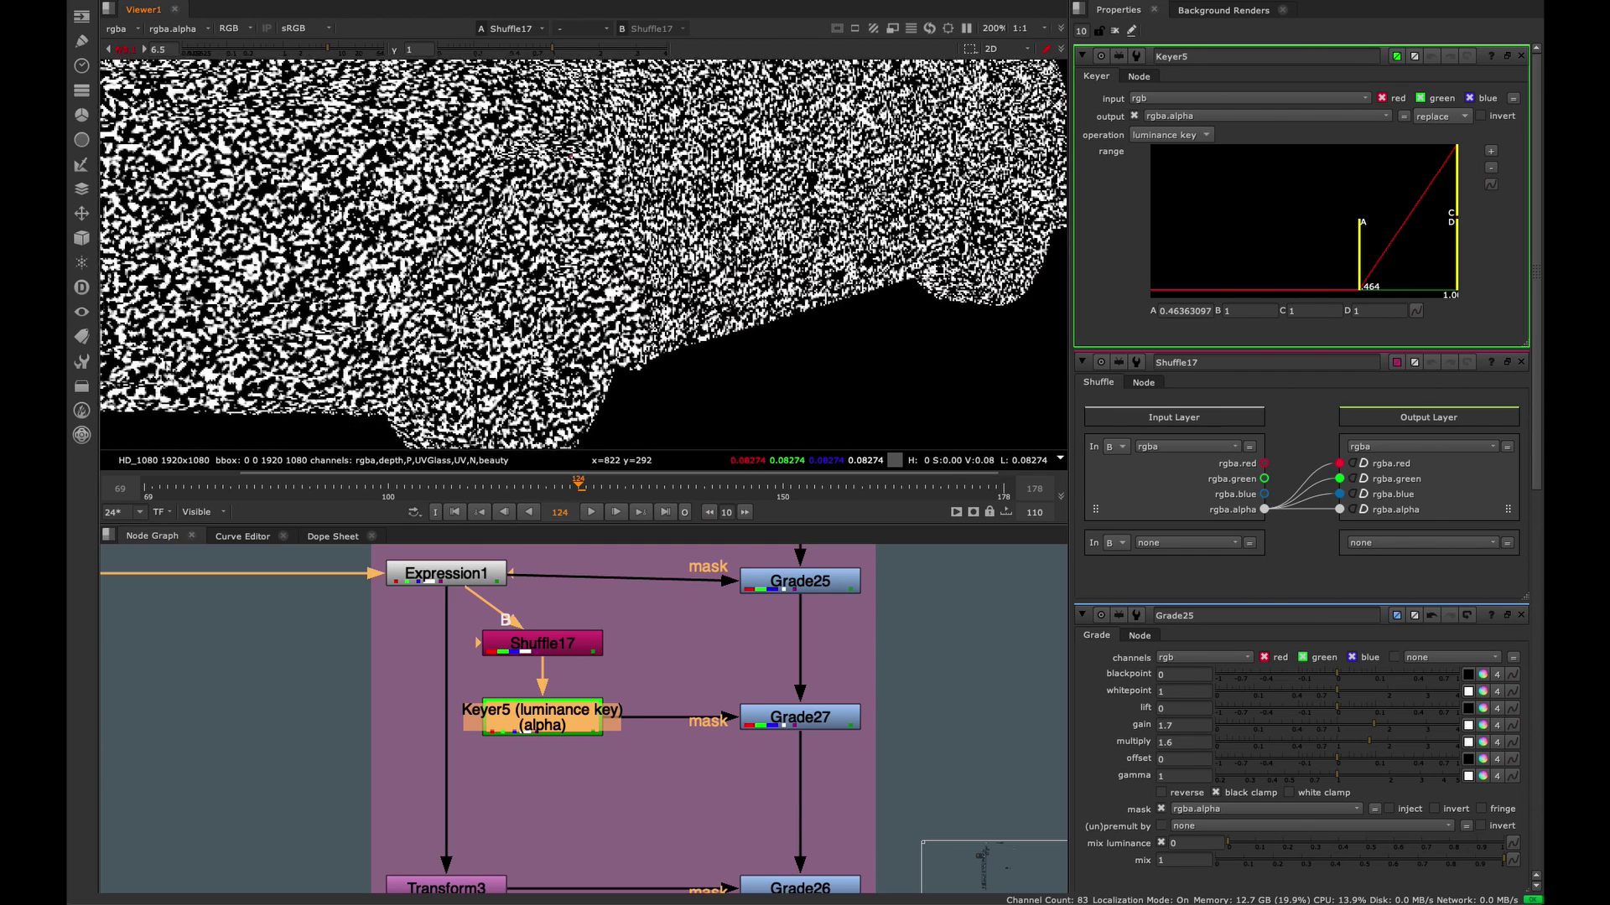
scroll(592, 277, down, 3)
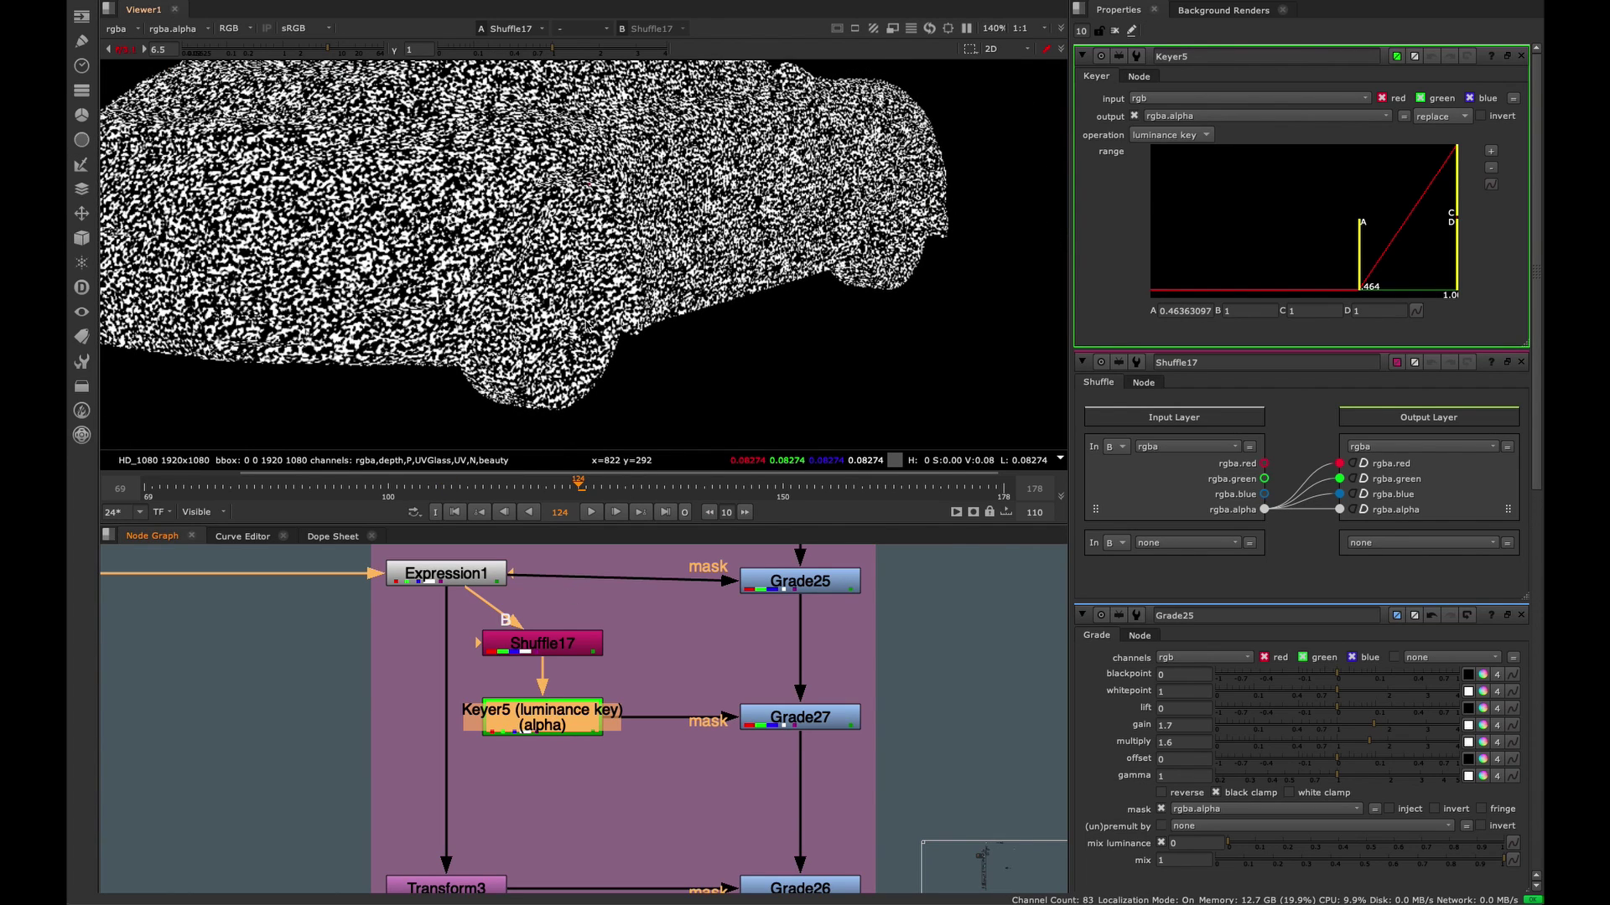
key(1)
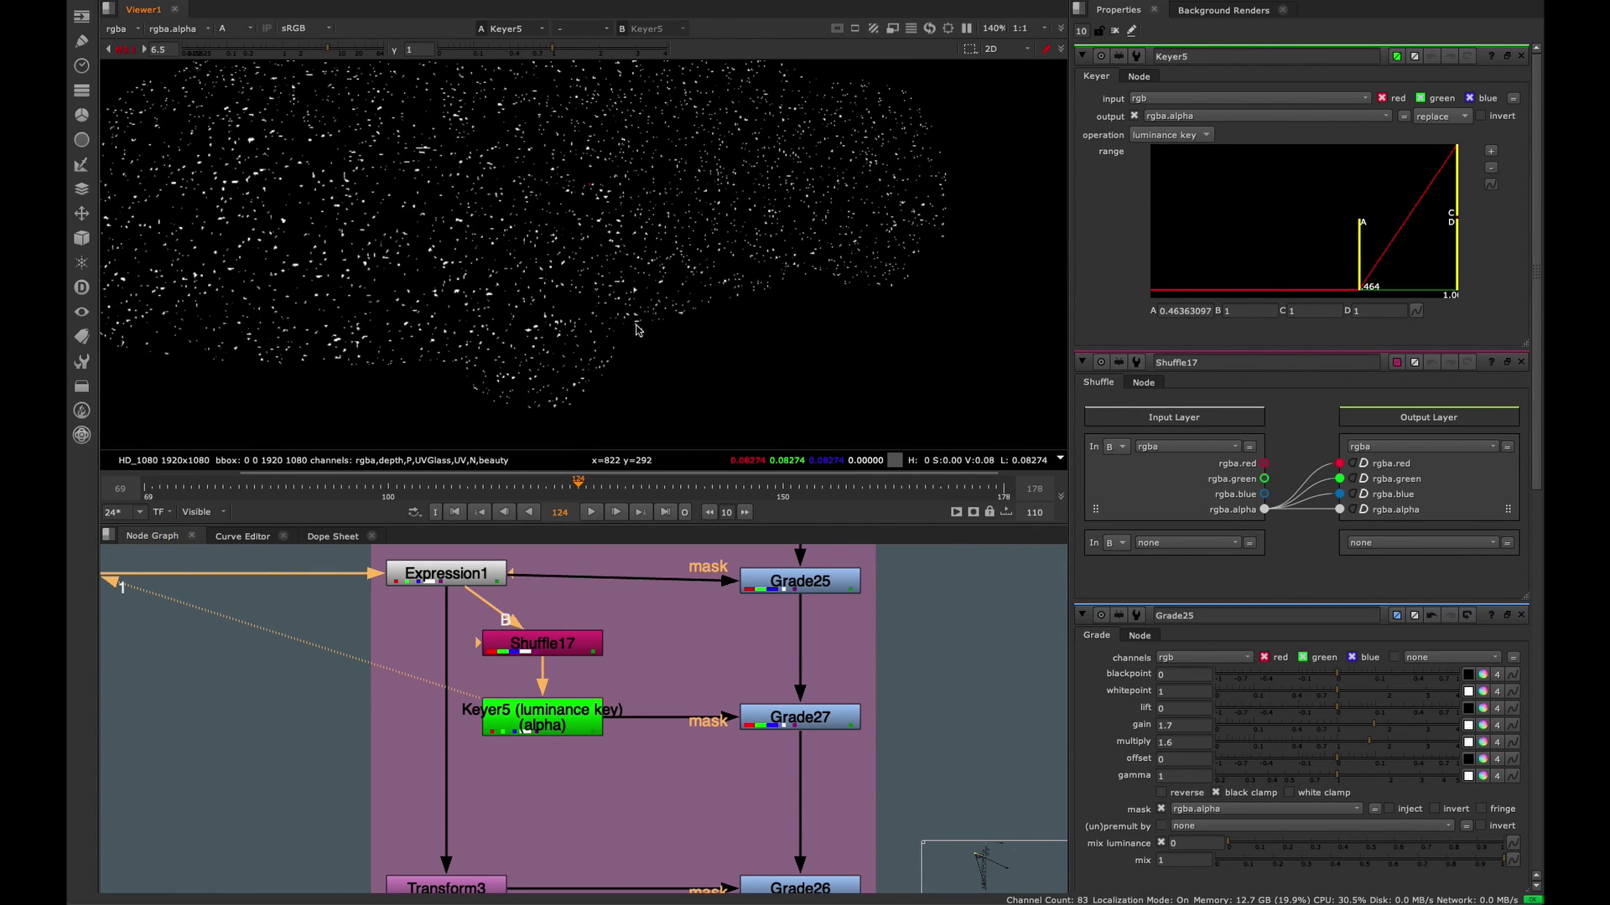
scroll(637, 329, down, 2)
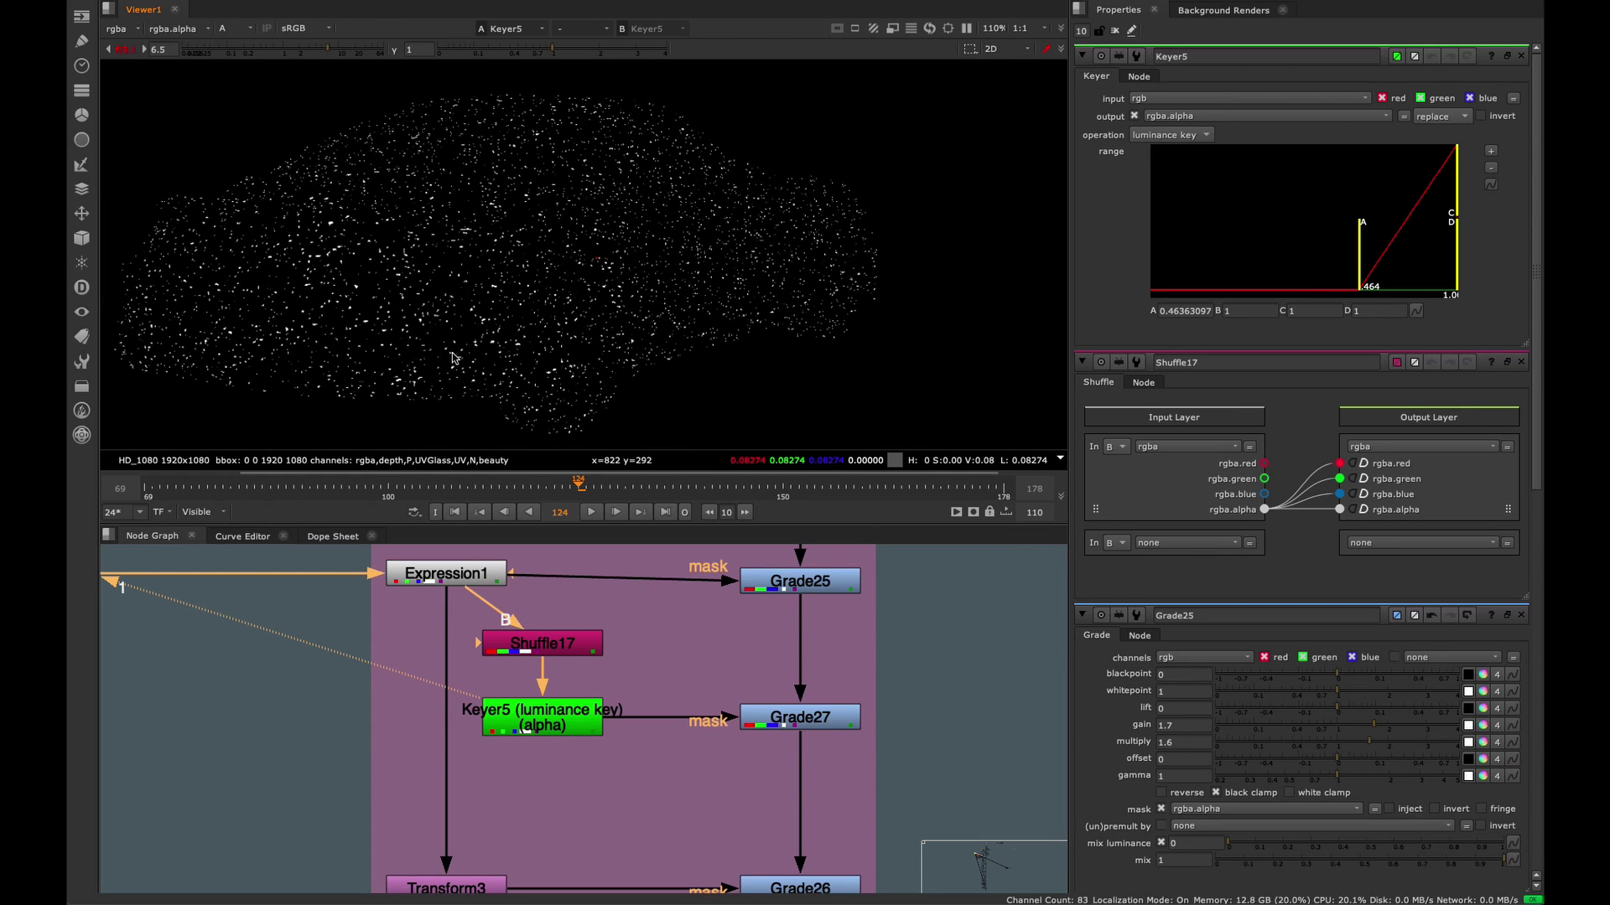
scroll(610, 300, up, 6)
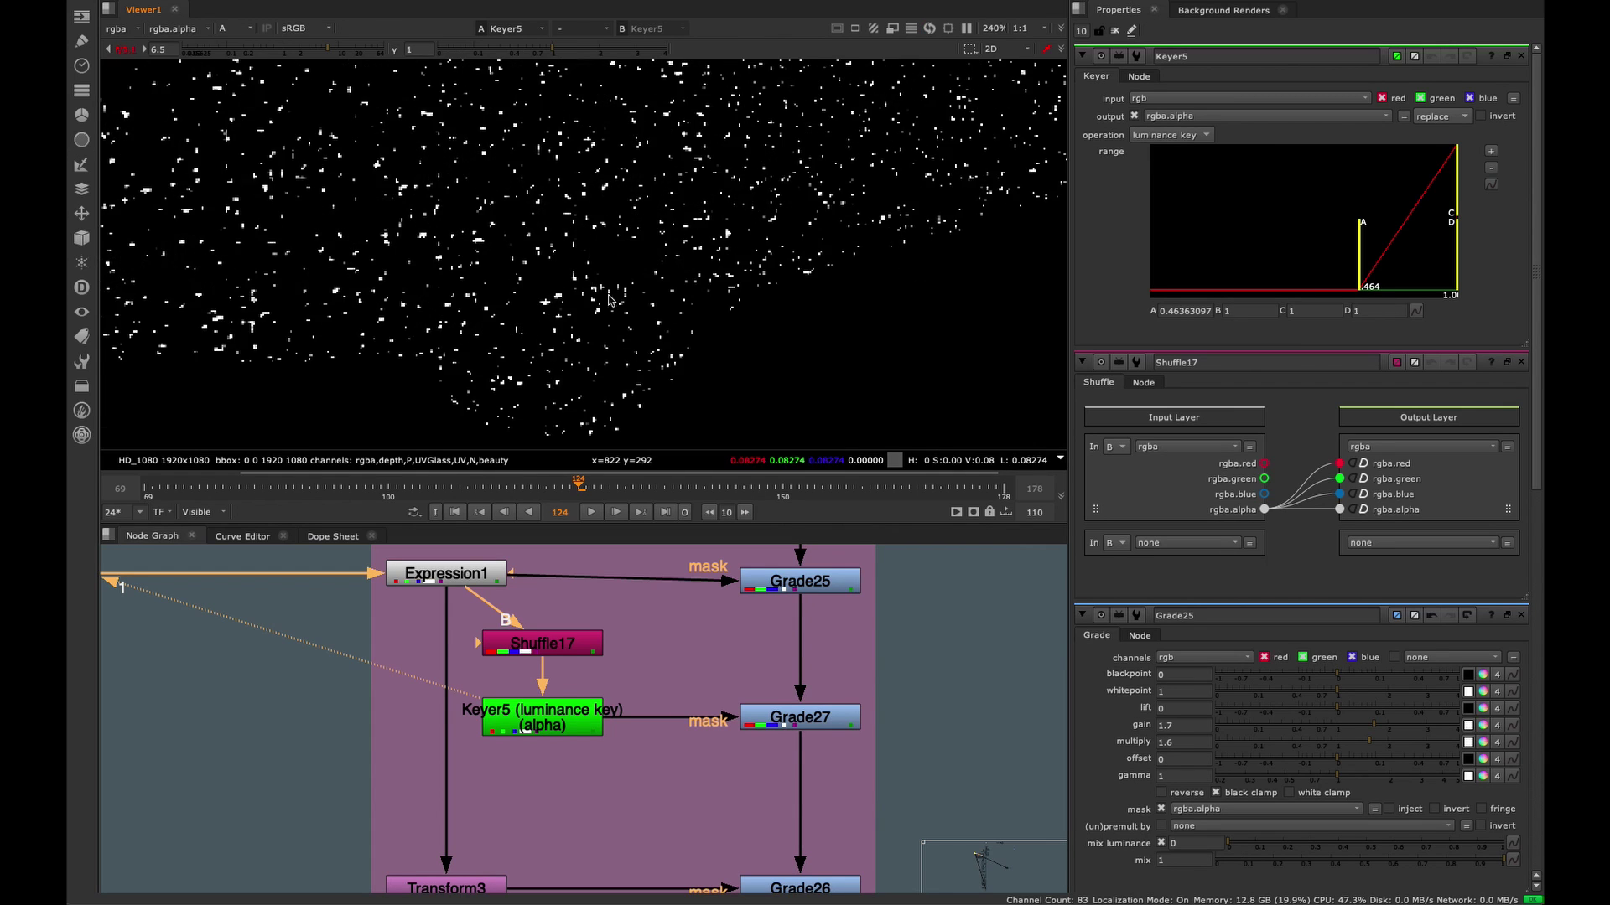
scroll(609, 300, down, 7)
- View Grade27's output in full colour around the rear tyre
middle_drag(740, 647, 622, 639)
click(683, 708)
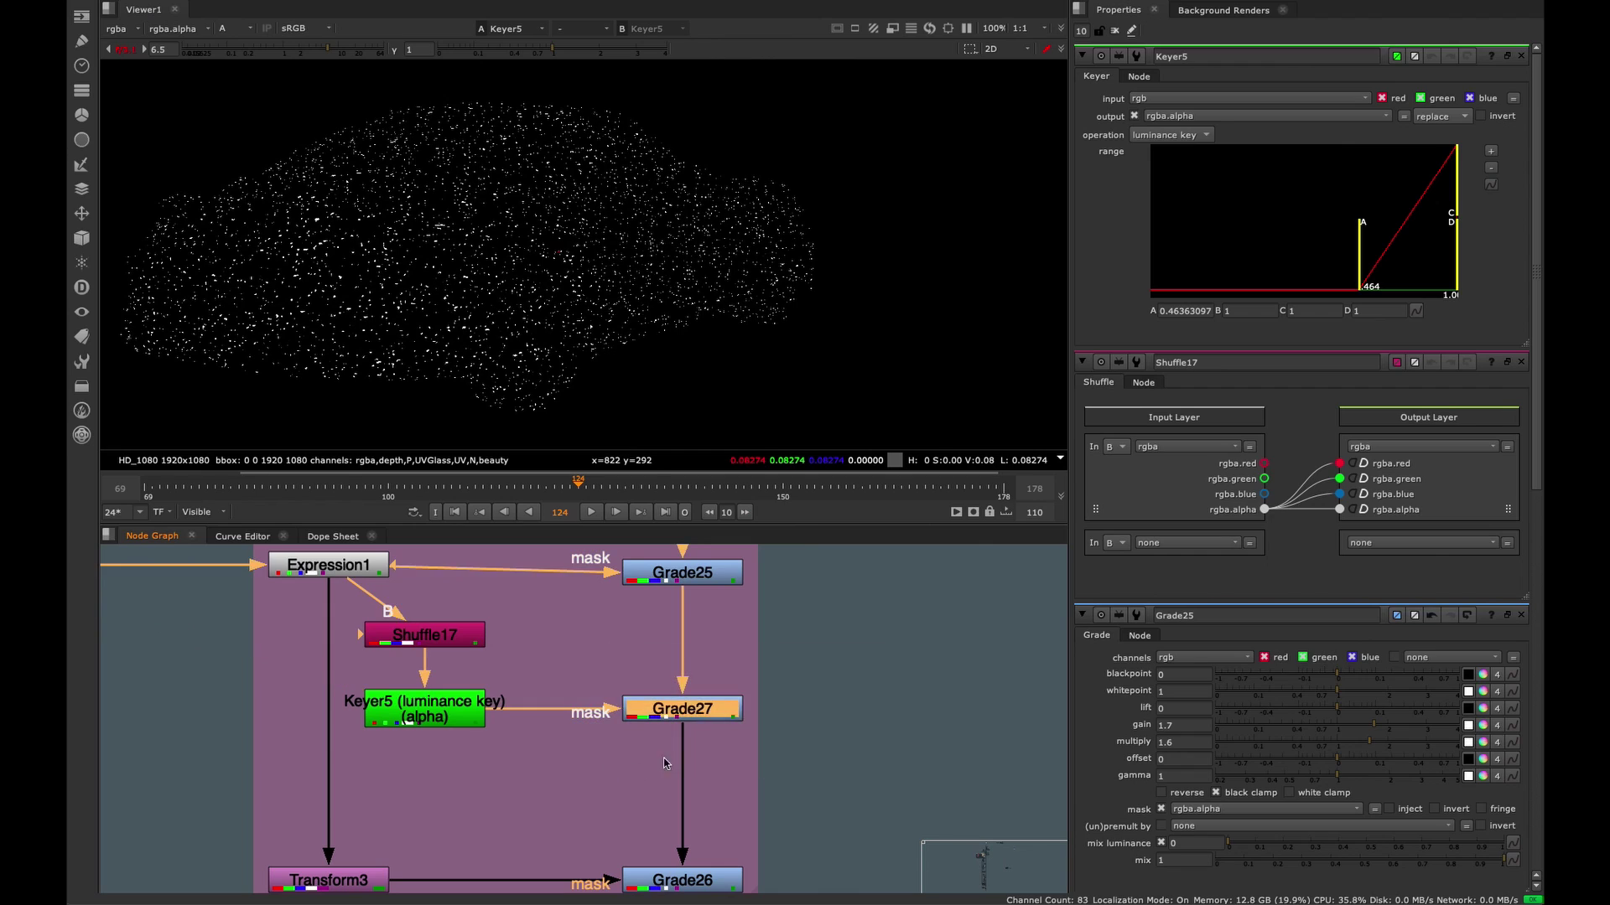
key(1)
scroll(592, 363, up, 7)
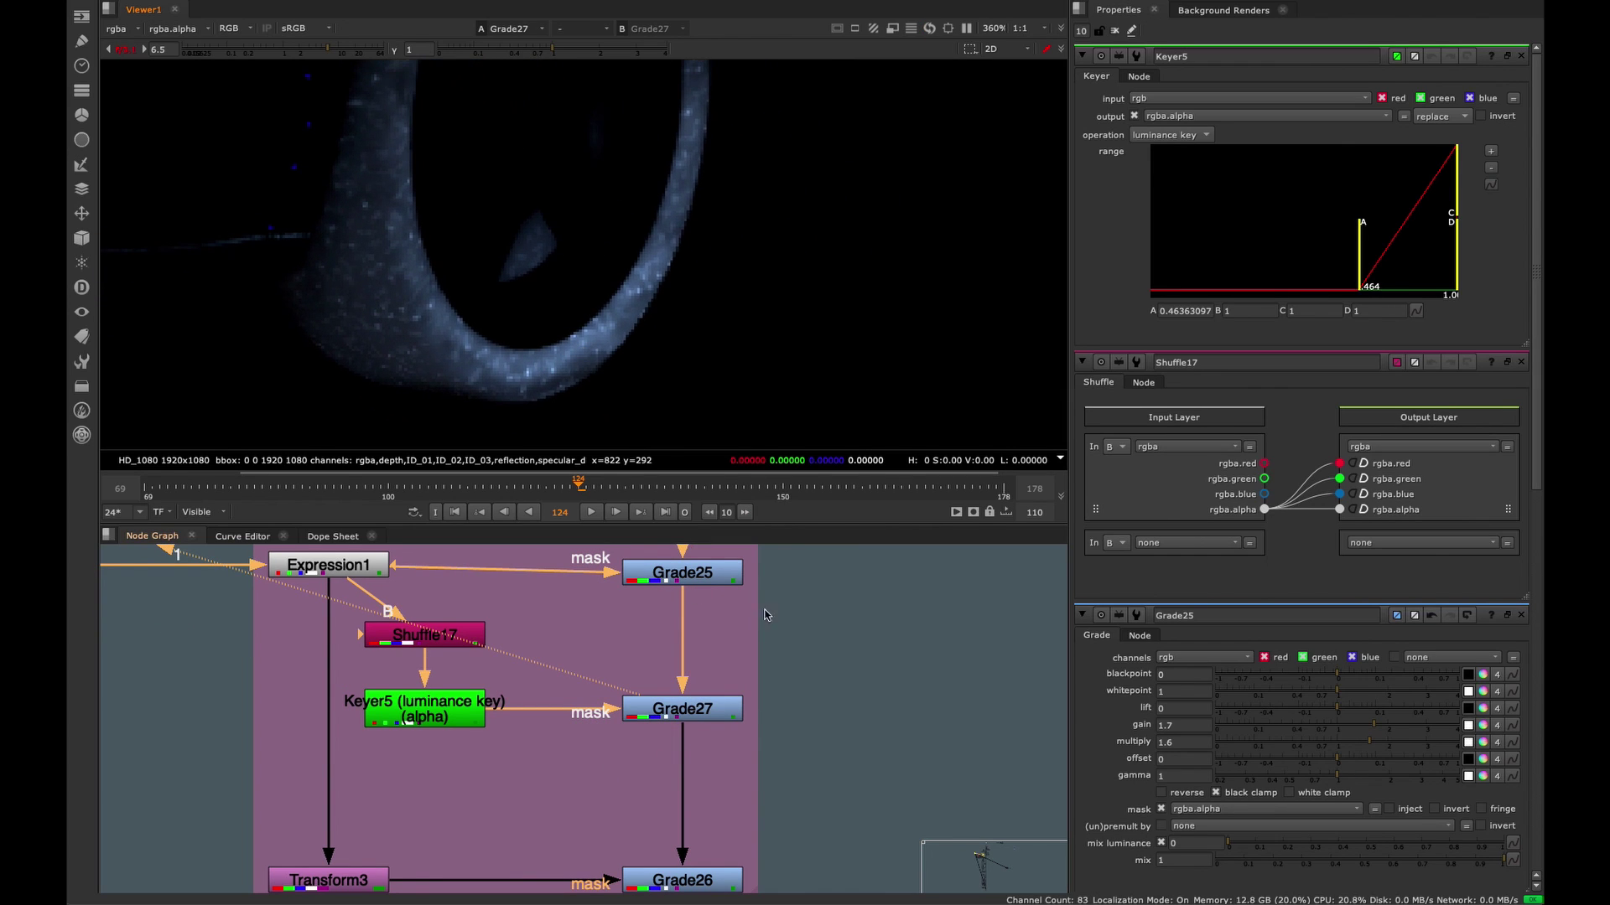
- Toggle Grade27 off and on to compare its masked speckles on the tyre
key(d)
scroll(574, 361, up, 4)
key(d)
key(d)
key(d)
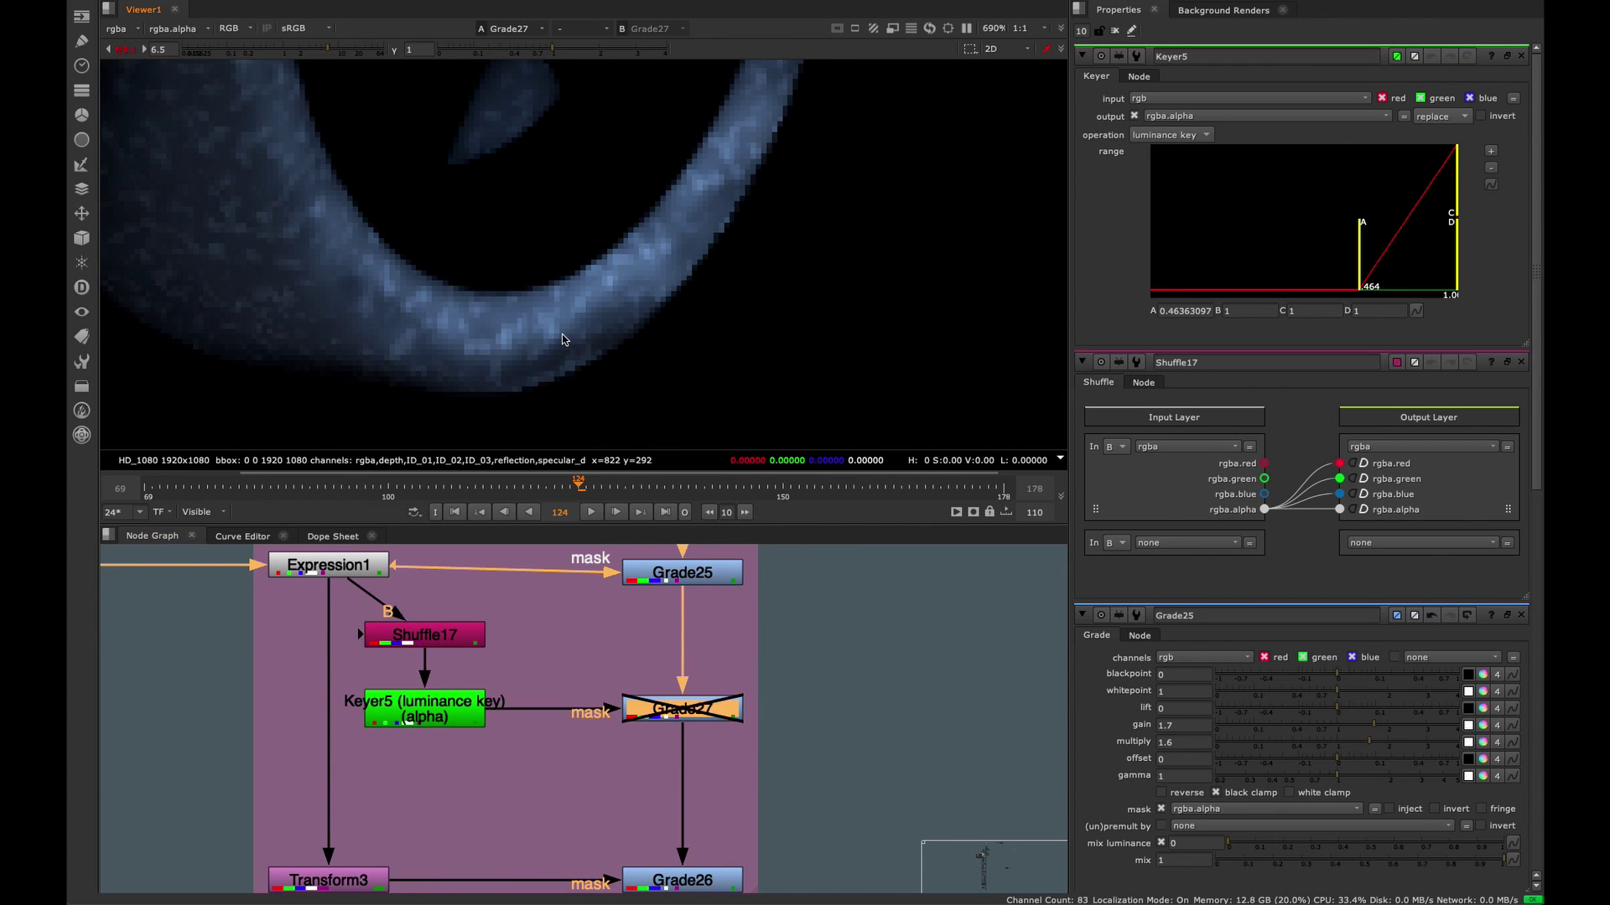
scroll(515, 344, down, 2)
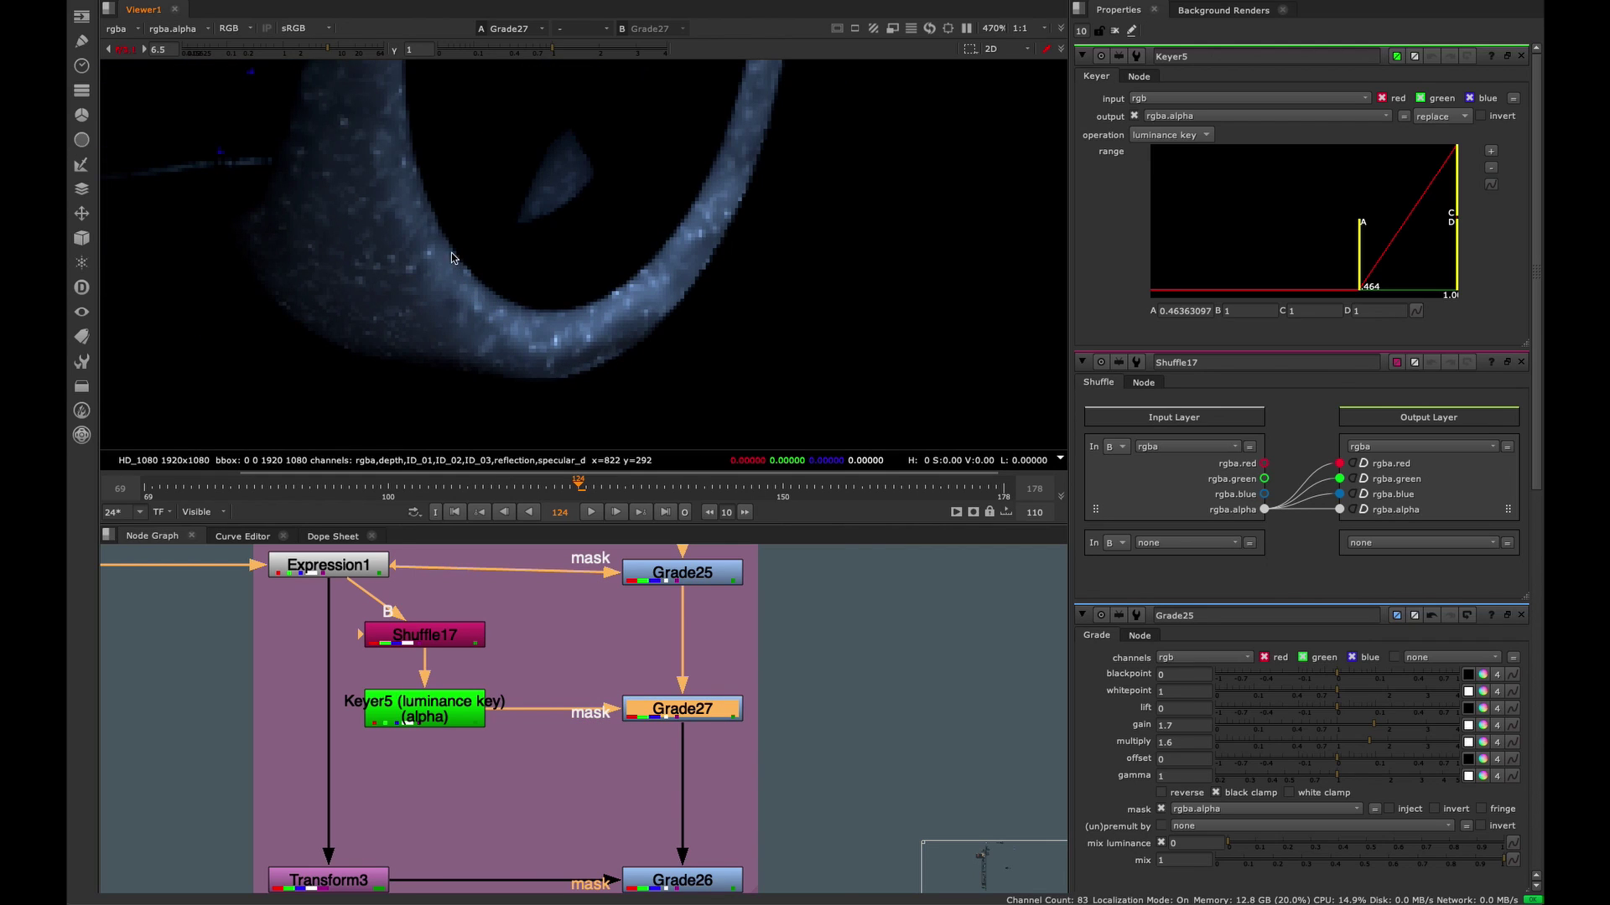
middle_drag(452, 258, 496, 308)
middle_drag(767, 241, 623, 396)
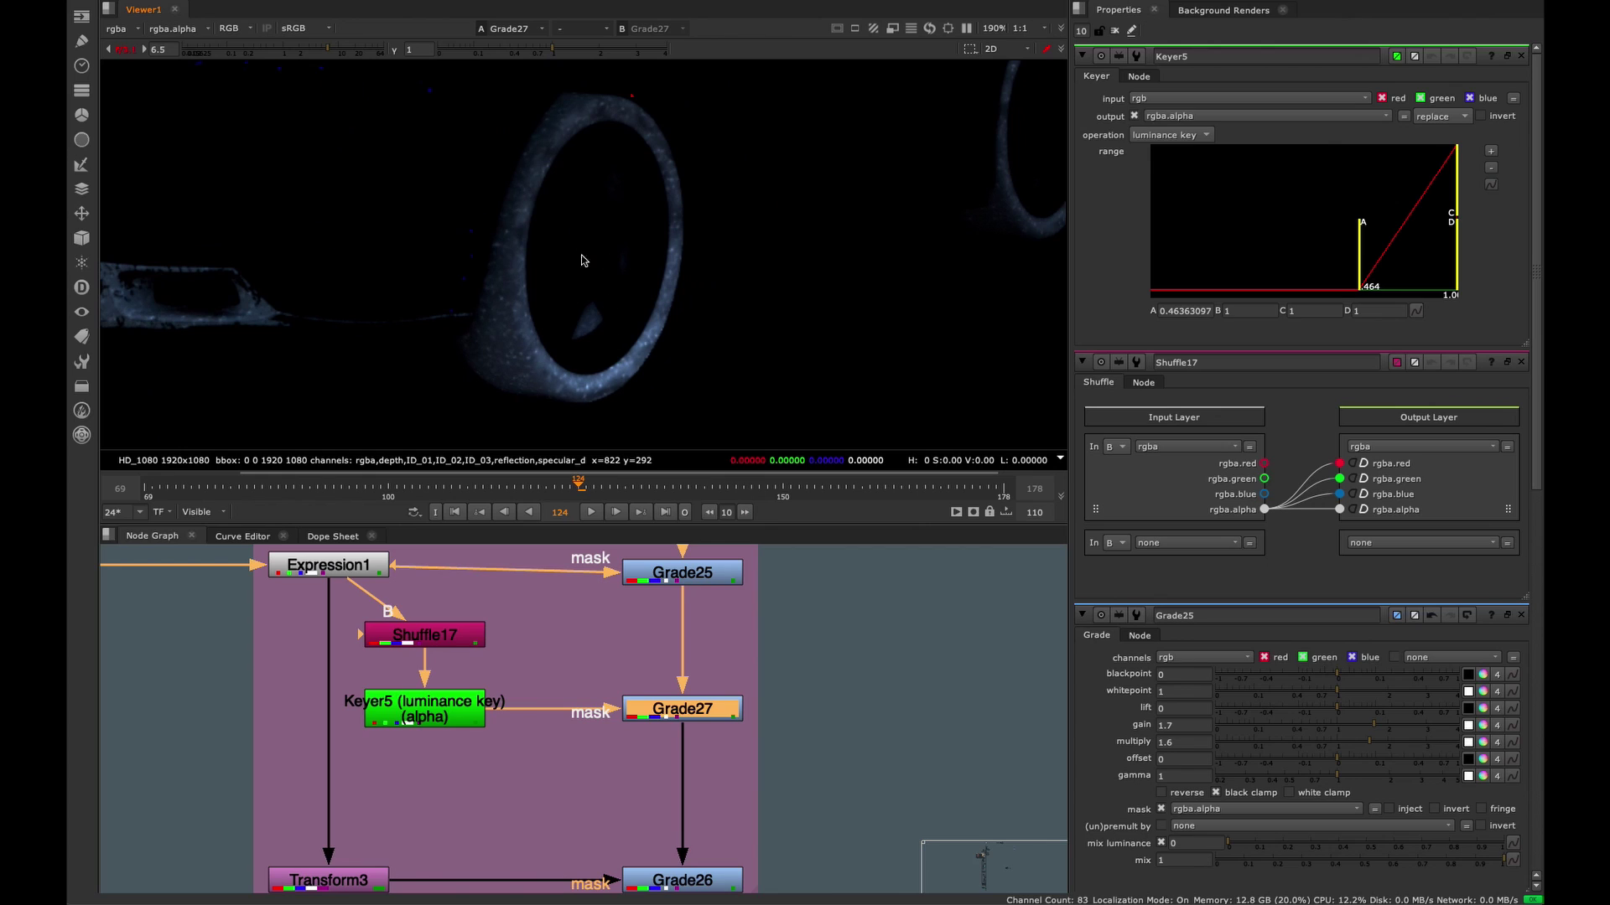
- View Expression1's alpha output to inspect the noise pattern across the car
middle_drag(442, 786, 612, 740)
drag(635, 744, 387, 873)
middle_drag(505, 765, 473, 857)
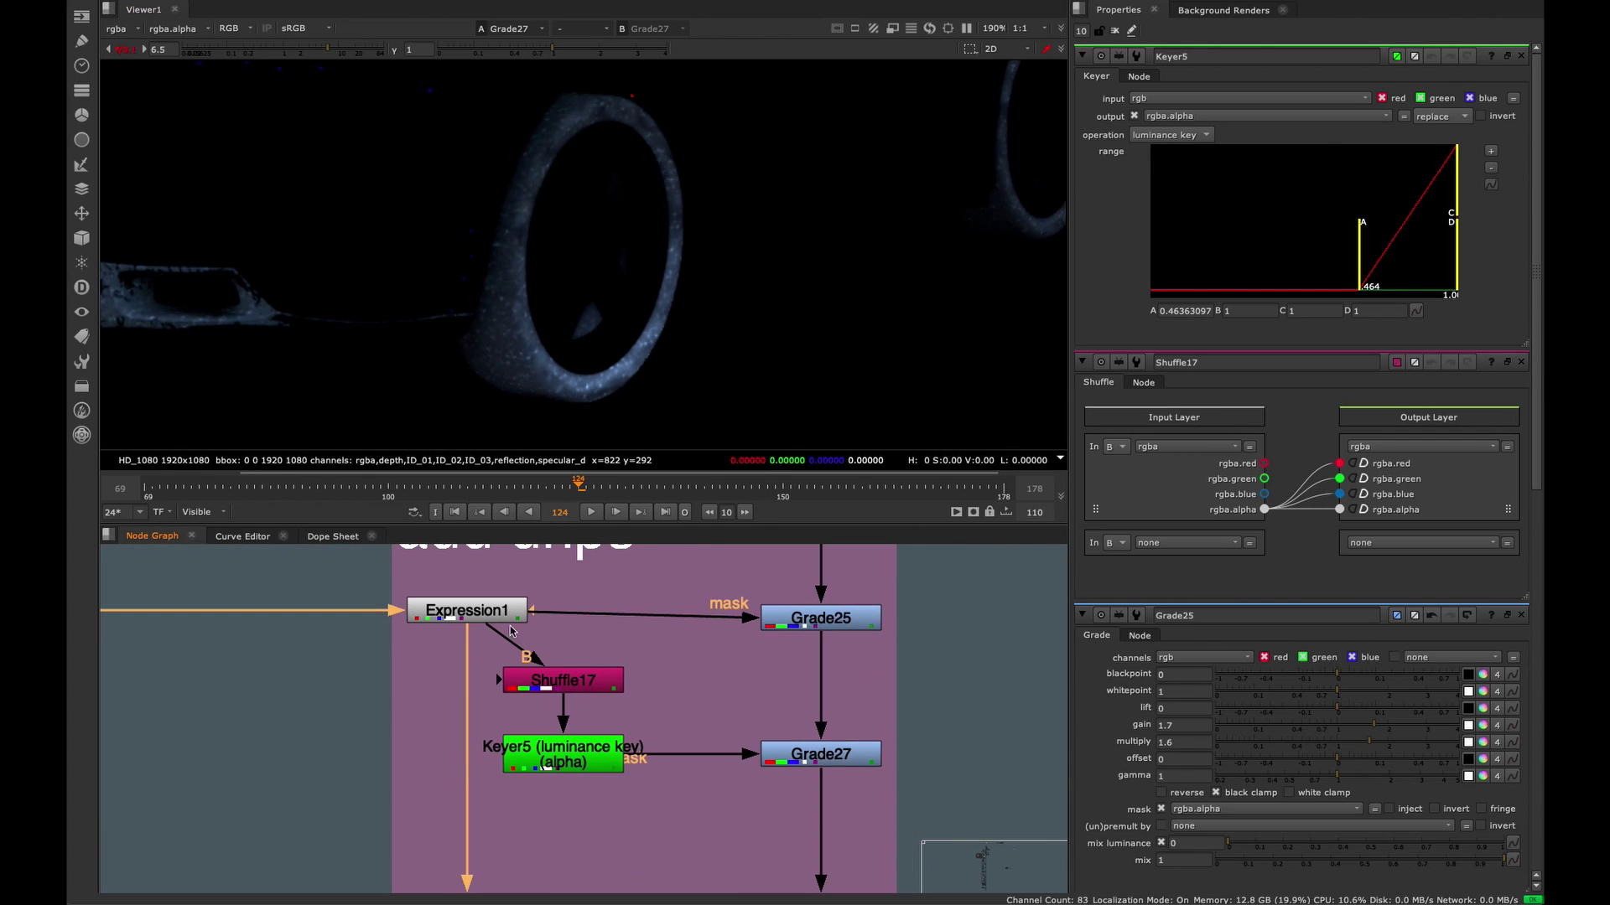
key(1)
key(a)
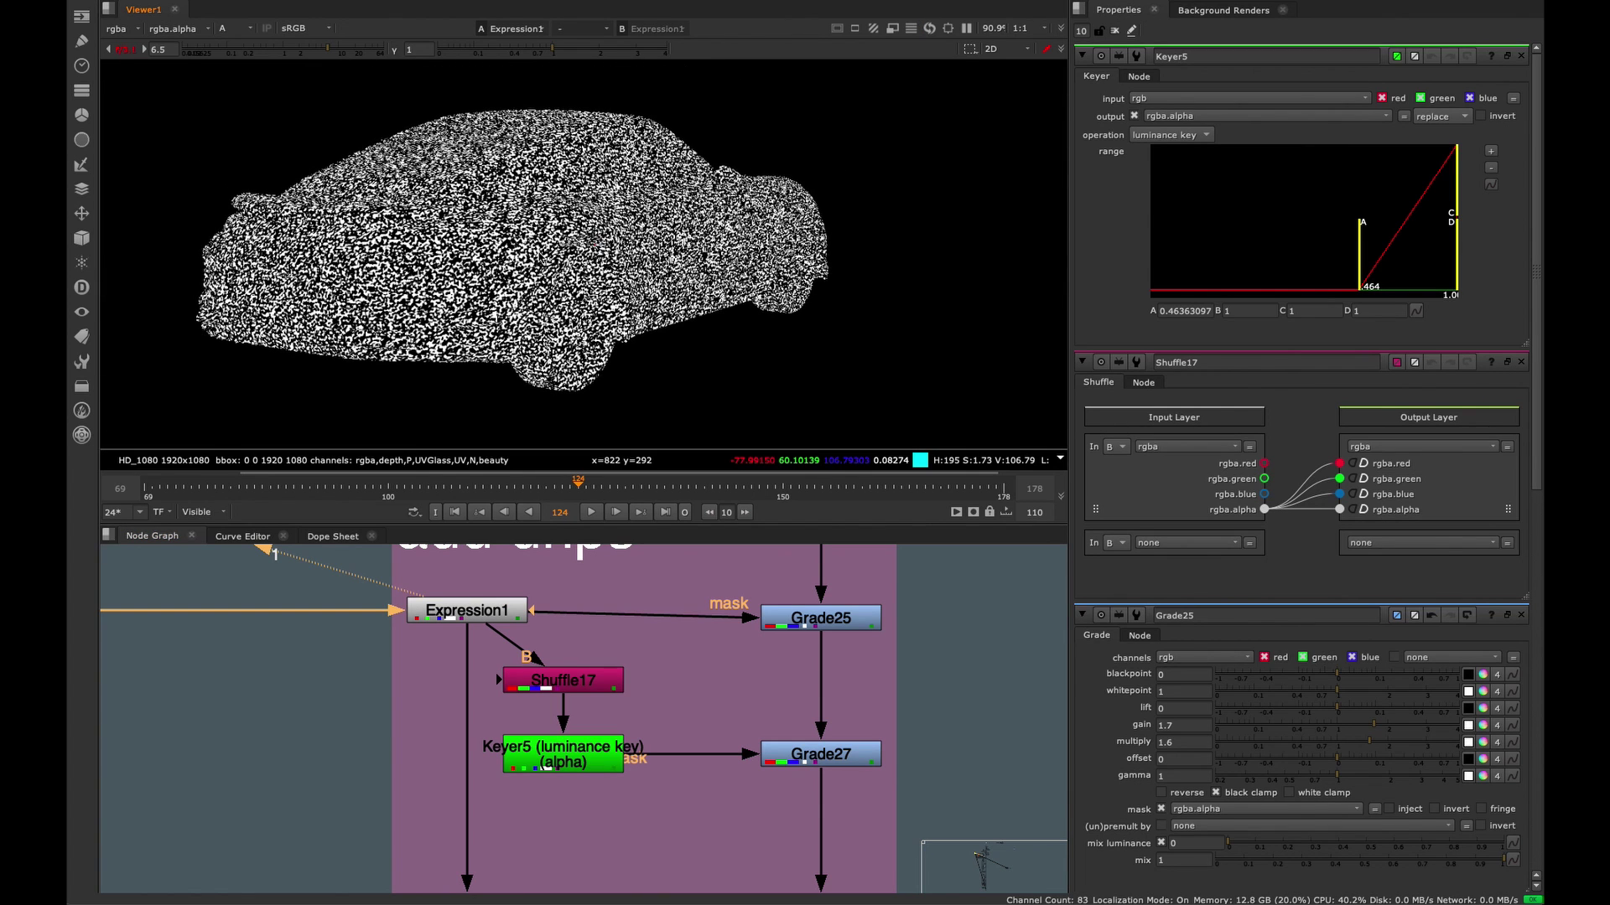
- Open Transform3's settings and view its output to check the offset noise mask
middle_drag(469, 752, 476, 537)
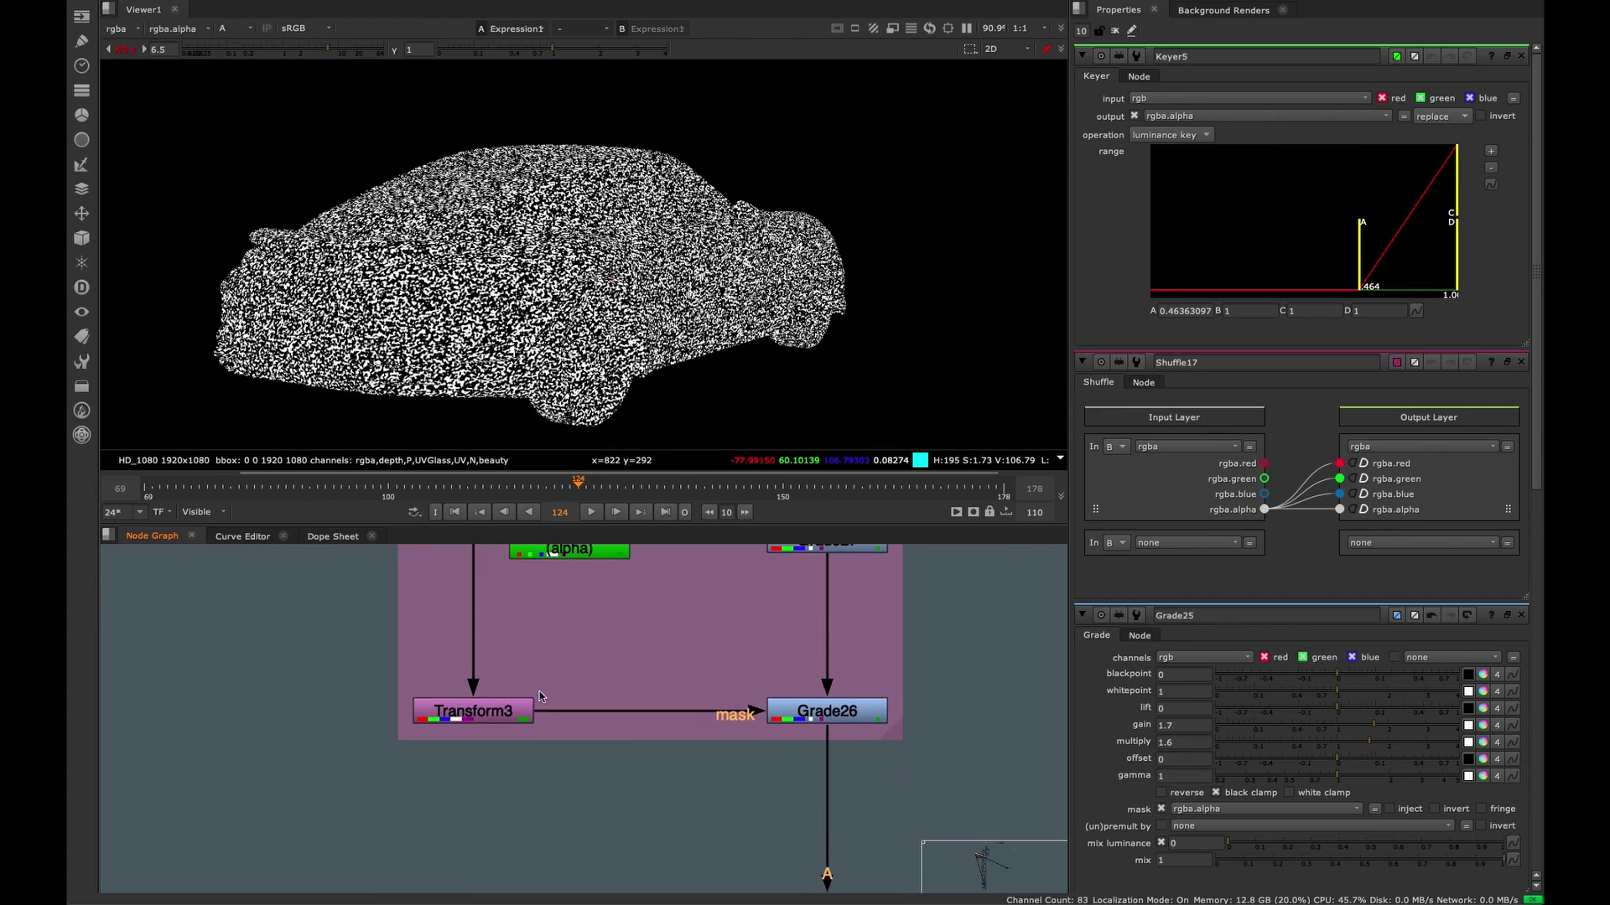
double_click(478, 713)
scroll(478, 726, down, 3)
middle_drag(474, 660, 457, 724)
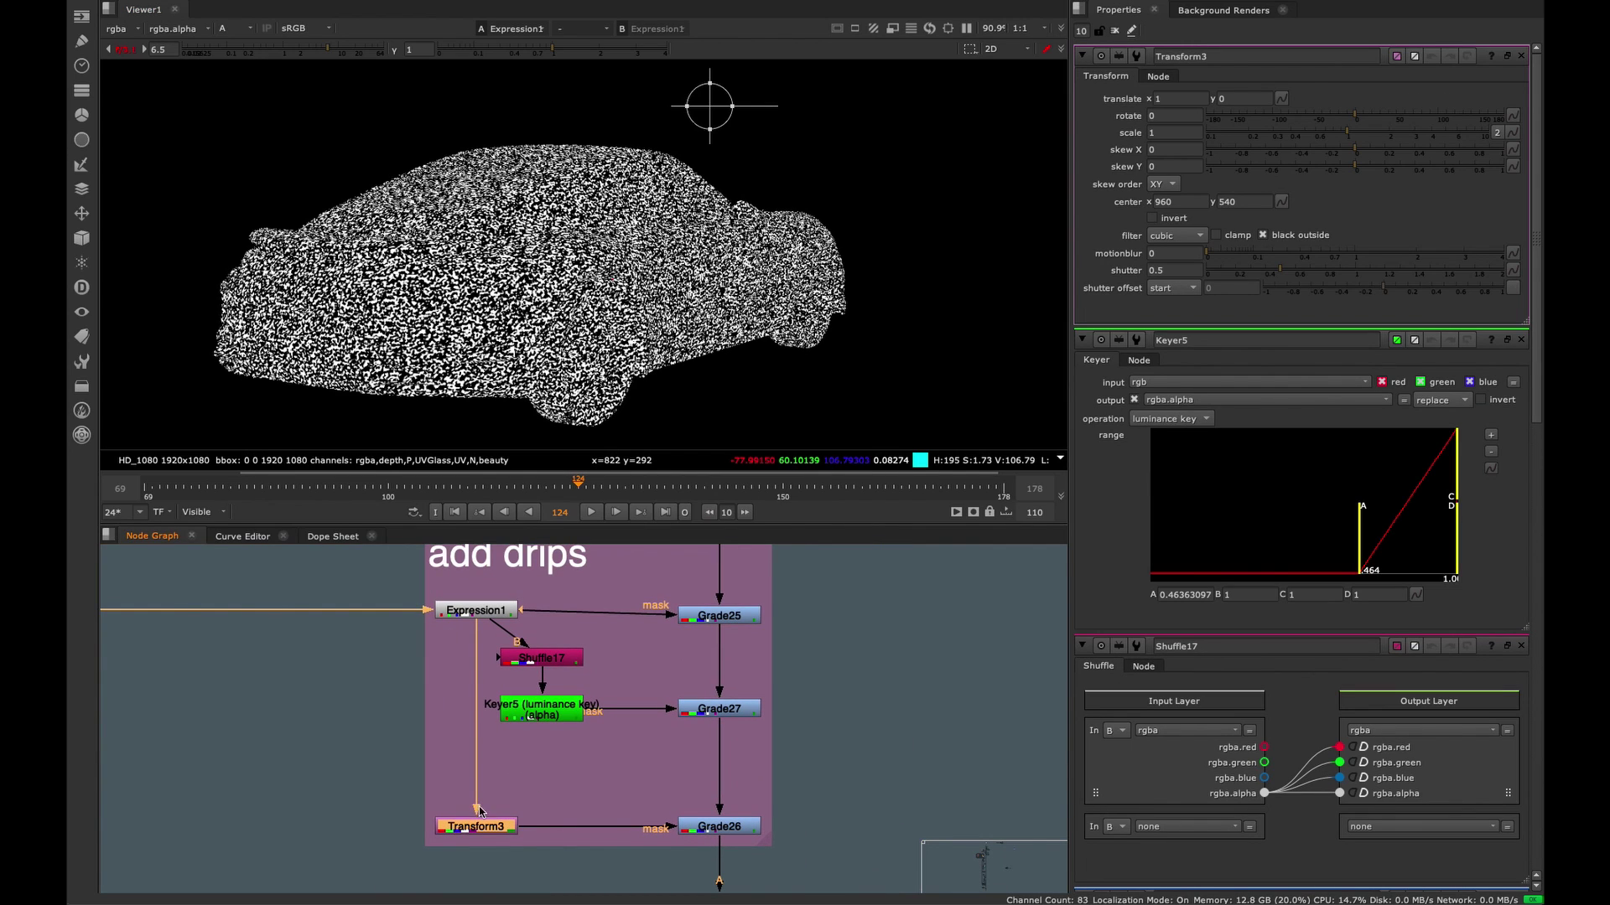
middle_drag(505, 807, 538, 759)
scroll(541, 758, up, 3)
key(1)
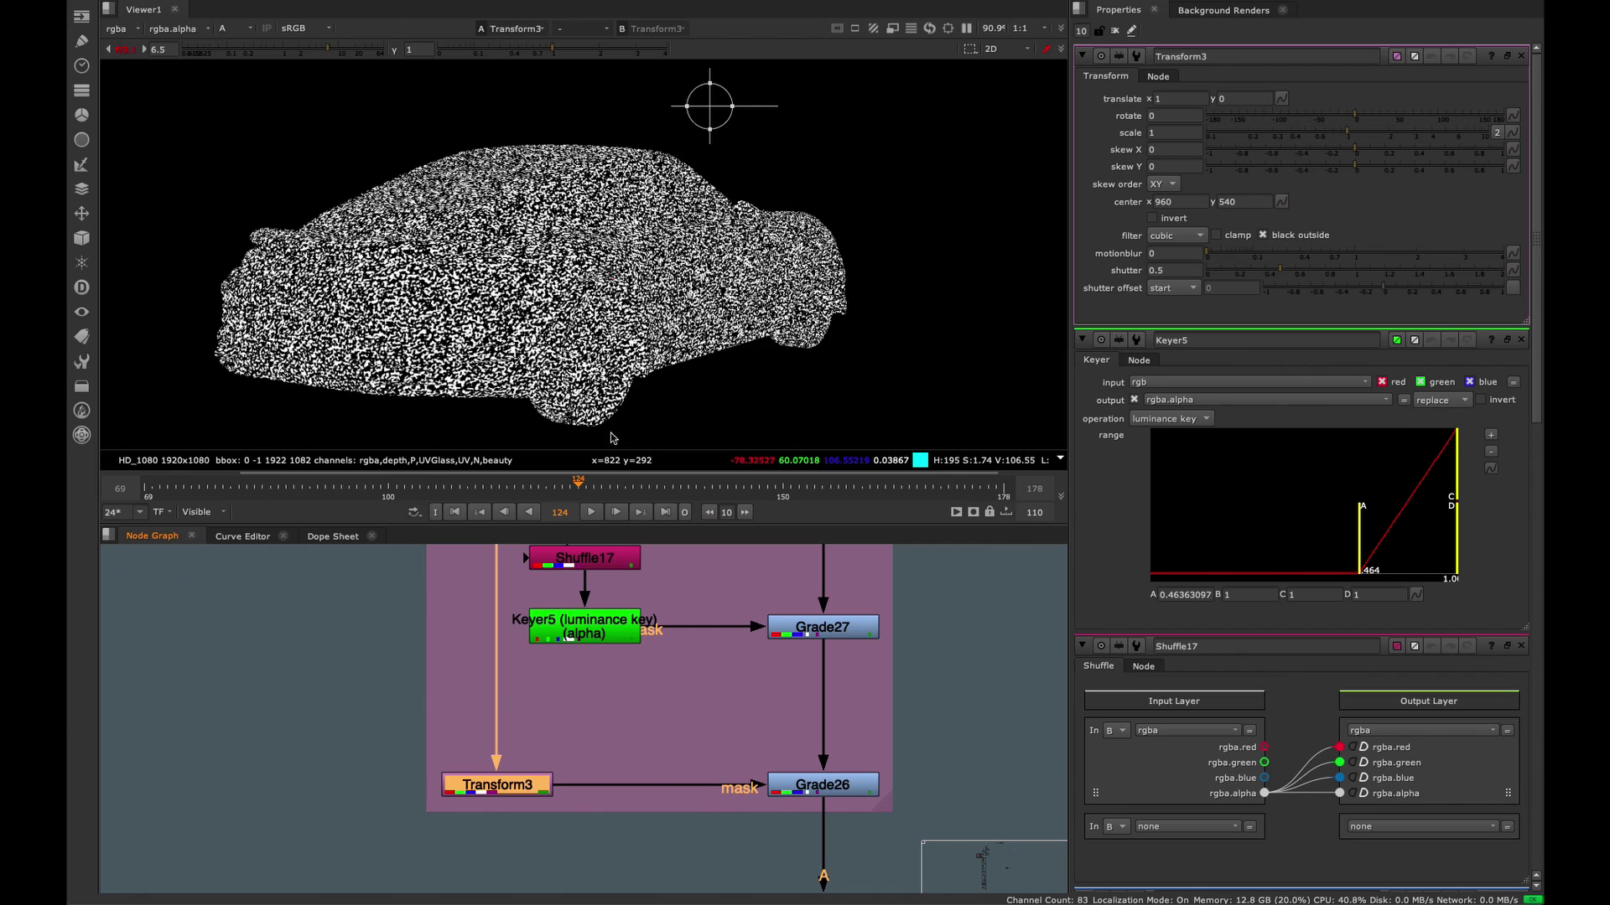
- Toggle Transform3 off and on to compare the noise shift around the rear wheel
middle_drag(617, 419, 610, 333)
scroll(629, 310, up, 4)
key(d)
key(d)
key(d)
key(d)
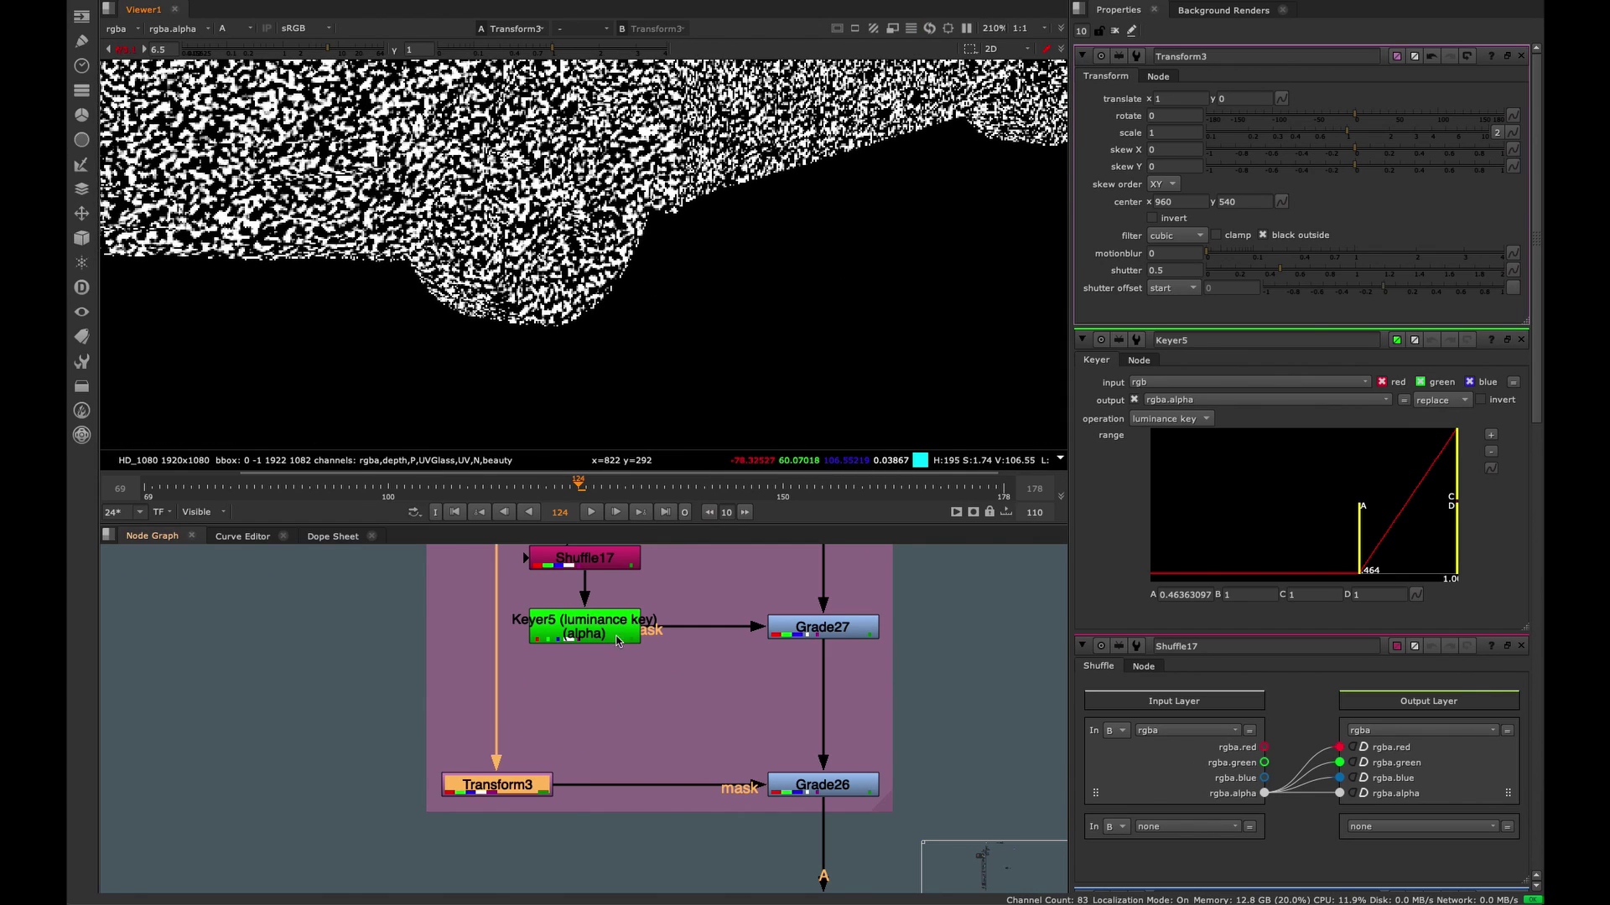
- Open Grade26's settings and view its output in full colour on the rear tyre
drag(943, 718, 747, 823)
double_click(832, 786)
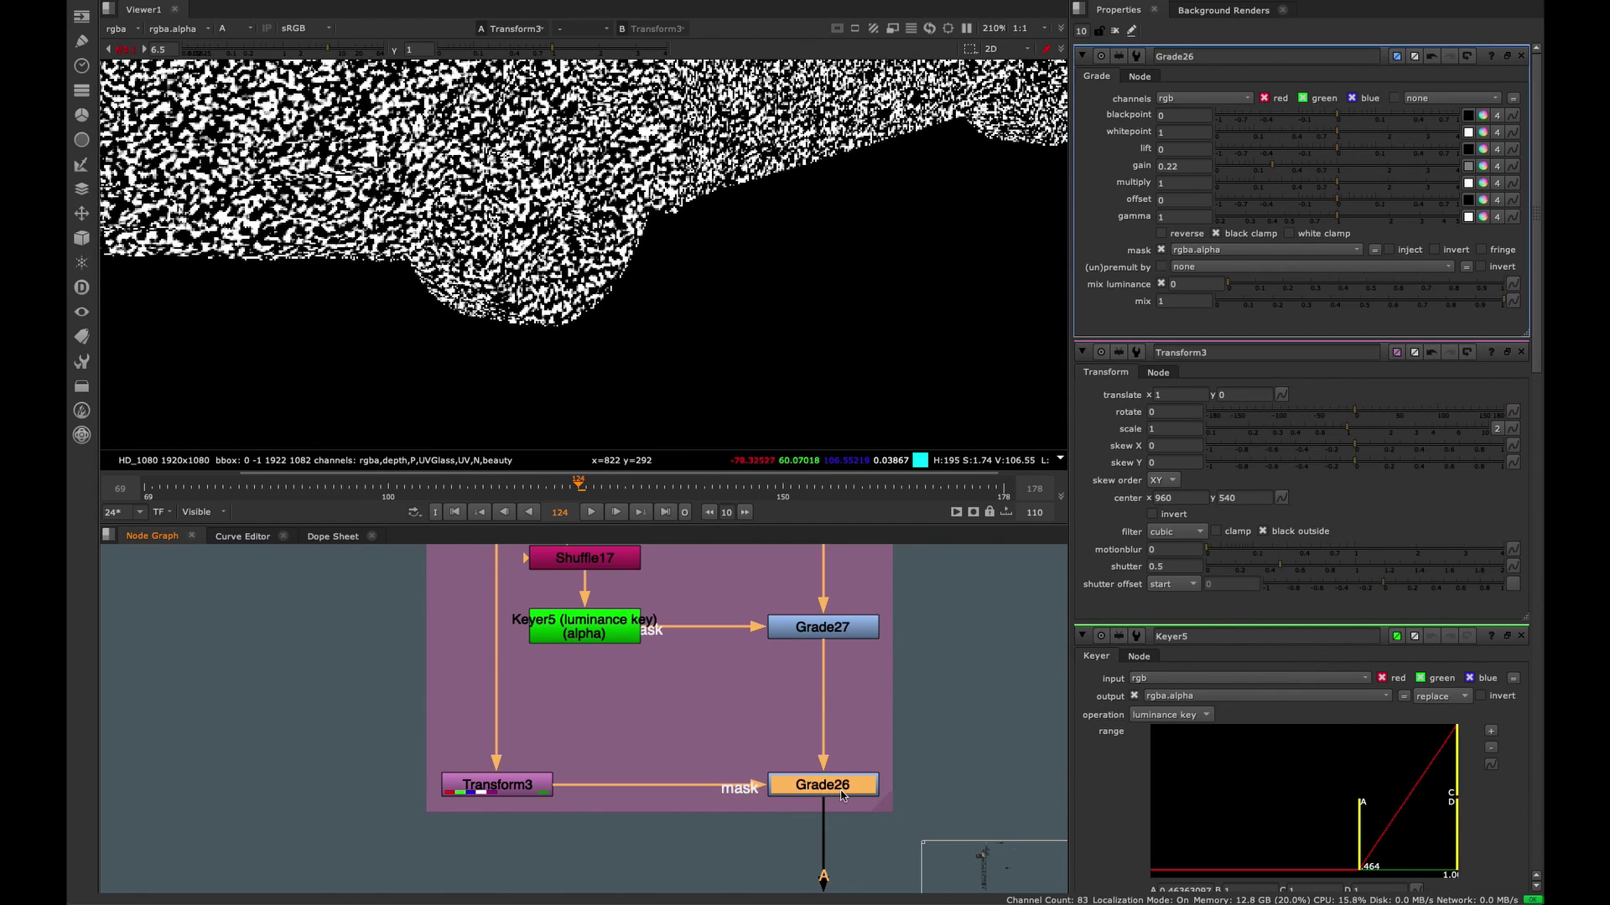
key(1)
key(a)
scroll(575, 323, up, 1)
- Toggle Grade26 off and on repeatedly to compare its darkened speckles on the rear tyre up close
click(830, 785)
key(d)
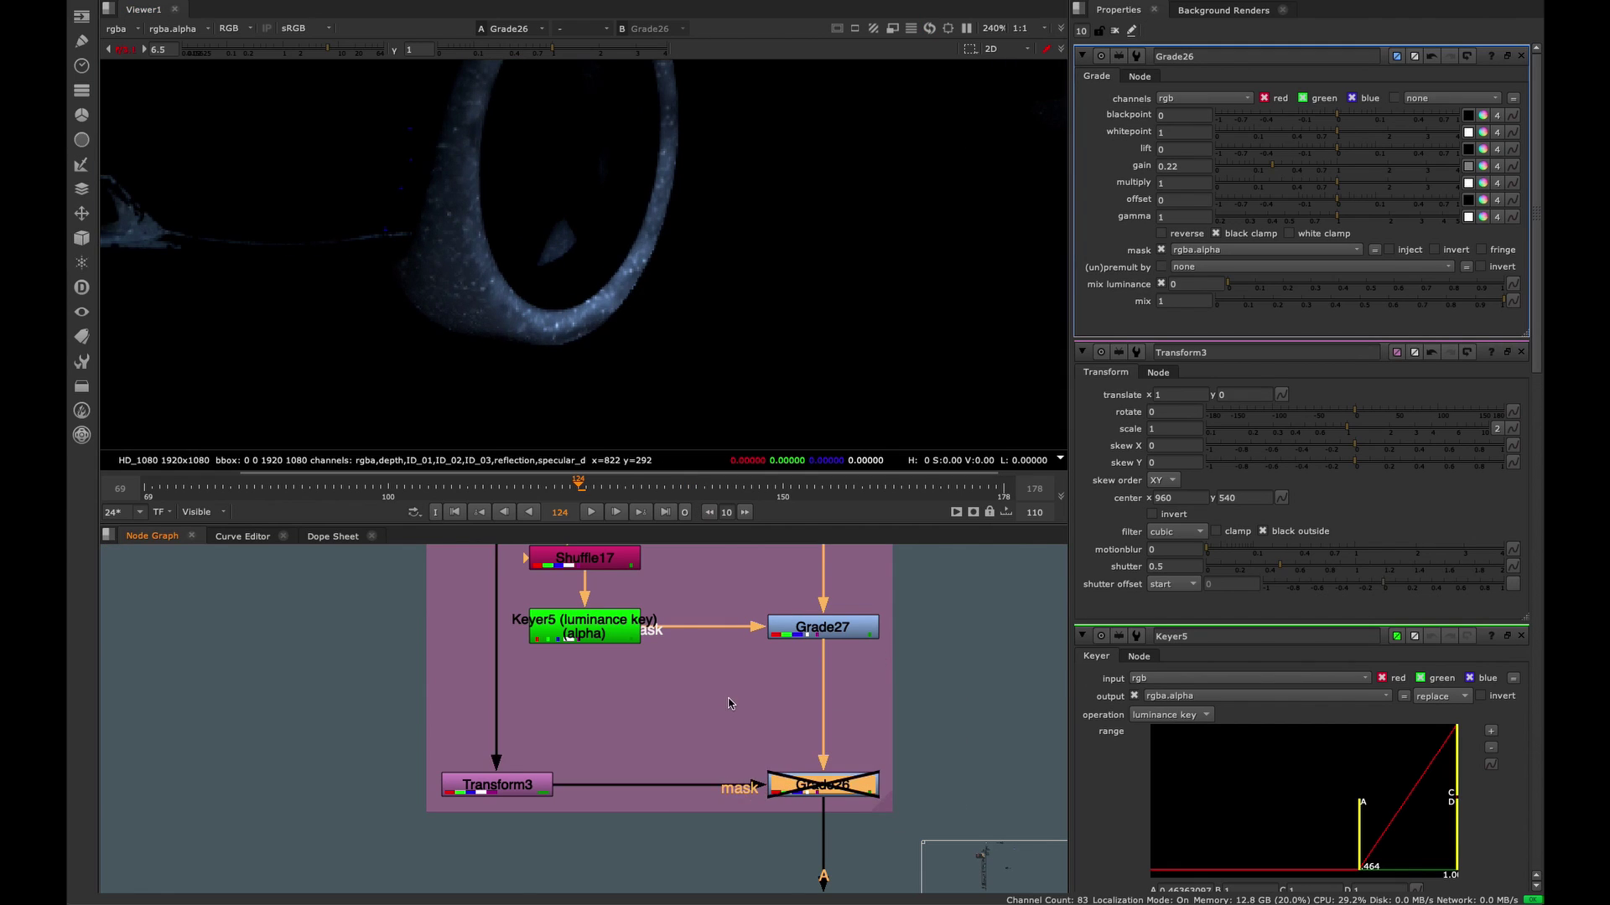
key(d)
alt+middle_drag(509, 322, 755, 343)
key(d)
key(d)
key(d)
key(d)
middle_drag(640, 335, 638, 370)
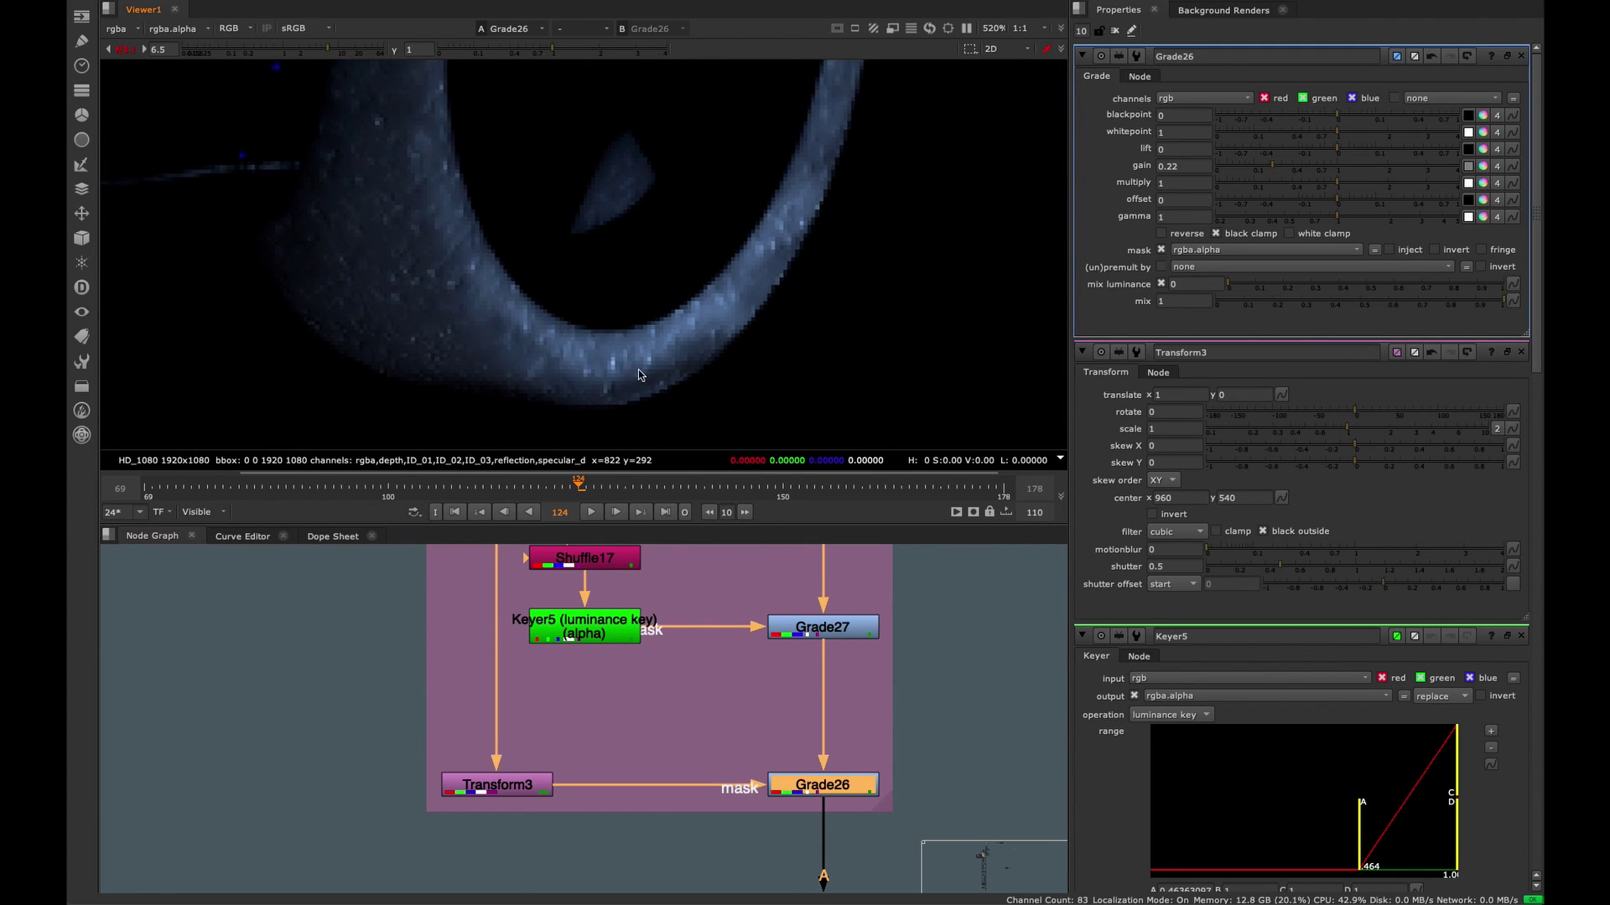
scroll(654, 369, down, 2)
scroll(684, 310, down, 2)
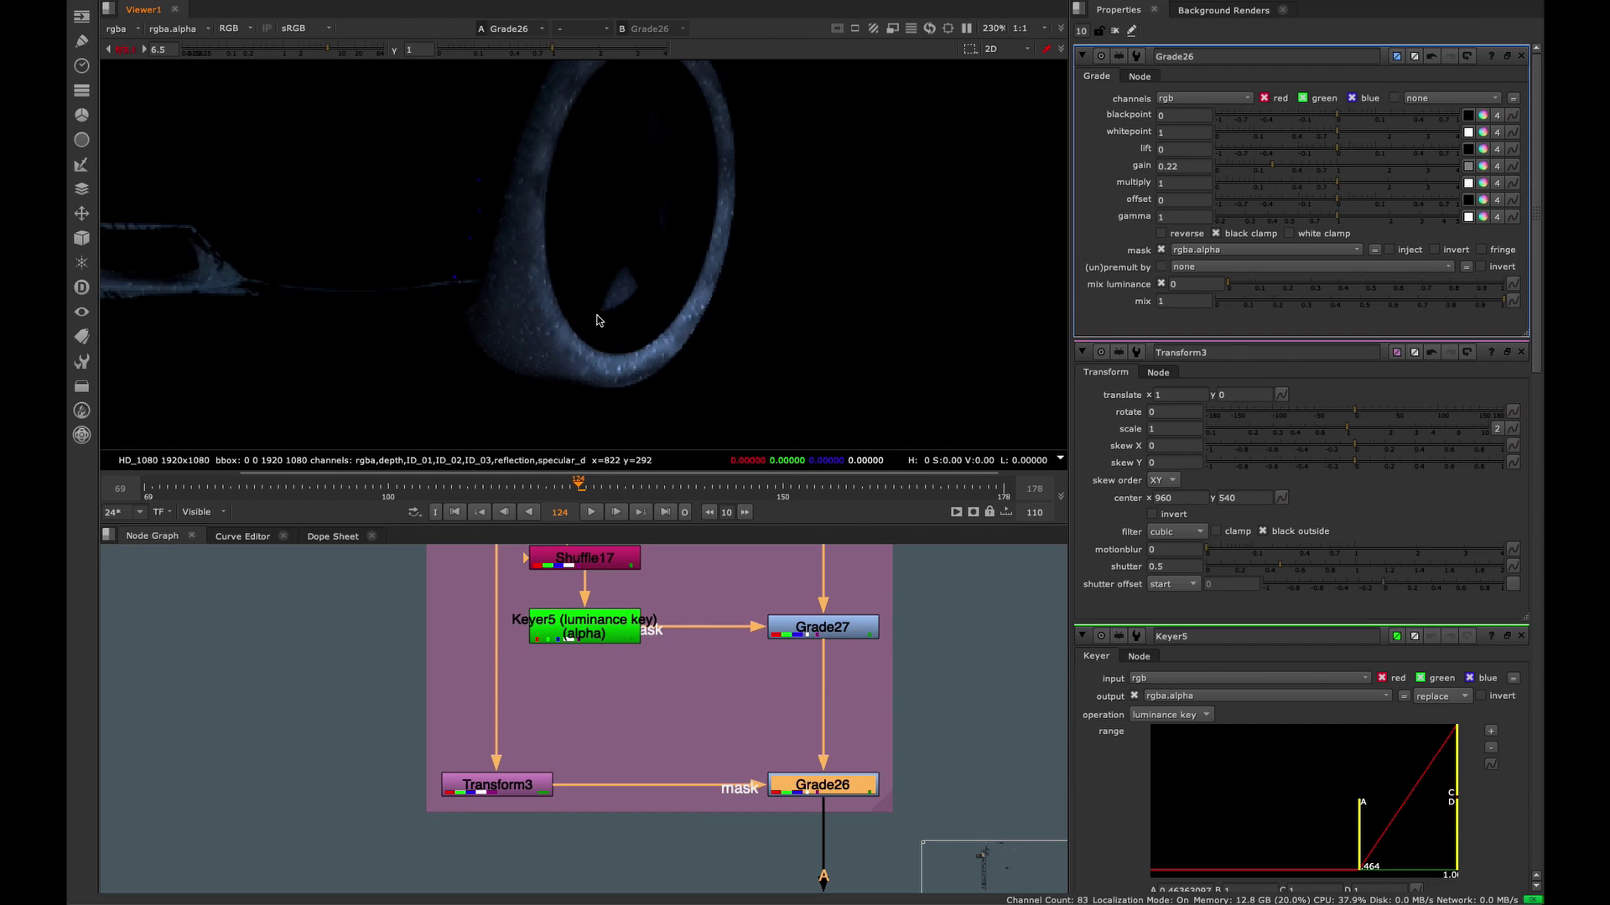
key(d)
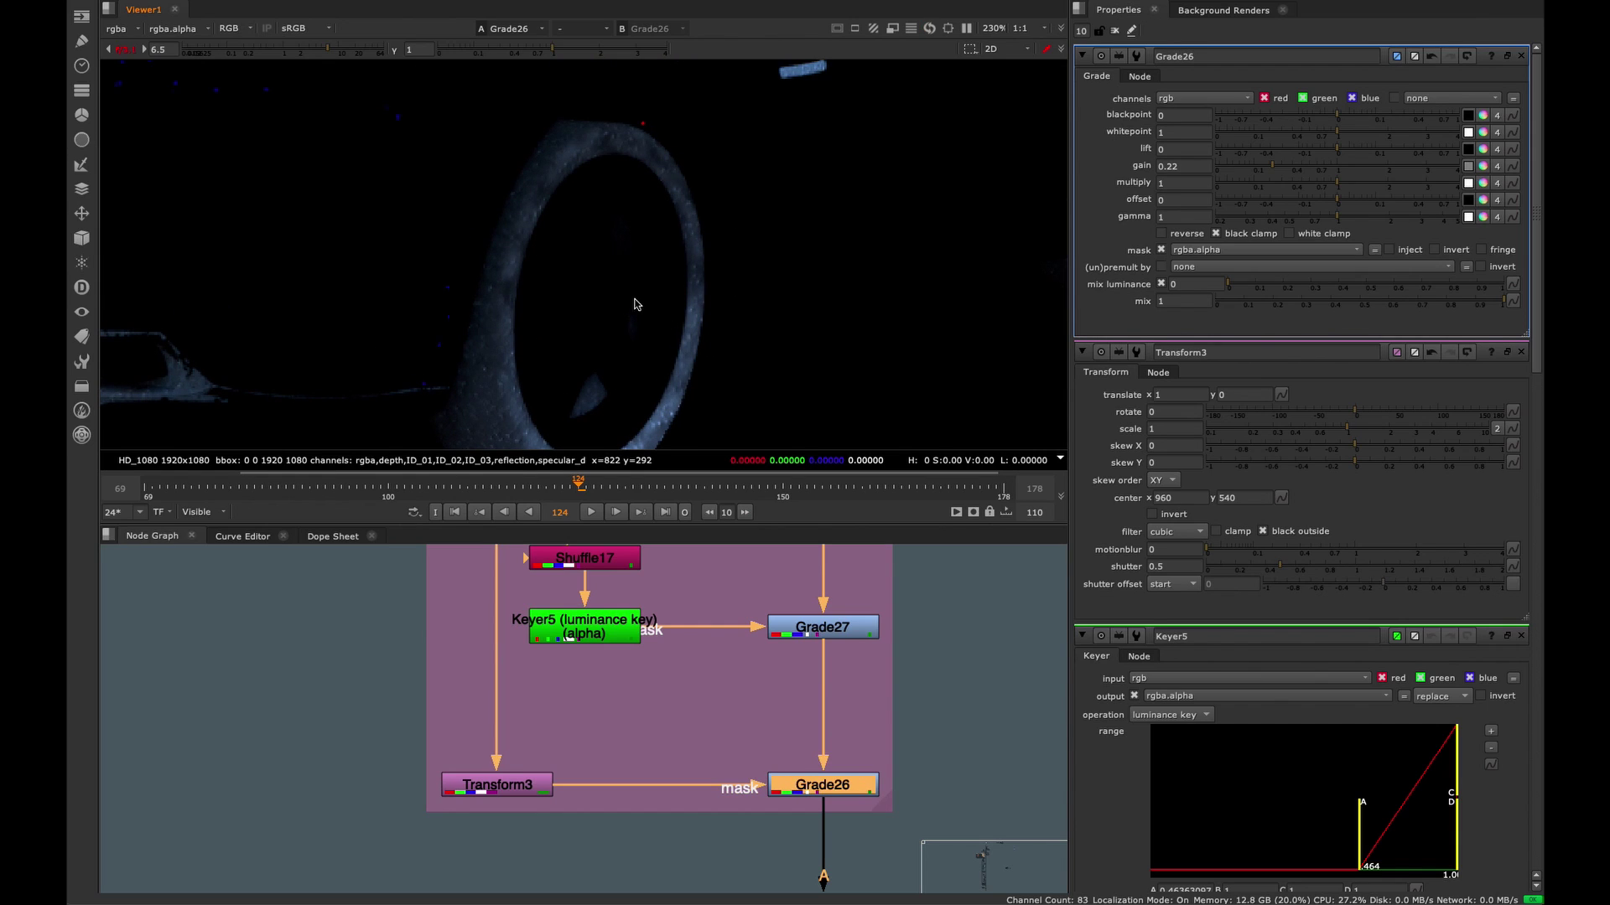
- Reset the viewer gain to 1 and examine the drip detail on the rear tyre at normal exposure
scroll(589, 667, down, 4)
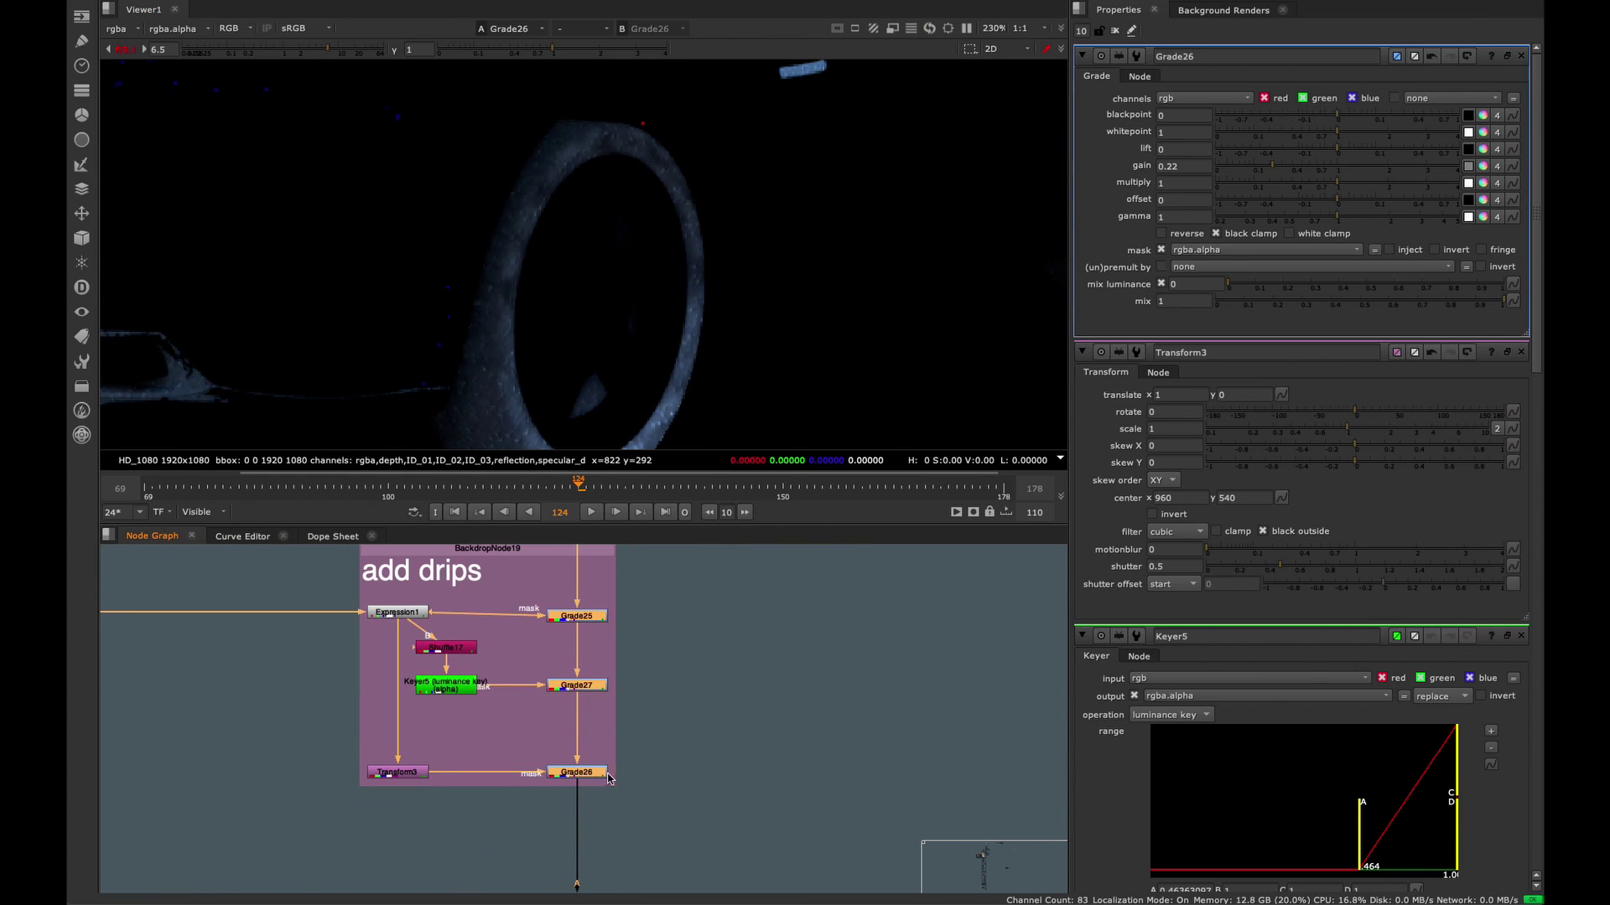
scroll(693, 262, down, 3)
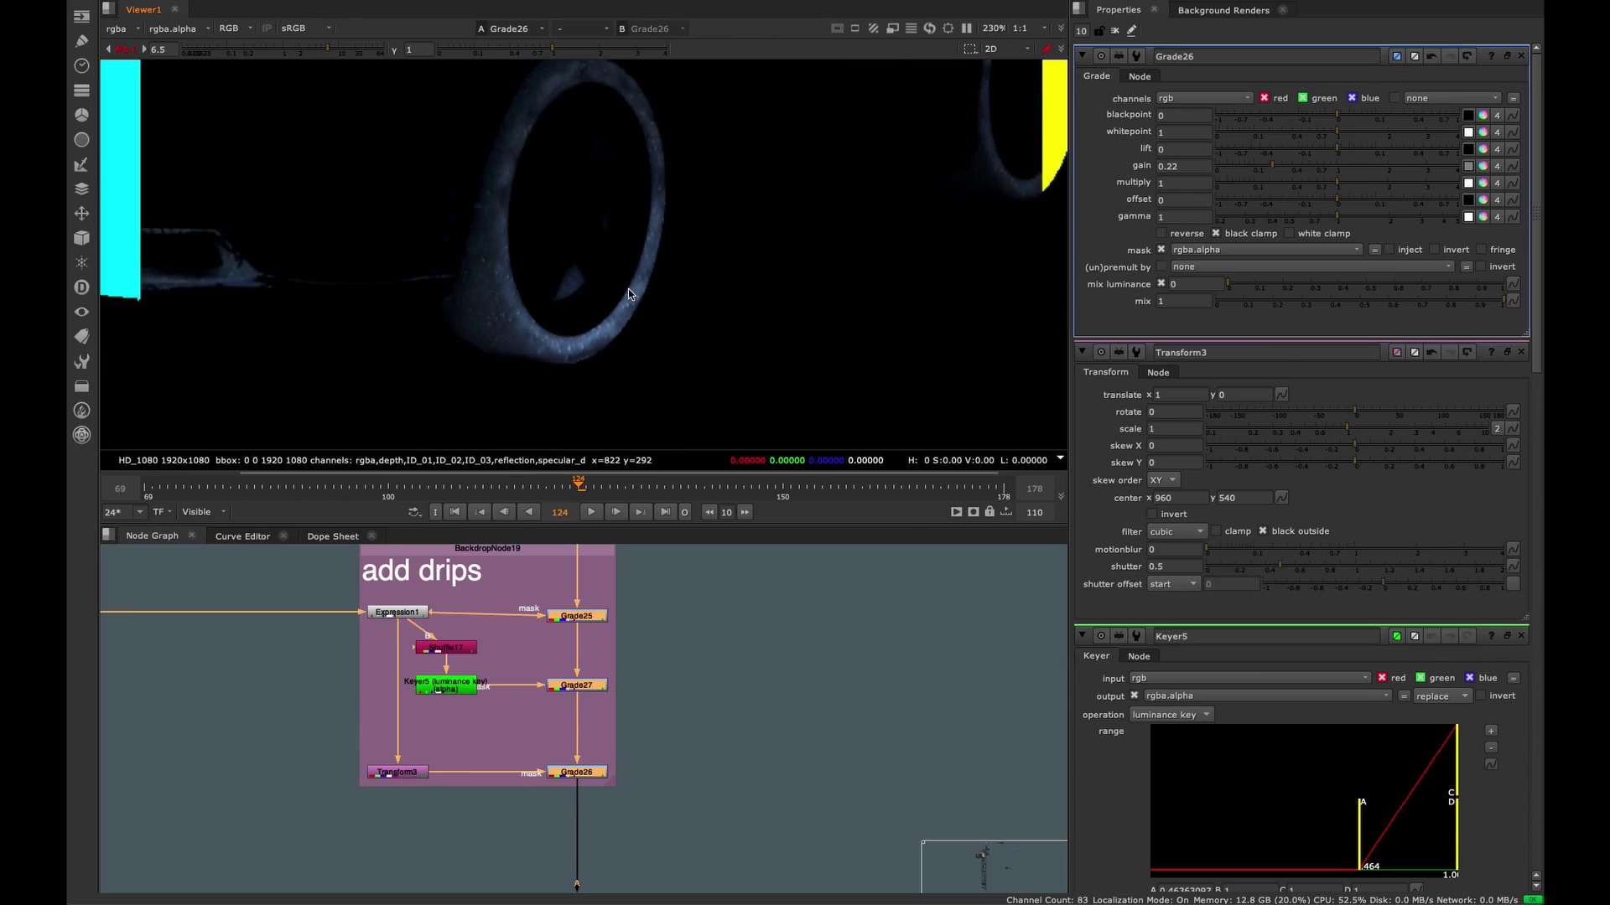
click(128, 50)
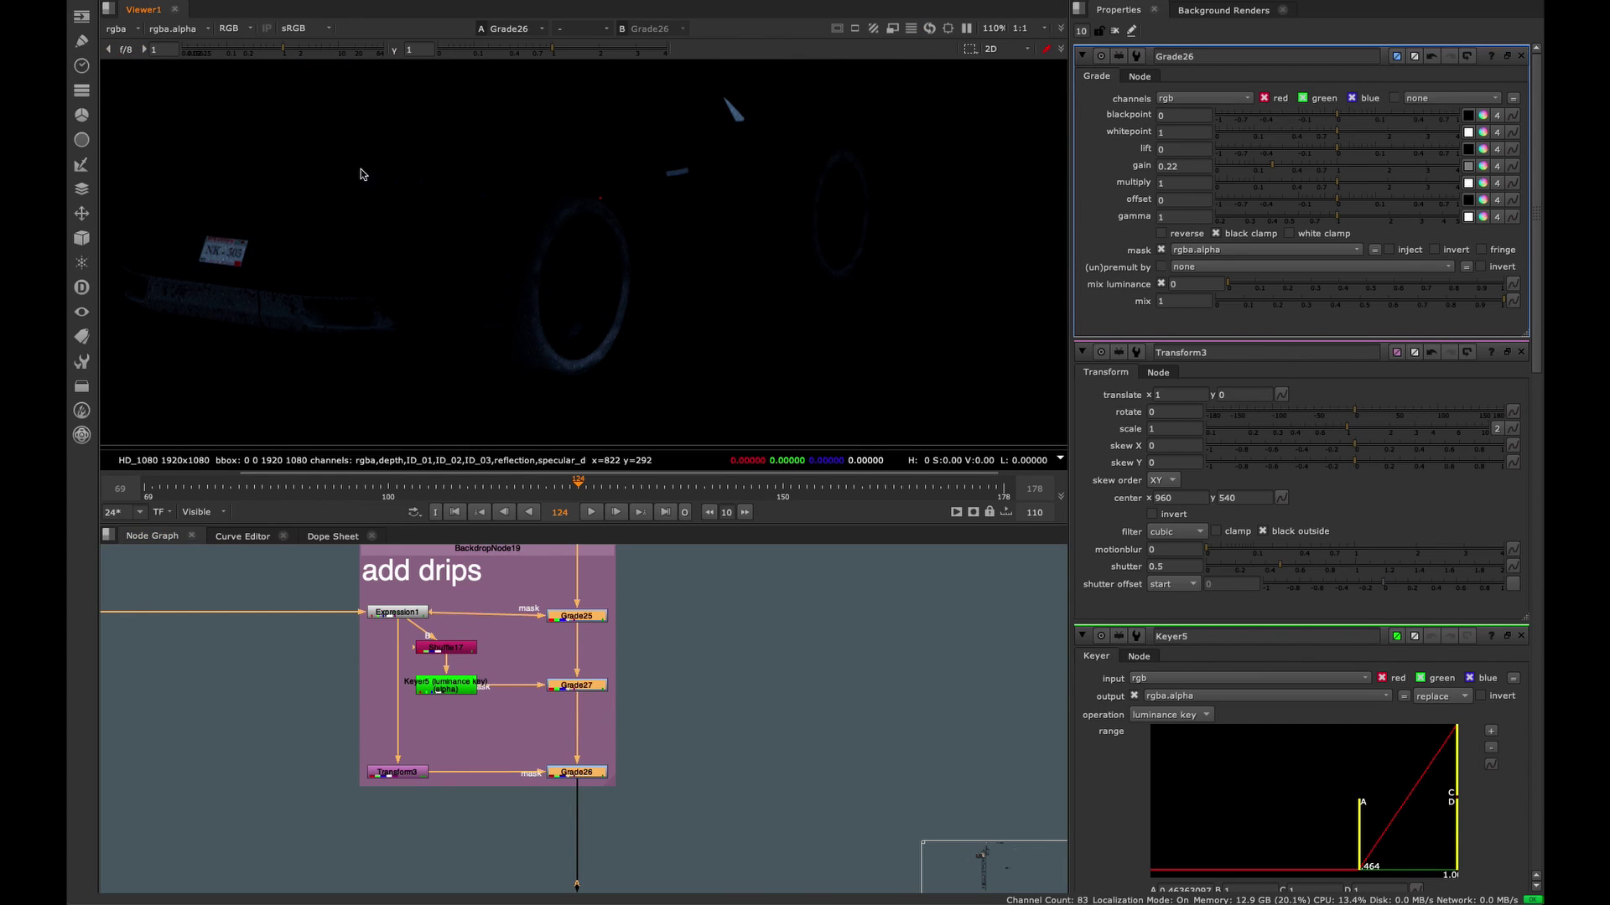
scroll(682, 331, up, 5)
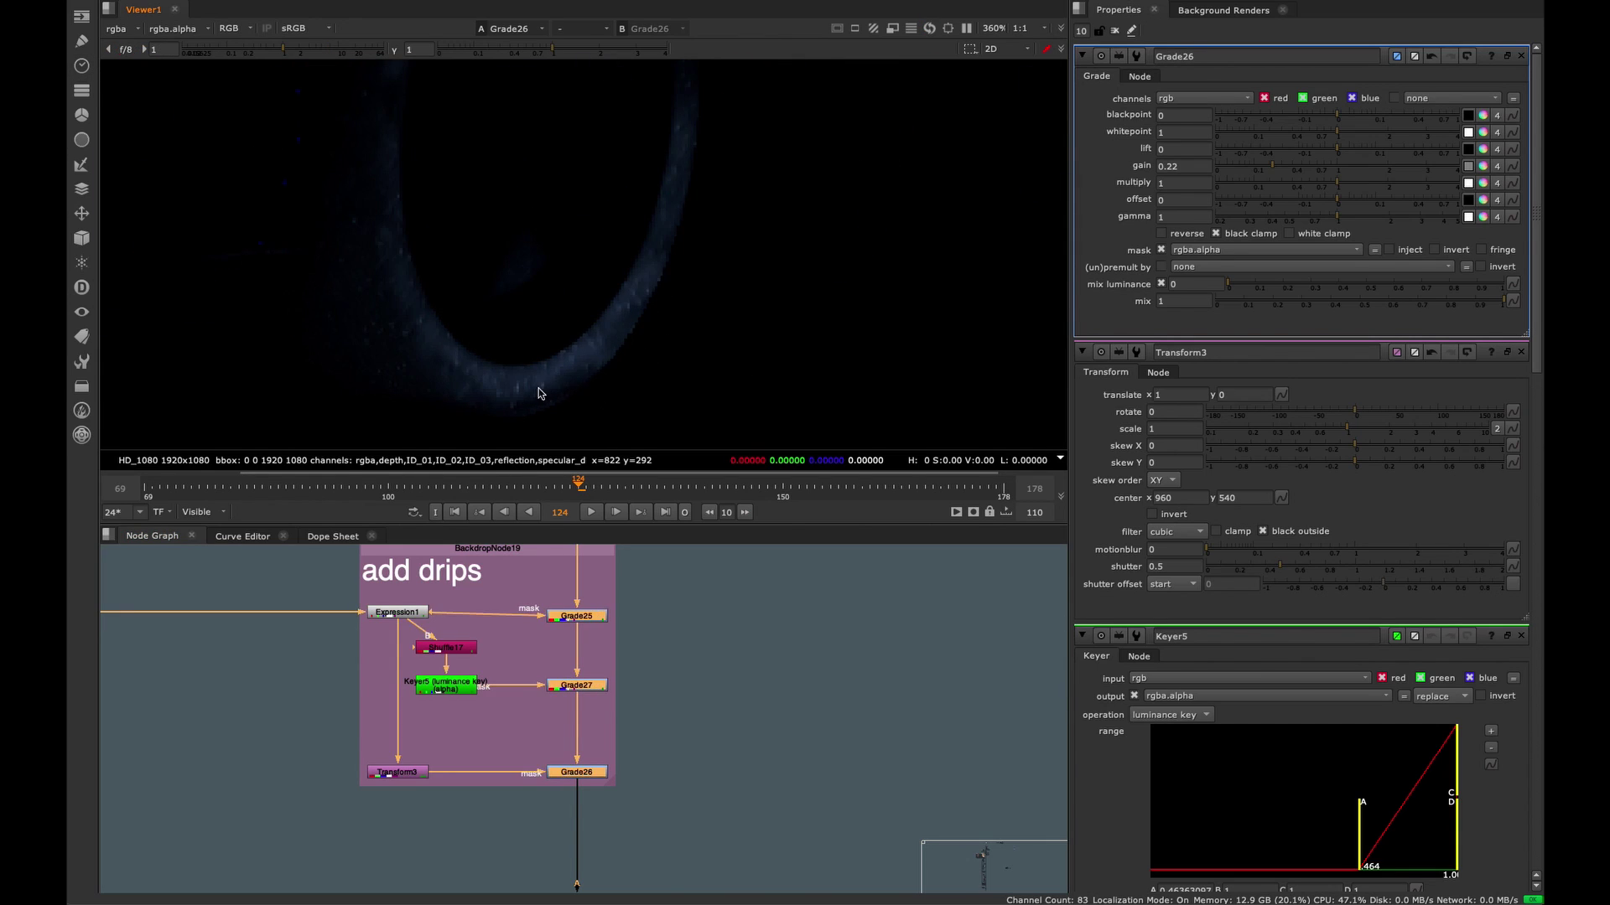
- Find the end of the composite in the node graph and view Merge5's output
middle_drag(588, 669, 600, 660)
key(space)
scroll(721, 741, down, 10)
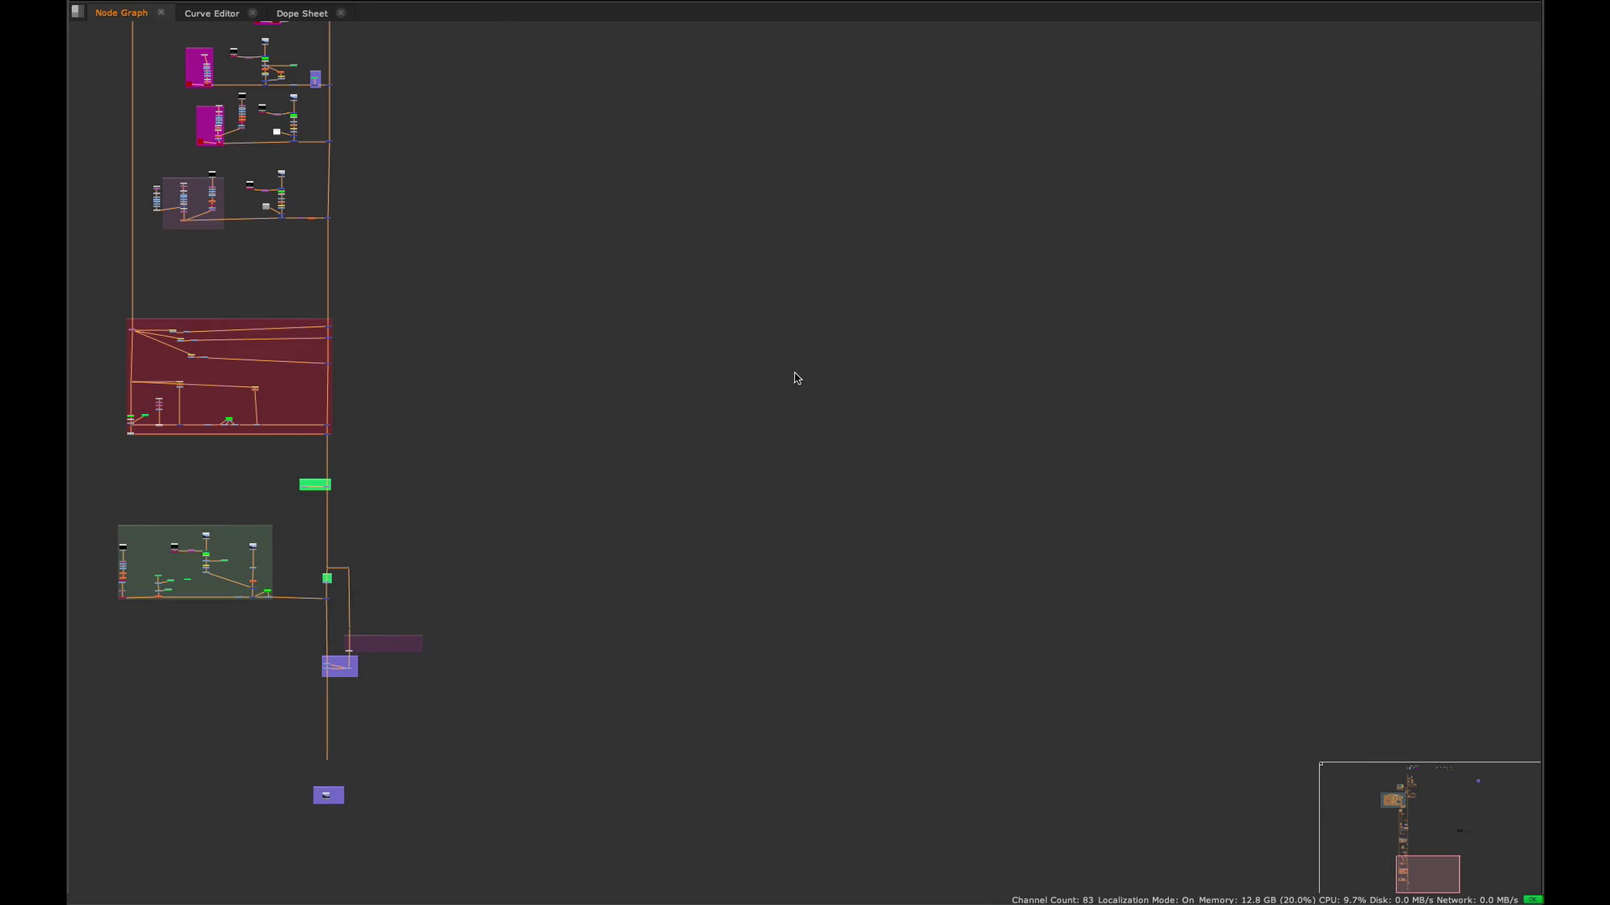
scroll(660, 748, up, 3)
middle_drag(1069, 138, 246, 546)
scroll(635, 515, up, 6)
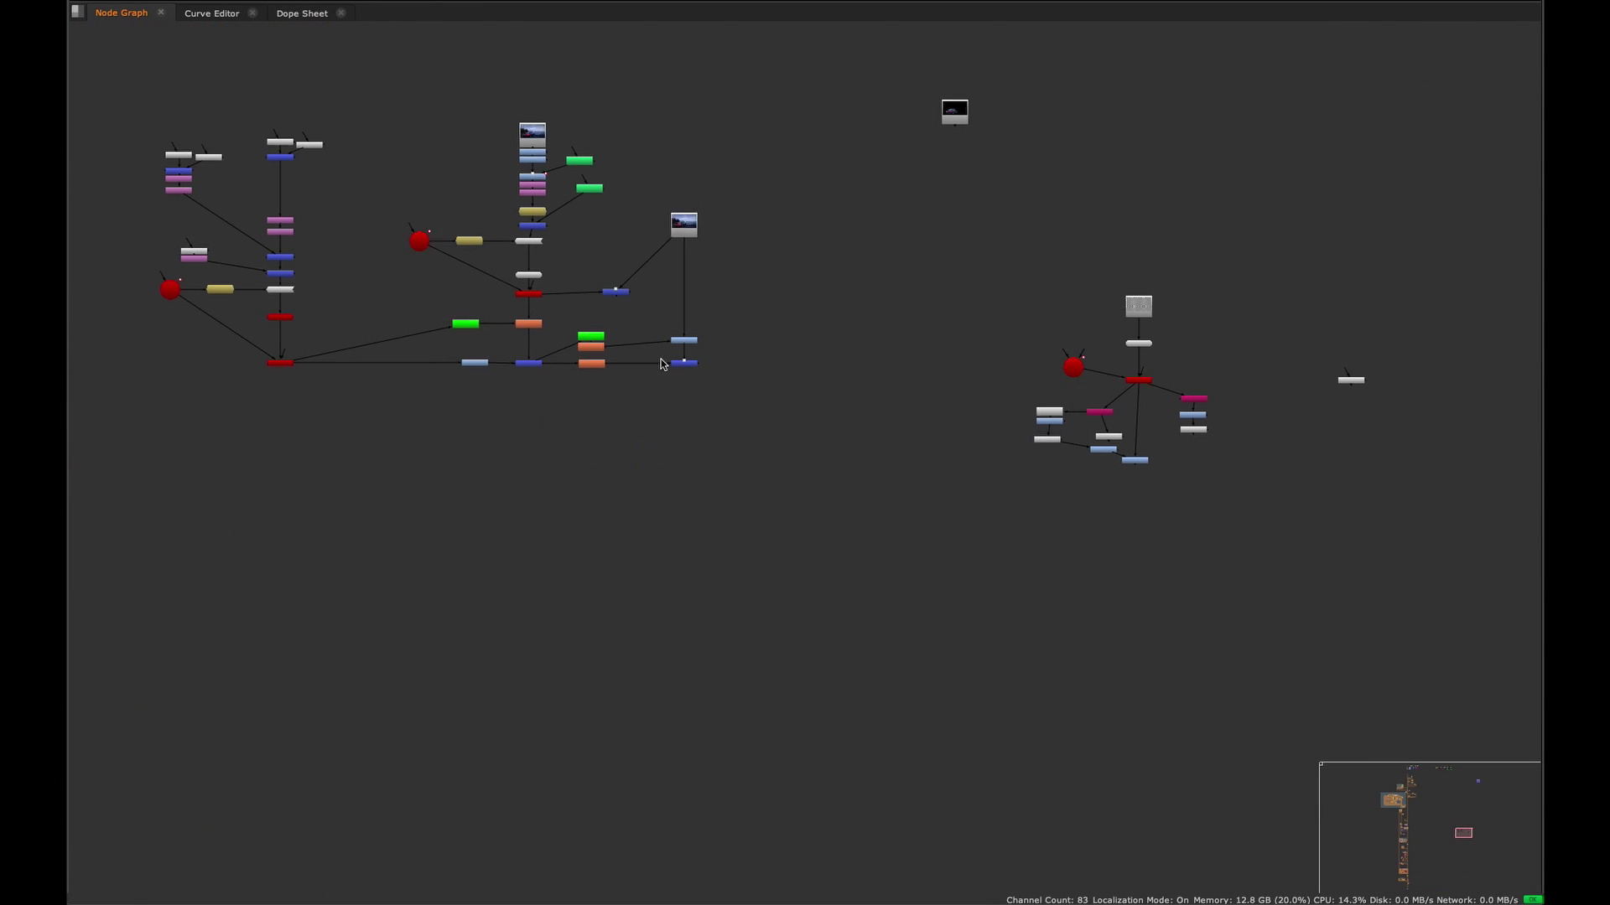
scroll(661, 363, up, 3)
middle_drag(660, 363, 718, 554)
key(space)
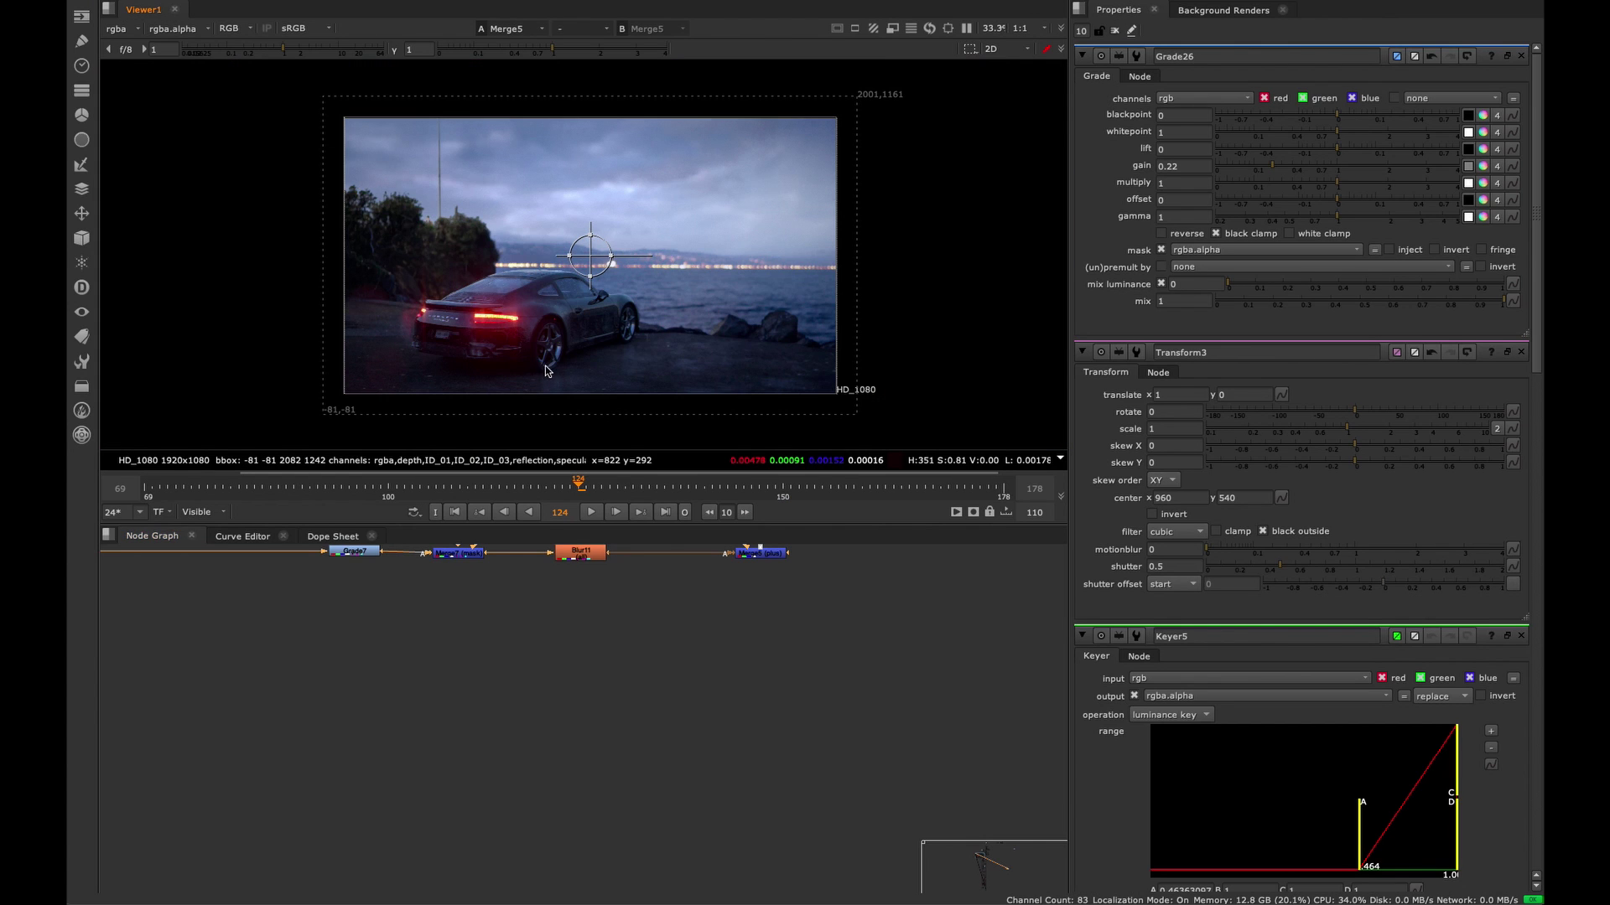
- Play back the car composite, stop it, and scrub the timeline to frame 149
scroll(545, 366, up, 4)
scroll(617, 355, down, 3)
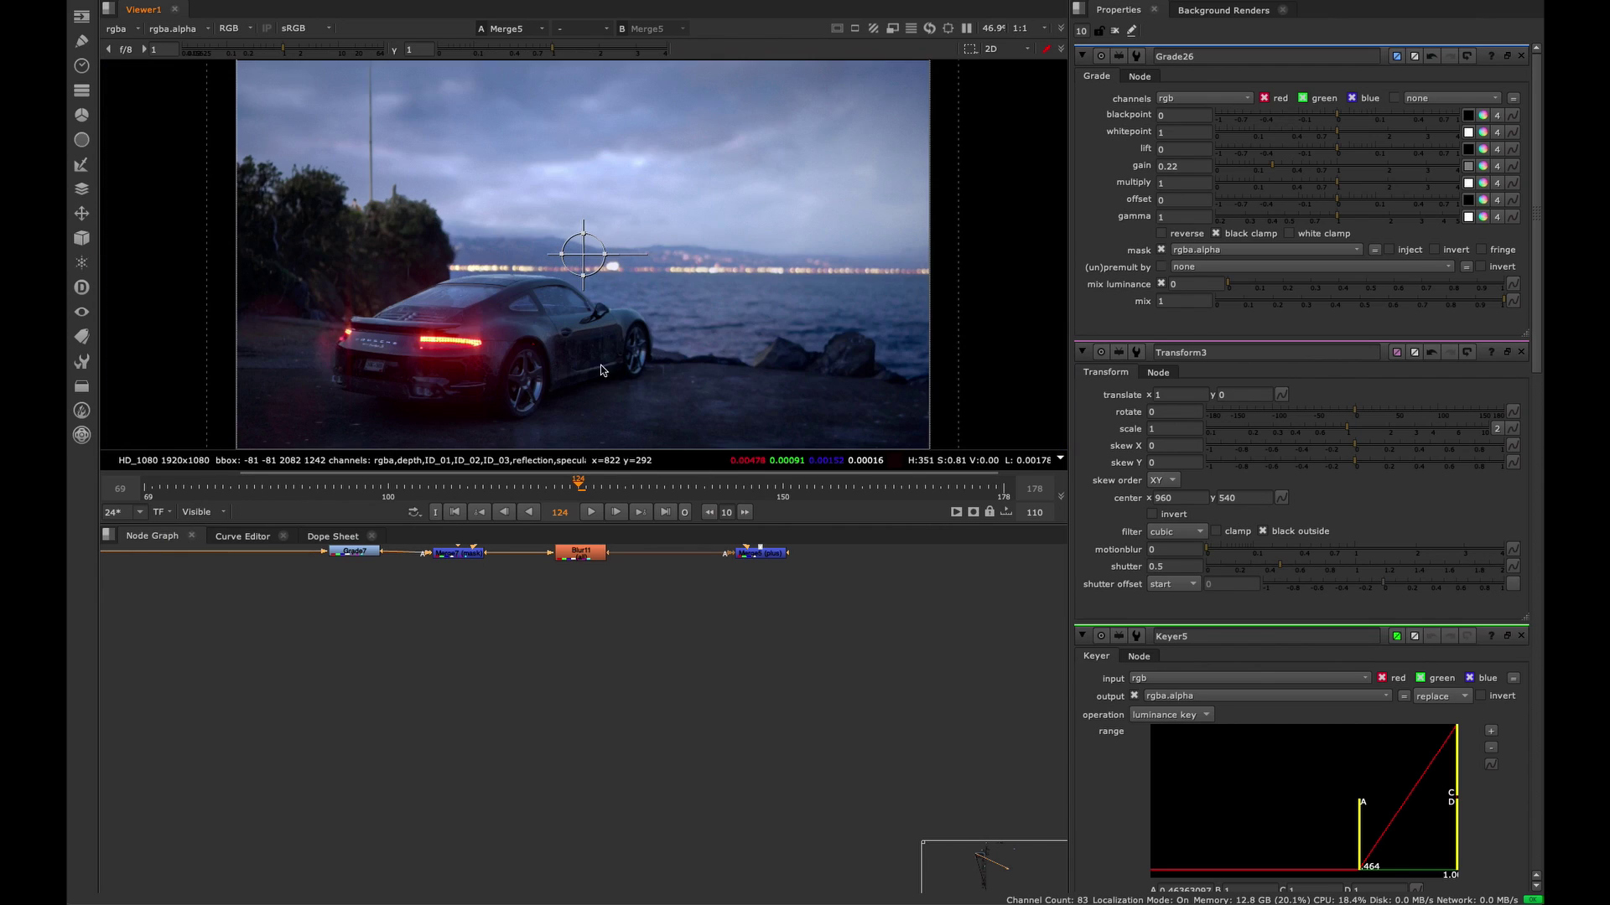
click(592, 512)
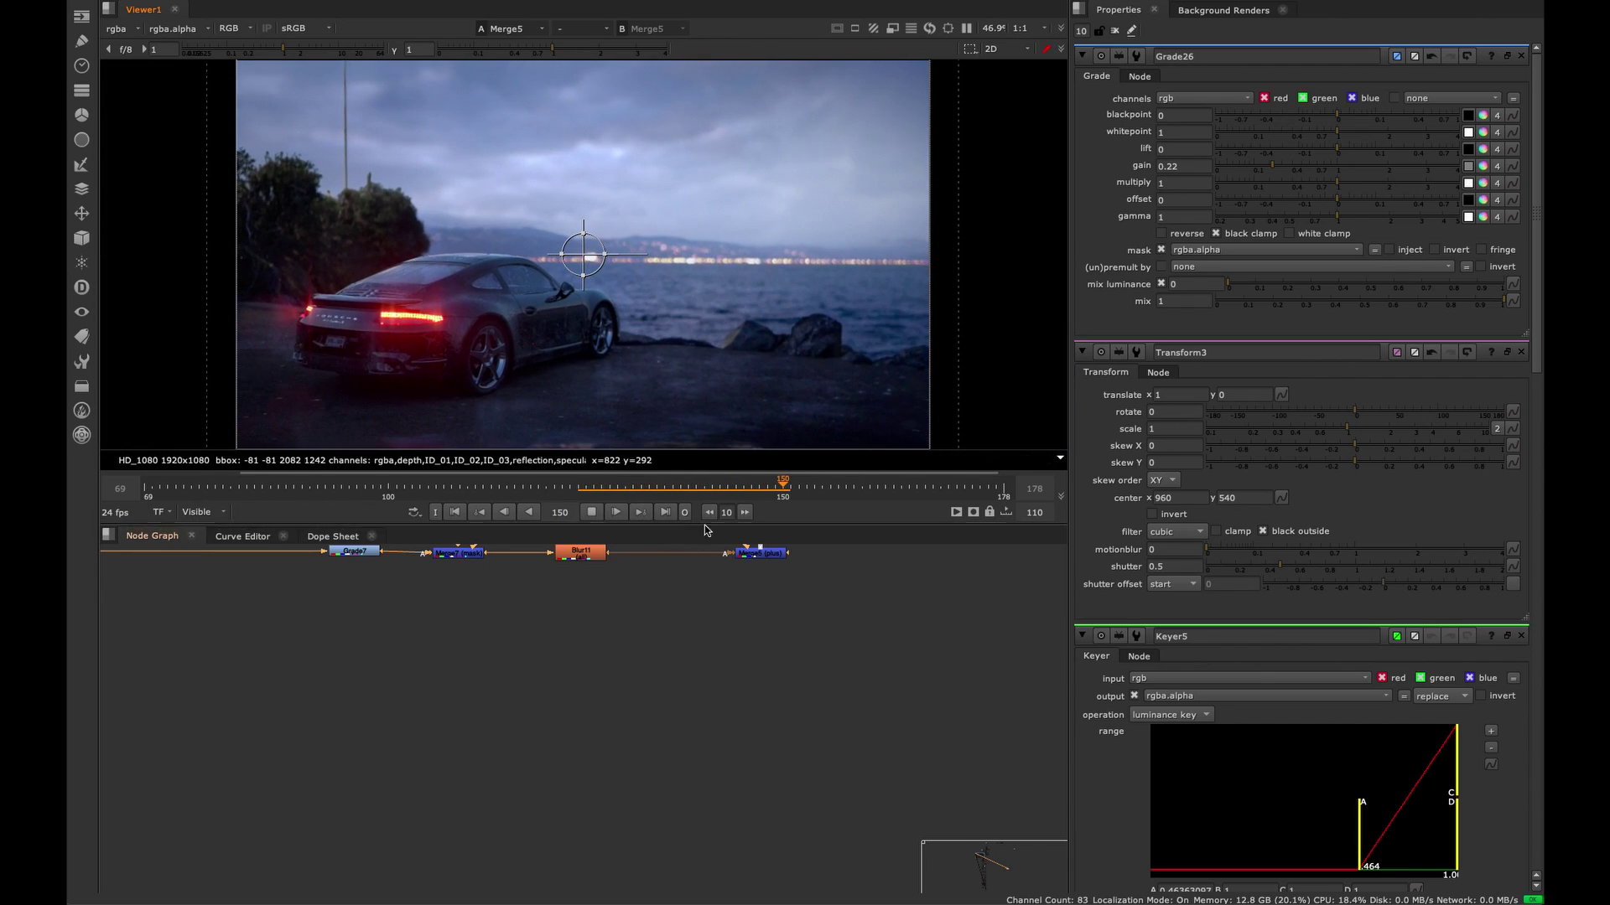
click(591, 512)
drag(890, 489, 775, 485)
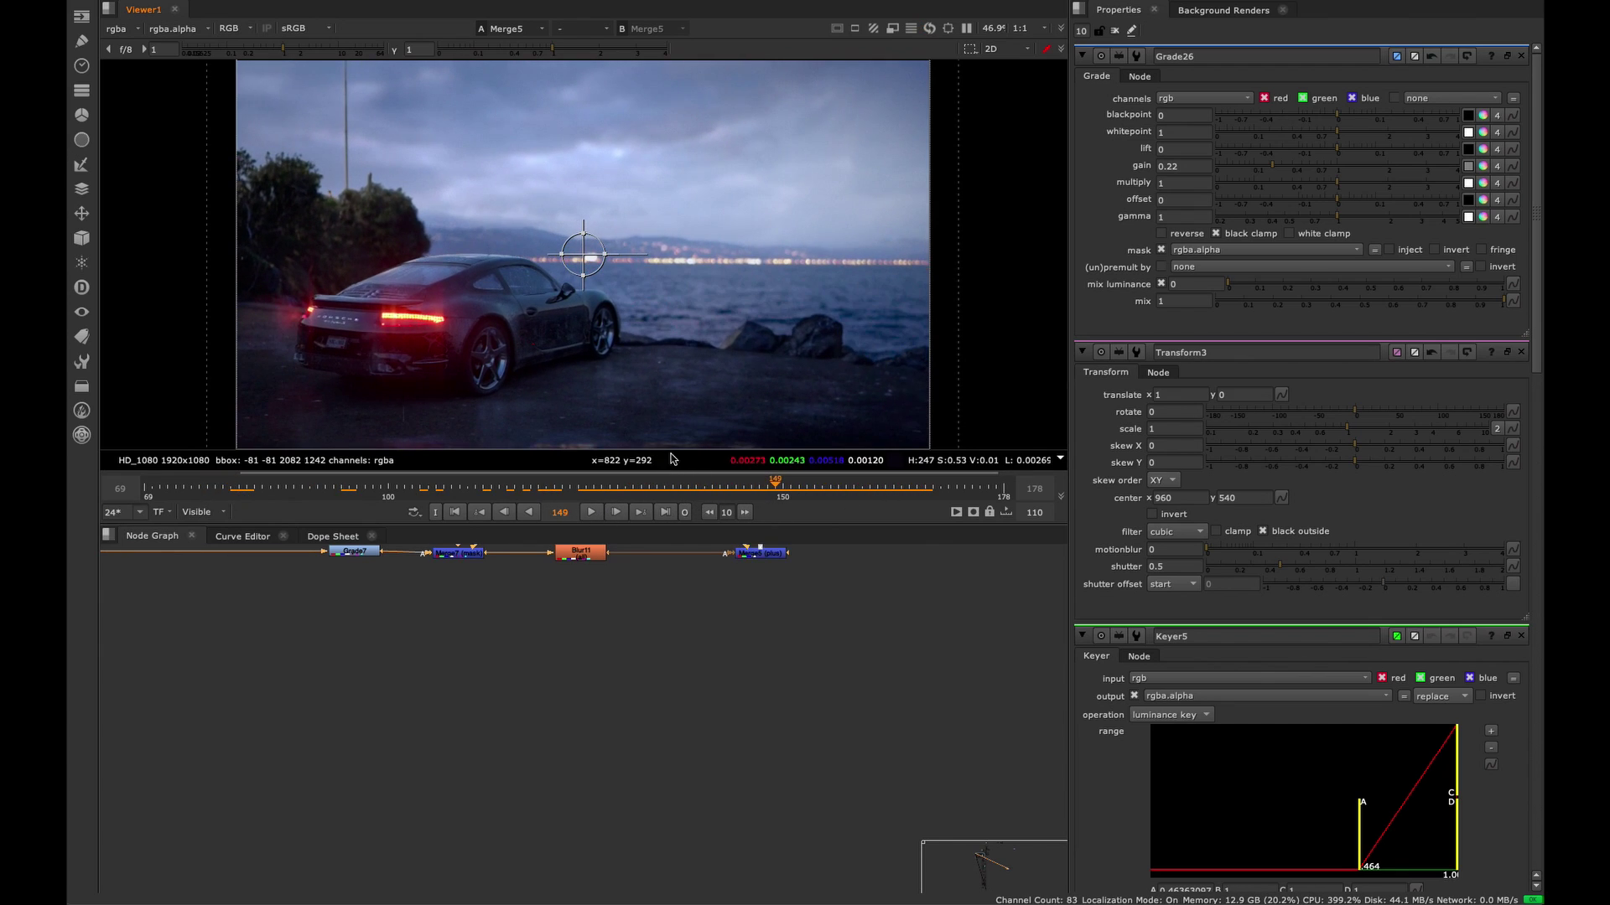